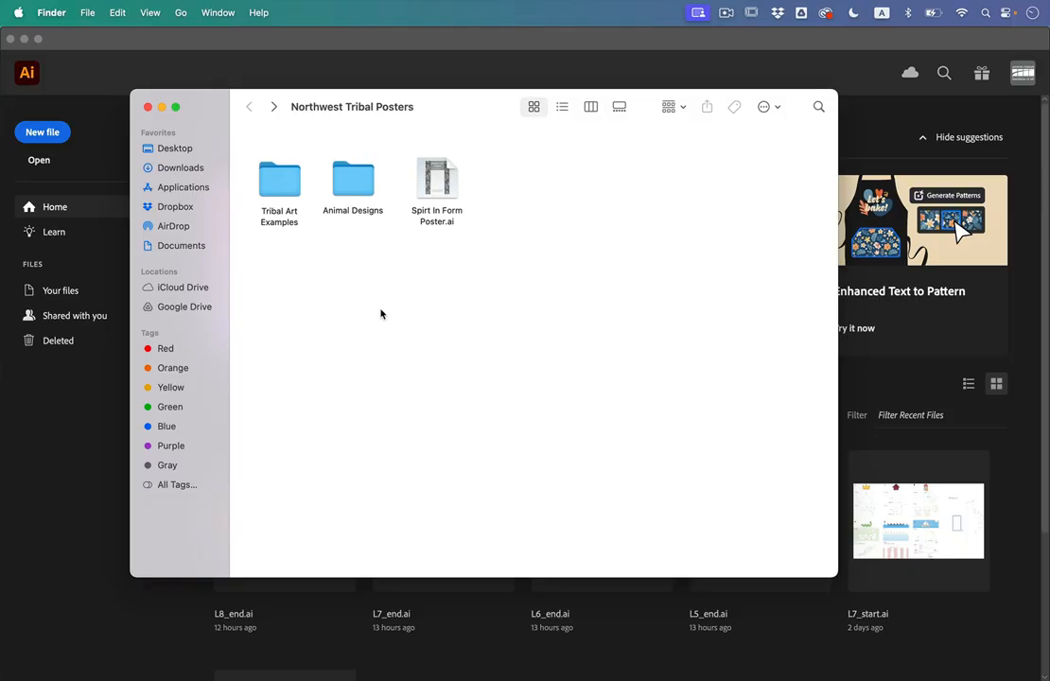
# Step: Open the Tribal Art Examples folder and preview the reference images Tribal Art Example1 through Example6
pyautogui.doubleClick(276, 179)
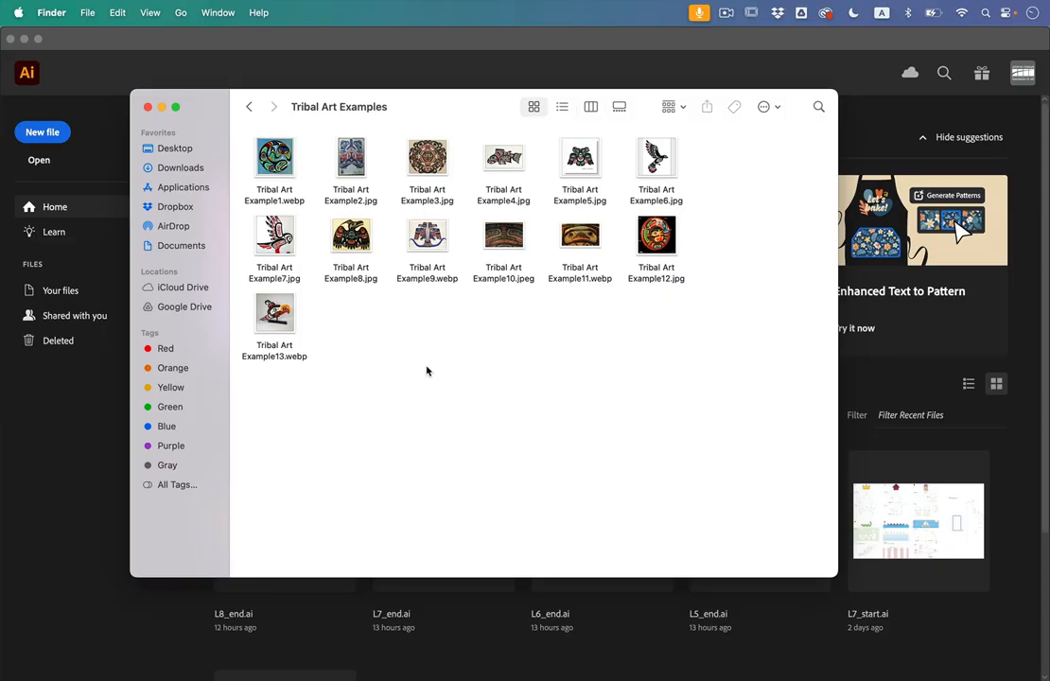
pyautogui.click(274, 156)
pyautogui.press('space')
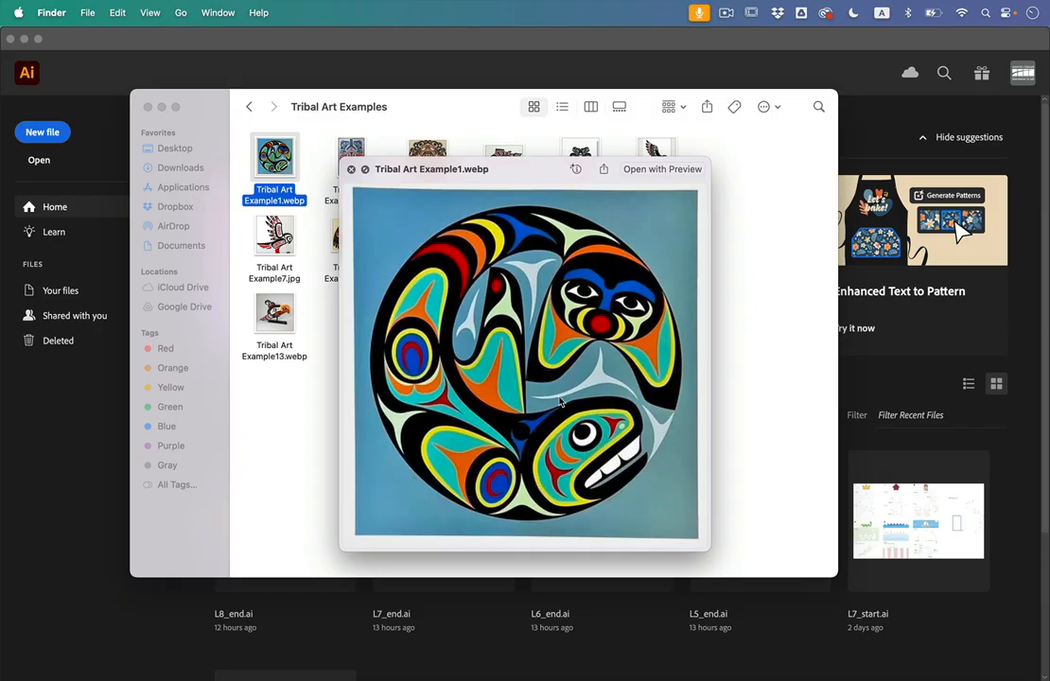
pyautogui.press('Right')
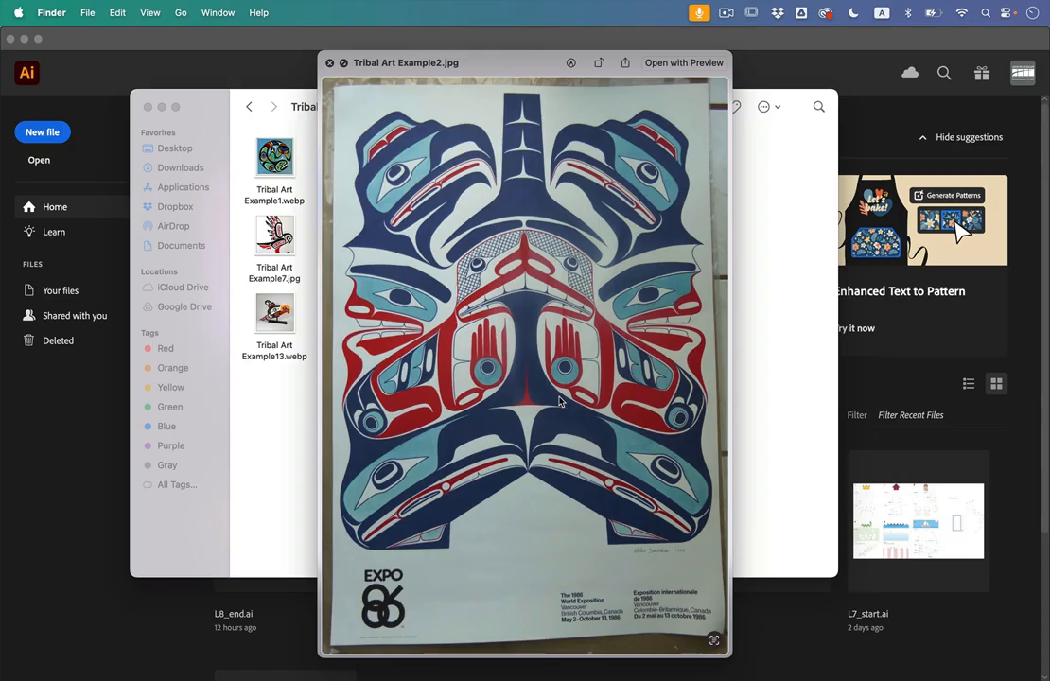
pyautogui.press('Right')
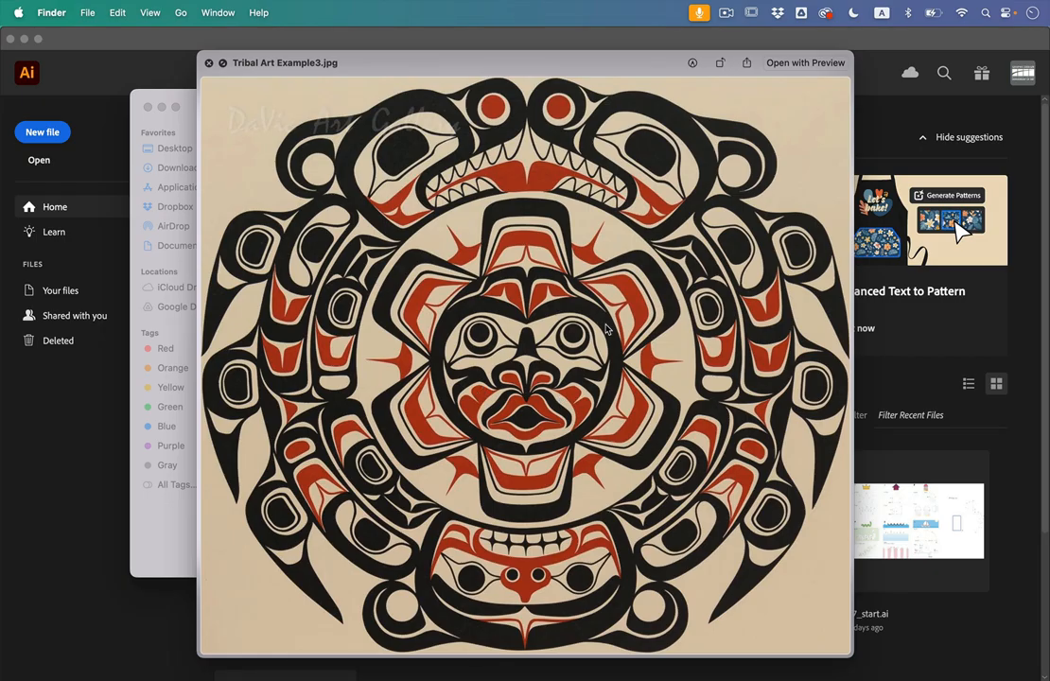
pyautogui.press('Right')
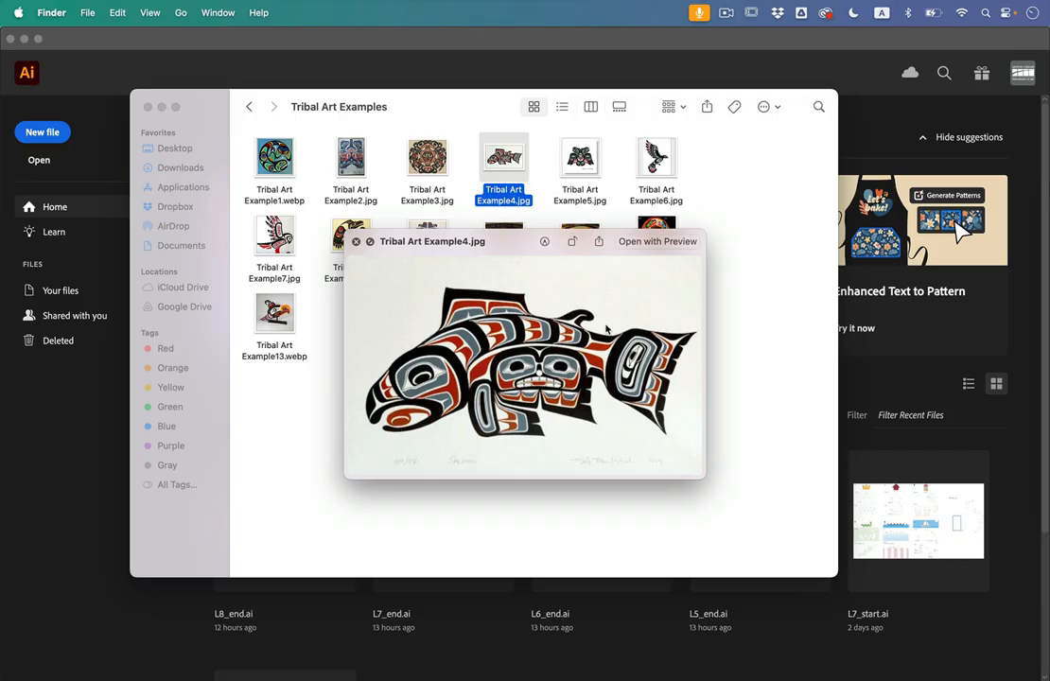
pyautogui.press('Right')
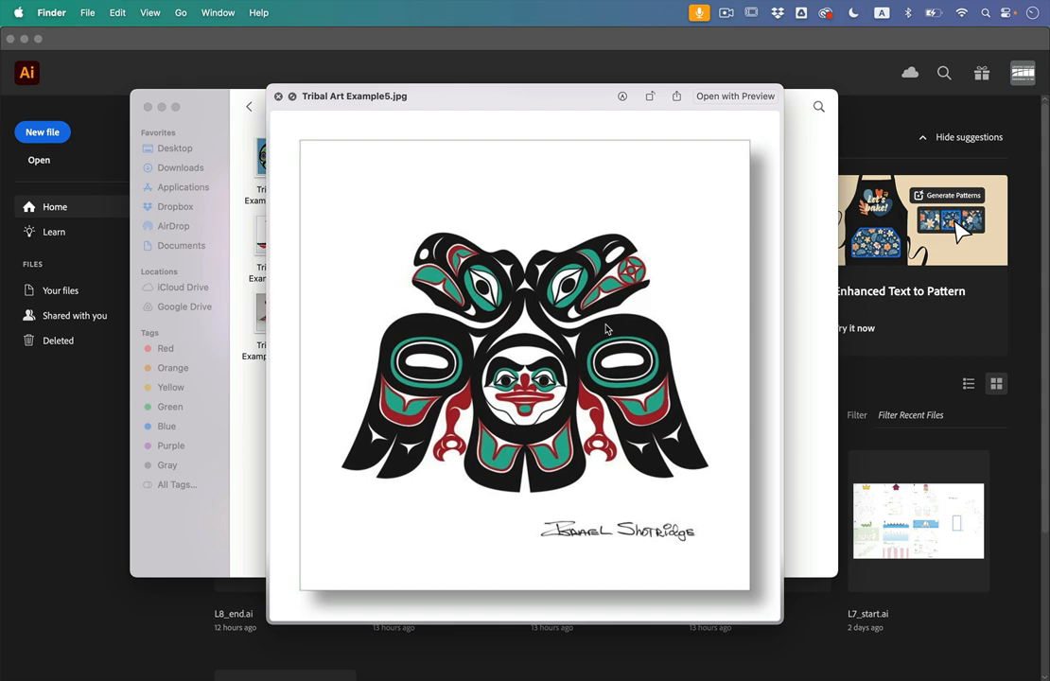
pyautogui.press('Right')
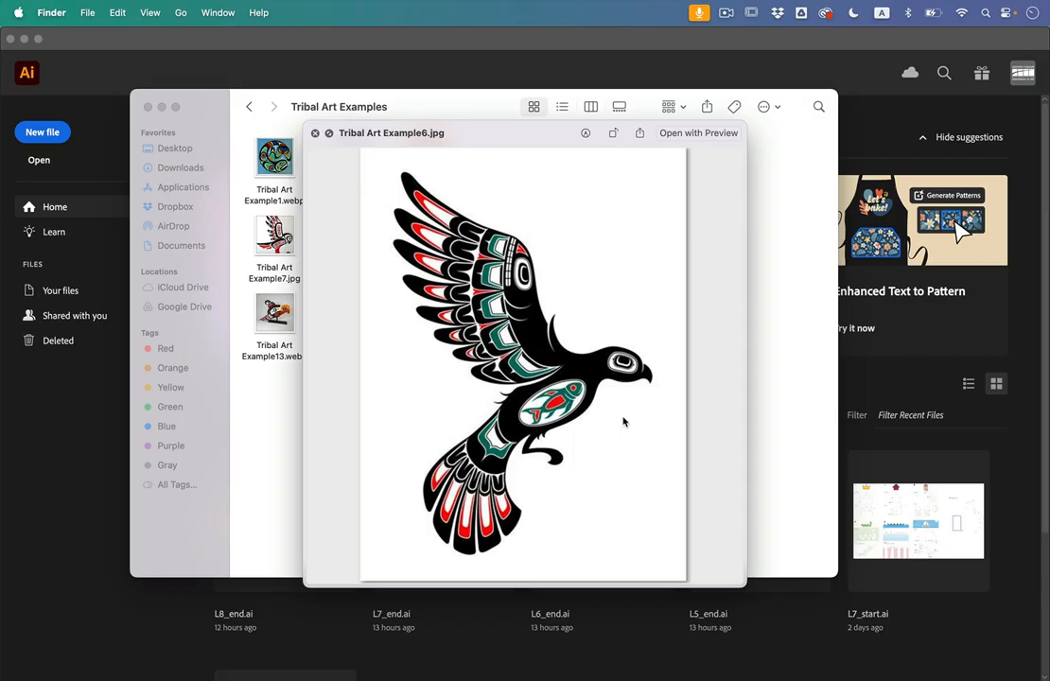
# Step: Preview the remaining reference images, Tribal Art Example7 through Example13, and close the preview on Example8
pyautogui.press('Down')
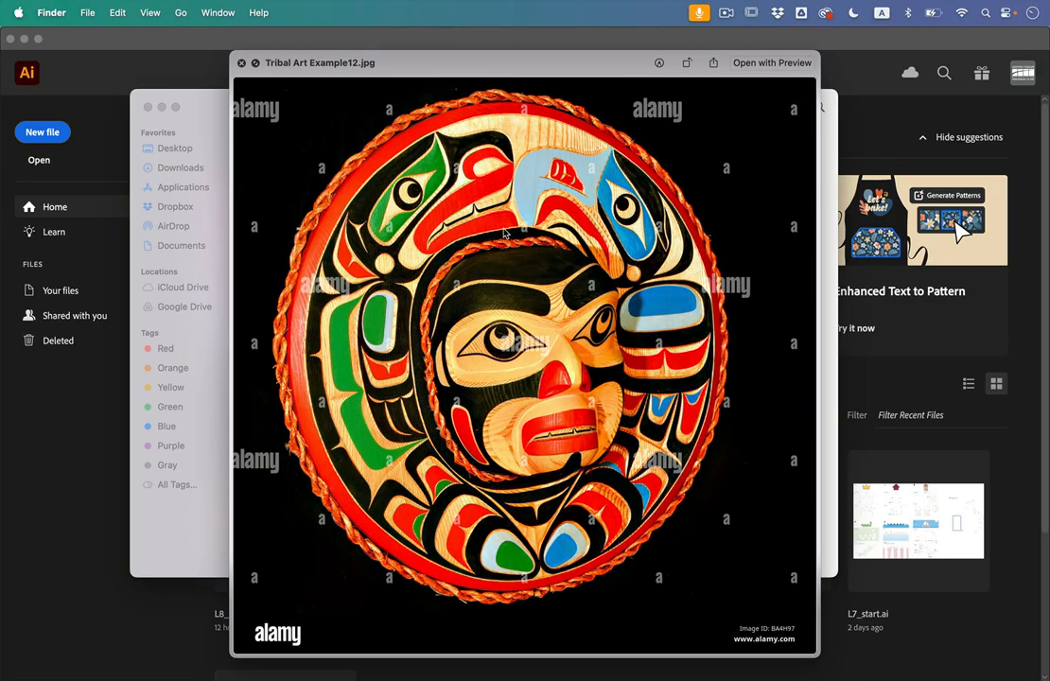
pyautogui.press('Left')
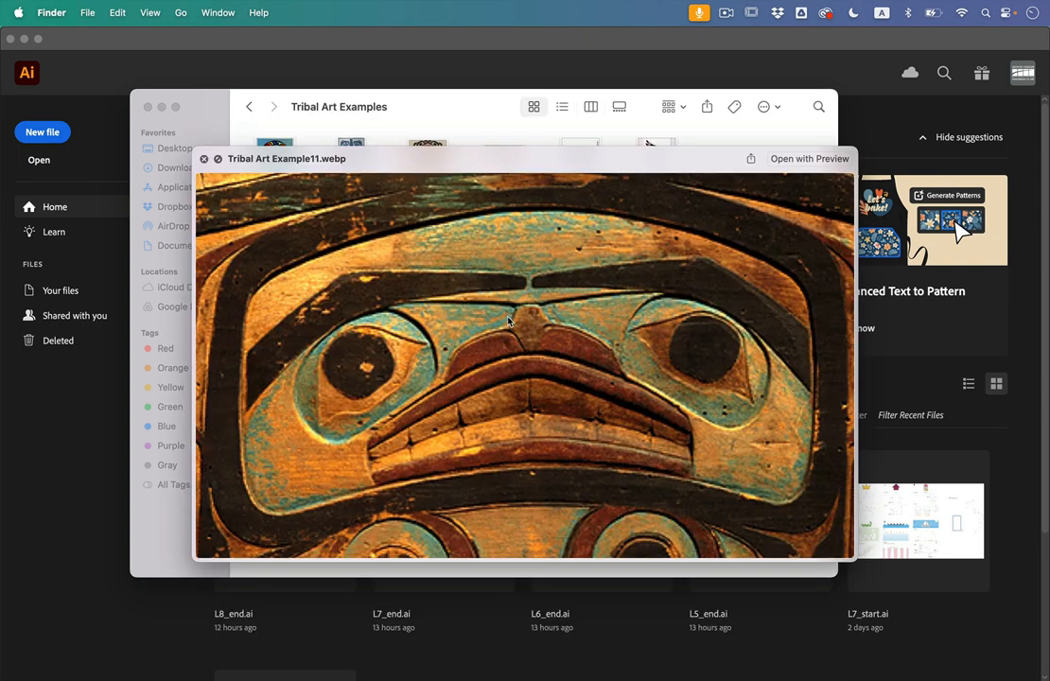
pyautogui.press('Left')
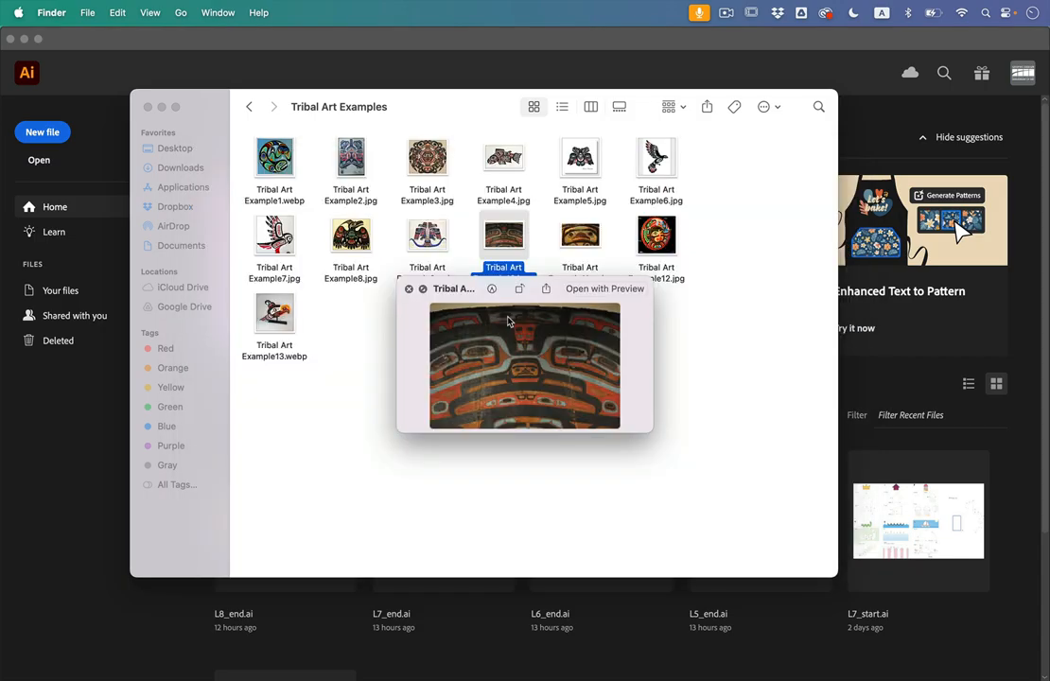
pyautogui.press('Left')
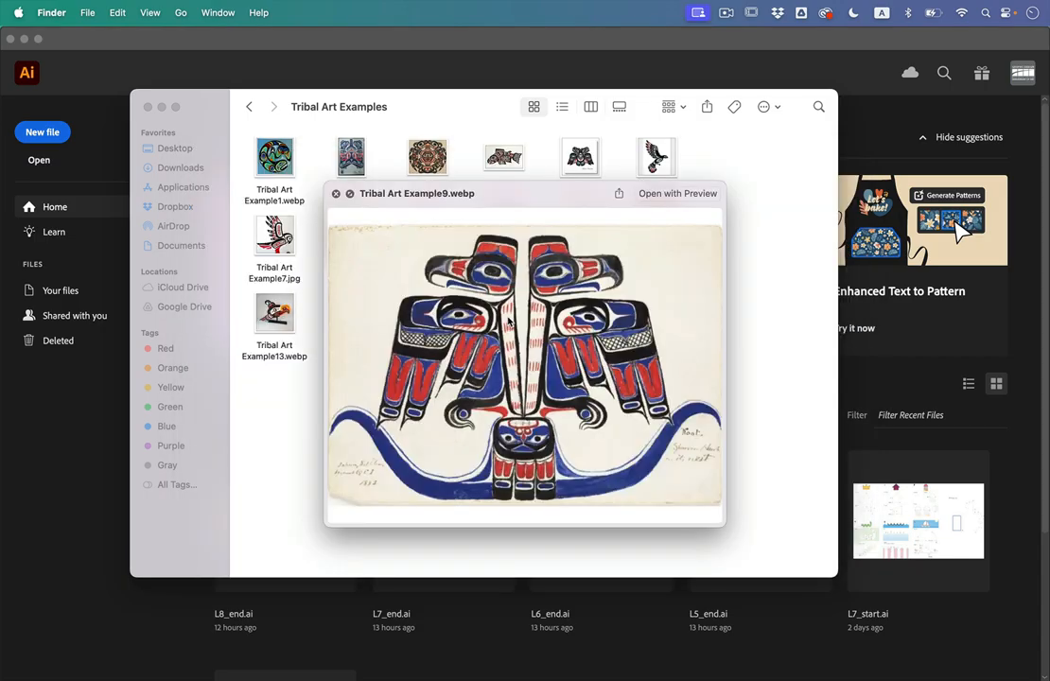
pyautogui.press('Left')
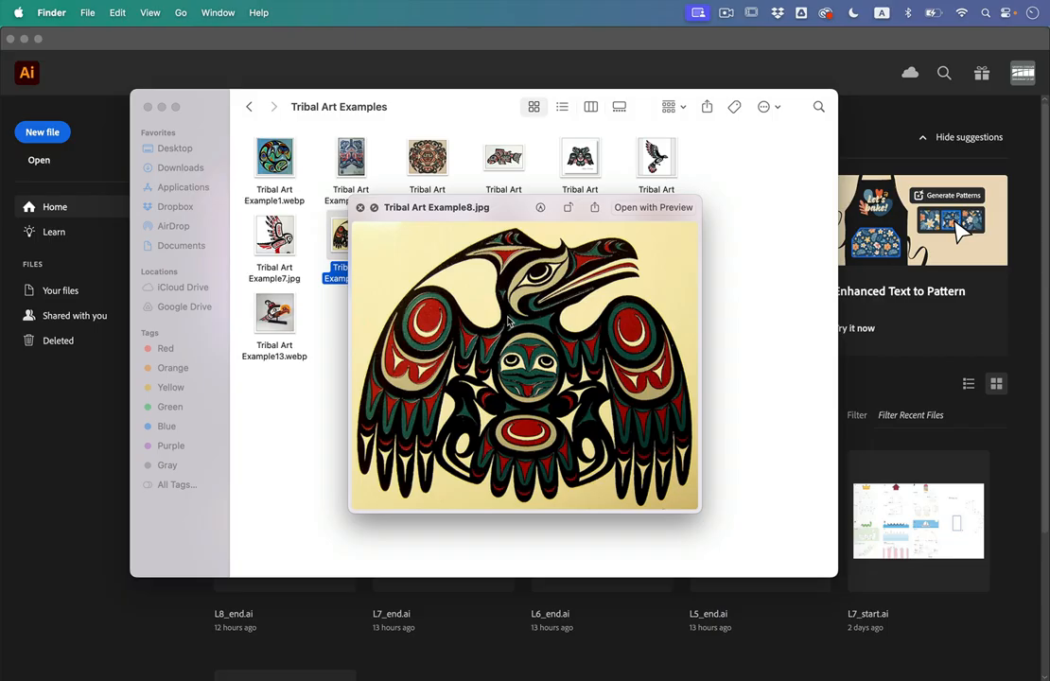
pyautogui.press('Left')
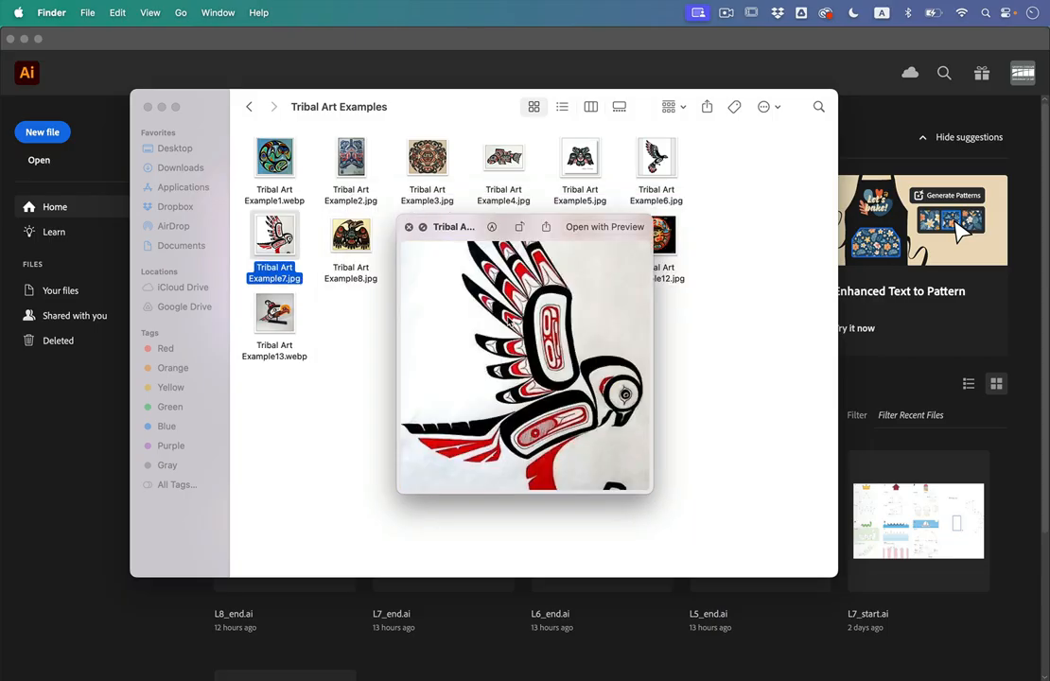
pyautogui.press('Down')
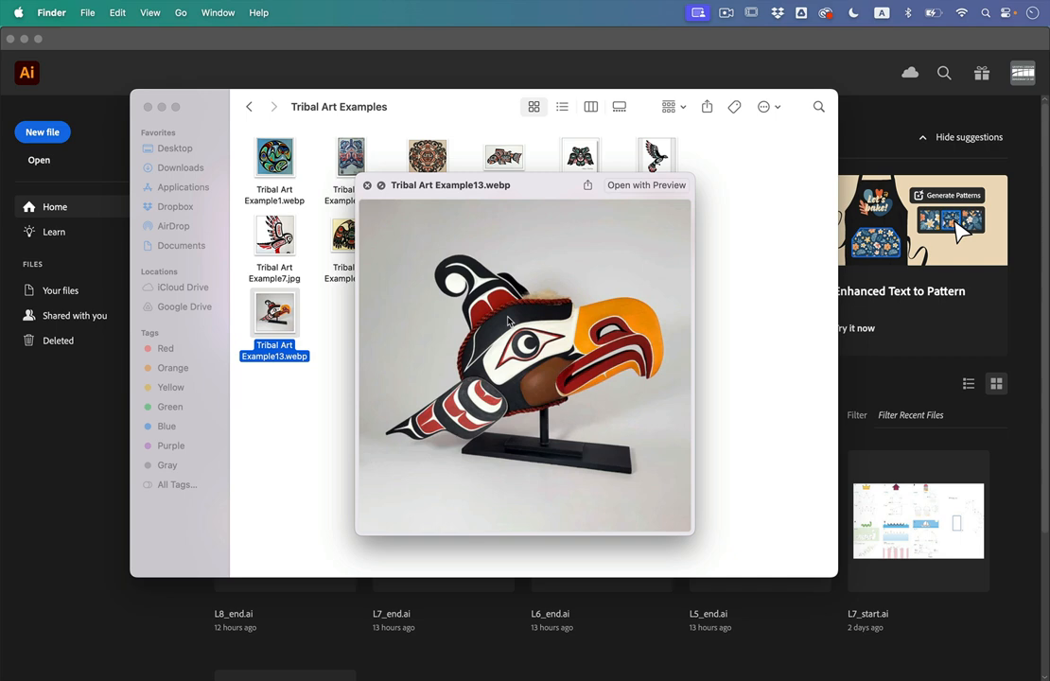
pyautogui.press('Up')
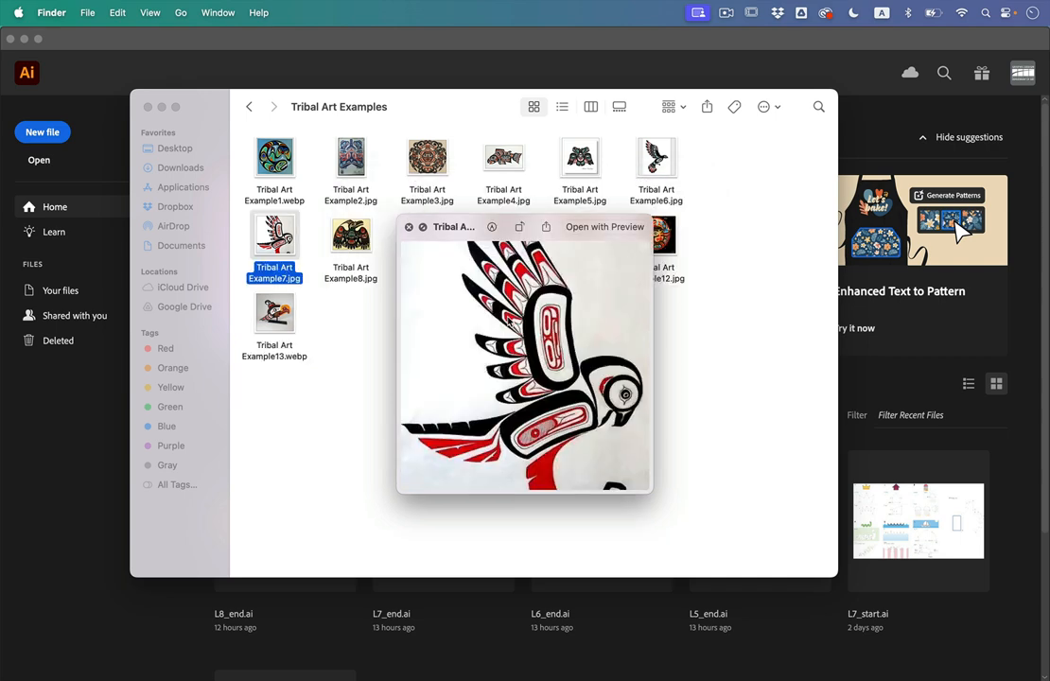
pyautogui.press('Right')
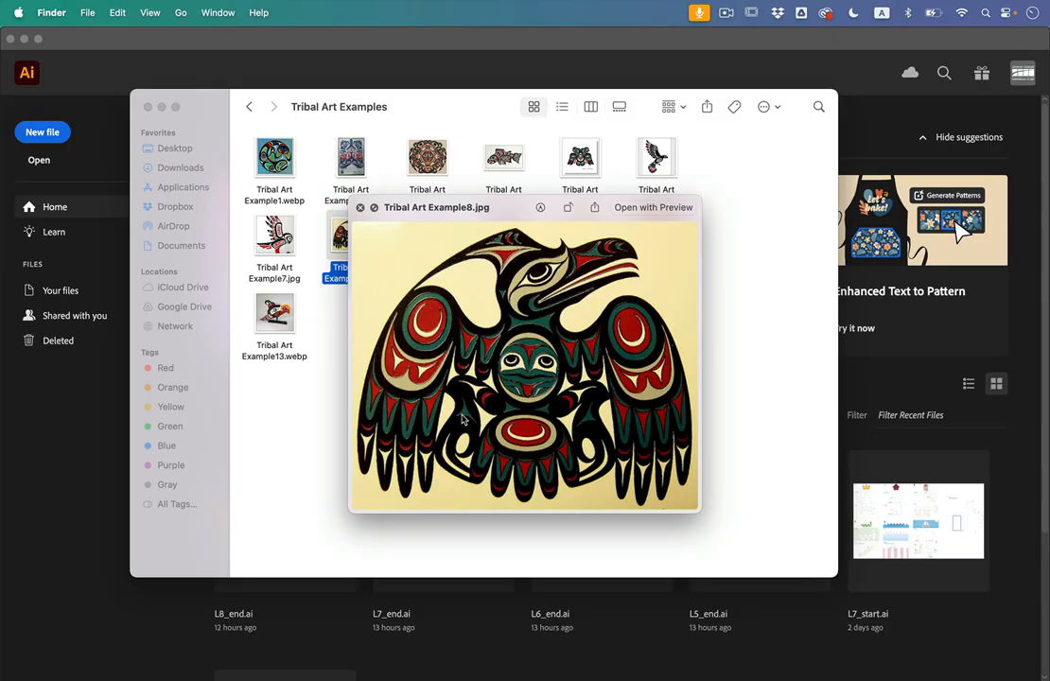
pyautogui.press('space')
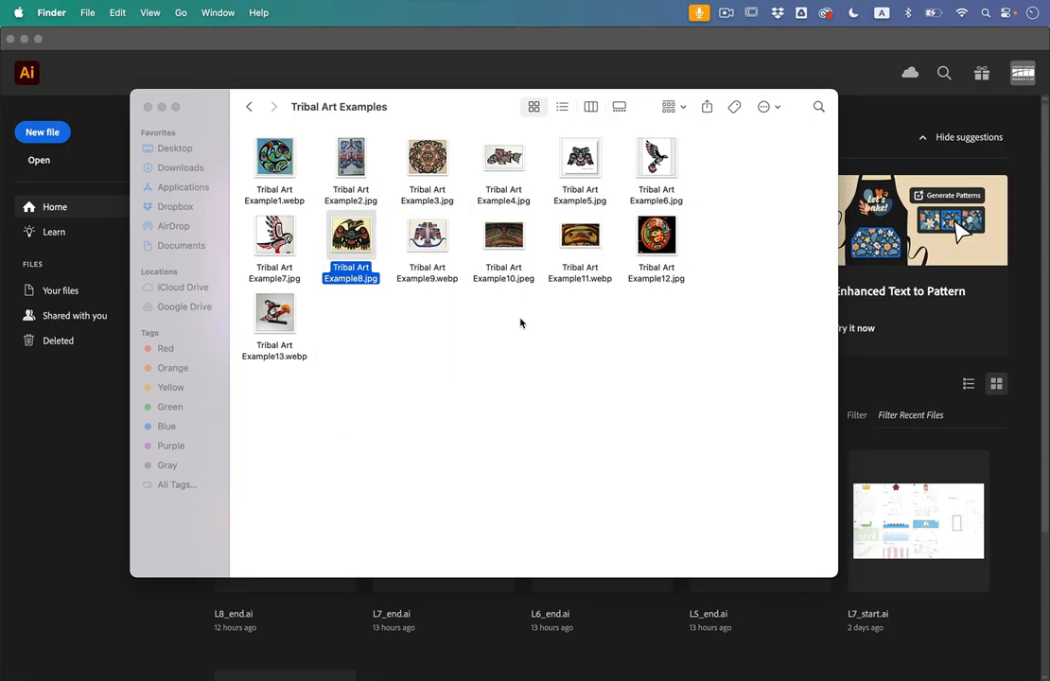
# Step: Preview Tribal Art Example3 and Example2 again, then close the preview and clear the file selection
pyautogui.click(502, 325)
pyautogui.click(425, 157)
pyautogui.press('space')
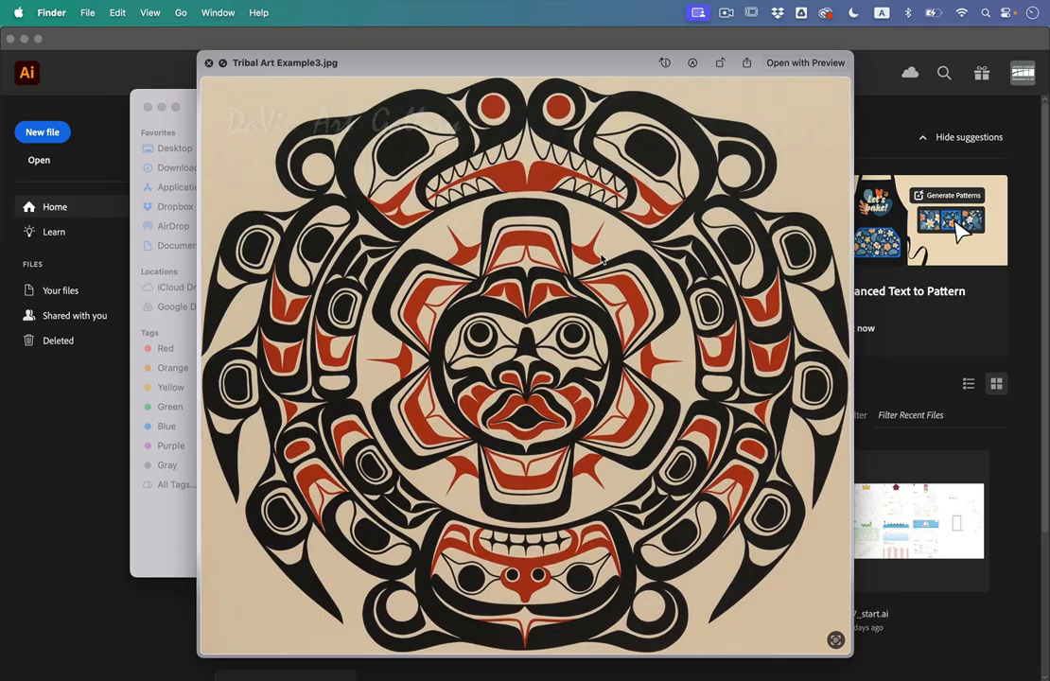
pyautogui.press('Left')
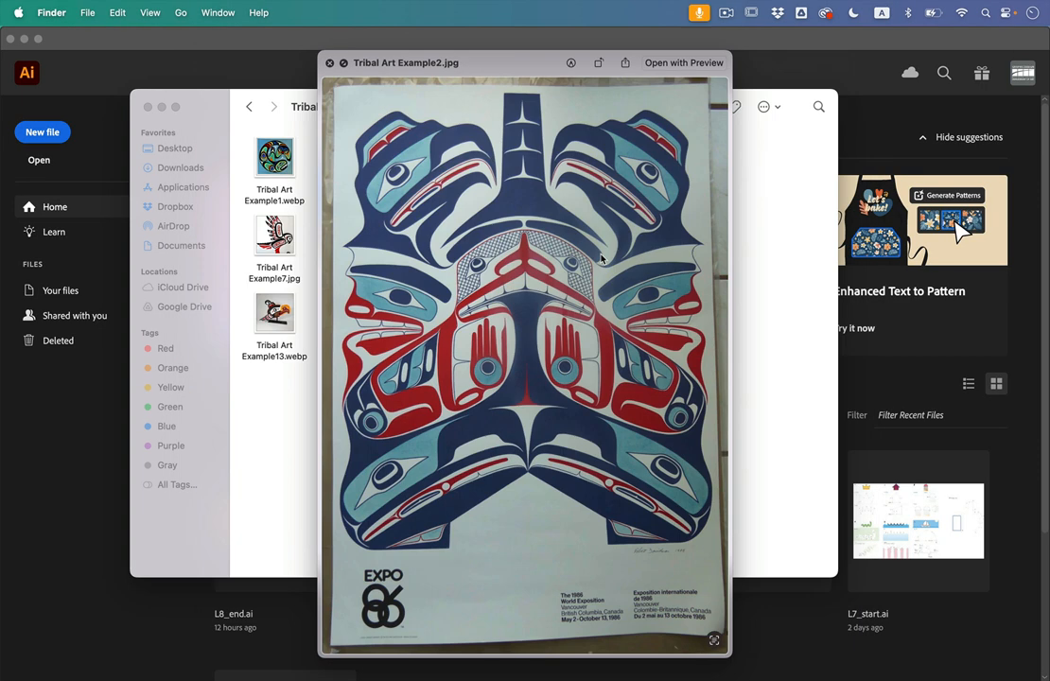
pyautogui.press('space')
pyautogui.click(504, 374)
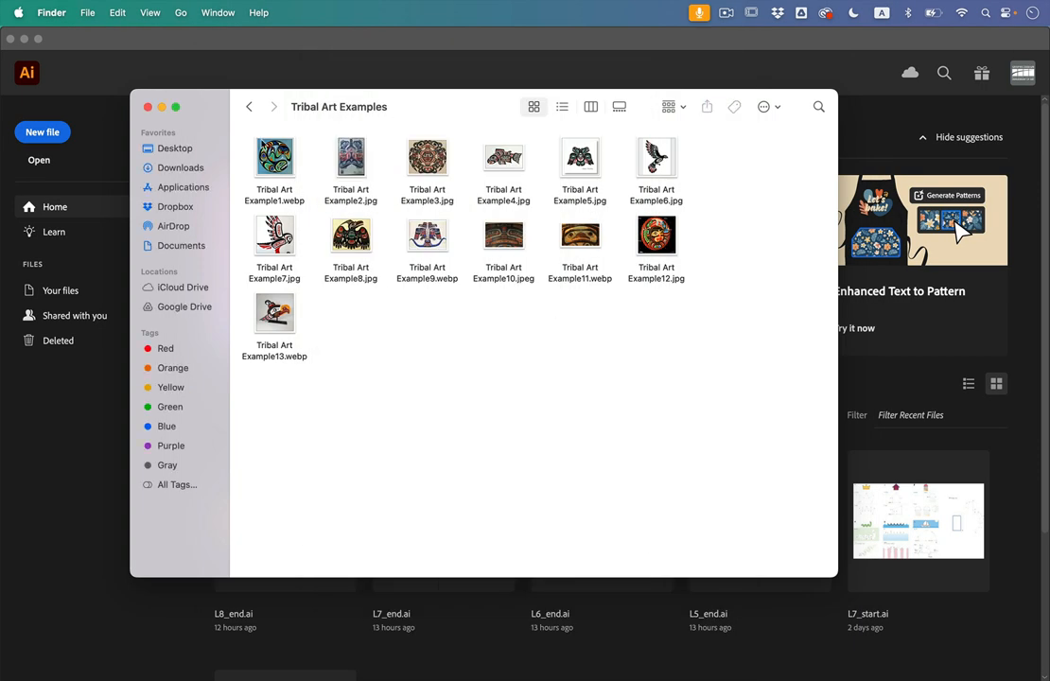
# Step: Open the Animal Designs folder and preview the Bee, Eagle, Hawk, Raven, Salmon and Thunderbird line drawings
pyautogui.click(248, 106)
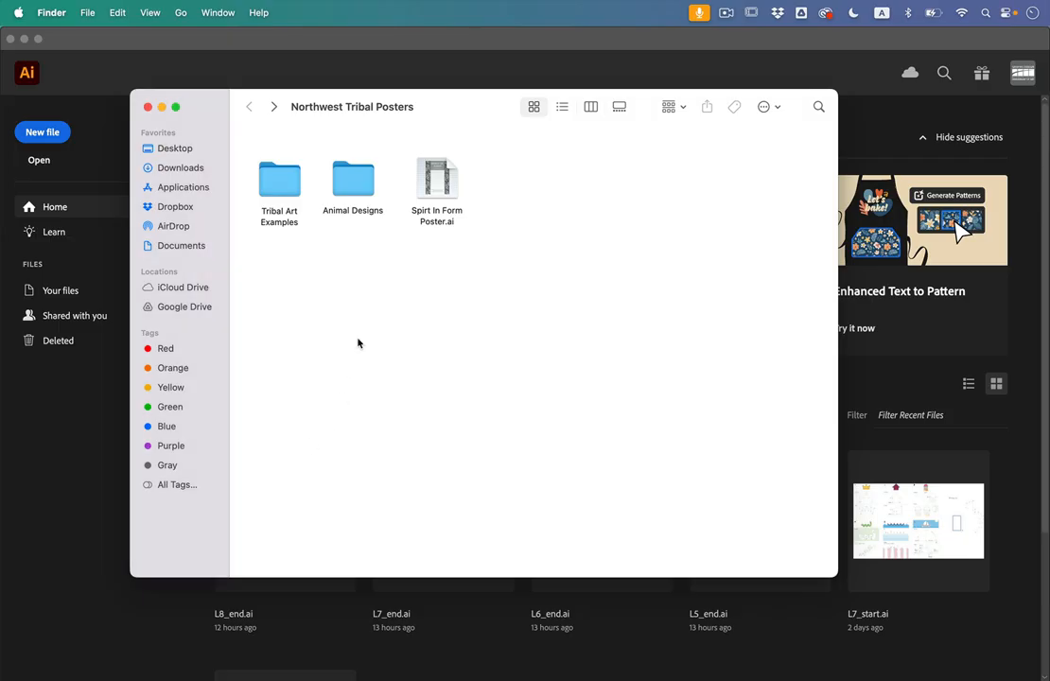
pyautogui.doubleClick(352, 180)
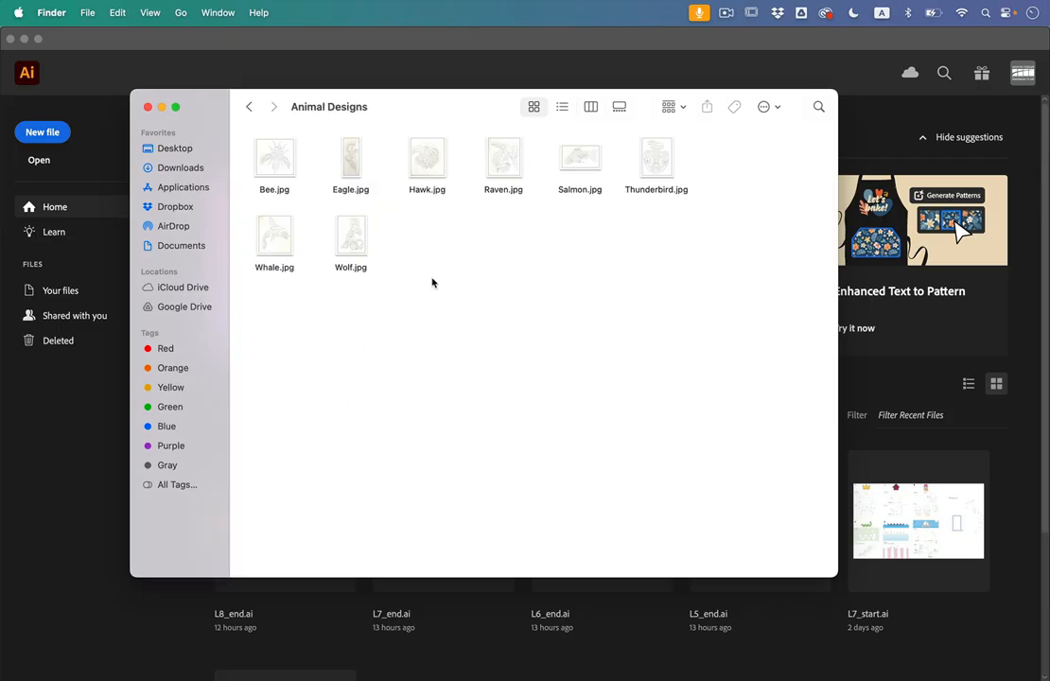
pyautogui.click(279, 168)
pyautogui.press('space')
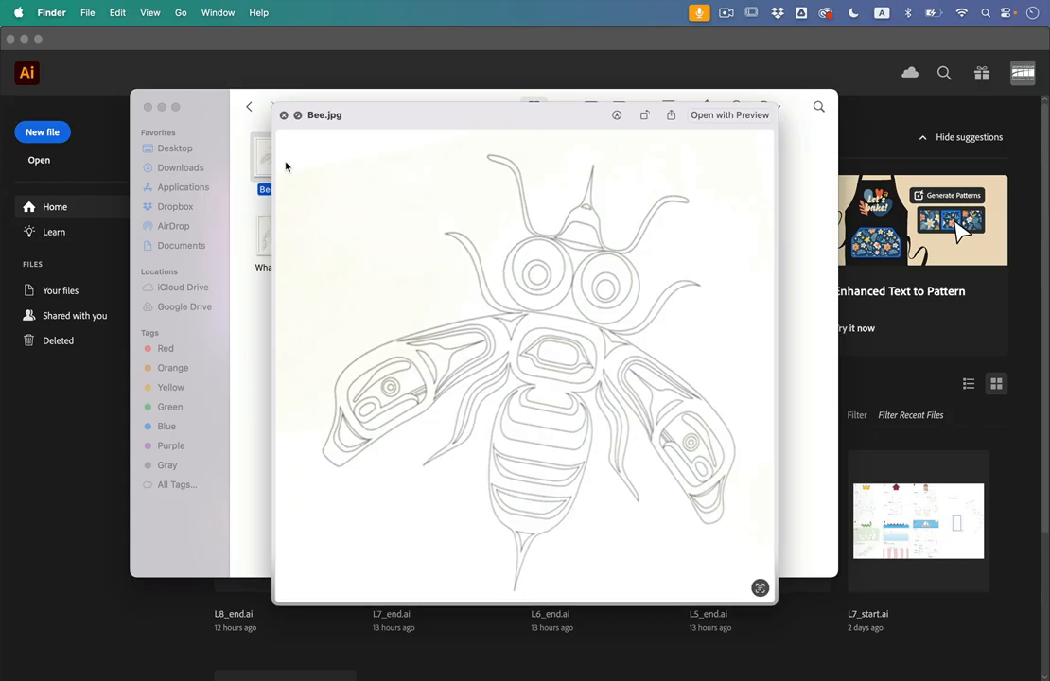
pyautogui.press('Right')
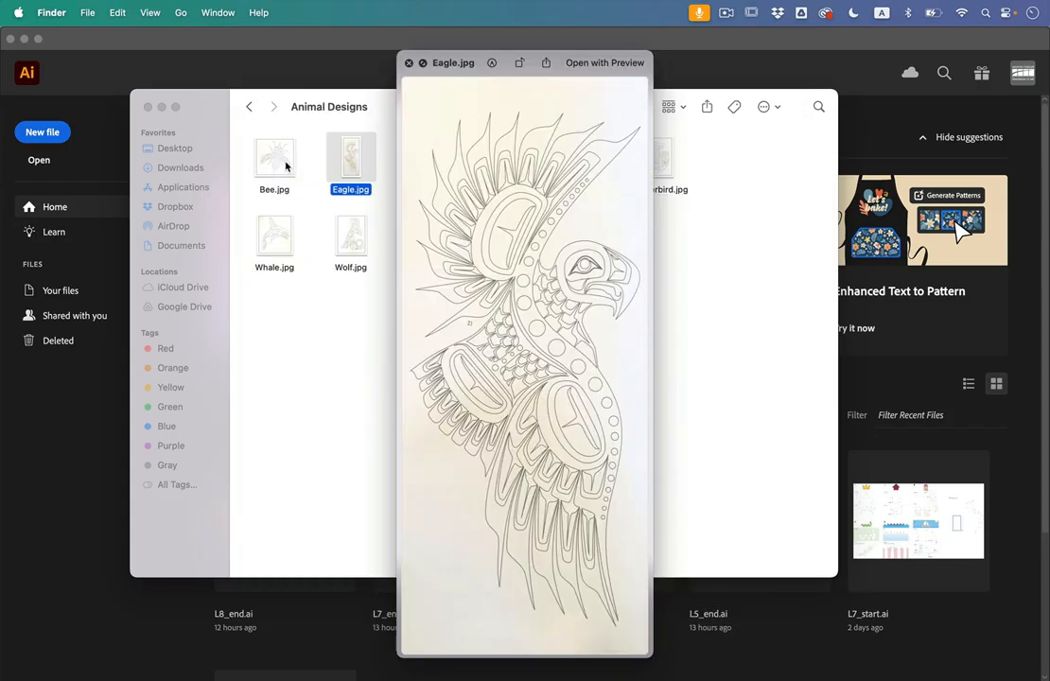
pyautogui.press('Right')
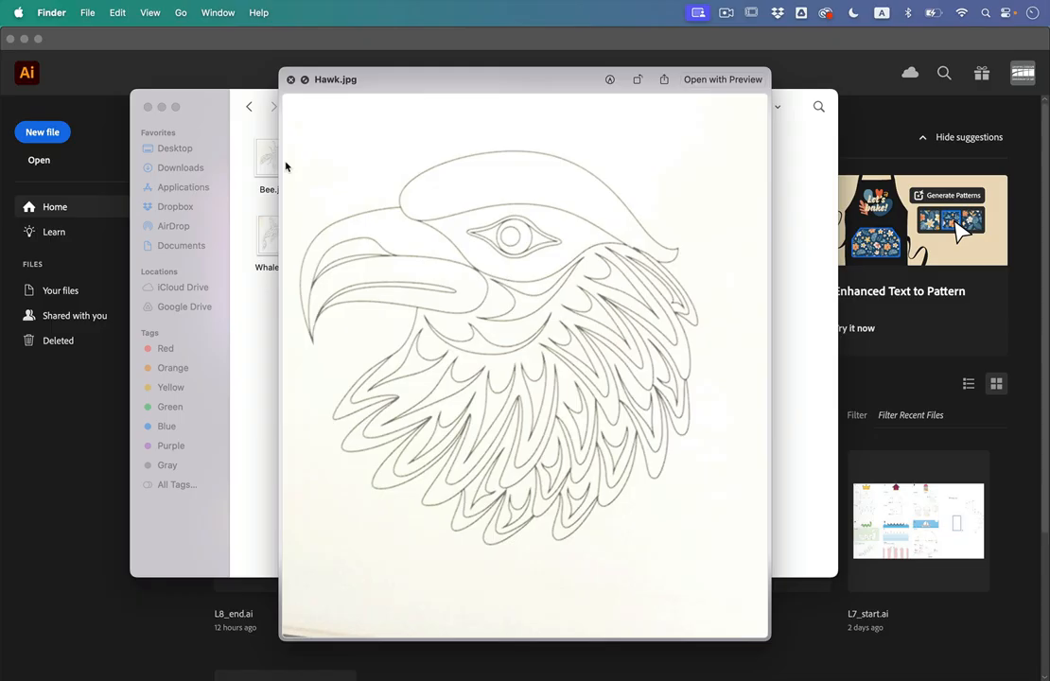
pyautogui.press('Right')
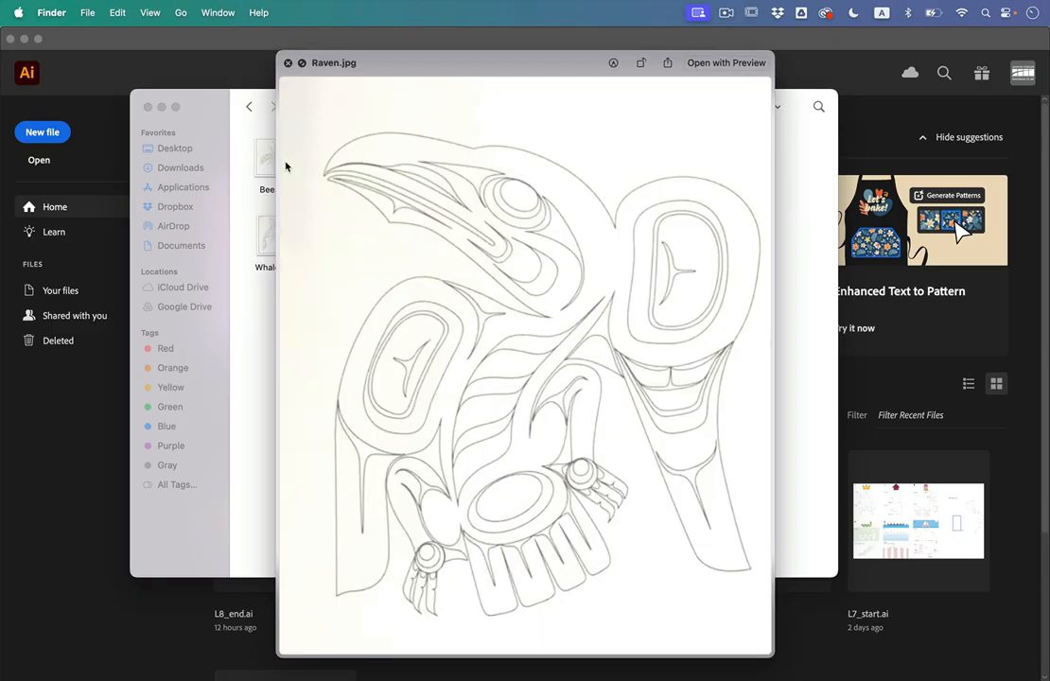
pyautogui.press('Right')
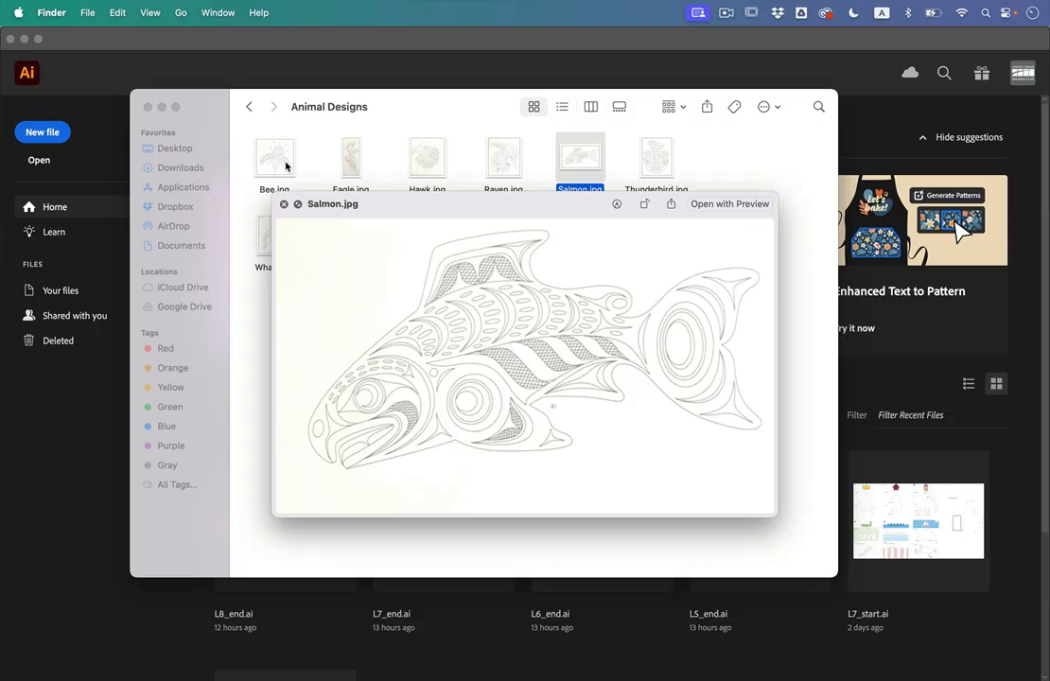
pyautogui.press('Right')
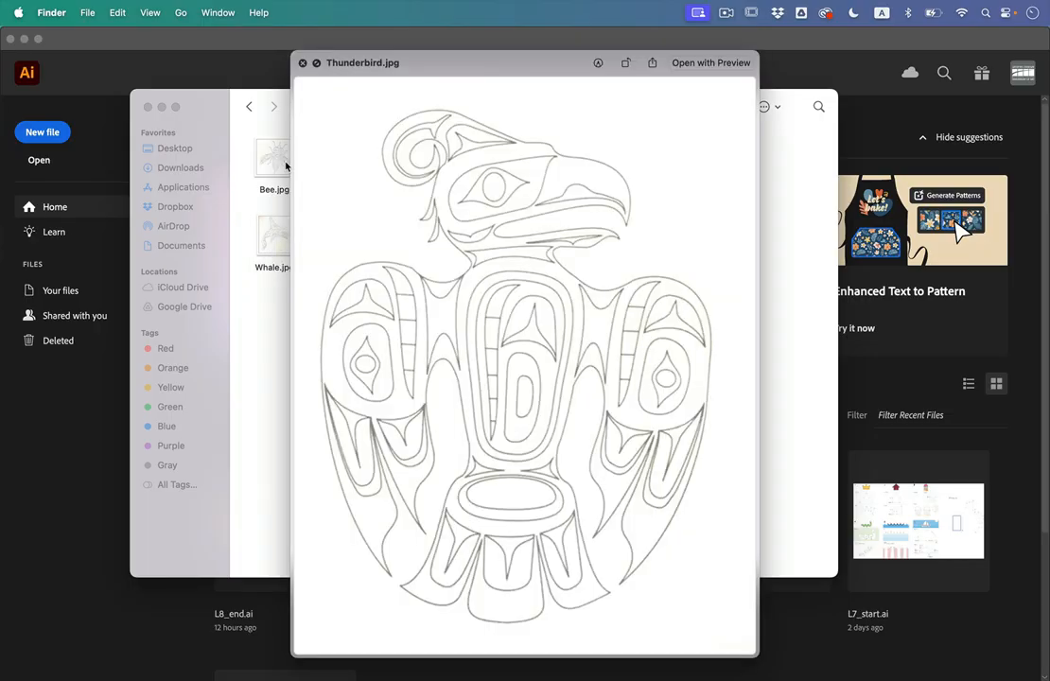
pyautogui.press('Left')
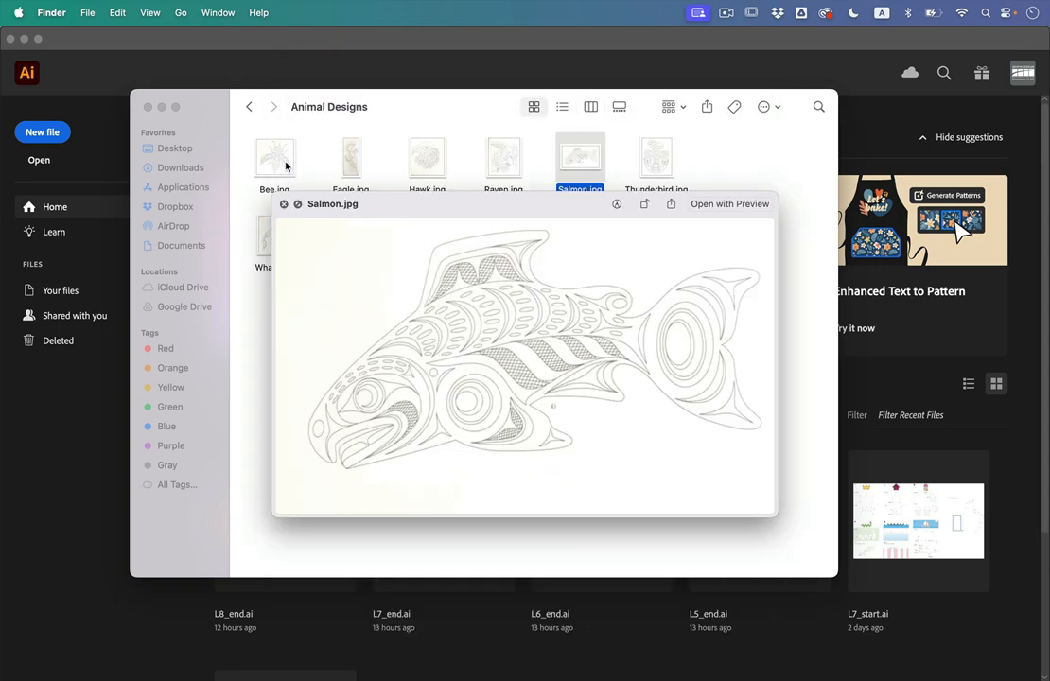
pyautogui.press('space')
# Step: Preview the Wolf, Whale and Bee line drawings, then close the preview and clear the file selection
pyautogui.click(323, 225)
pyautogui.click(342, 231)
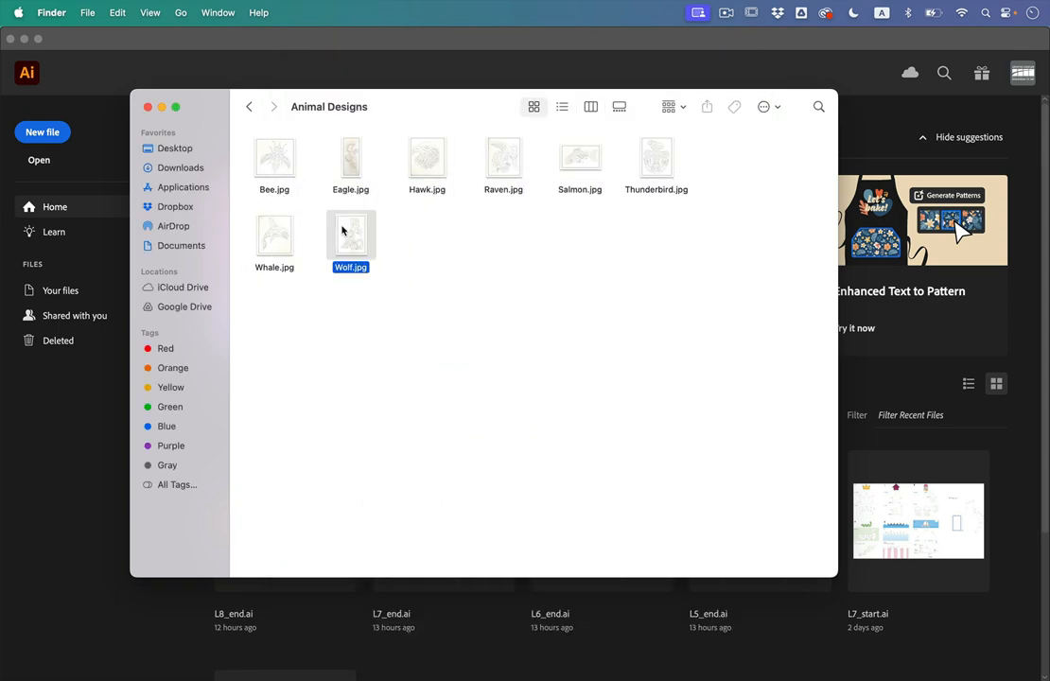
pyautogui.press('space')
pyautogui.press('Left')
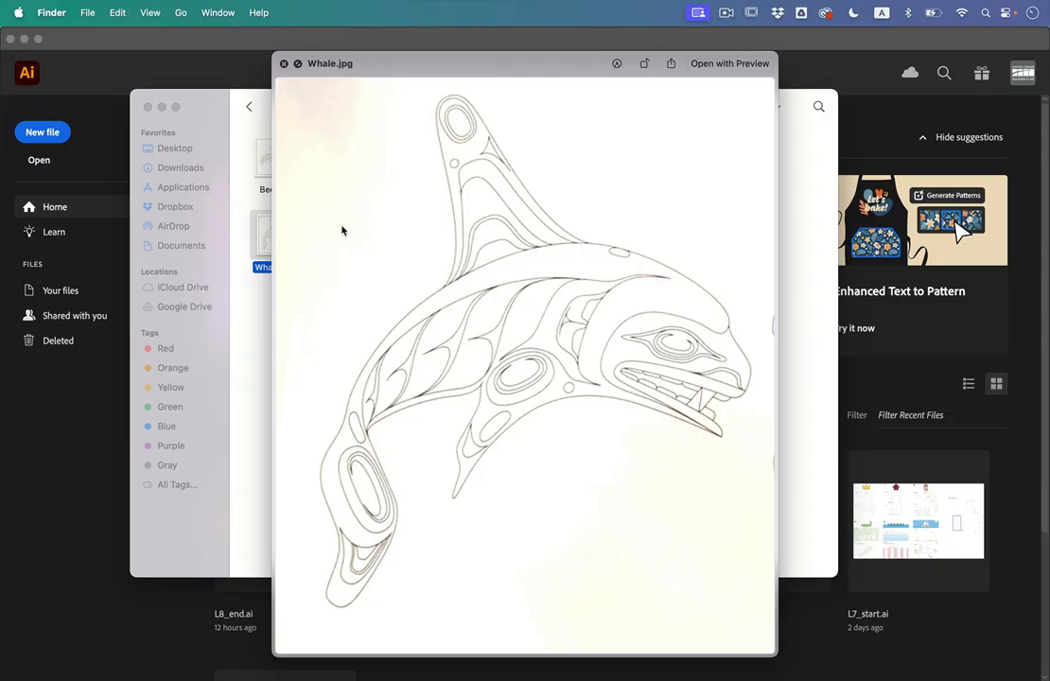
pyautogui.press('Up')
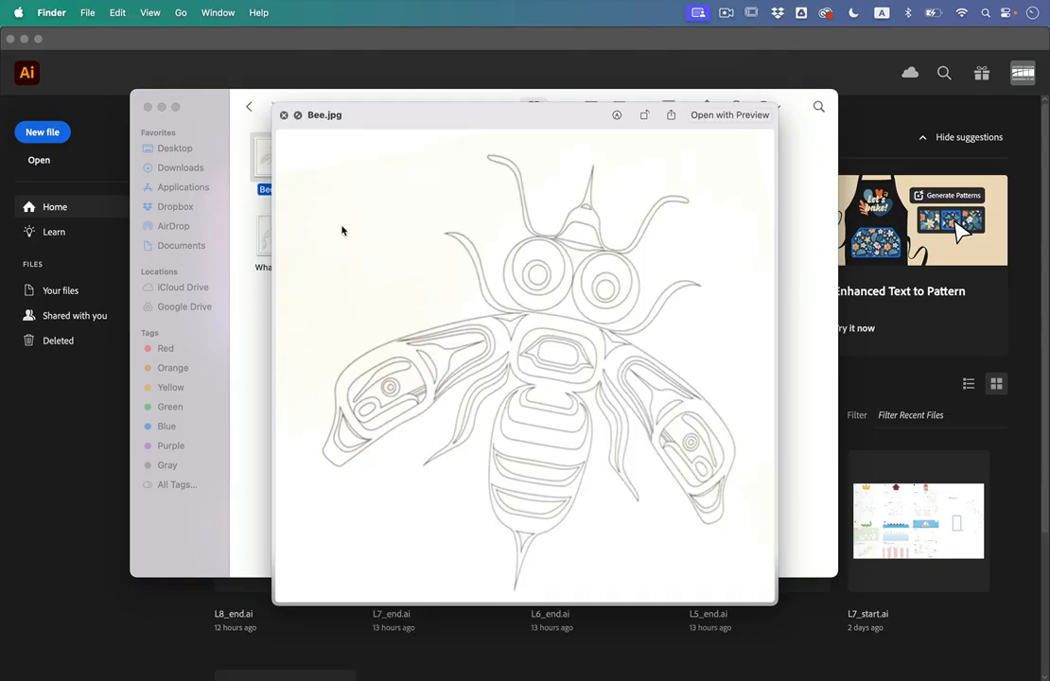
pyautogui.press('space')
pyautogui.click(394, 264)
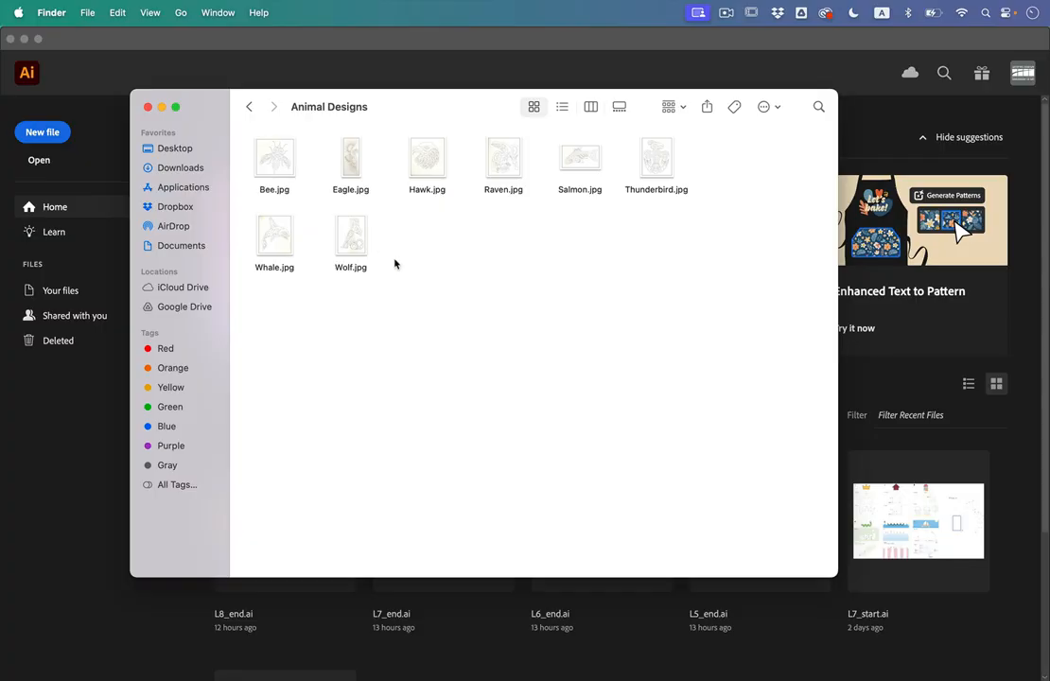
# Step: Return to the Northwest Tribal Posters folder, preview Spirt In Form Poster.ai twice, then close the preview and select the Animal Designs folder
pyautogui.click(250, 107)
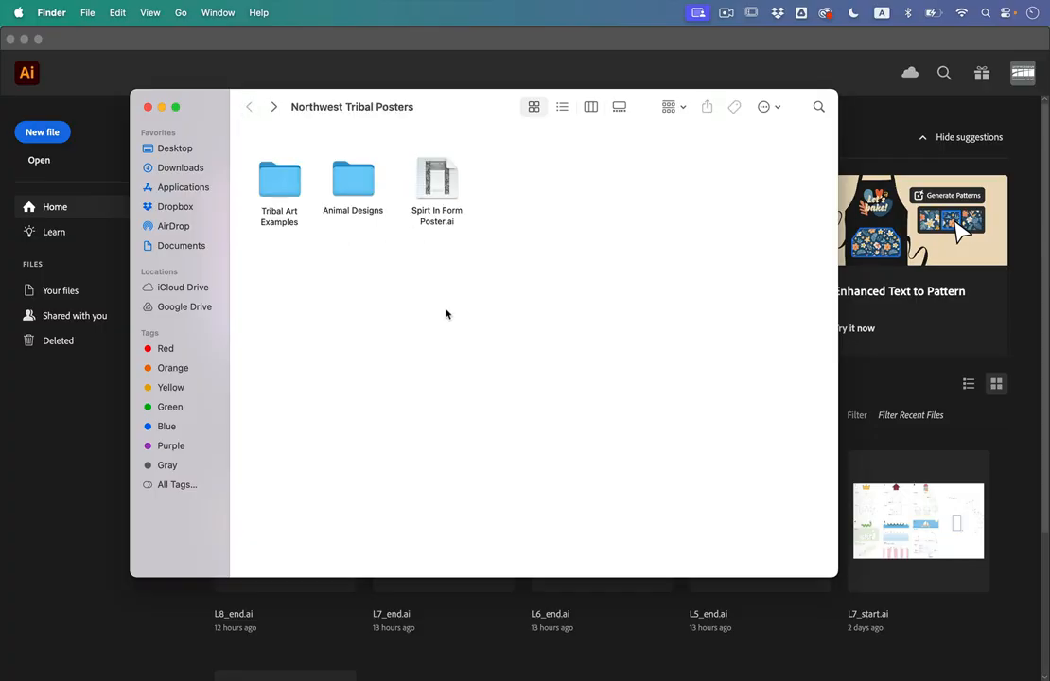
pyautogui.click(436, 182)
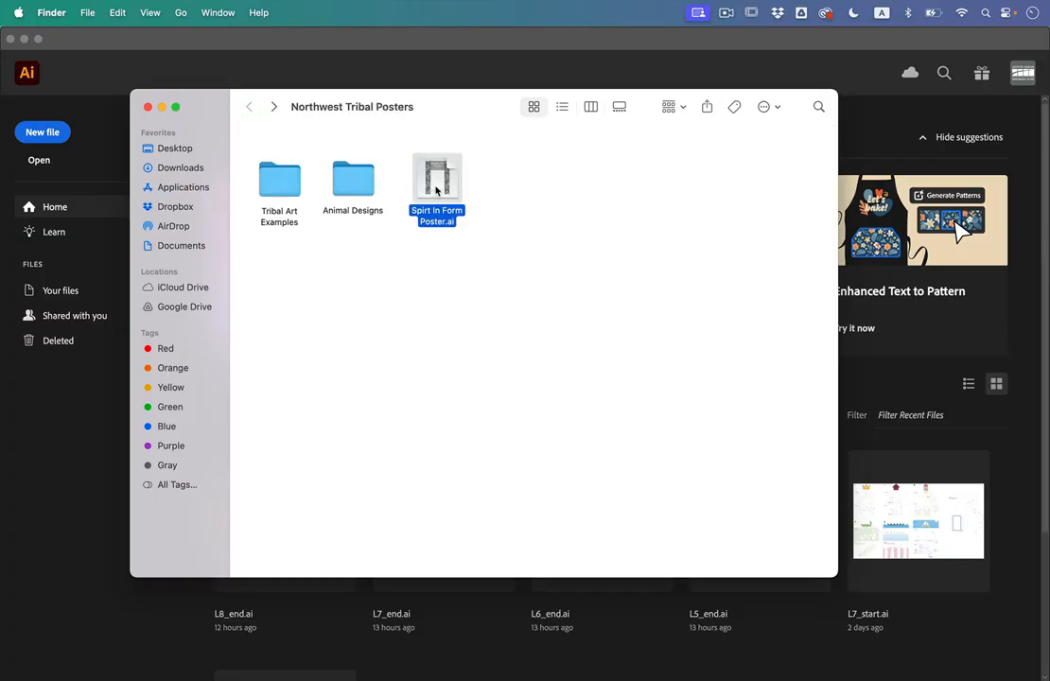
pyautogui.press('space')
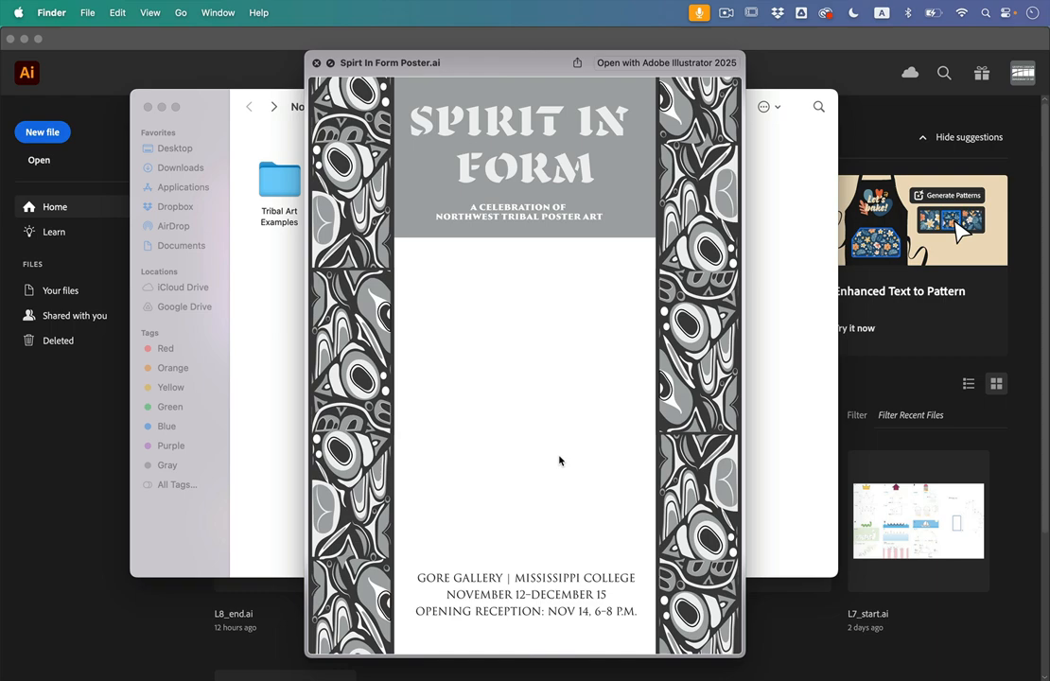
pyautogui.press('space')
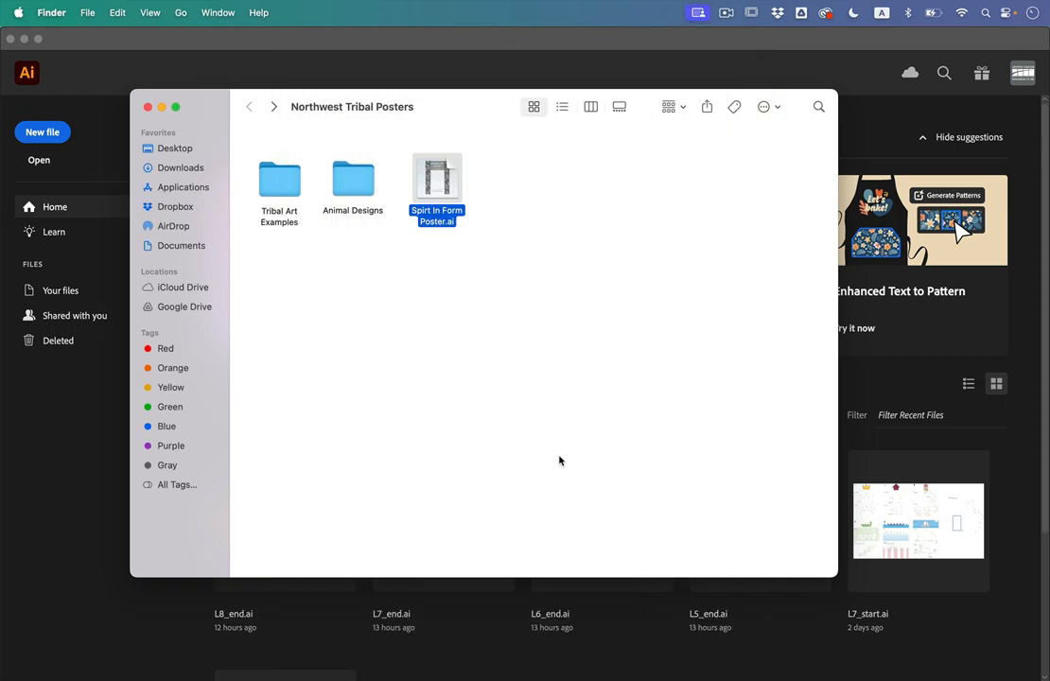
pyautogui.press('space')
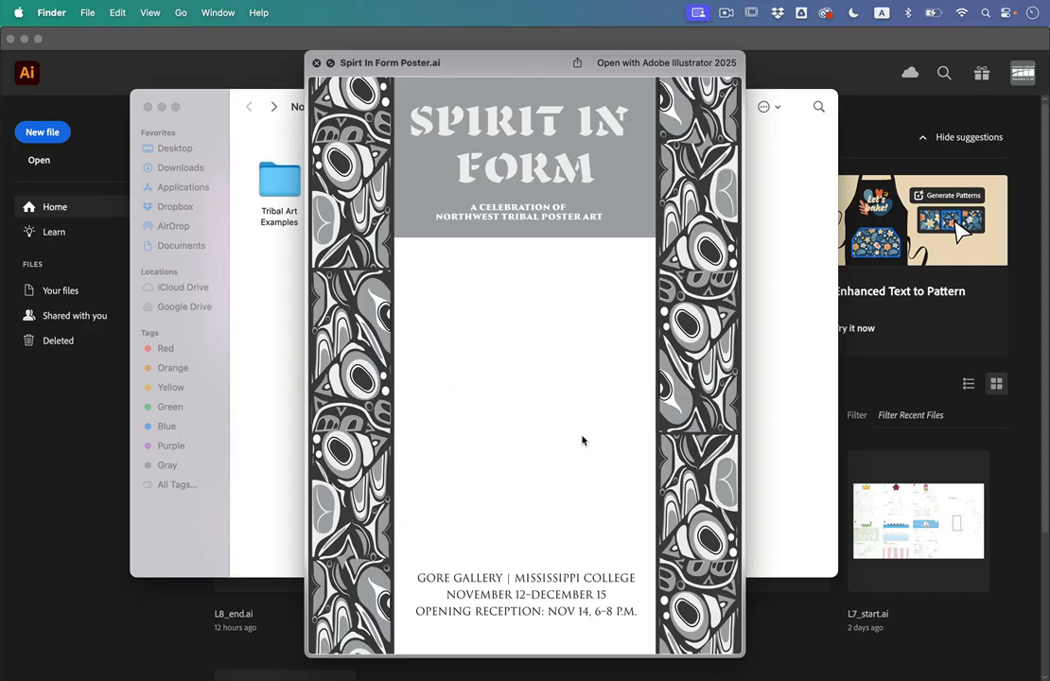
pyautogui.press('space')
pyautogui.click(520, 384)
pyautogui.click(343, 185)
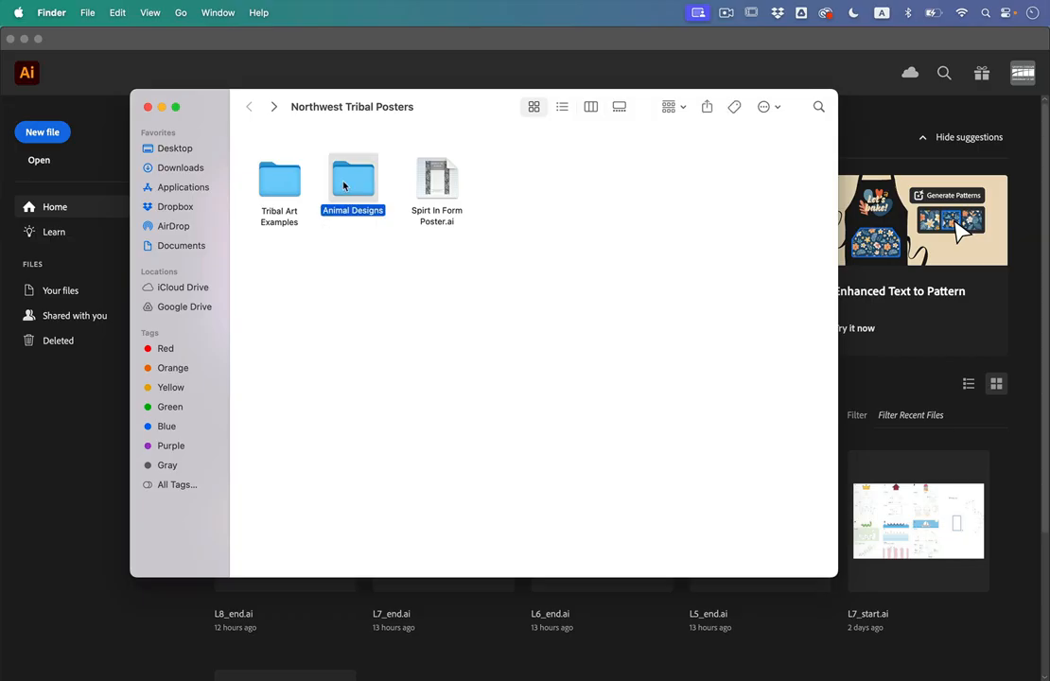
# Step: Switch to Illustrator and create a new document 8 in wide by 10 in high with 2 artboards
pyautogui.click(75, 89)
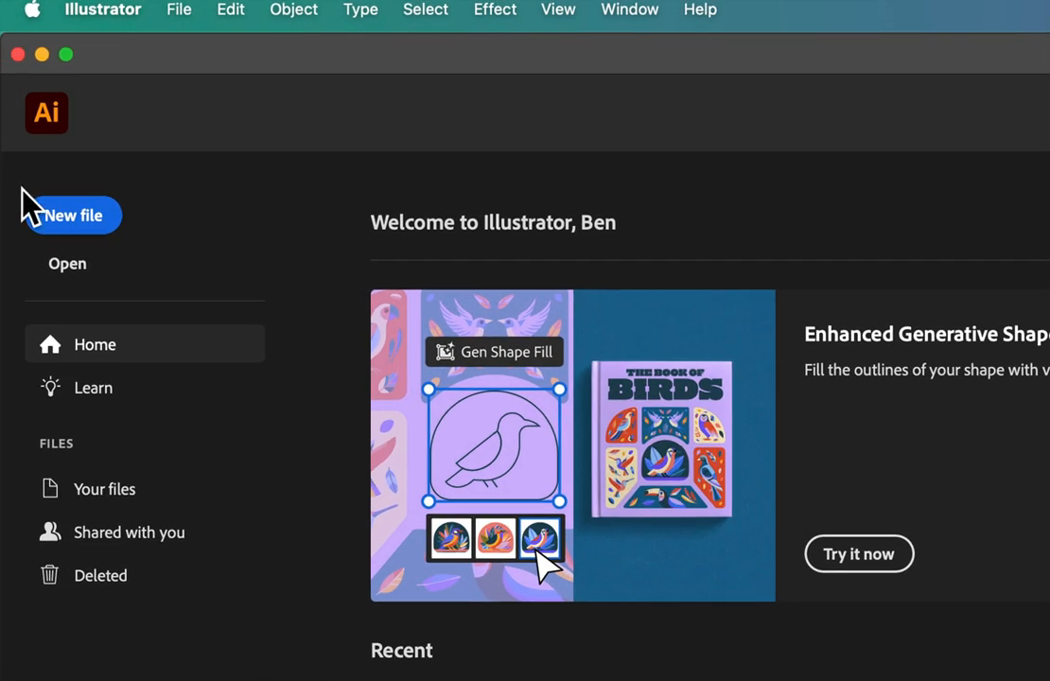
pyautogui.click(47, 134)
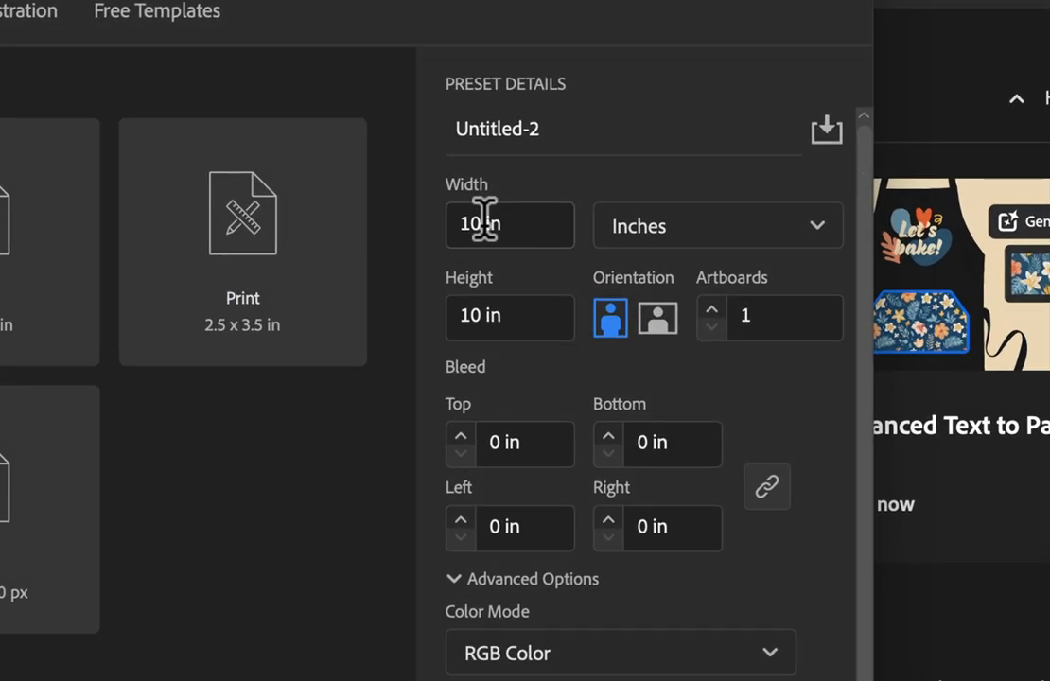
pyautogui.click(544, 211)
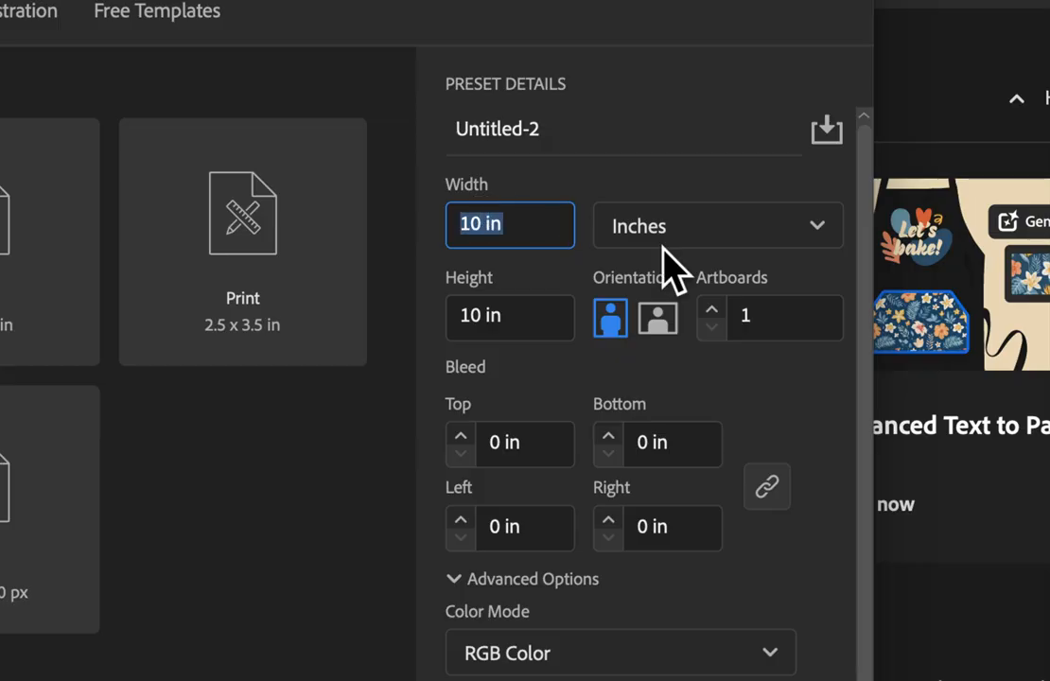
pyautogui.write('8')
pyautogui.click(500, 327)
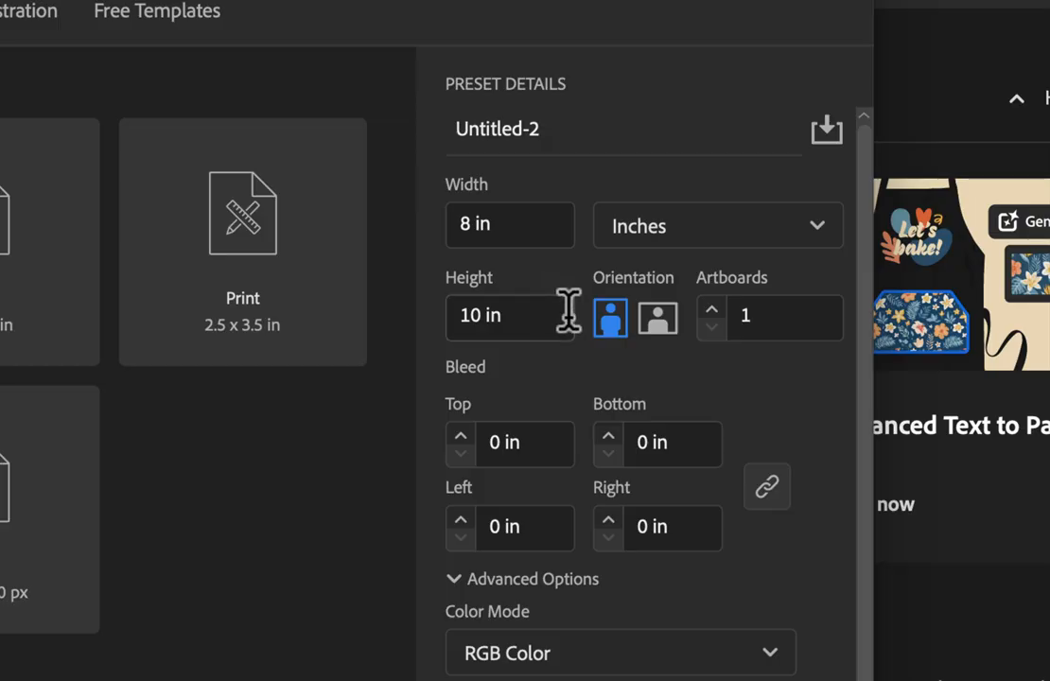
pyautogui.click(712, 309)
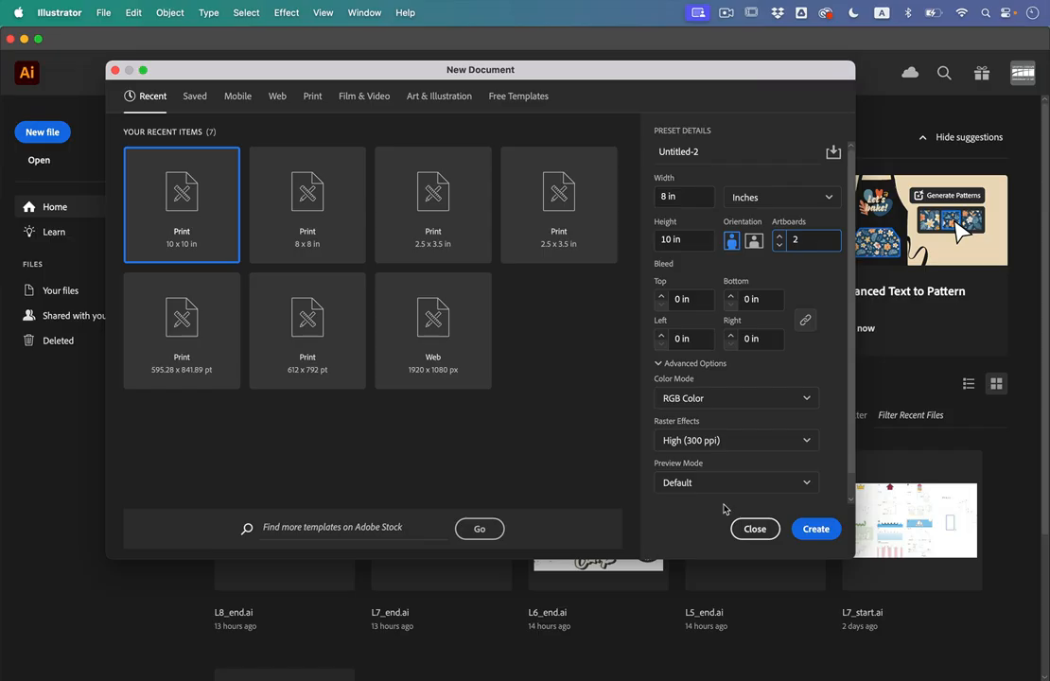
pyautogui.click(819, 531)
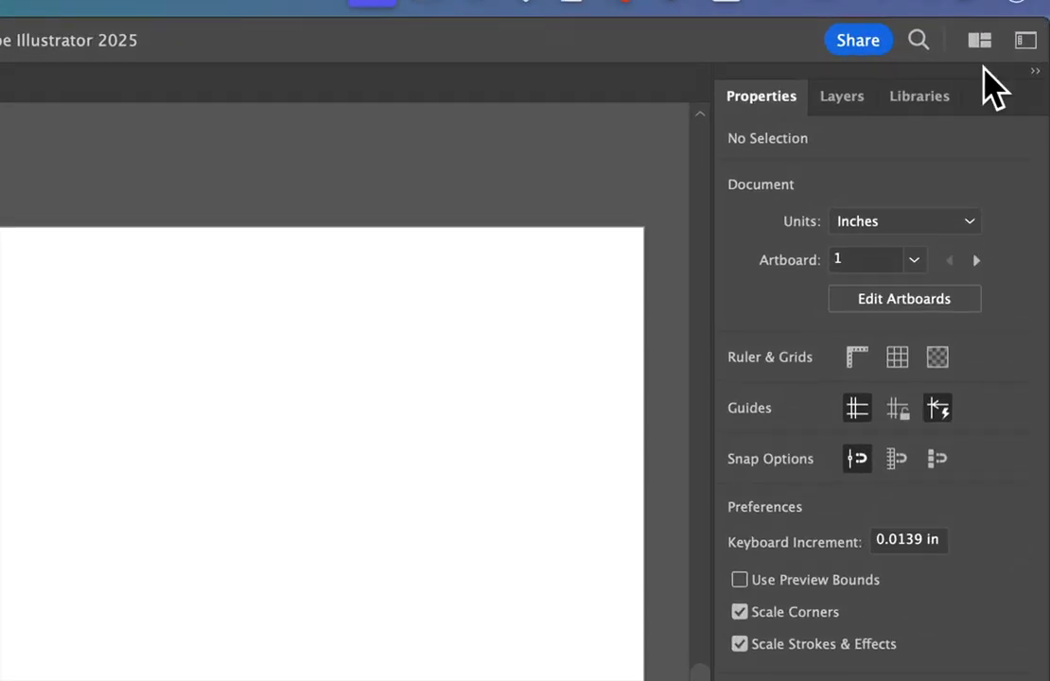
# Step: Show the document's layers, start placing a file and browse to the Animal Designs folder inside Northwest Tribal Posters
pyautogui.click(836, 98)
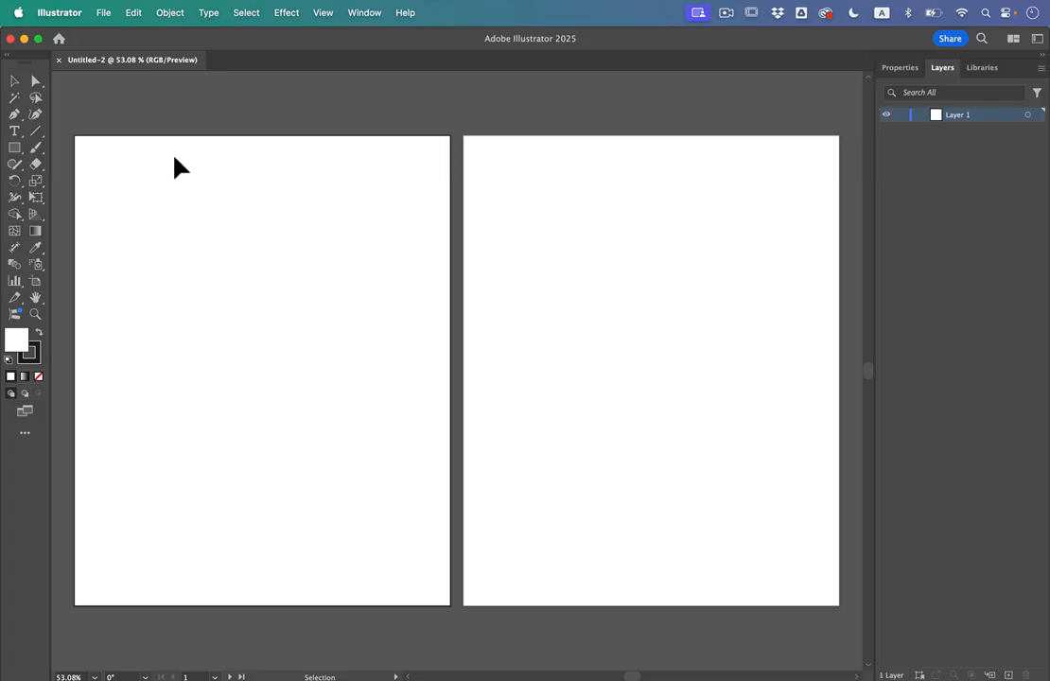
pyautogui.hscroll(-8, 134, 232)
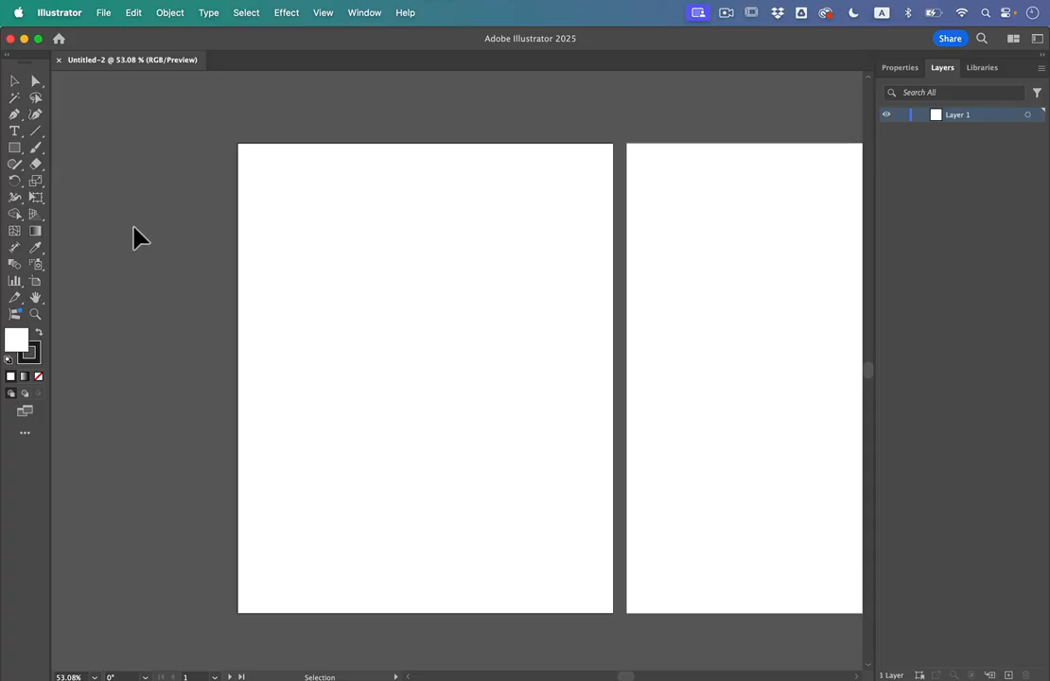
pyautogui.click(106, 10)
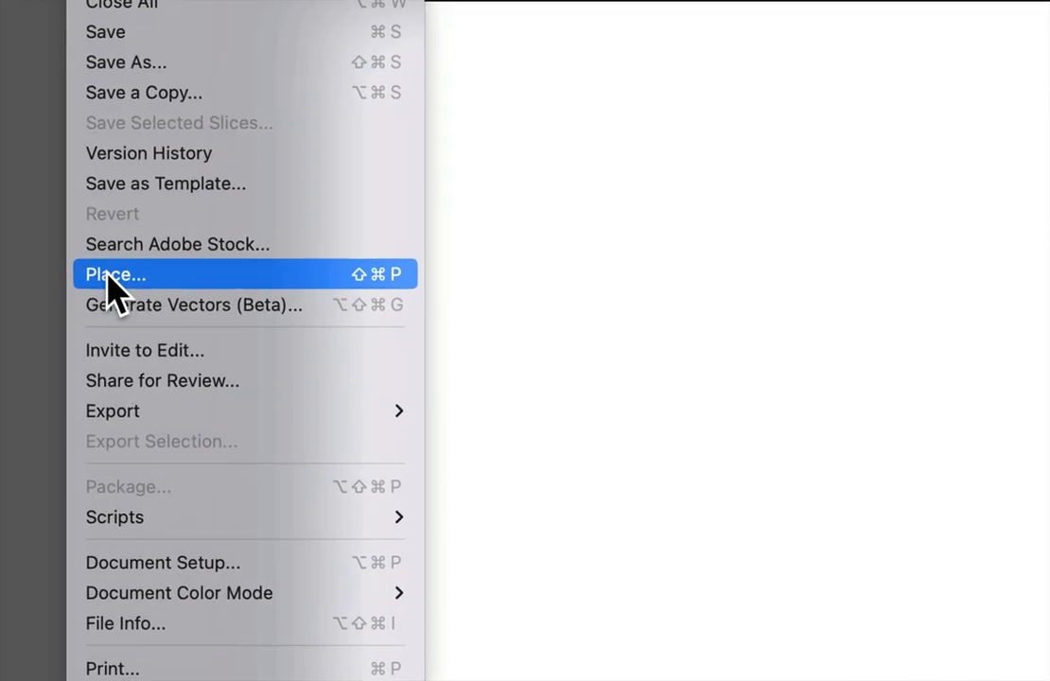
pyautogui.click(106, 274)
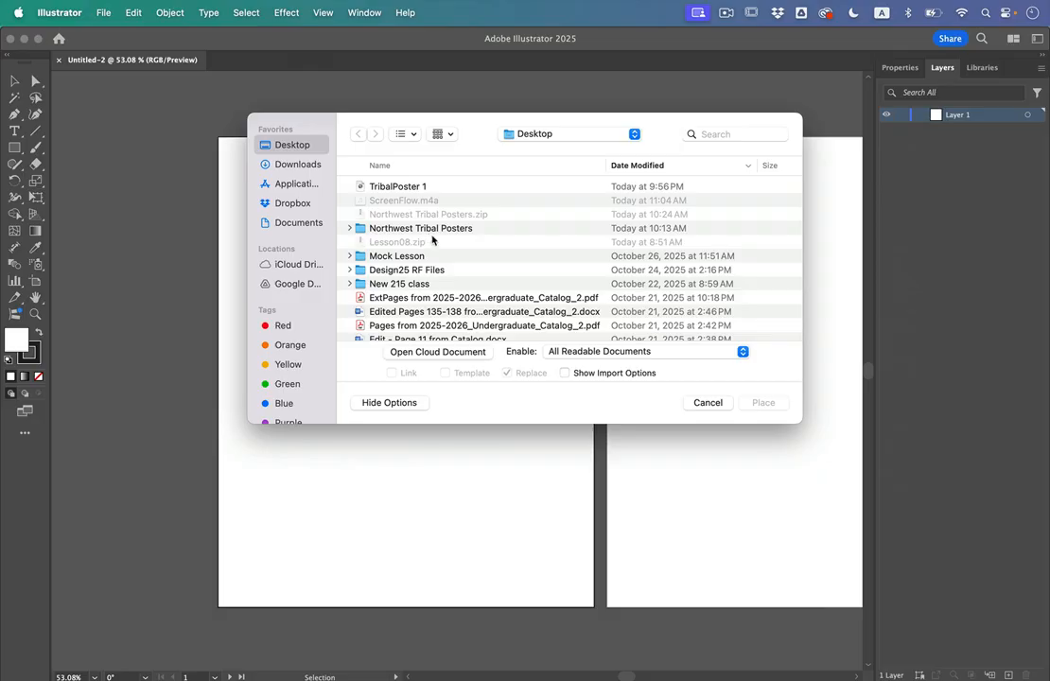
pyautogui.click(432, 233)
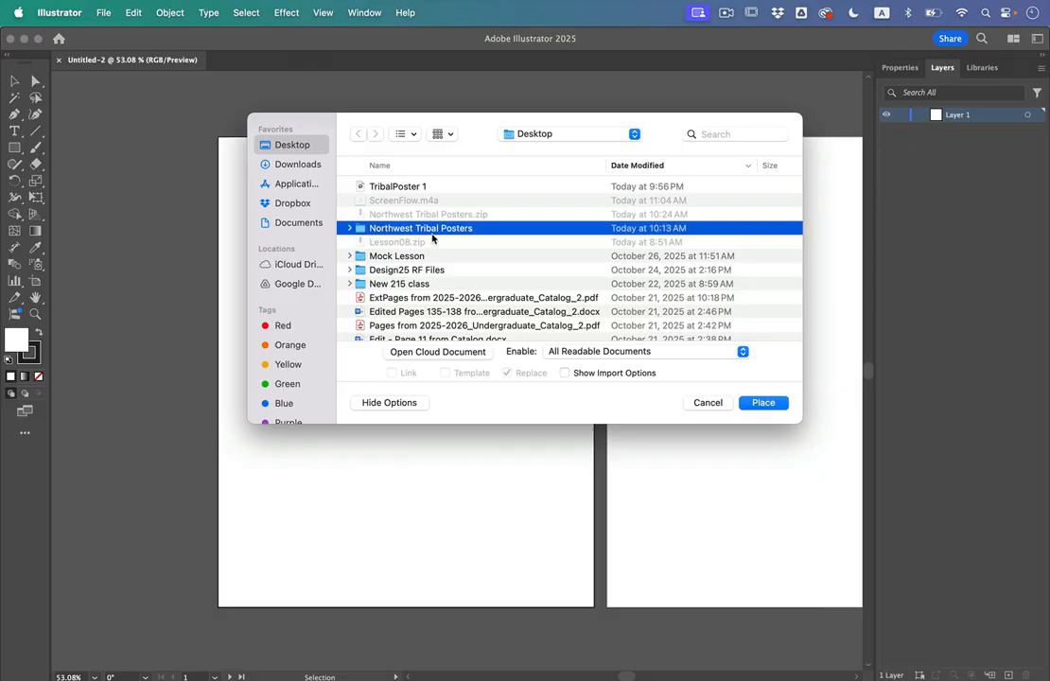
pyautogui.doubleClick(432, 233)
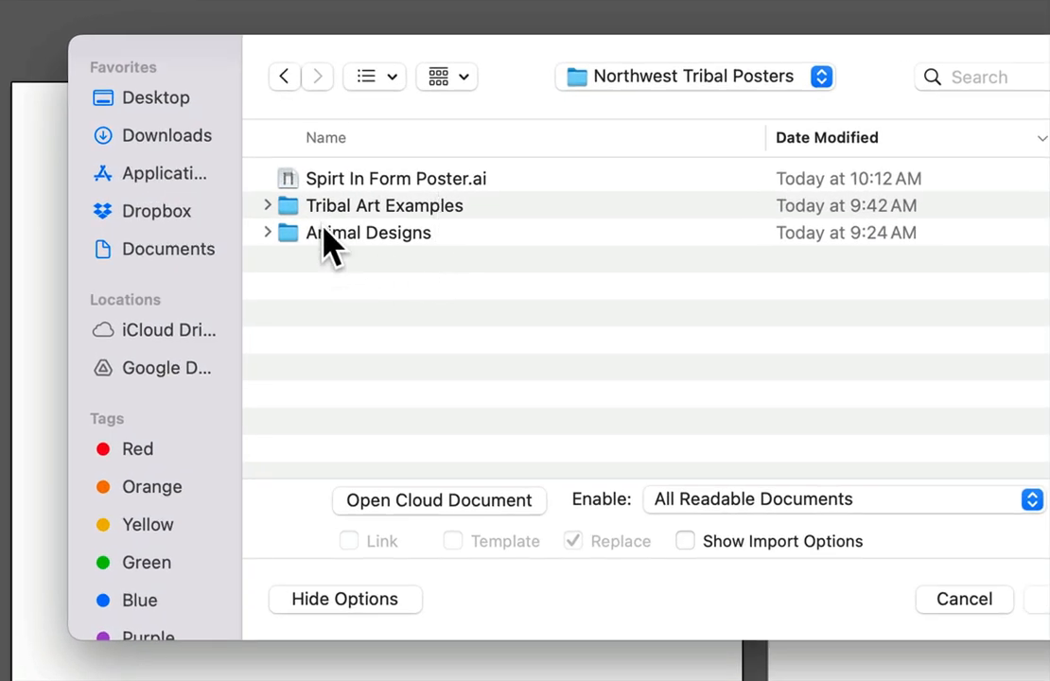
pyautogui.click(403, 215)
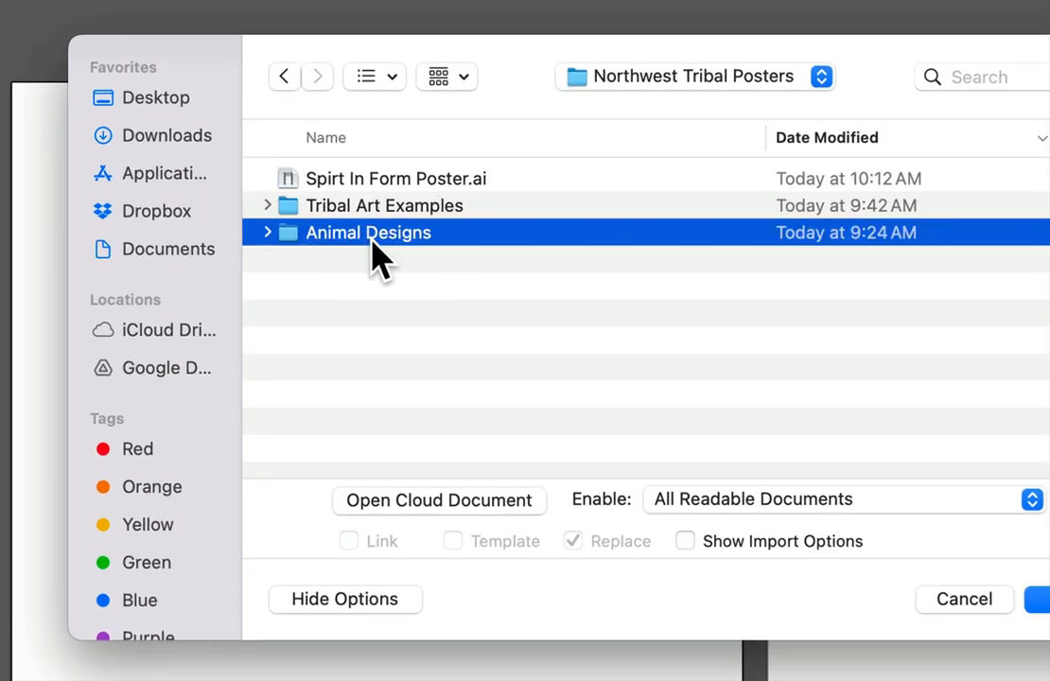
pyautogui.doubleClick(374, 233)
# Step: Preview Bee.jpg and place it in the document as a linked template
pyautogui.click(372, 243)
pyautogui.press('space')
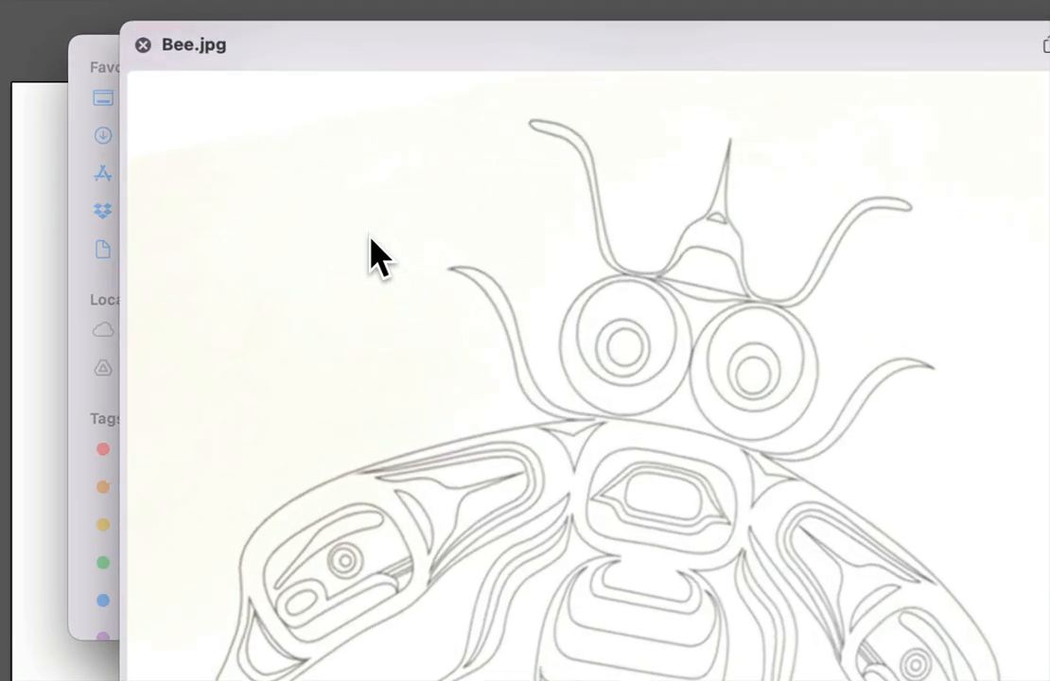
pyautogui.press('space')
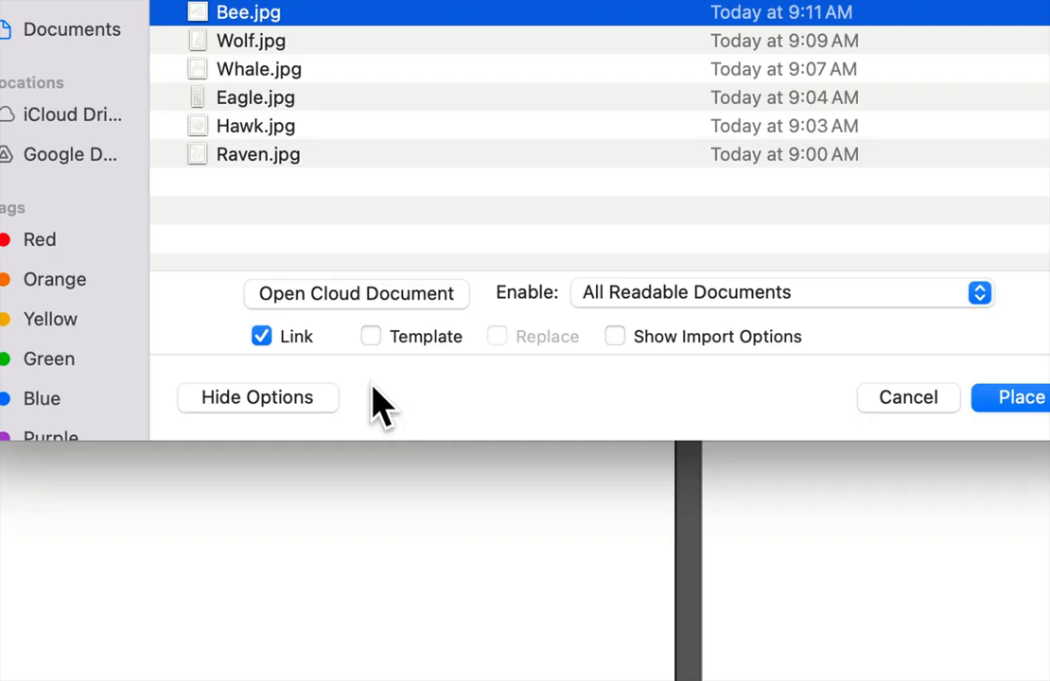
pyautogui.click(373, 335)
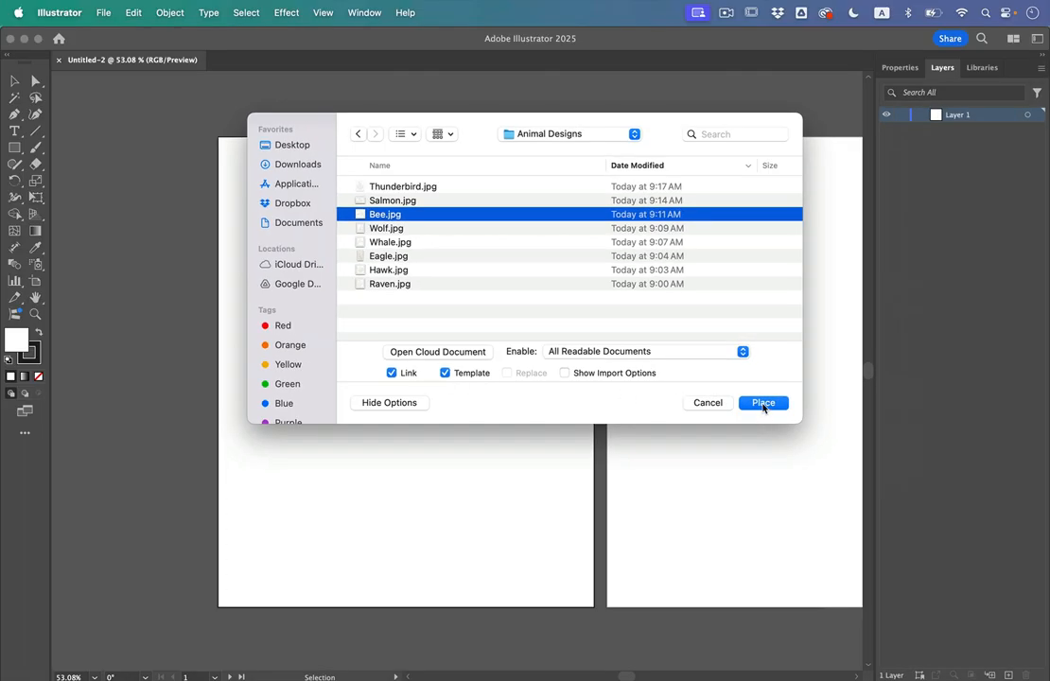
pyautogui.click(763, 403)
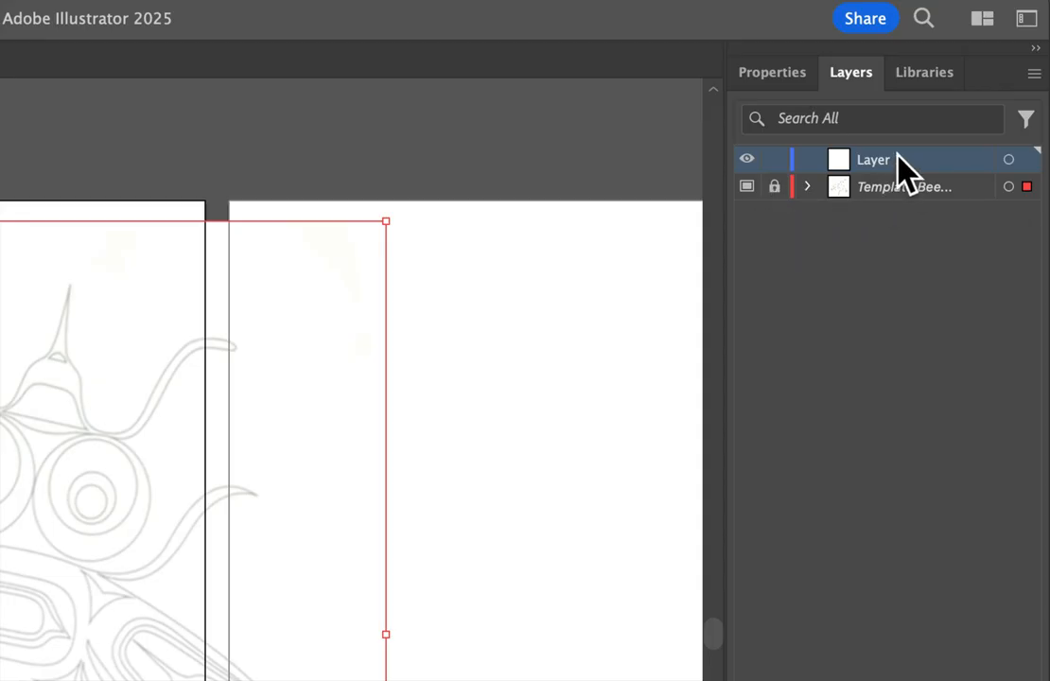
# Step: Unlock the bee template layer, move and scale the image proportionally to fit the first artboard's width, and lock the layer again
pyautogui.click(774, 186)
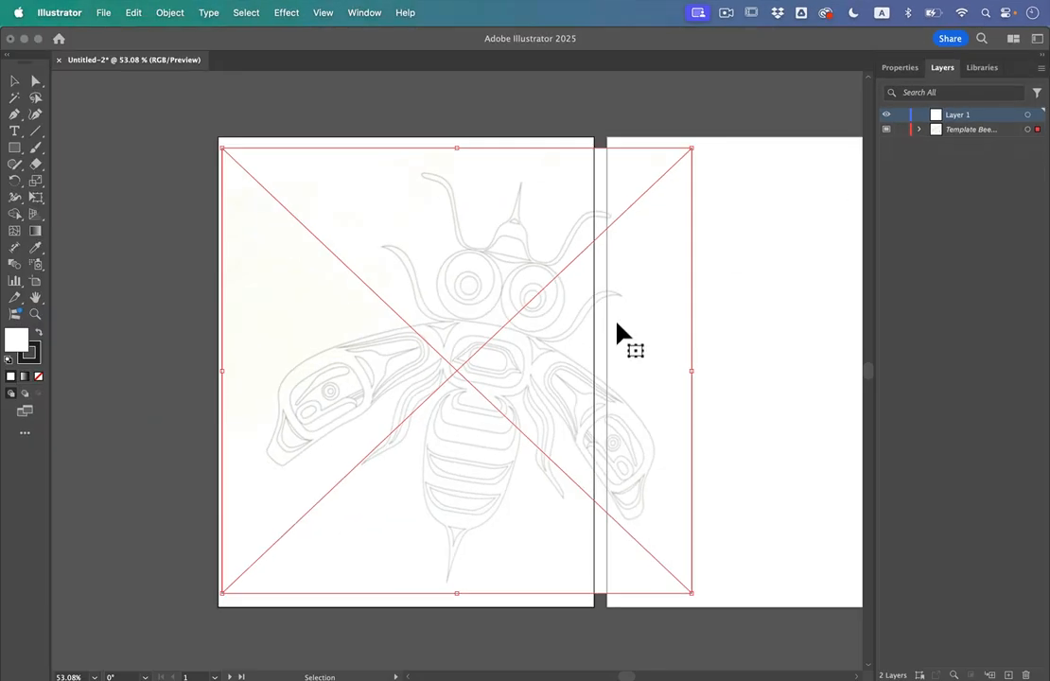
pyautogui.moveTo(261, 617); pyautogui.dragTo(247, 619)
pyautogui.moveTo(620, 377); pyautogui.dragTo(602, 375)
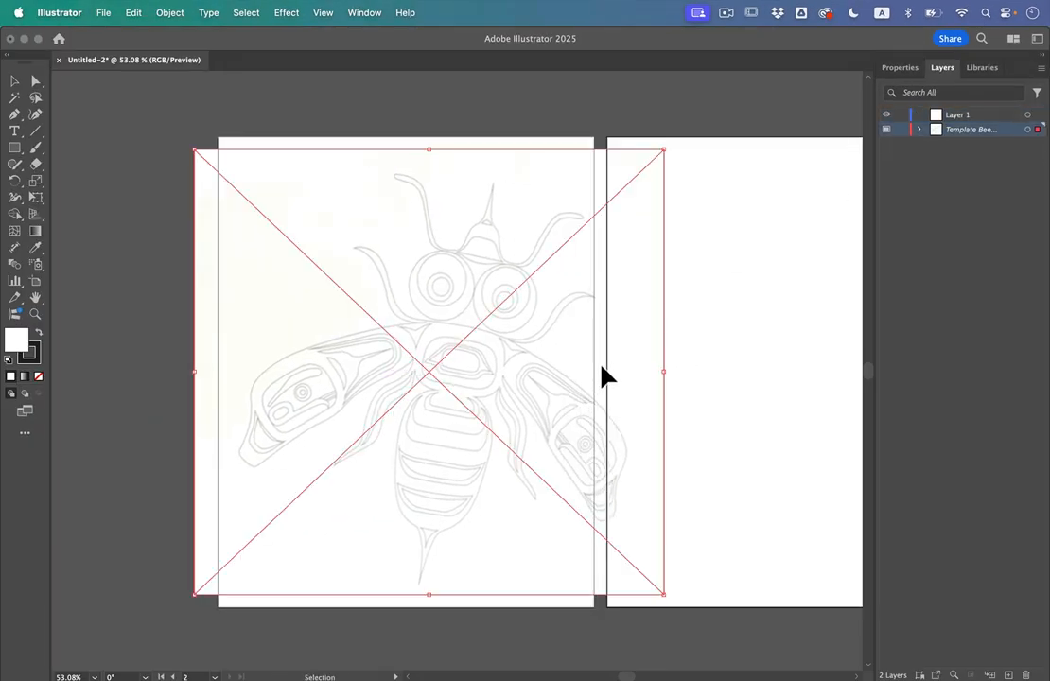
pyautogui.moveTo(672, 378); pyautogui.dragTo(594, 371)
pyautogui.moveTo(199, 379); pyautogui.dragTo(218, 380)
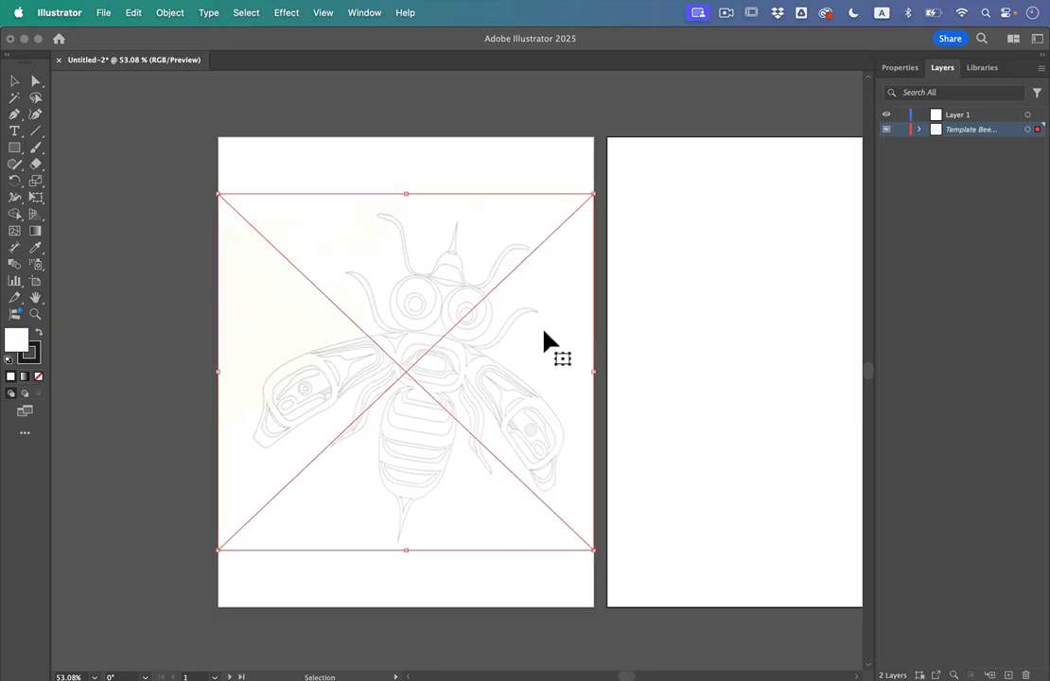
pyautogui.click(902, 130)
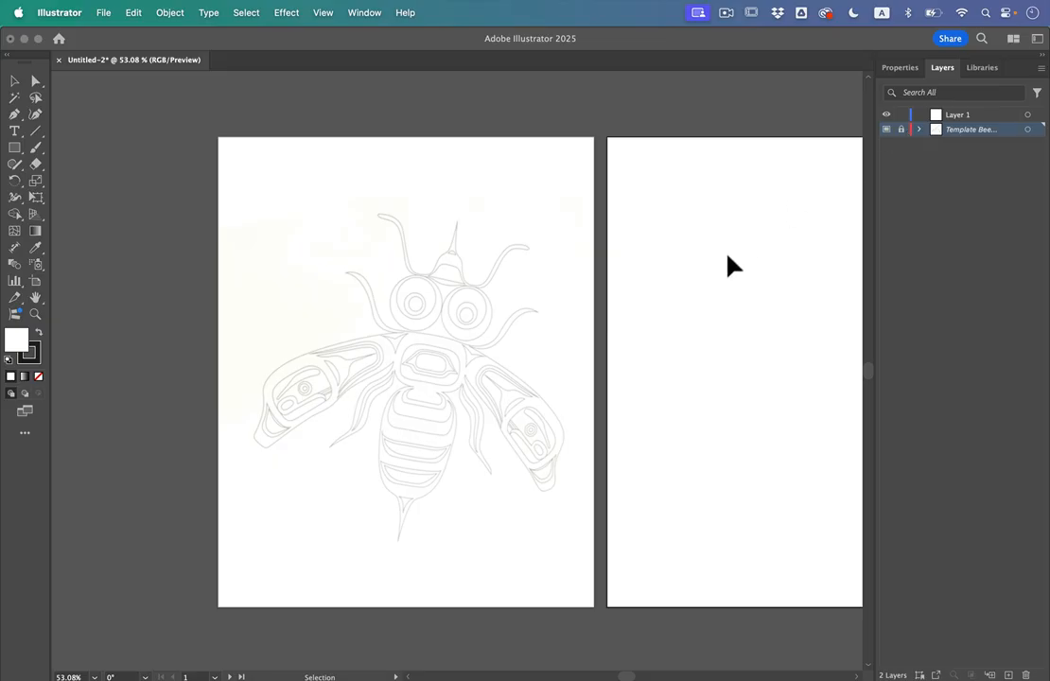
# Step: Make Layer 1 active and start placing another file for the empty second artboard
pyautogui.hscroll(10, 719, 279)
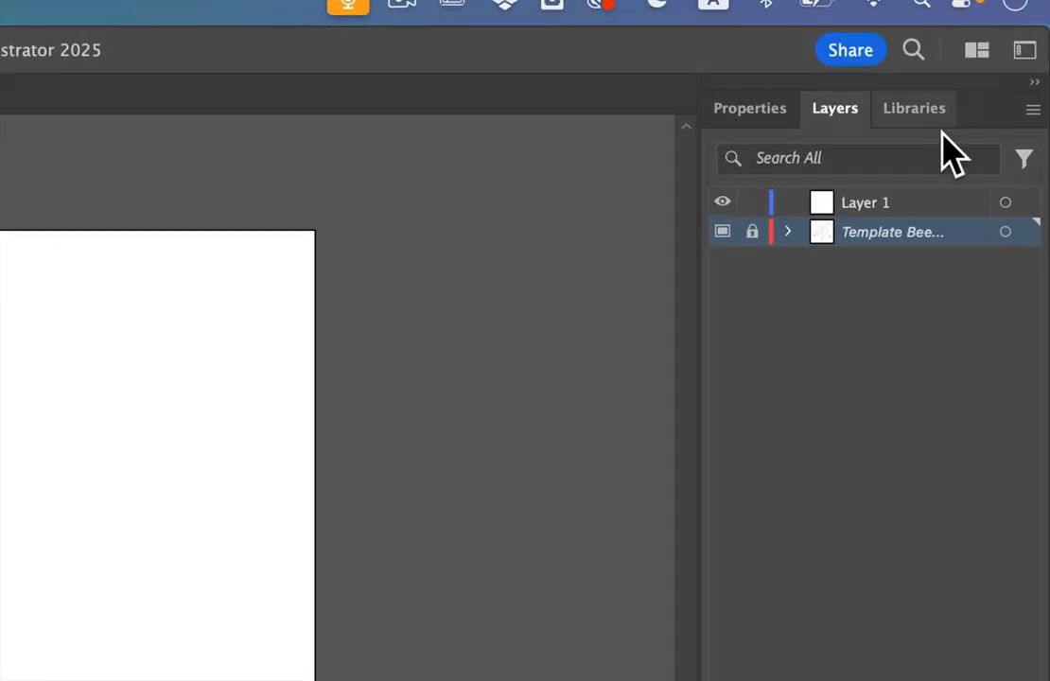
pyautogui.click(967, 113)
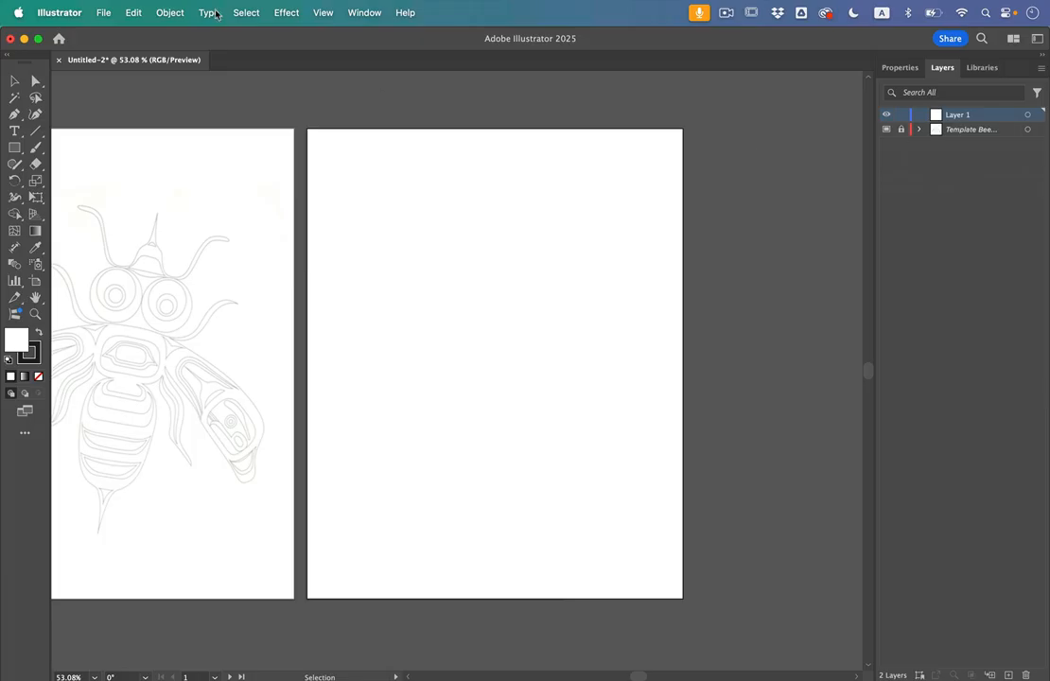
pyautogui.click(102, 12)
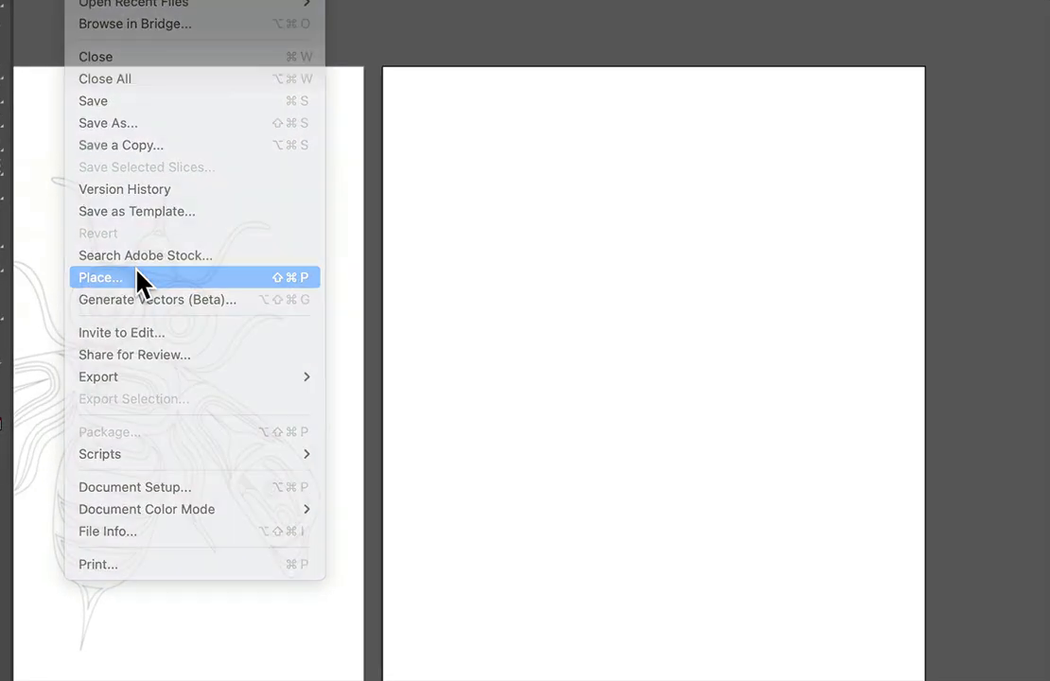
pyautogui.click(137, 278)
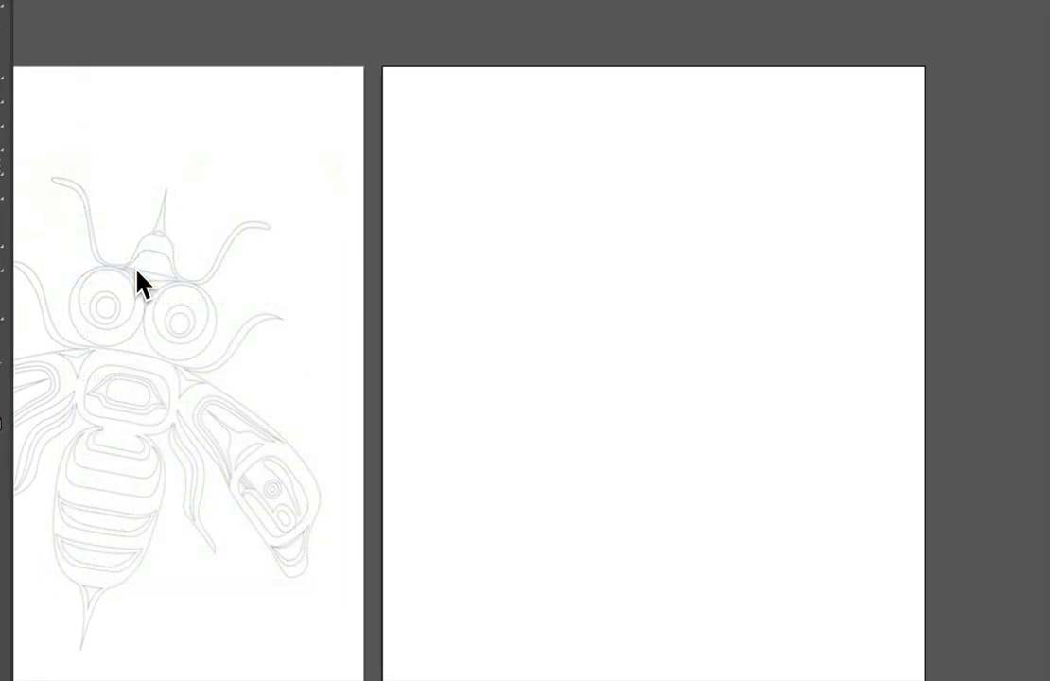
# Step: Preview the animal drawings in the Animal Designs folder and load Thunderbird.jpg for placing as a linked image
pyautogui.click(547, 248)
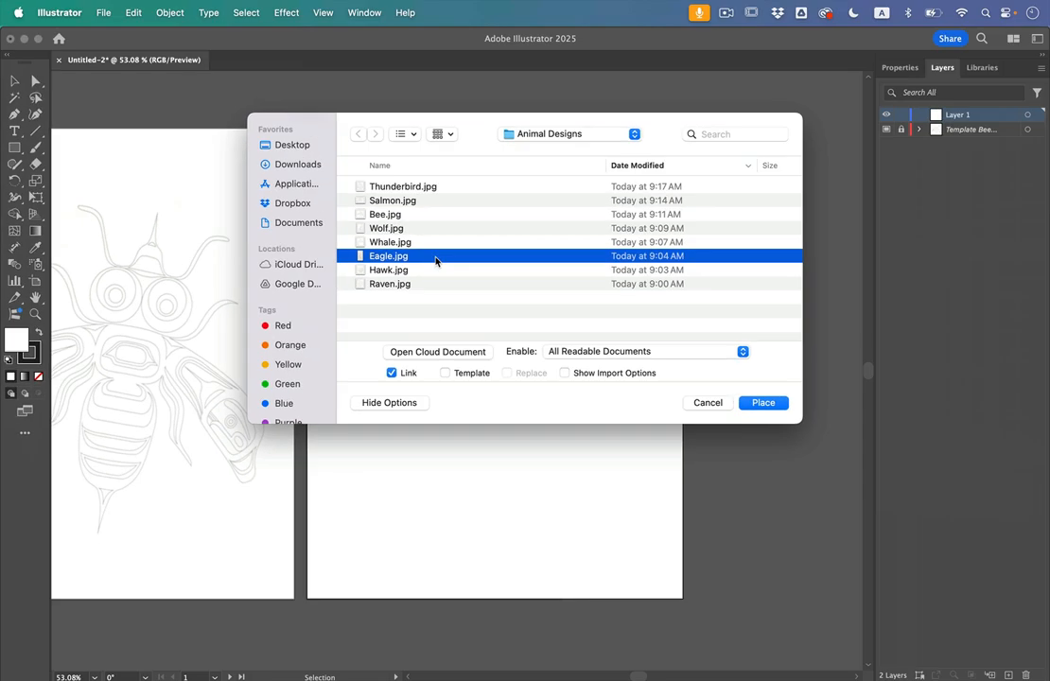
pyautogui.press('space')
pyautogui.press('Up')
pyautogui.press('Up')
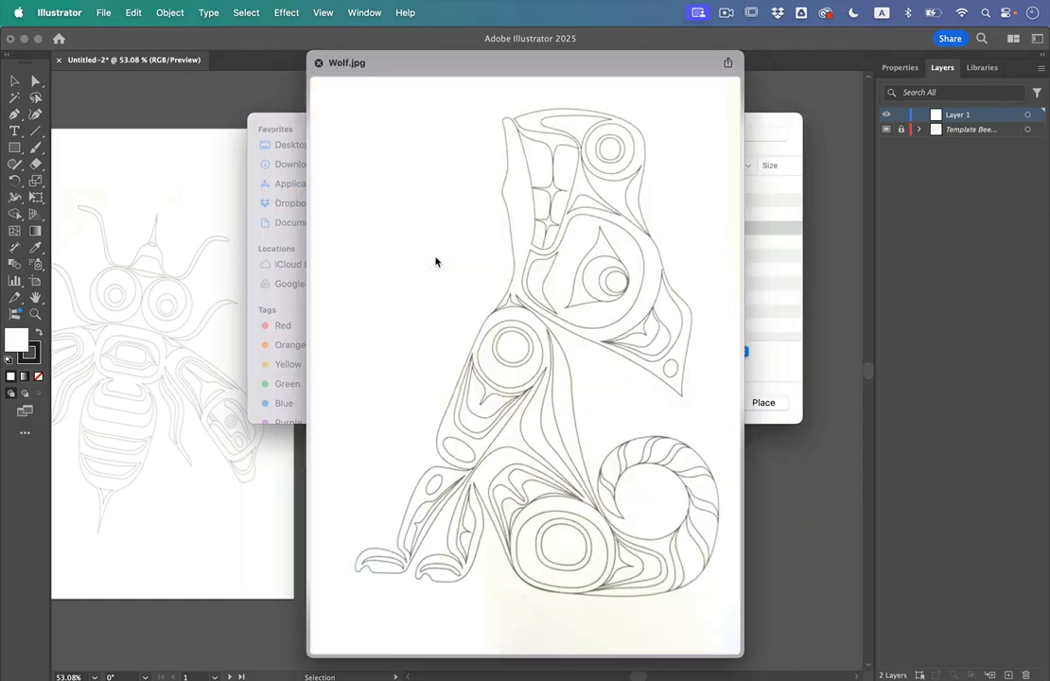
pyautogui.press('Up')
pyautogui.press('Up')
pyautogui.press('Up')
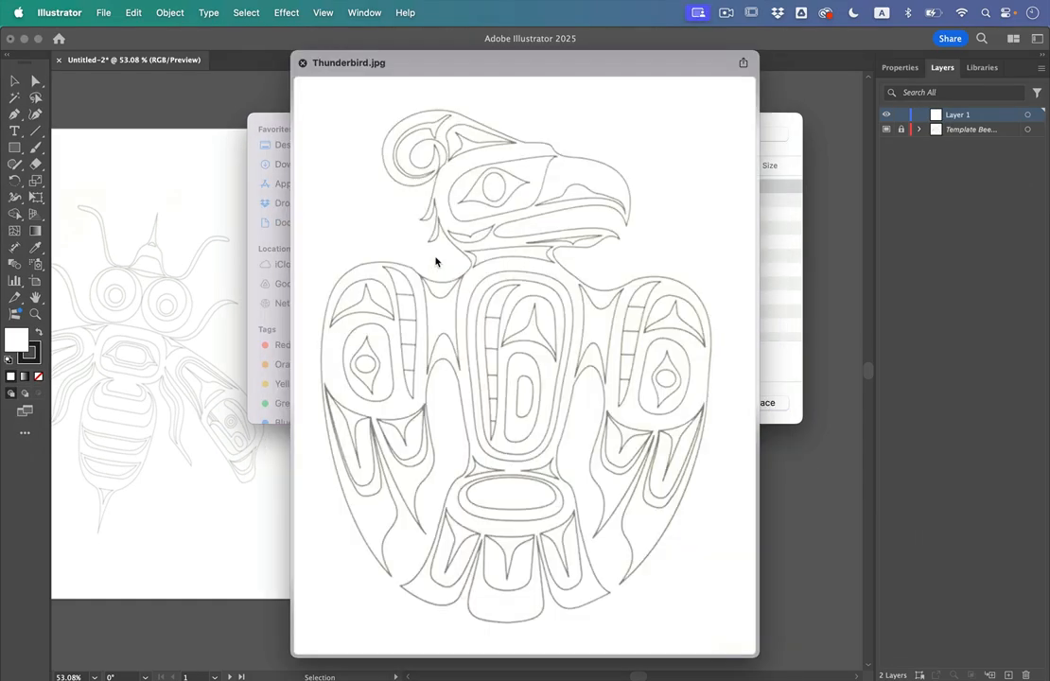
pyautogui.press('space')
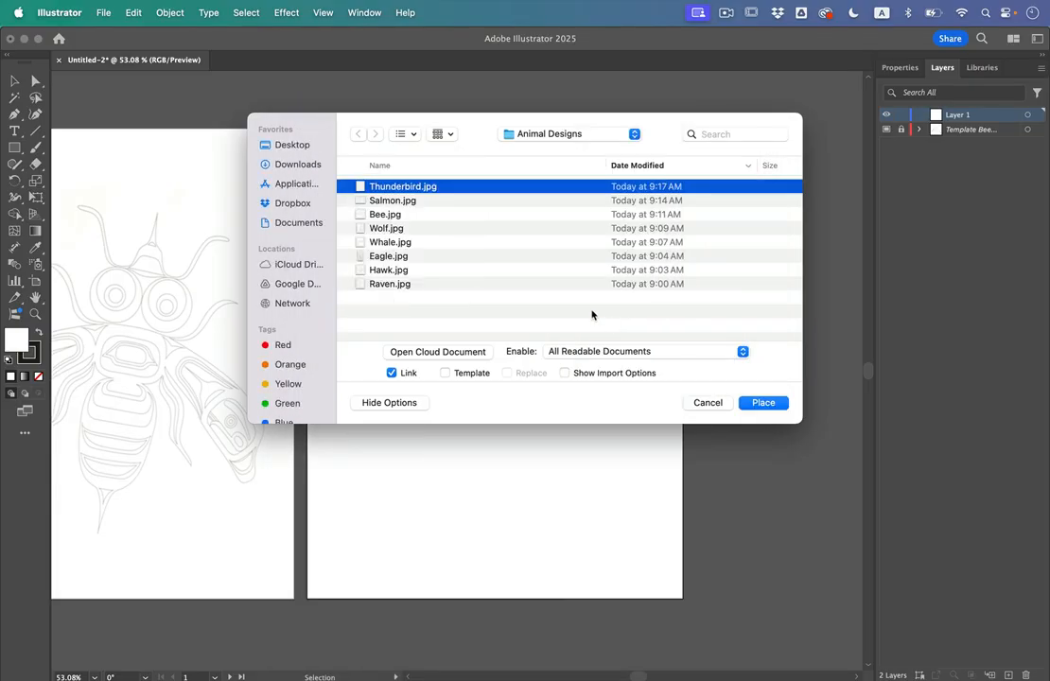
pyautogui.click(761, 401)
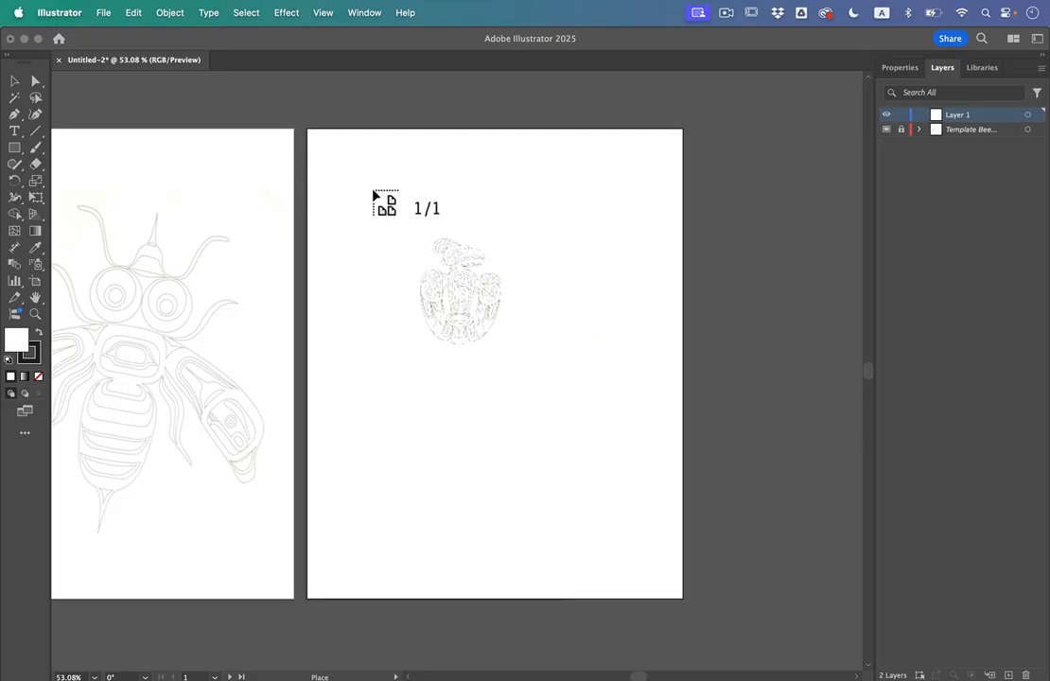
# Step: Place the thunderbird drawing across the full width of the second artboard, nudge it up to centre it and deselect it
pyautogui.moveTo(308, 141); pyautogui.dragTo(694, 616)
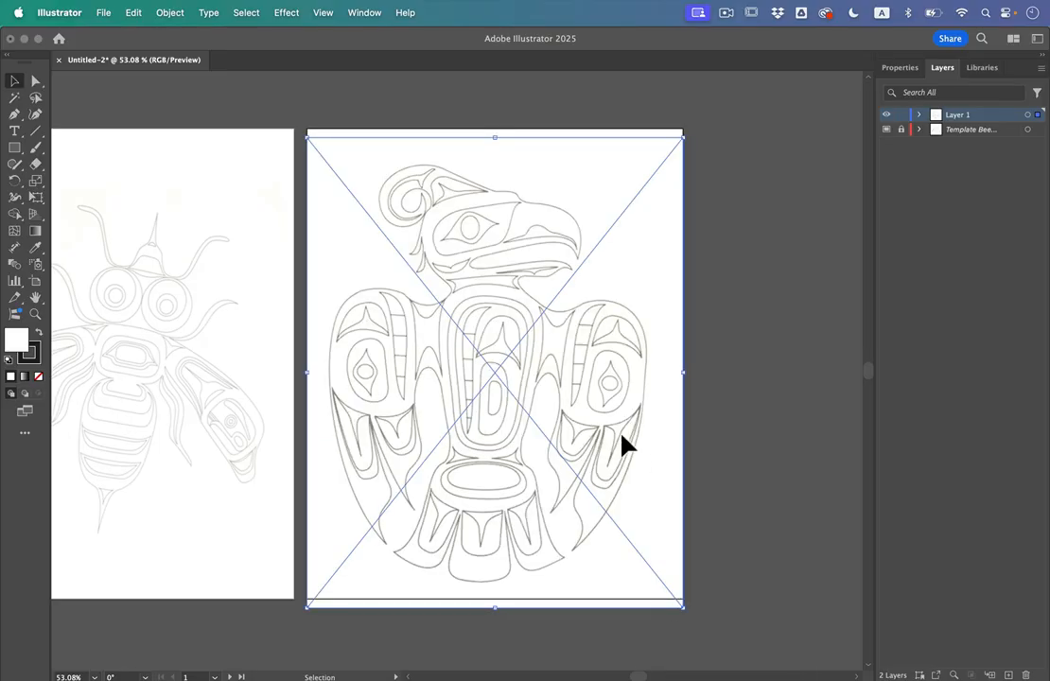
pyautogui.moveTo(621, 443); pyautogui.dragTo(622, 433)
pyautogui.click(759, 287)
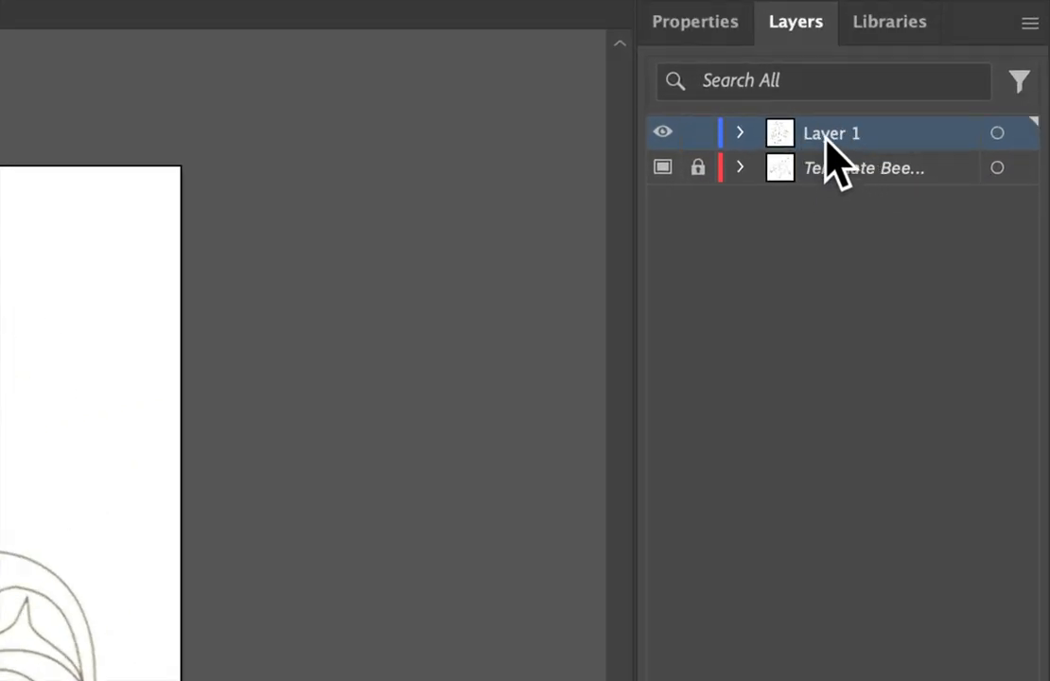
# Step: Rename Layer 1 as Thunderbird Template, lock it and add a new layer above it
pyautogui.doubleClick(827, 135)
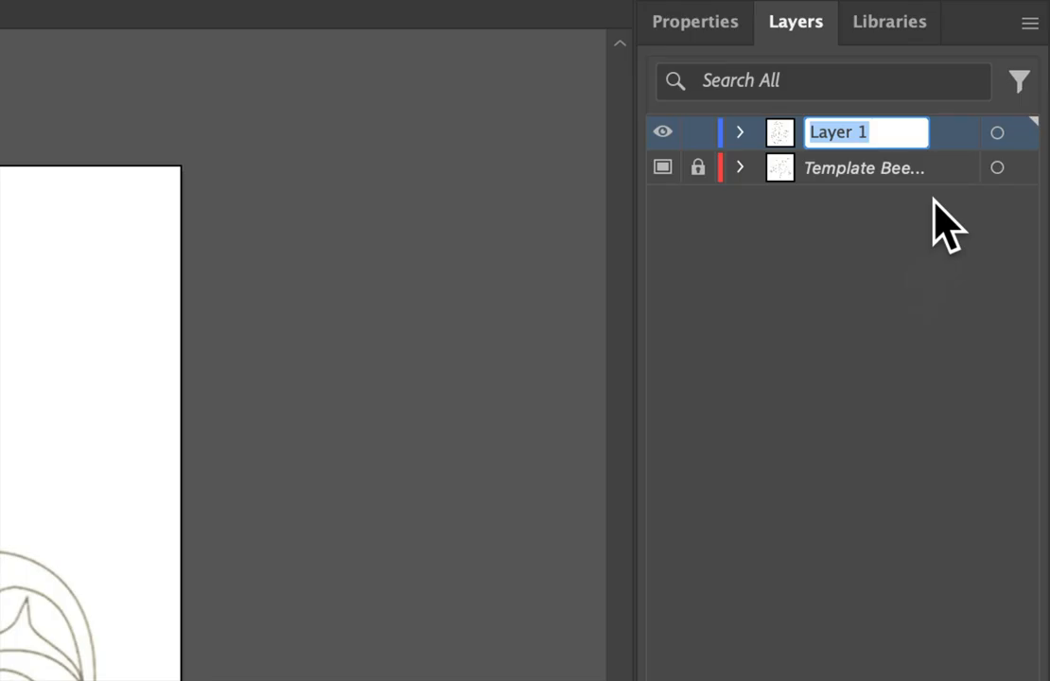
pyautogui.write('Thun')
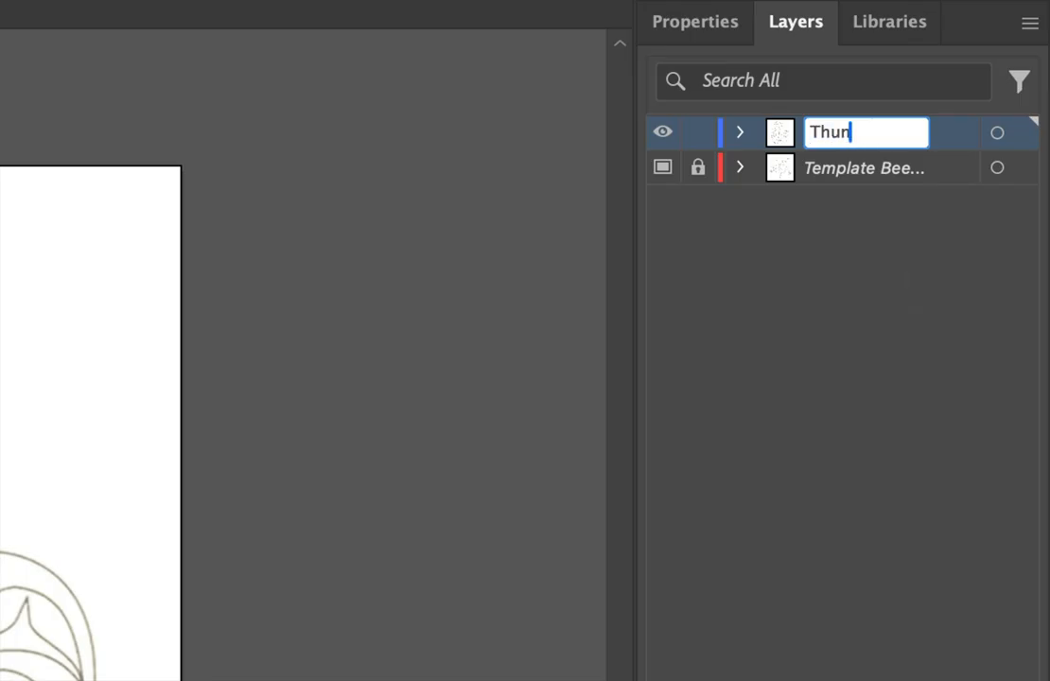
pyautogui.write('derbird Template')
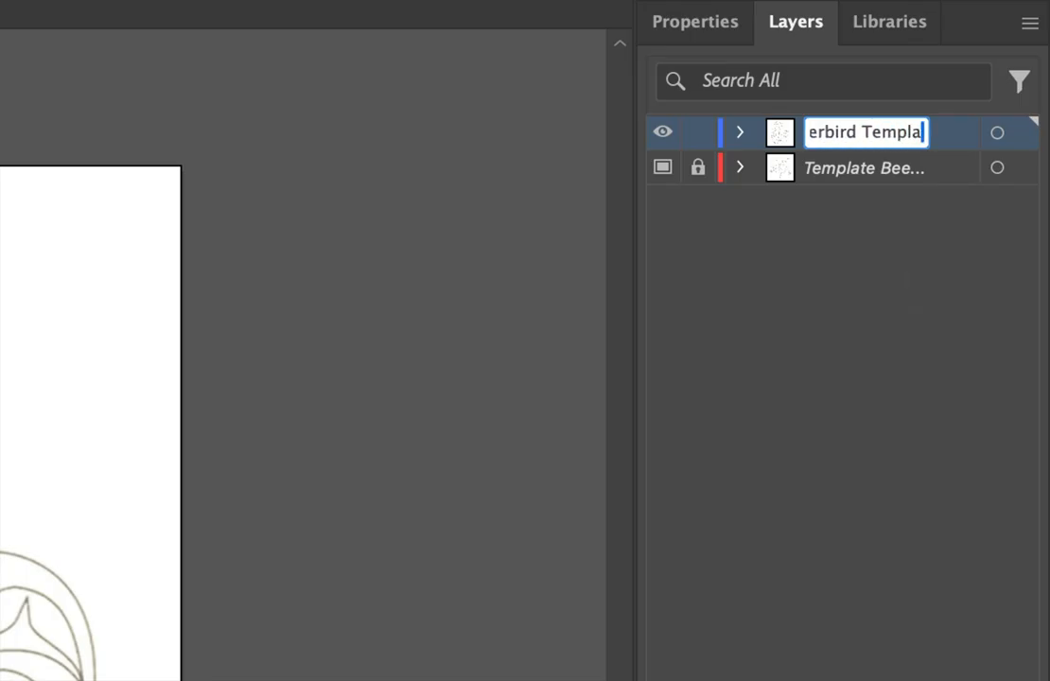
pyautogui.press('Return')
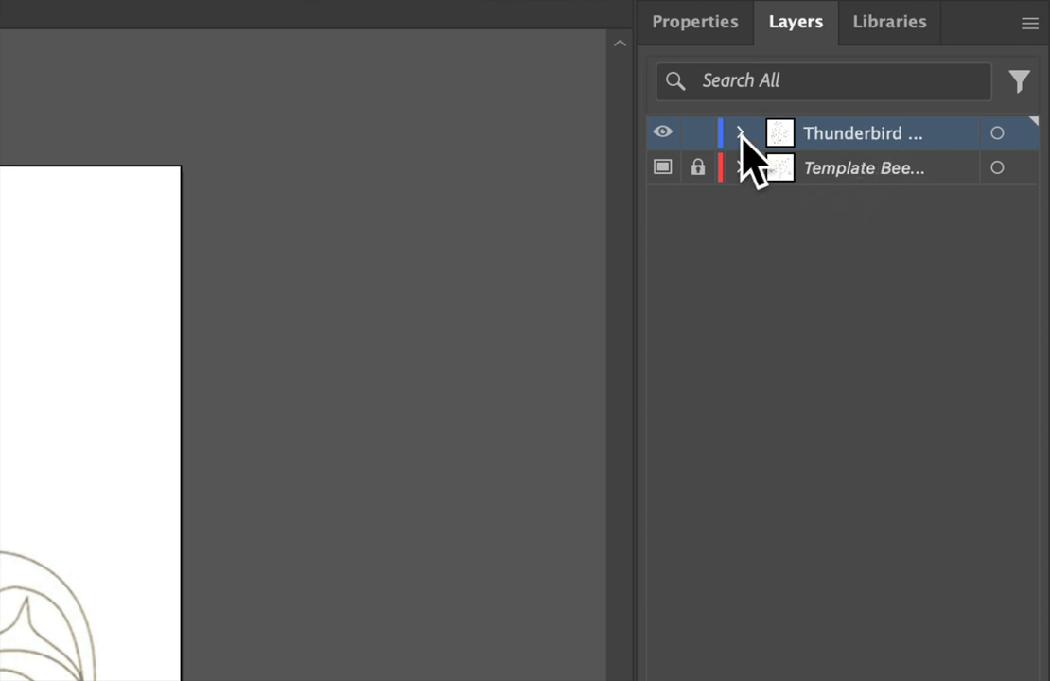
pyautogui.click(697, 133)
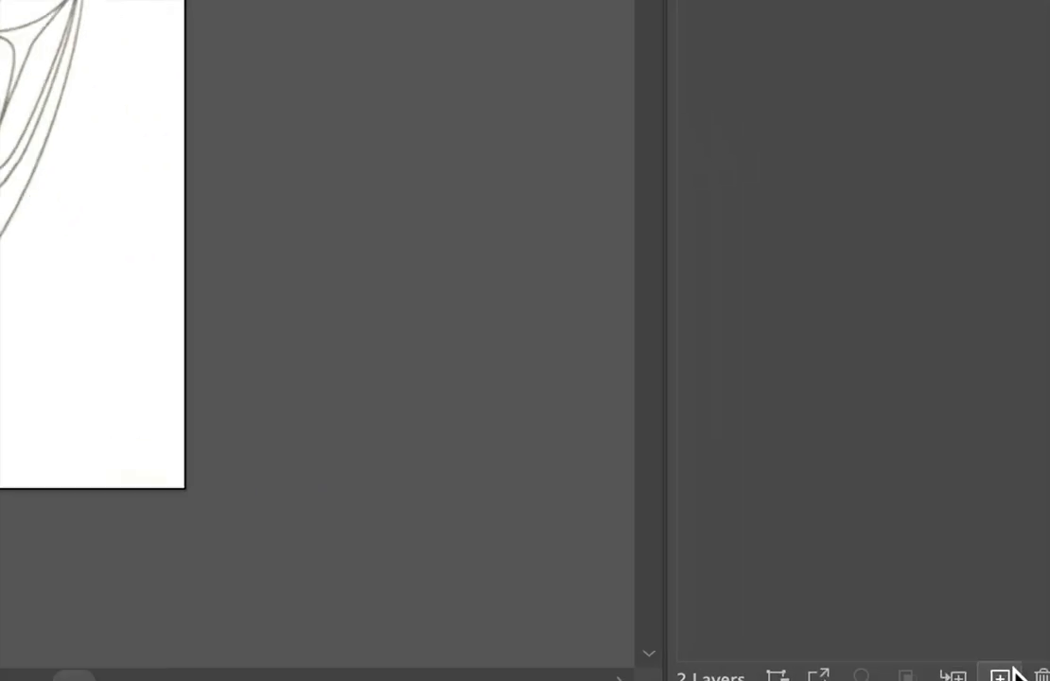
pyautogui.click(1003, 659)
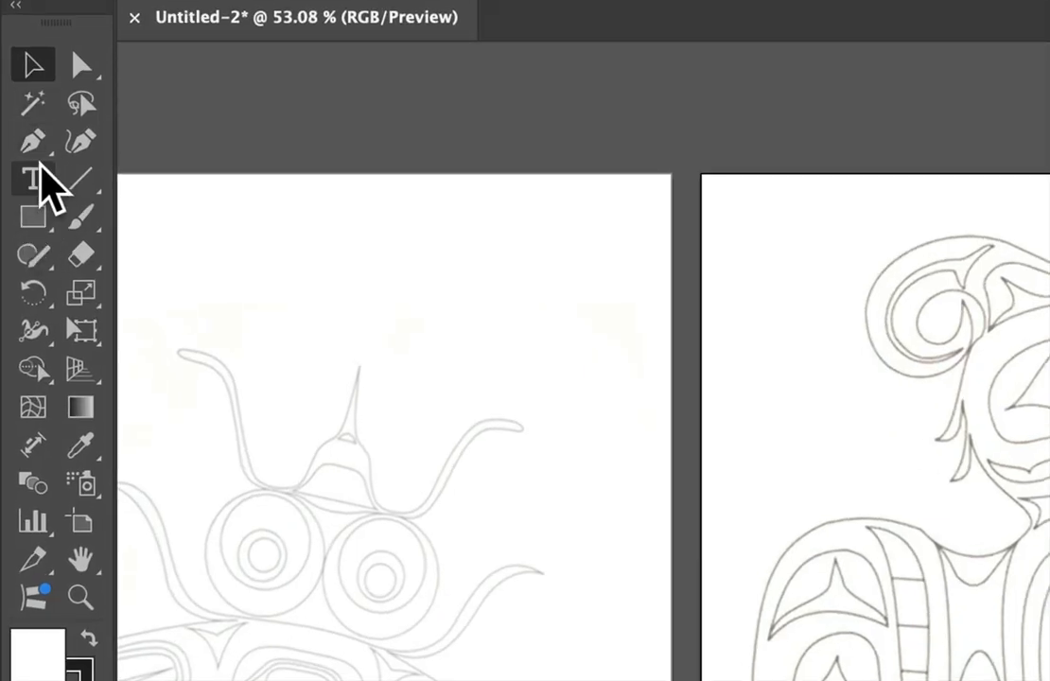
# Step: Examine the Pen tool variants, the Curvature tool, the Shaper tool group and the Eraser, and return to the Selection tool
pyautogui.click(38, 151)
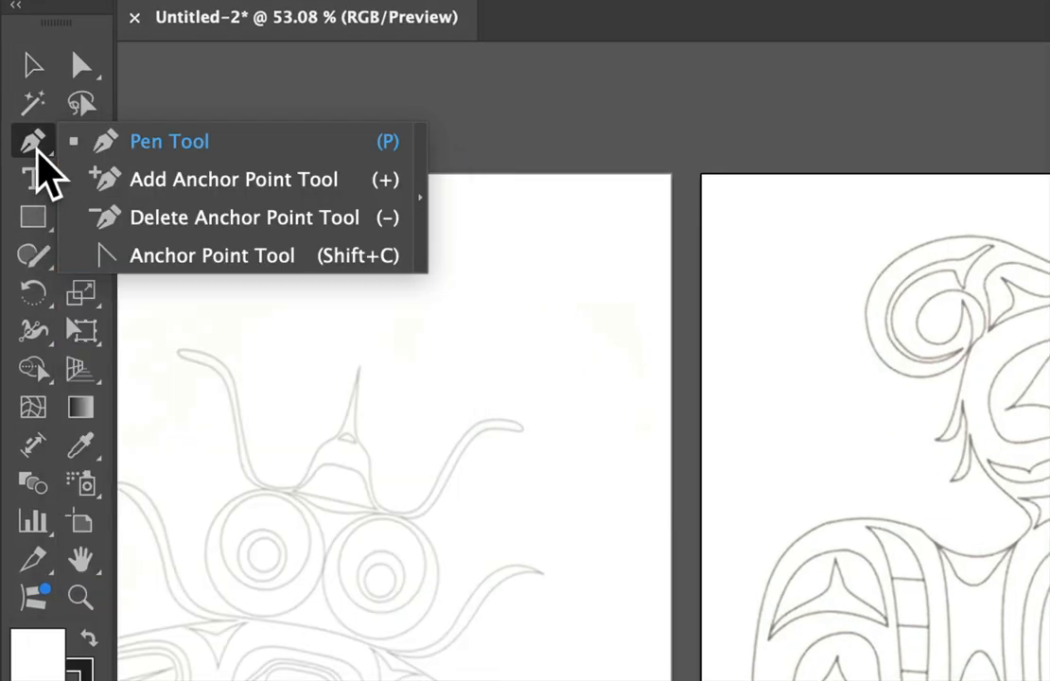
pyautogui.click(141, 142)
pyautogui.click(76, 144)
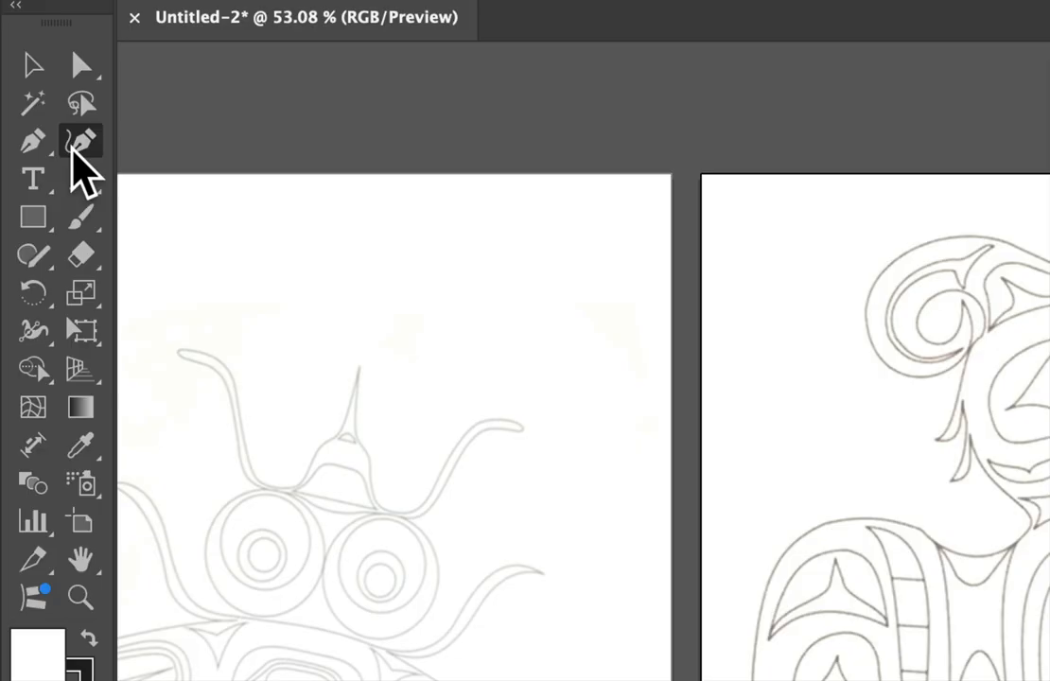
pyautogui.click(36, 249)
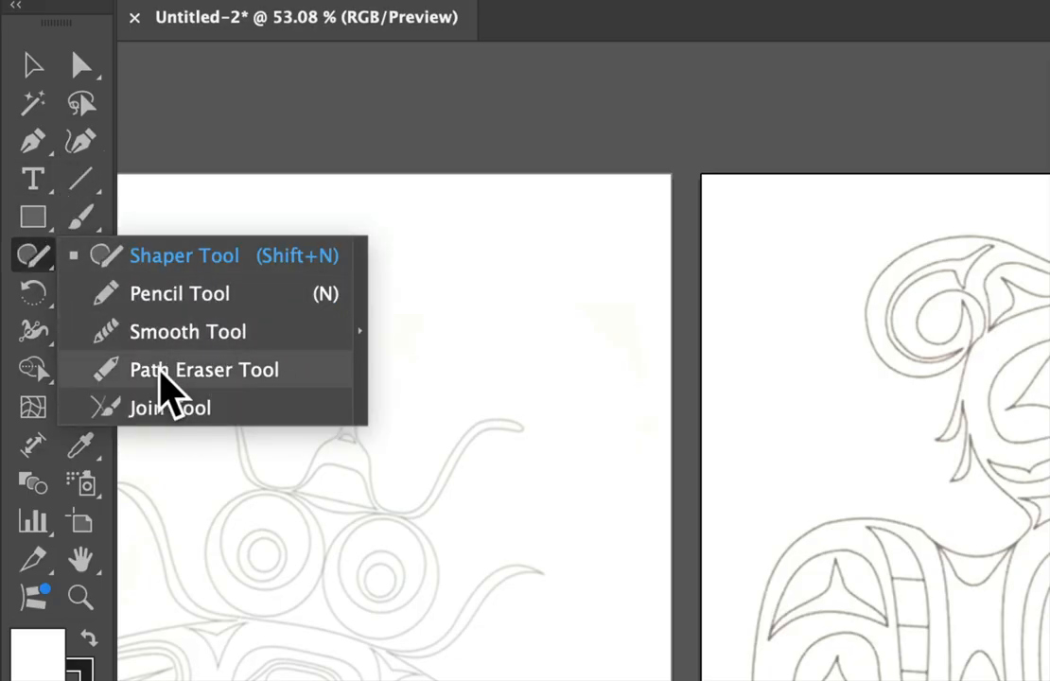
pyautogui.click(40, 253)
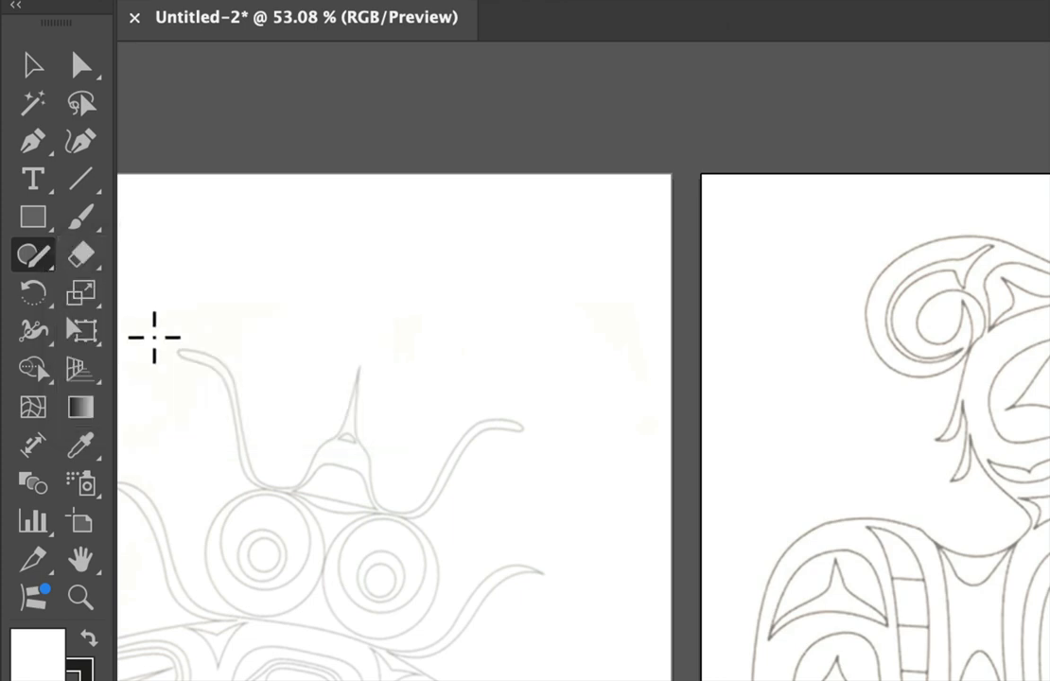
pyautogui.click(96, 260)
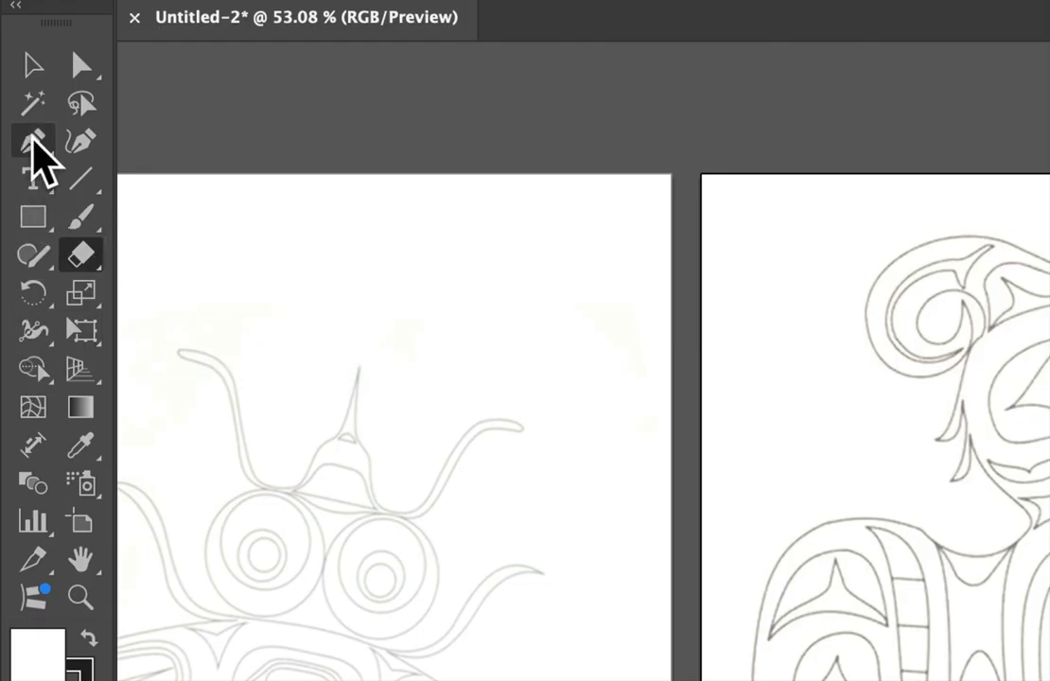
pyautogui.click(31, 66)
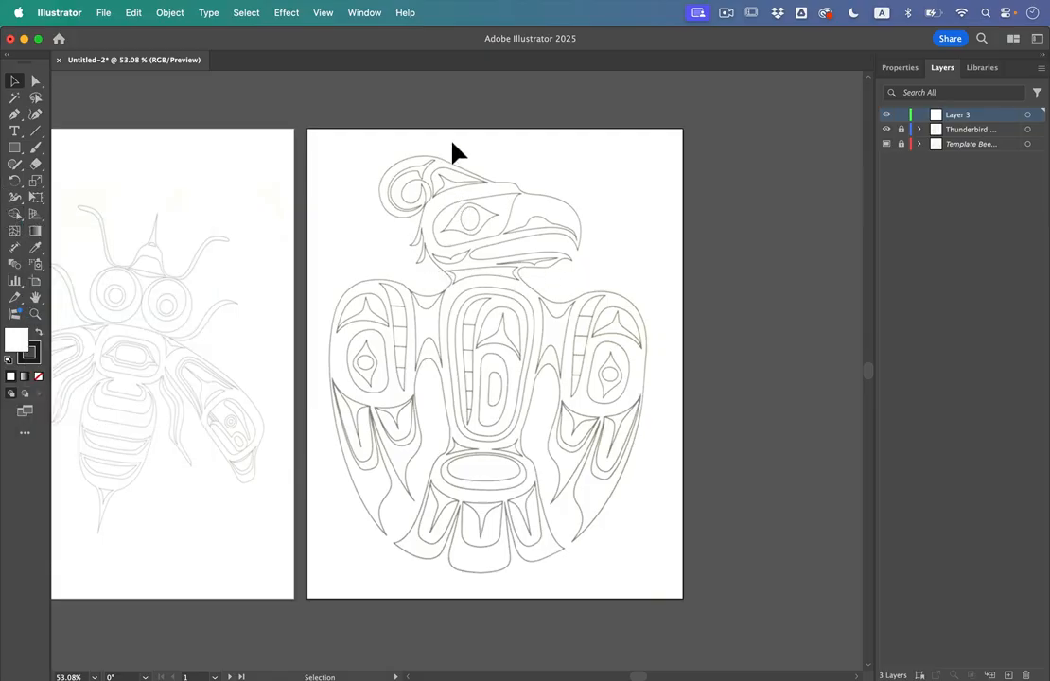
# Step: Reset the pen group to the standard Pen tool and activate the Curvature tool for tracing the thunderbird's head
pyautogui.scroll(10, 452, 151)
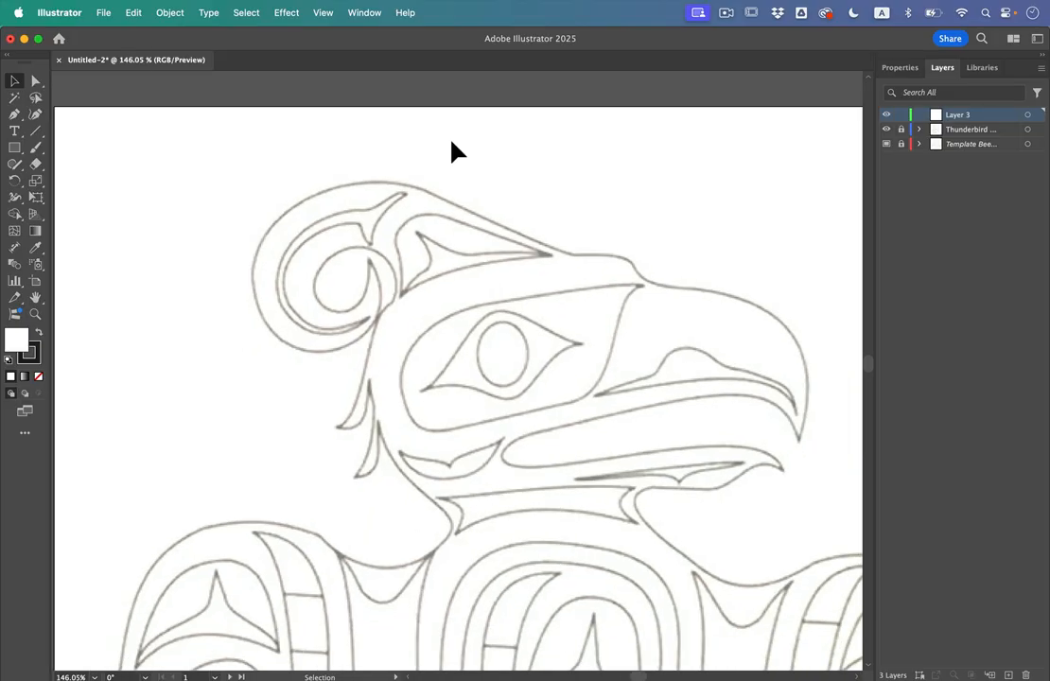
pyautogui.scroll(2, 452, 151)
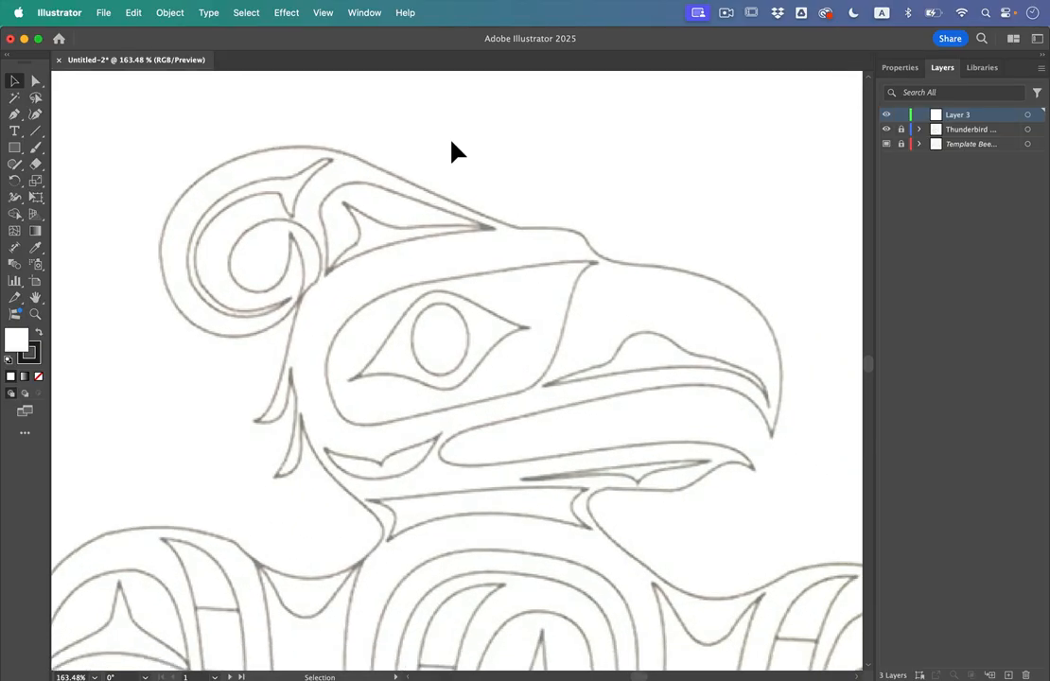
pyautogui.scroll(2, 452, 152)
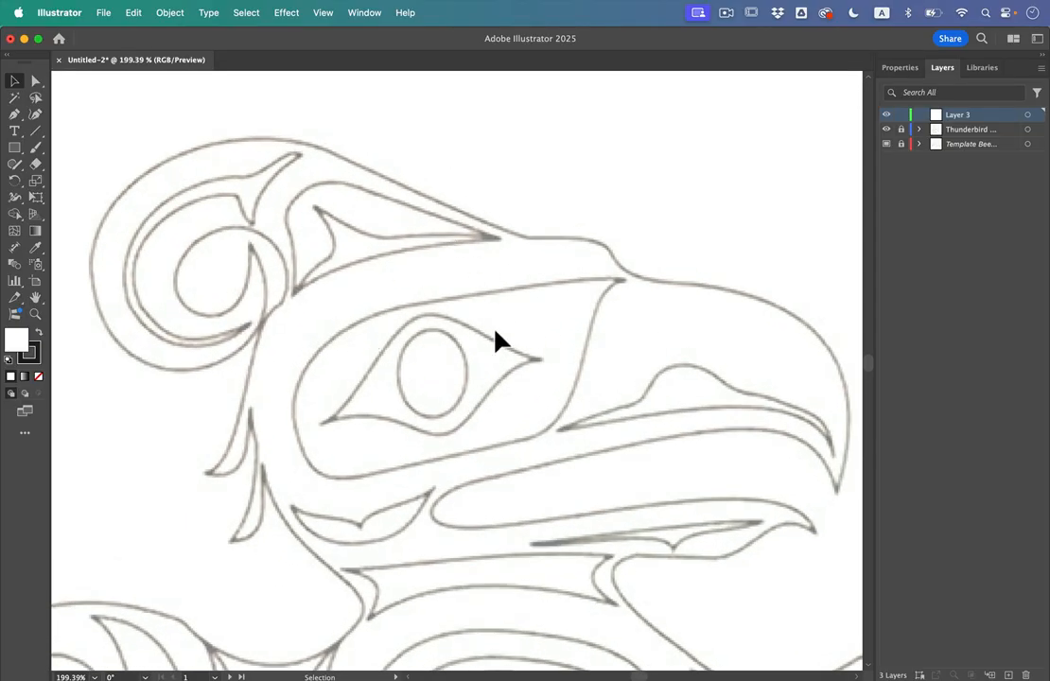
pyautogui.scroll(-1, 497, 342)
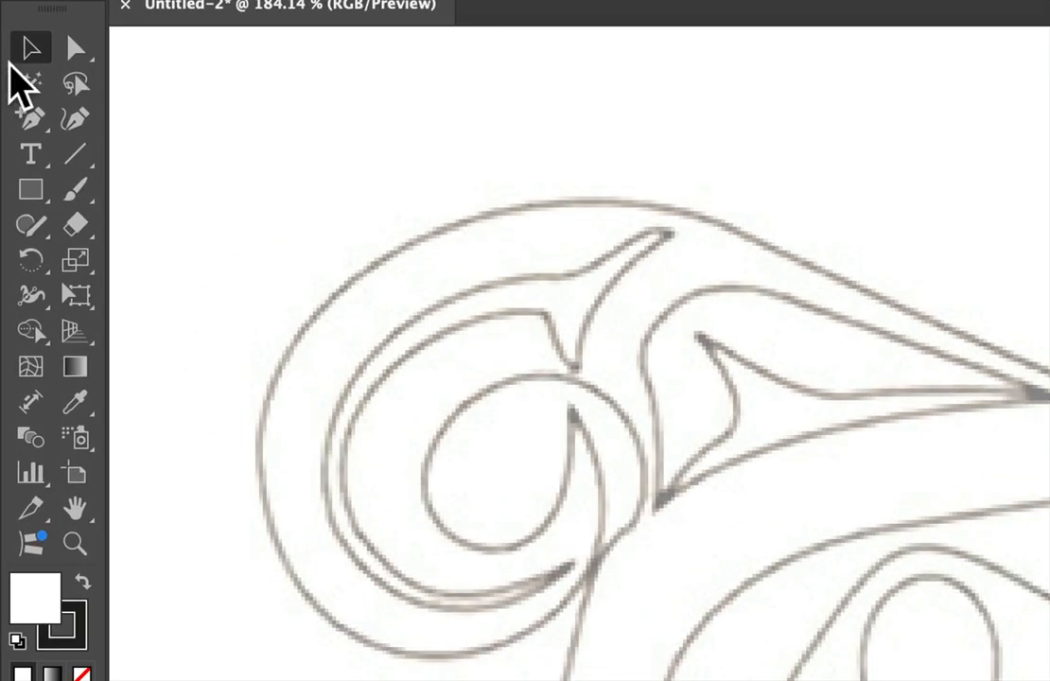
pyautogui.click(35, 114)
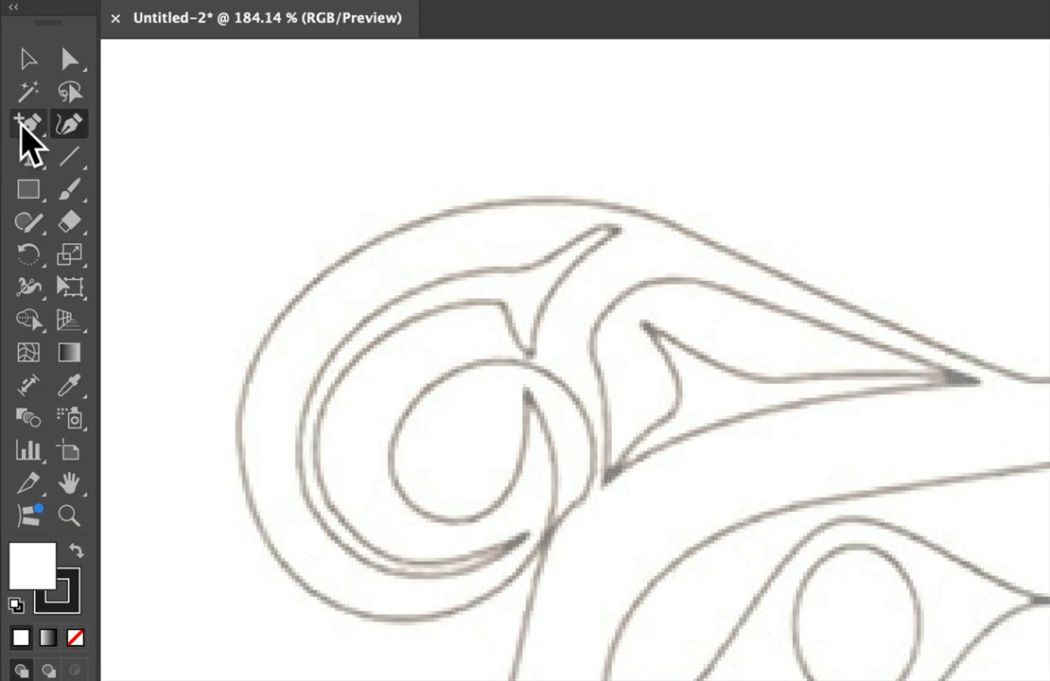
pyautogui.moveTo(12, 115); pyautogui.dragTo(43, 112)
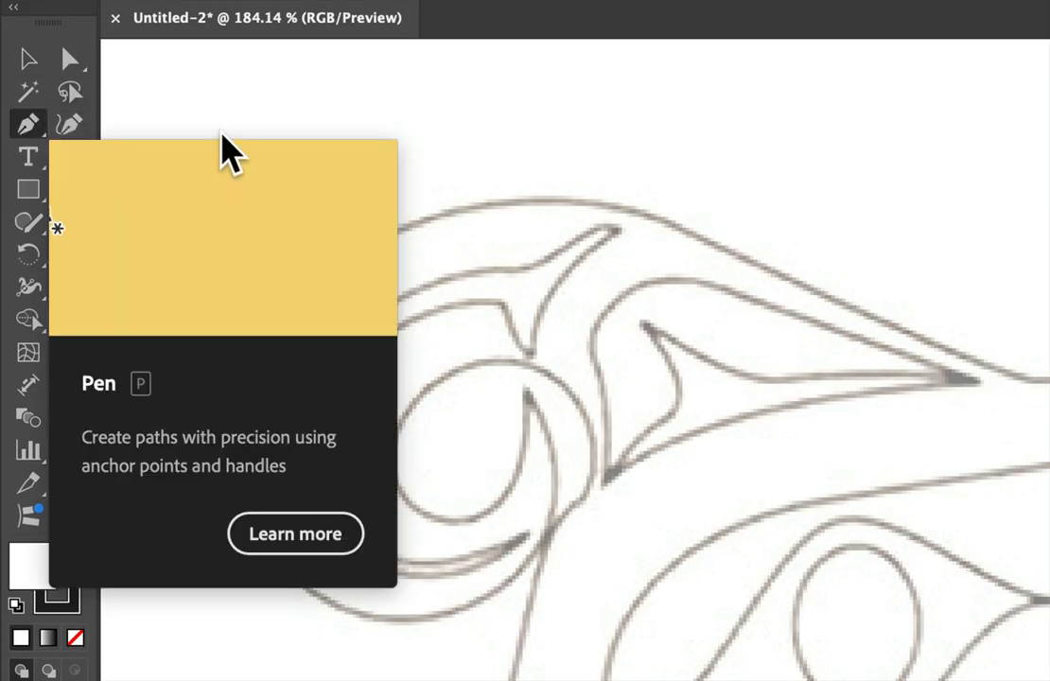
pyautogui.click(73, 121)
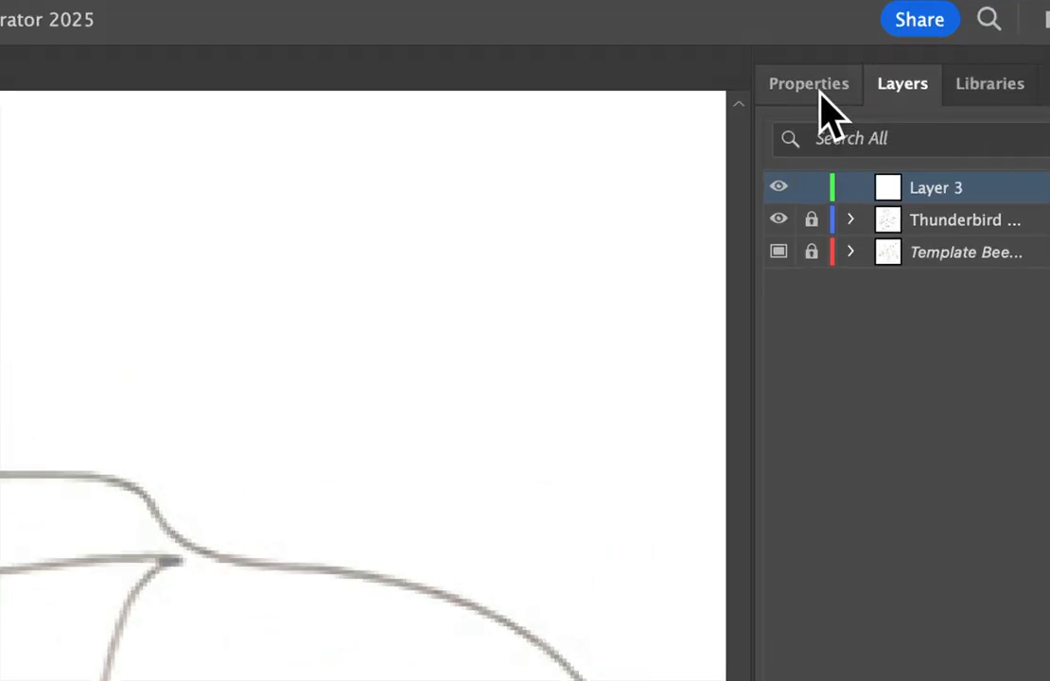
# Step: Set the drawing appearance to no fill and a red 2 pt stroke
pyautogui.click(902, 69)
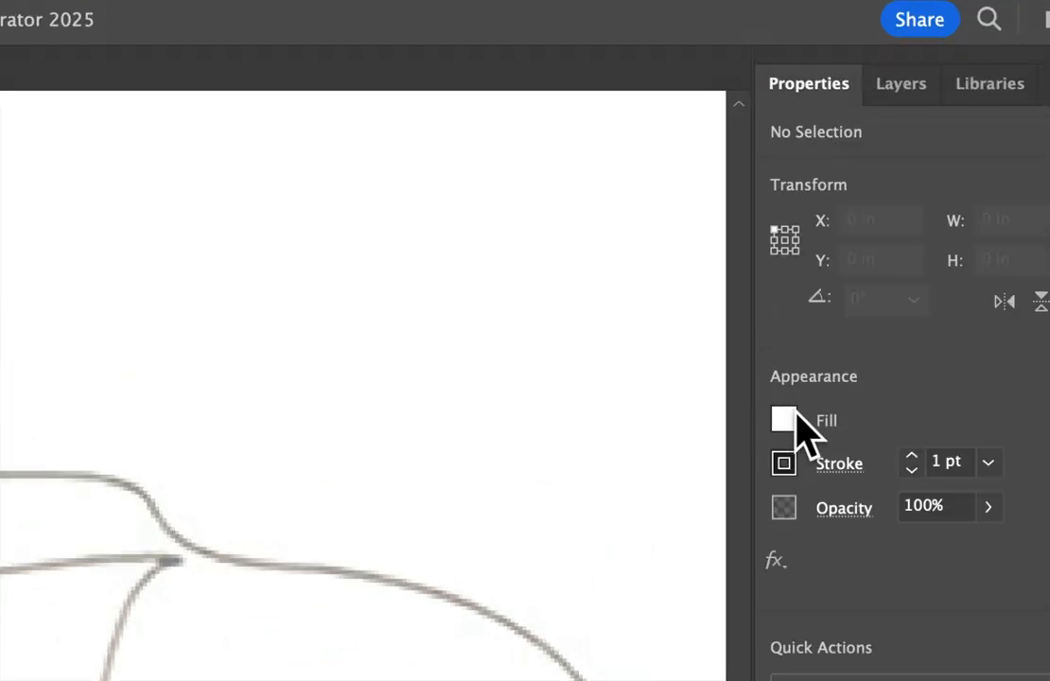
pyautogui.click(784, 420)
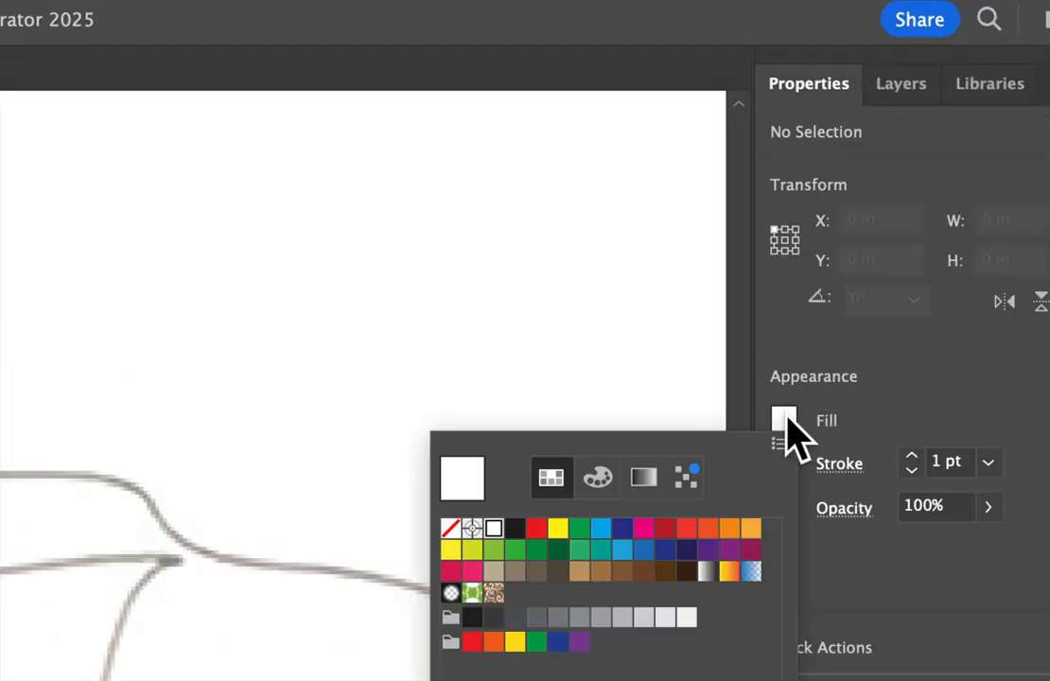
pyautogui.click(450, 528)
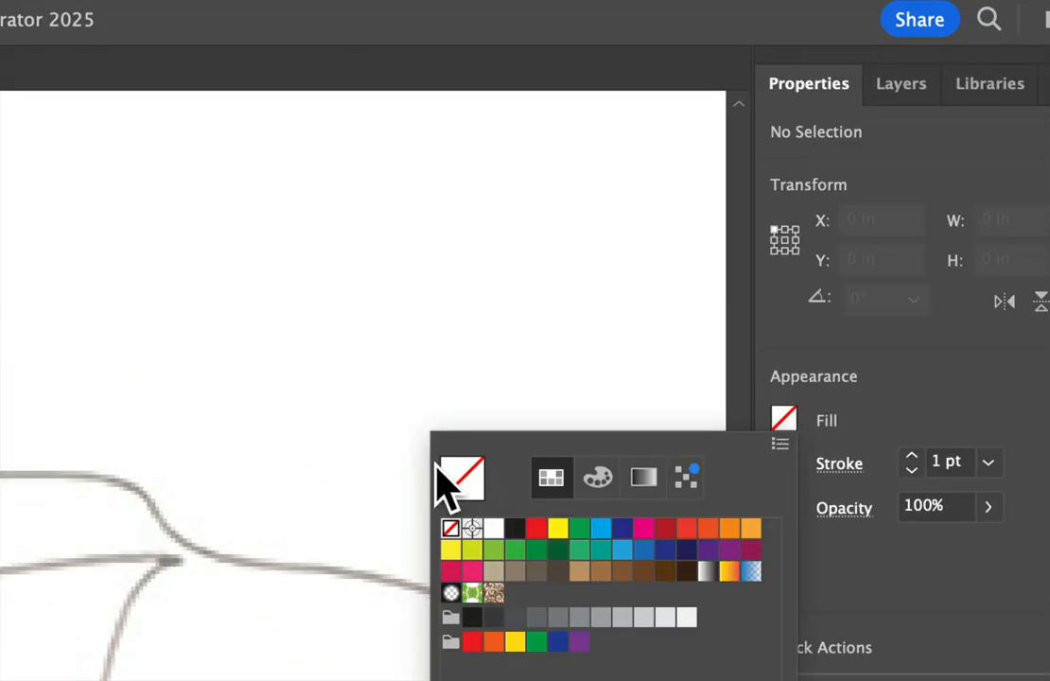
pyautogui.click(914, 421)
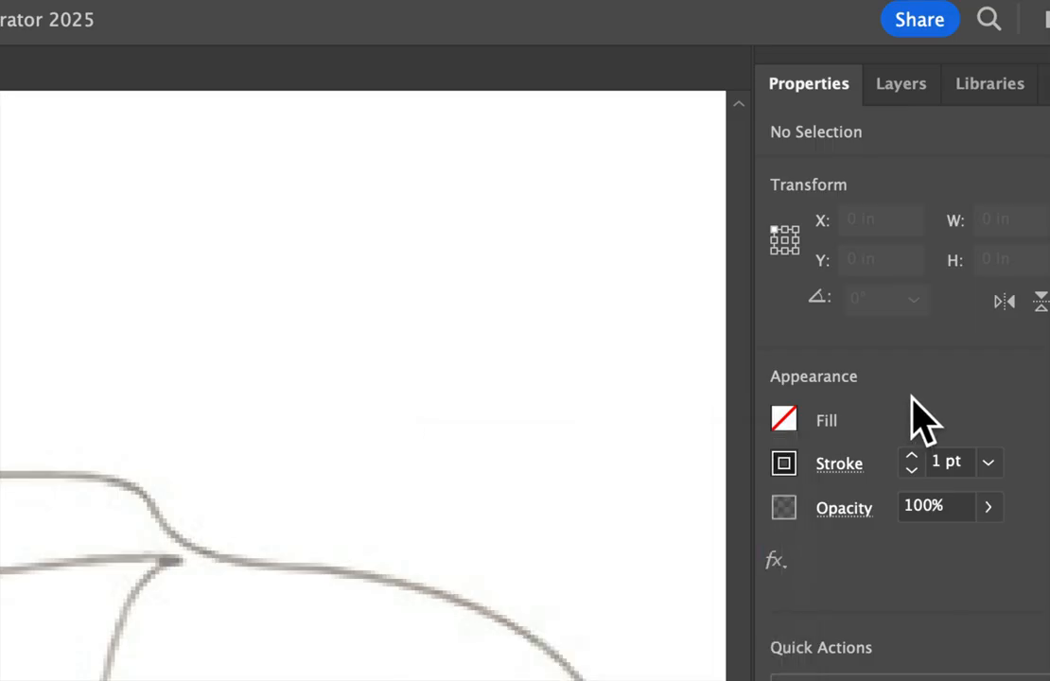
pyautogui.click(792, 471)
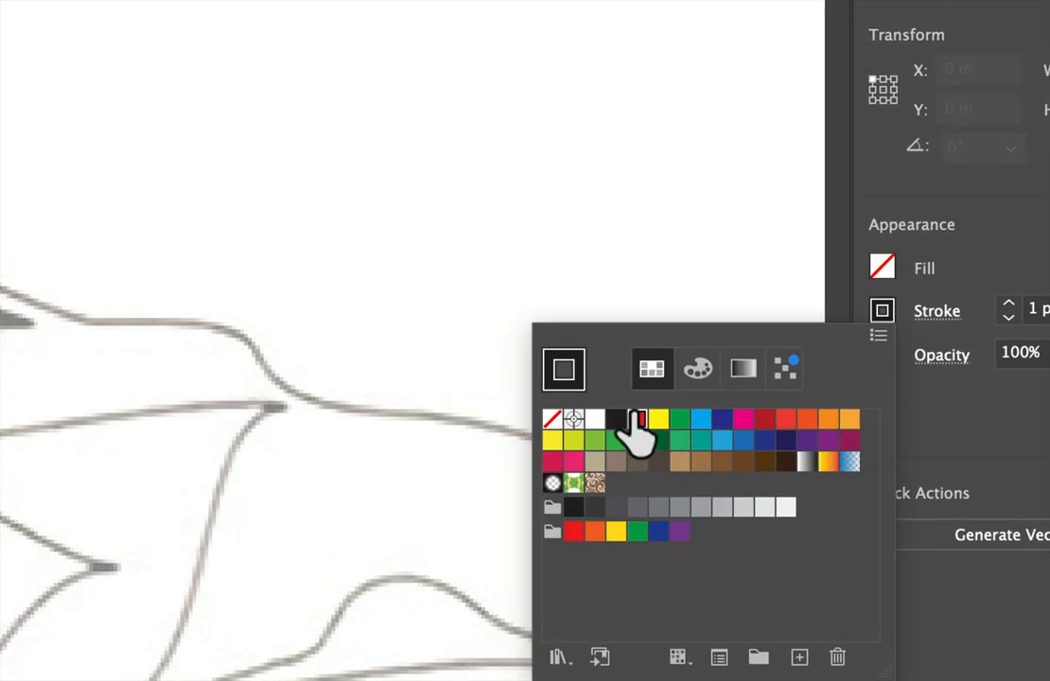
pyautogui.click(648, 425)
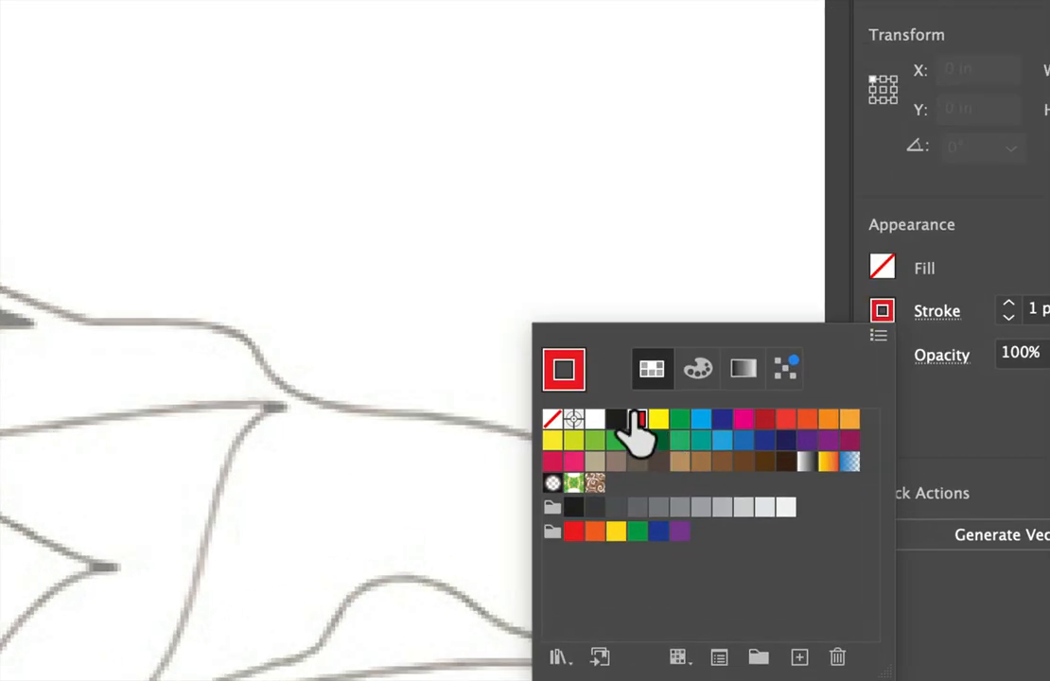
pyautogui.click(934, 230)
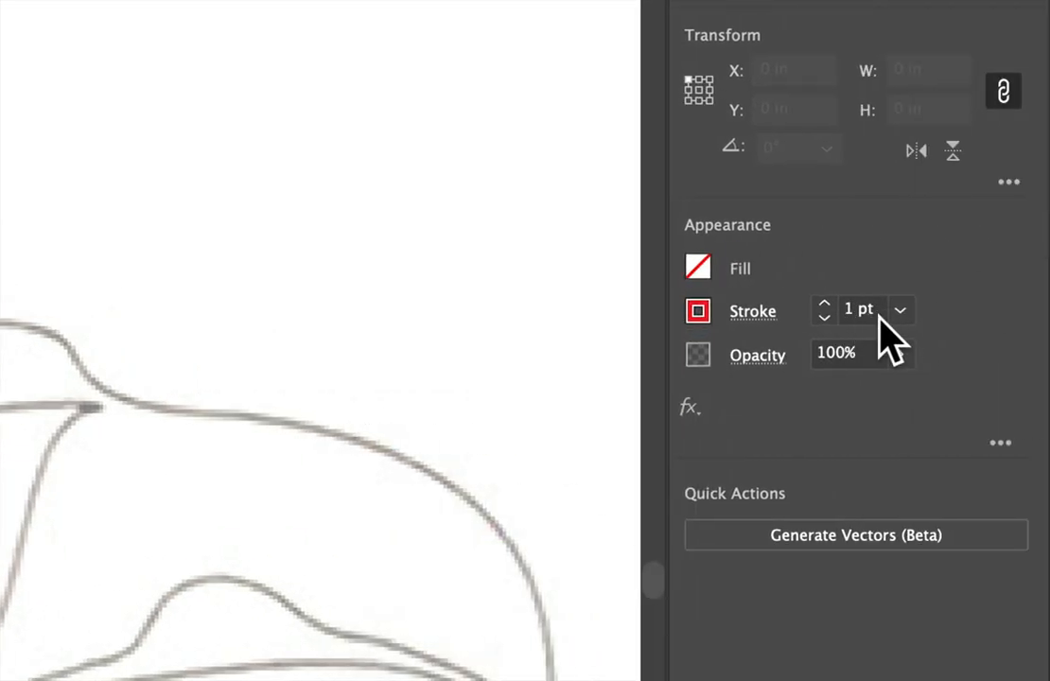
pyautogui.click(825, 303)
# Step: Test the red stroke with a short Curvature path along the top of the thunderbird's beak and undo it
pyautogui.click(328, 415)
pyautogui.moveTo(430, 459); pyautogui.dragTo(434, 536)
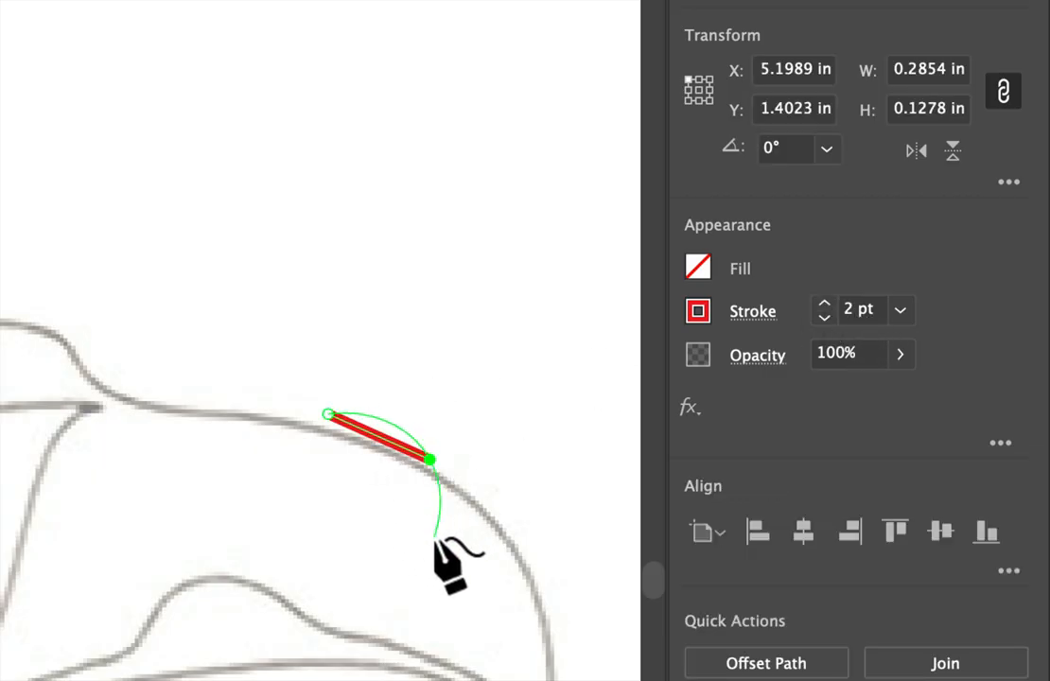
pyautogui.press('super+z')
pyautogui.press('super+z')
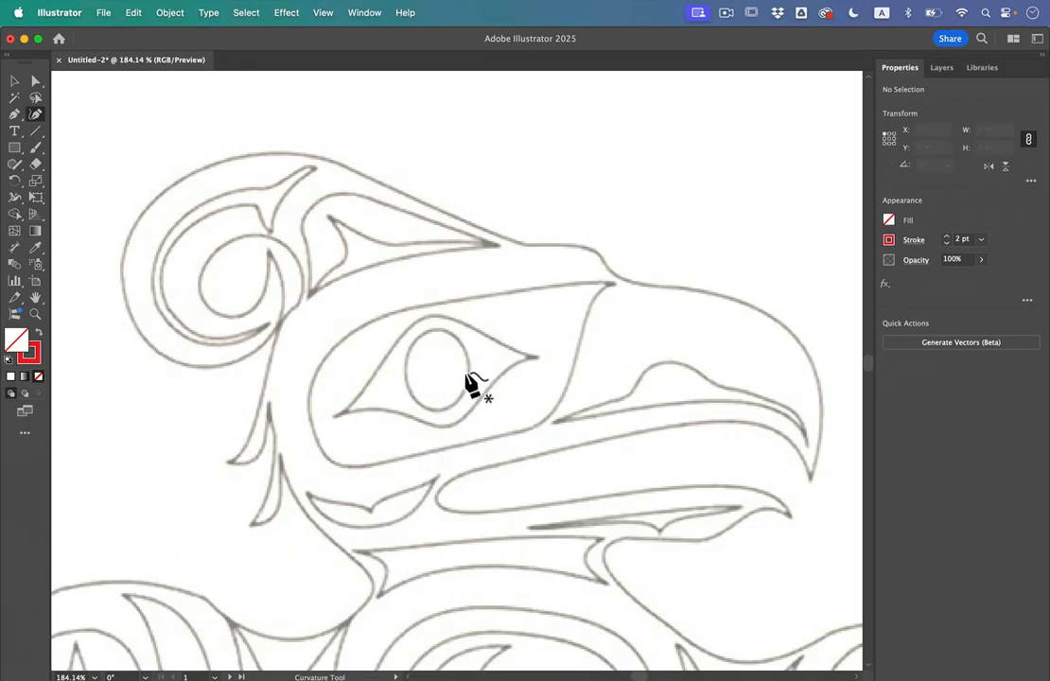
# Step: Trace the pupil of the thunderbird's eye as a closed oval with the Curvature tool
pyautogui.scroll(3, 471, 380)
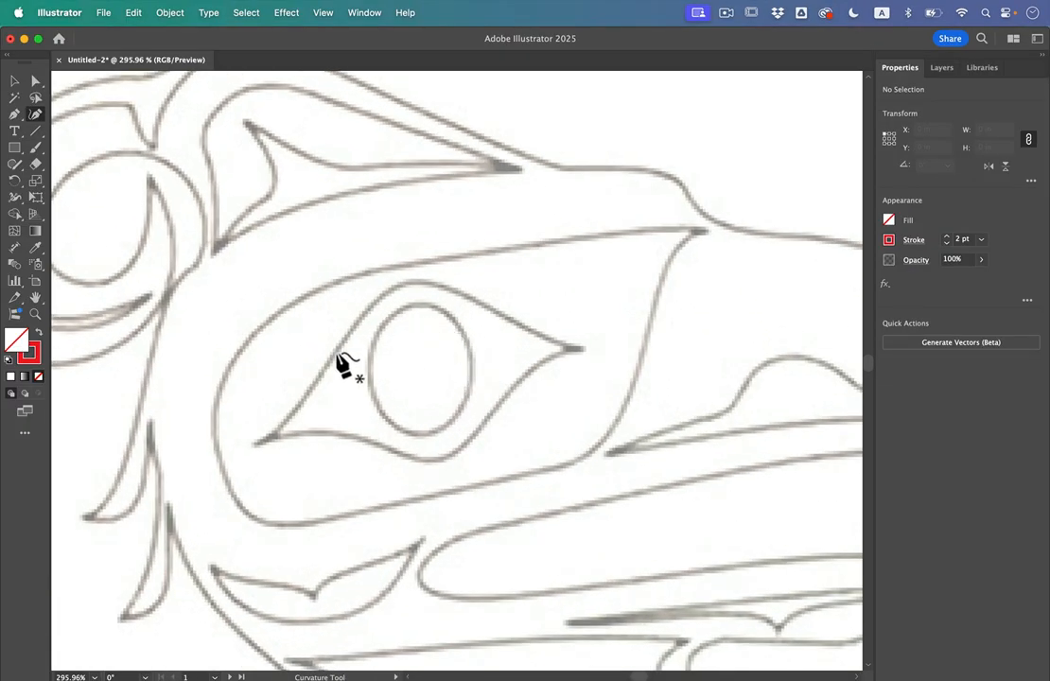
pyautogui.click(417, 302)
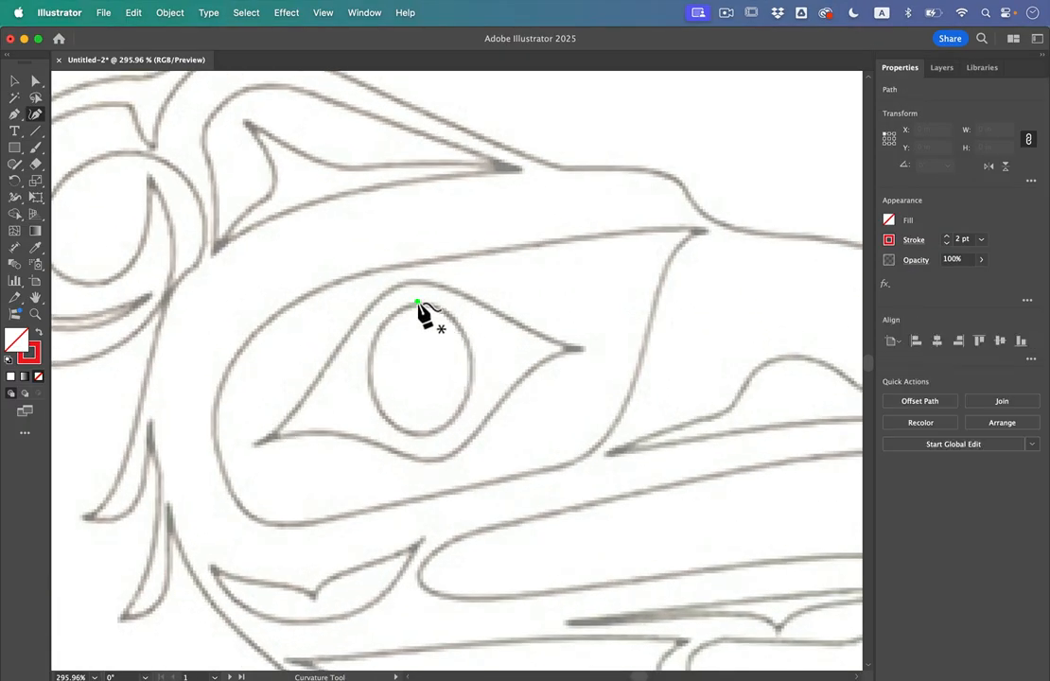
pyautogui.click(470, 352)
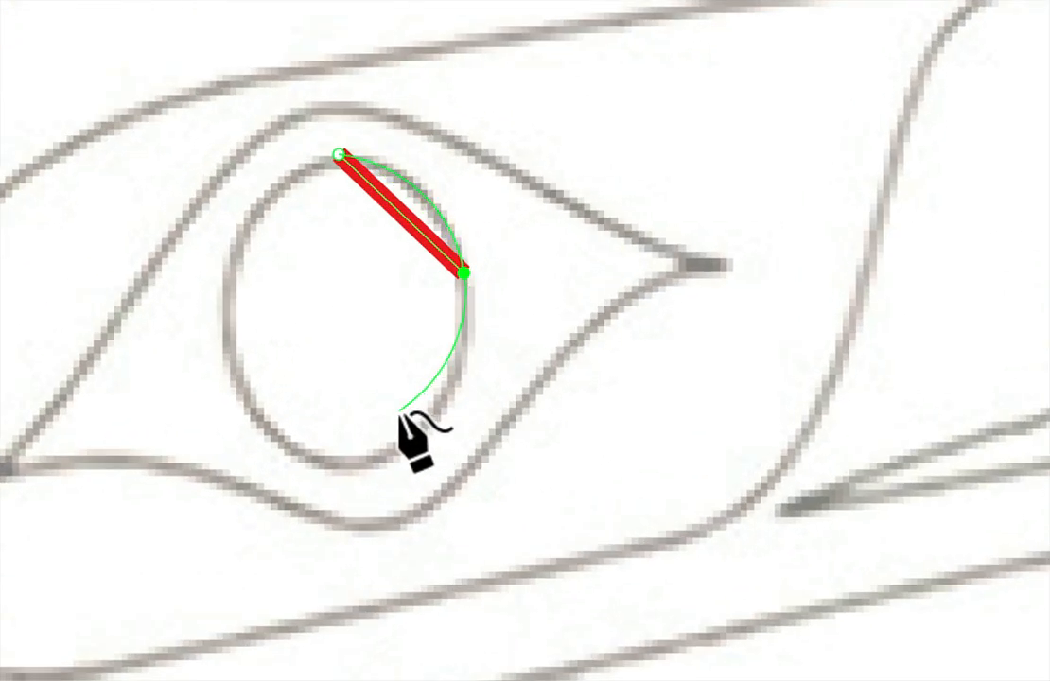
pyautogui.click(410, 441)
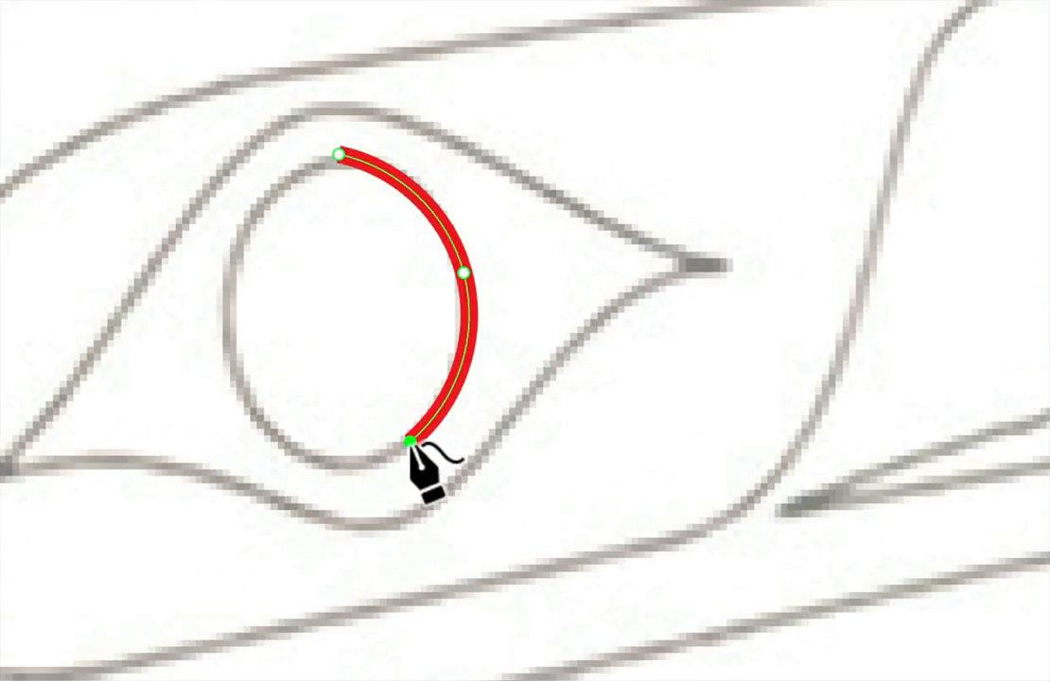
pyautogui.click(272, 436)
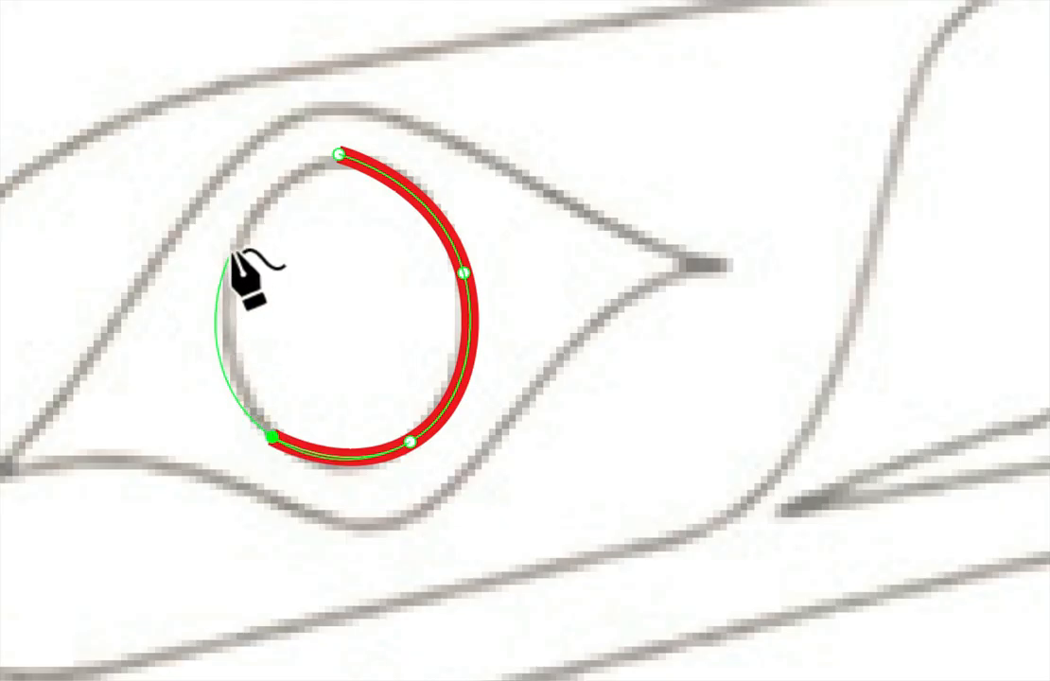
pyautogui.click(257, 200)
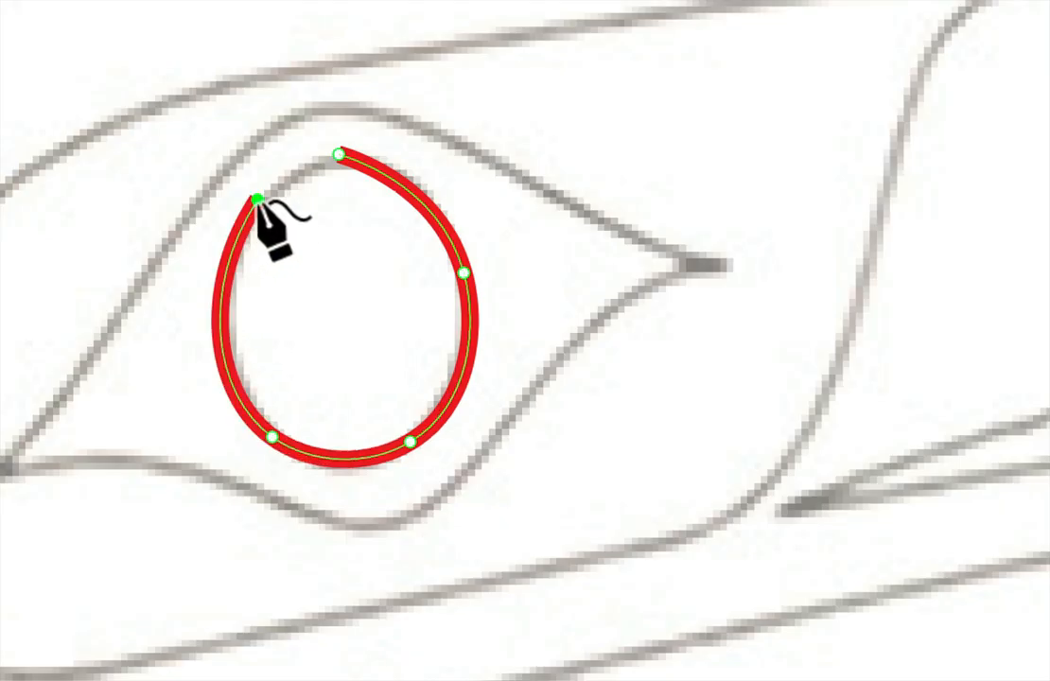
pyautogui.click(338, 153)
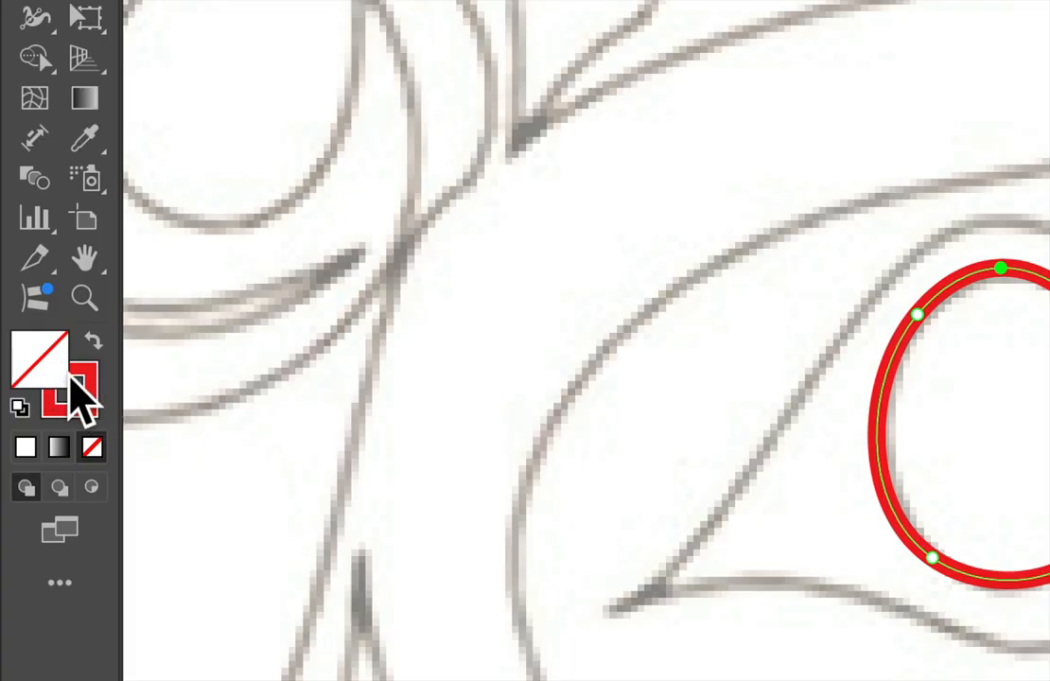
# Step: Swap the pupil's fill and stroke to give it a solid red fill with no stroke, and deselect it
pyautogui.click(93, 340)
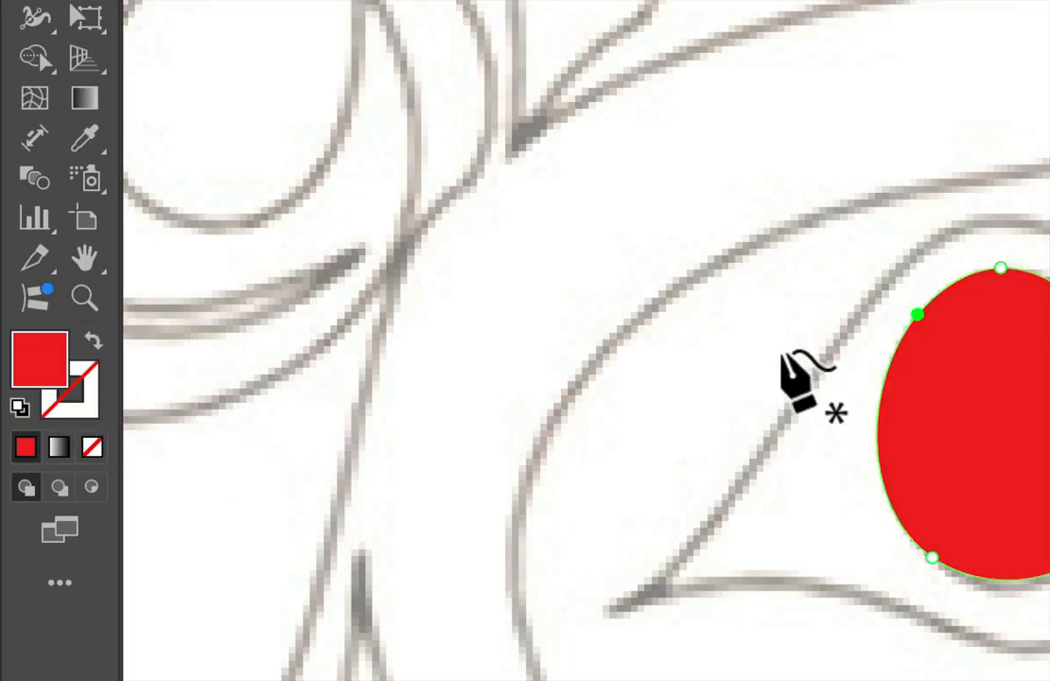
pyautogui.hotkey('shift', 'x')
pyautogui.hotkey('shift', 'x')
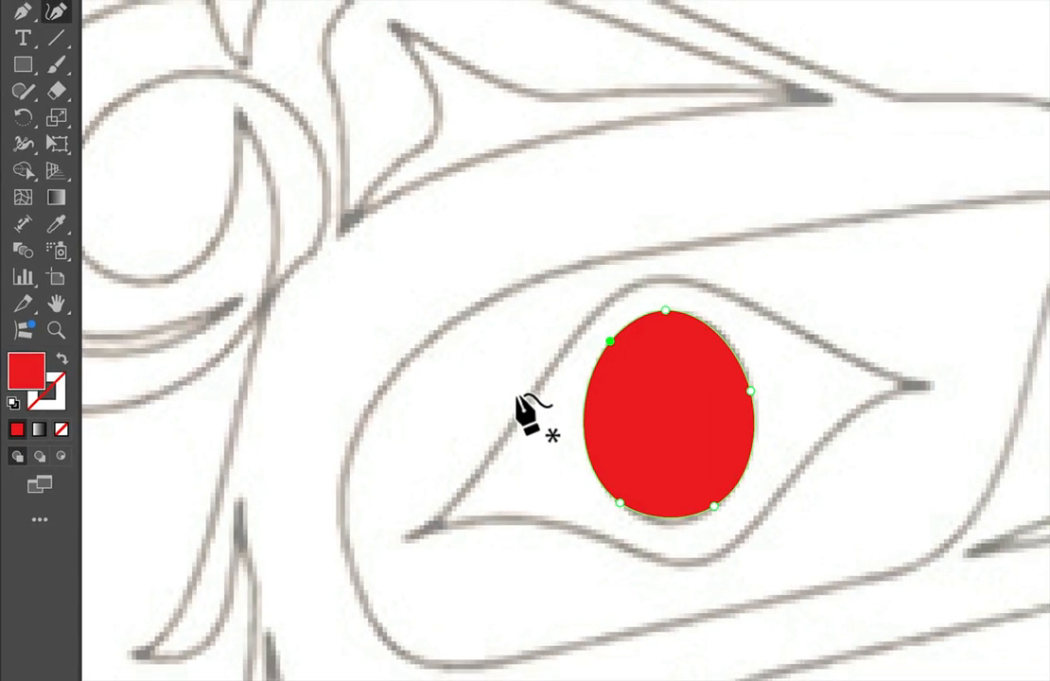
pyautogui.press('v')
pyautogui.click(470, 383)
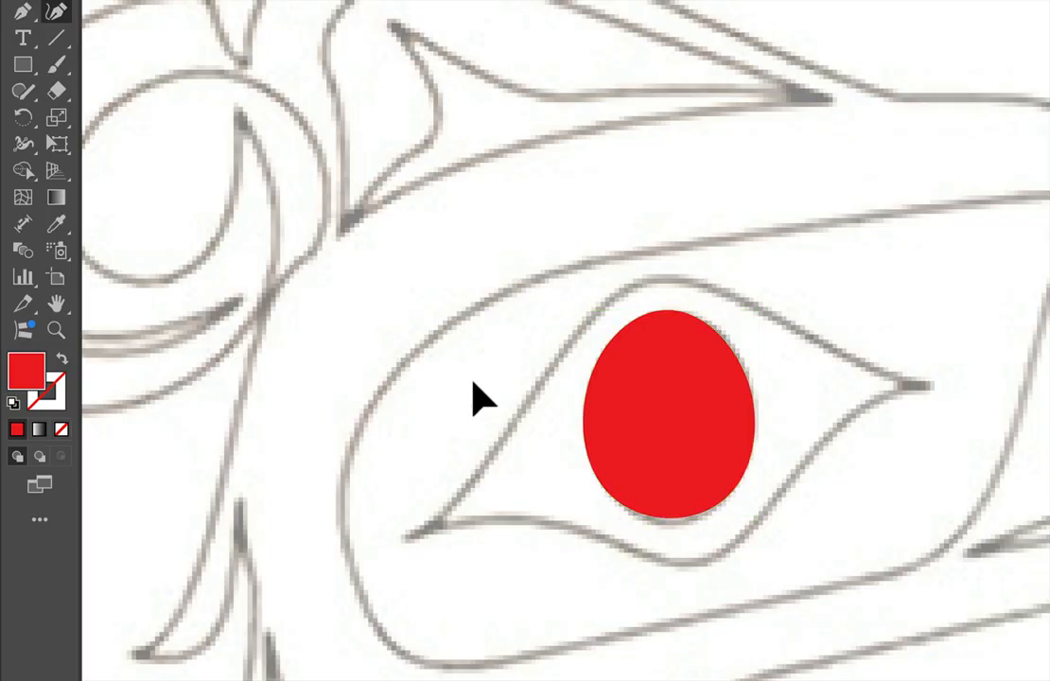
# Step: Set the drawing appearance to no fill and a light blue 1 pt stroke for the eye outline
pyautogui.press('p')
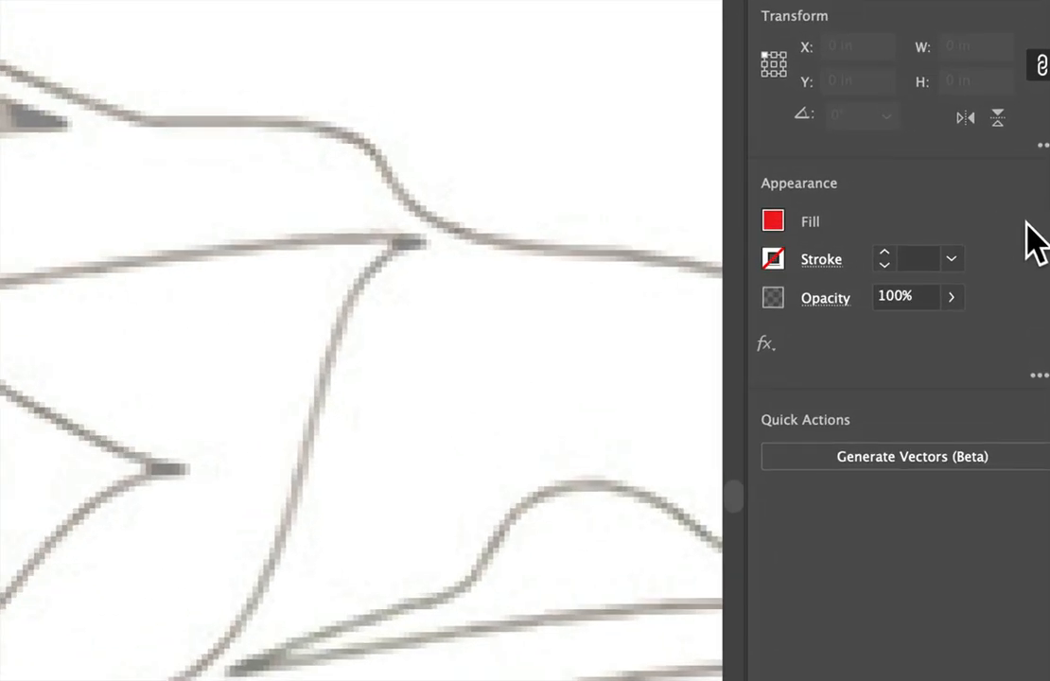
pyautogui.hotkey('shift', 'x')
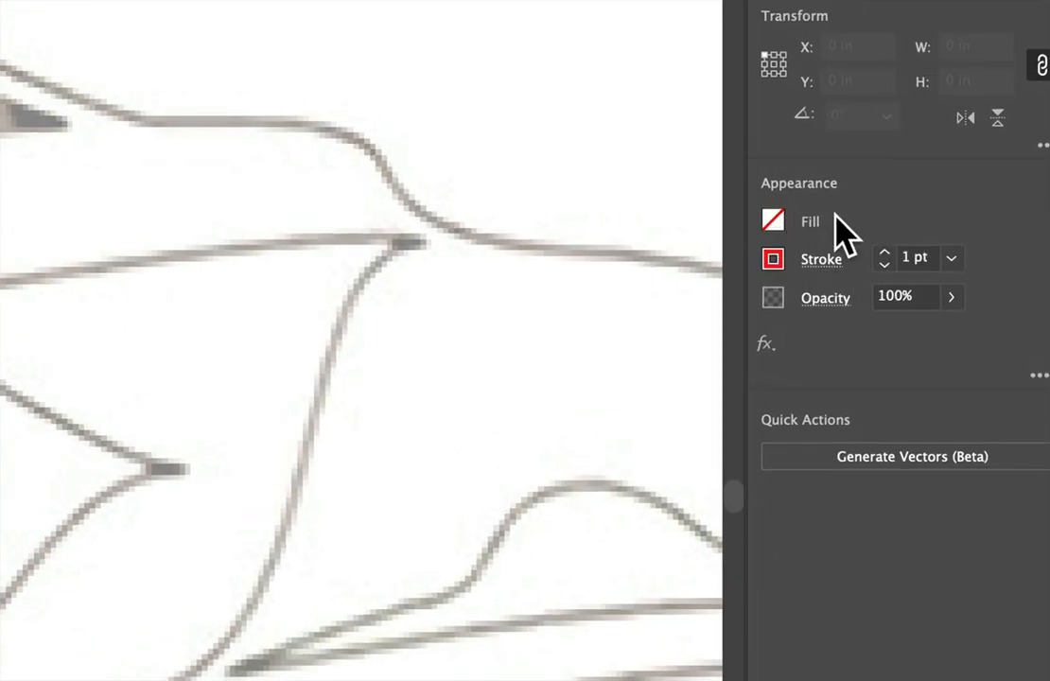
pyautogui.click(772, 259)
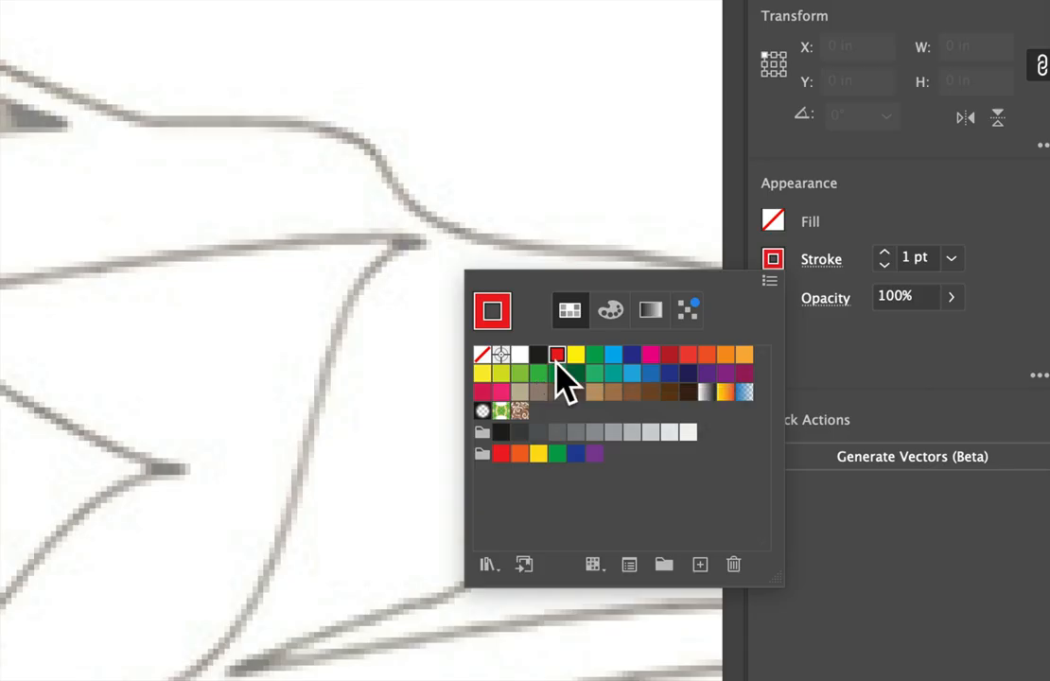
pyautogui.click(613, 354)
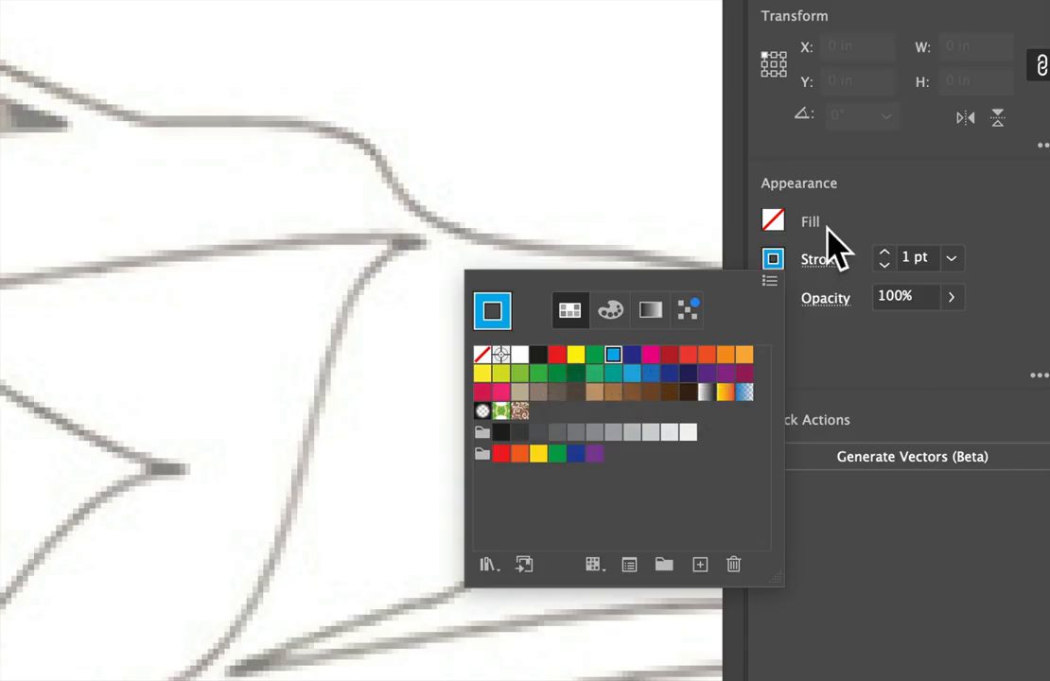
pyautogui.click(867, 202)
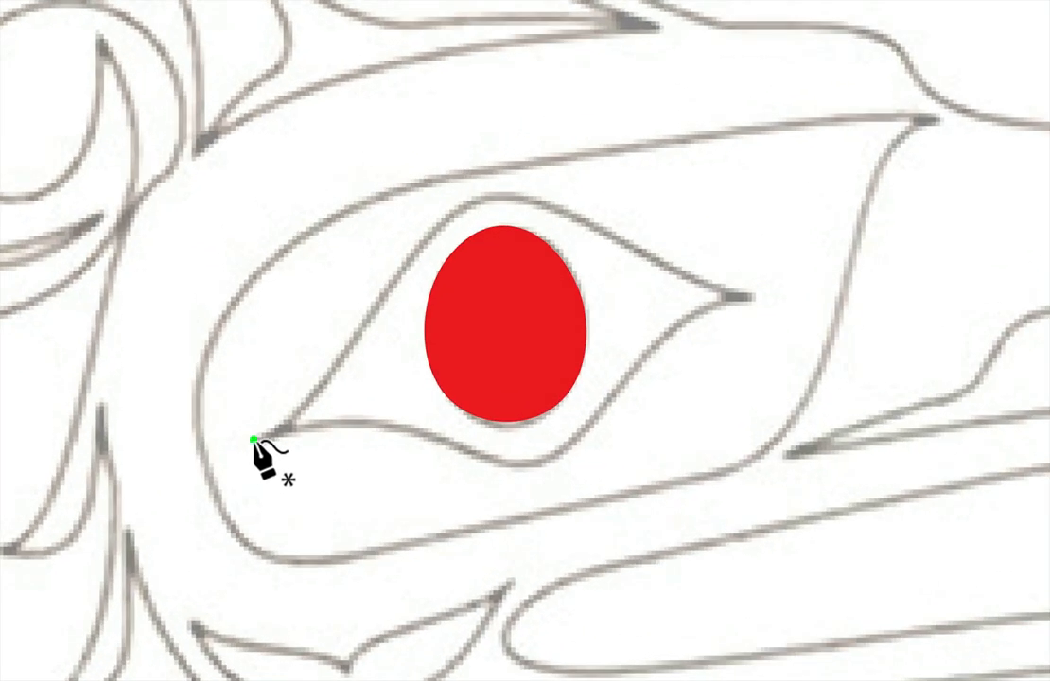
# Step: Trace the upper edge of the eye outline with the Curvature tool, from its rear corner to a sharp corner on the beak side
pyautogui.click(253, 439)
pyautogui.click(422, 239)
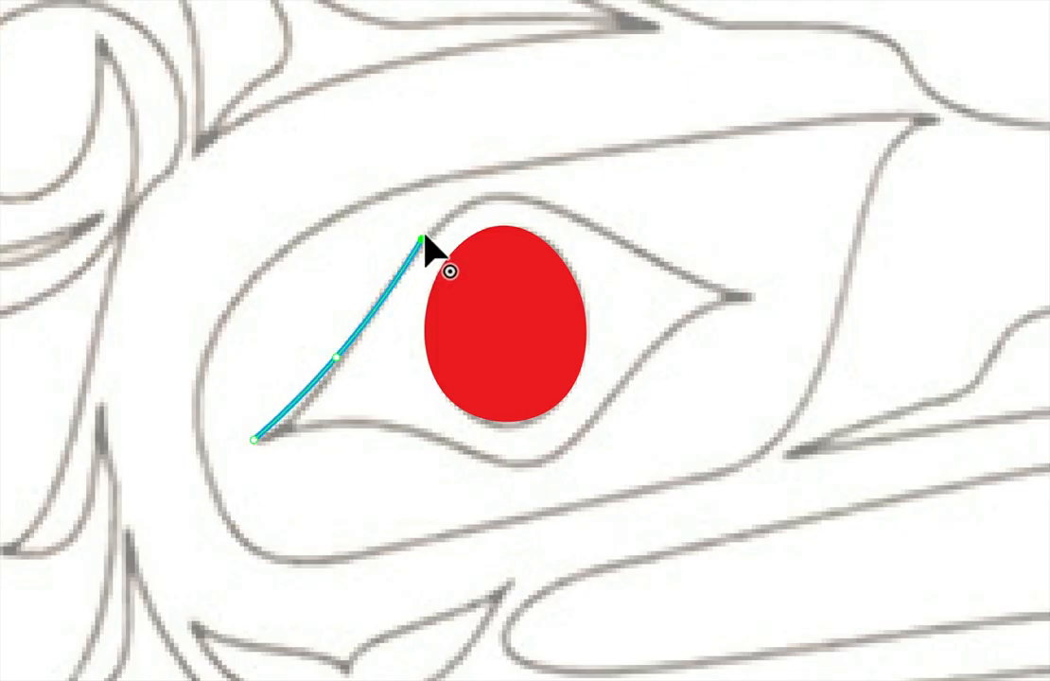
pyautogui.click(518, 196)
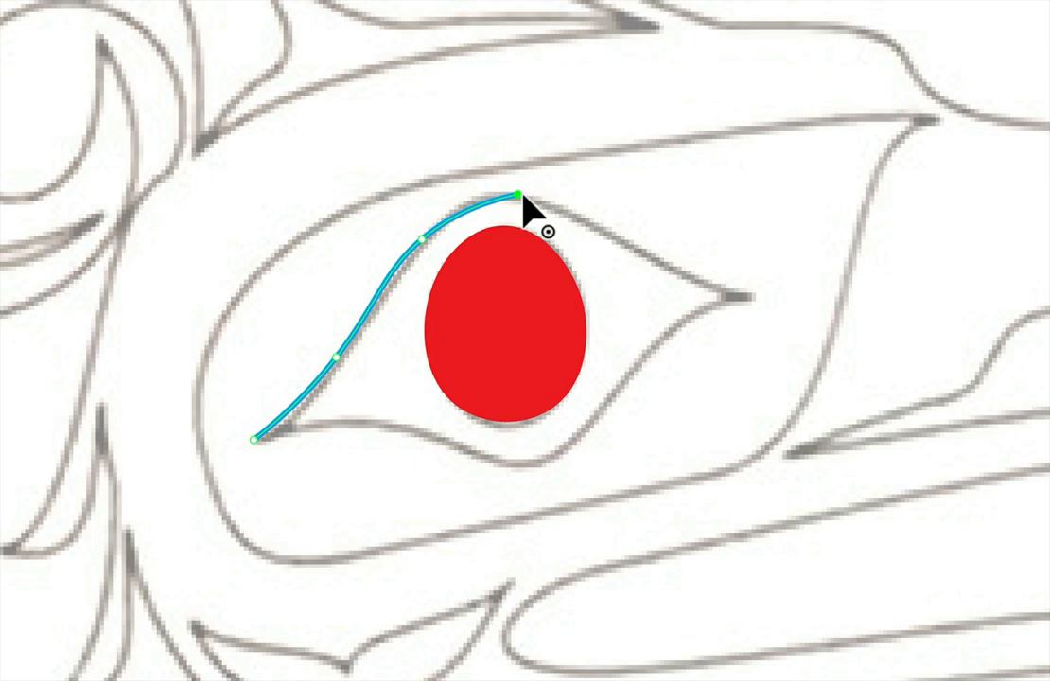
pyautogui.click(617, 234)
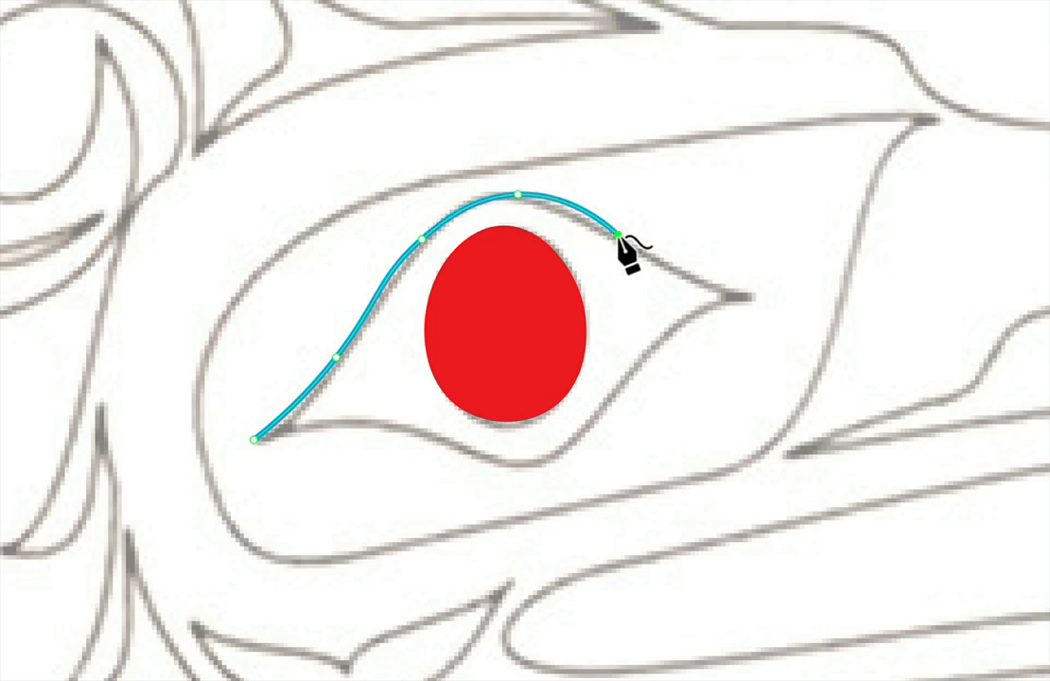
pyautogui.click(746, 296)
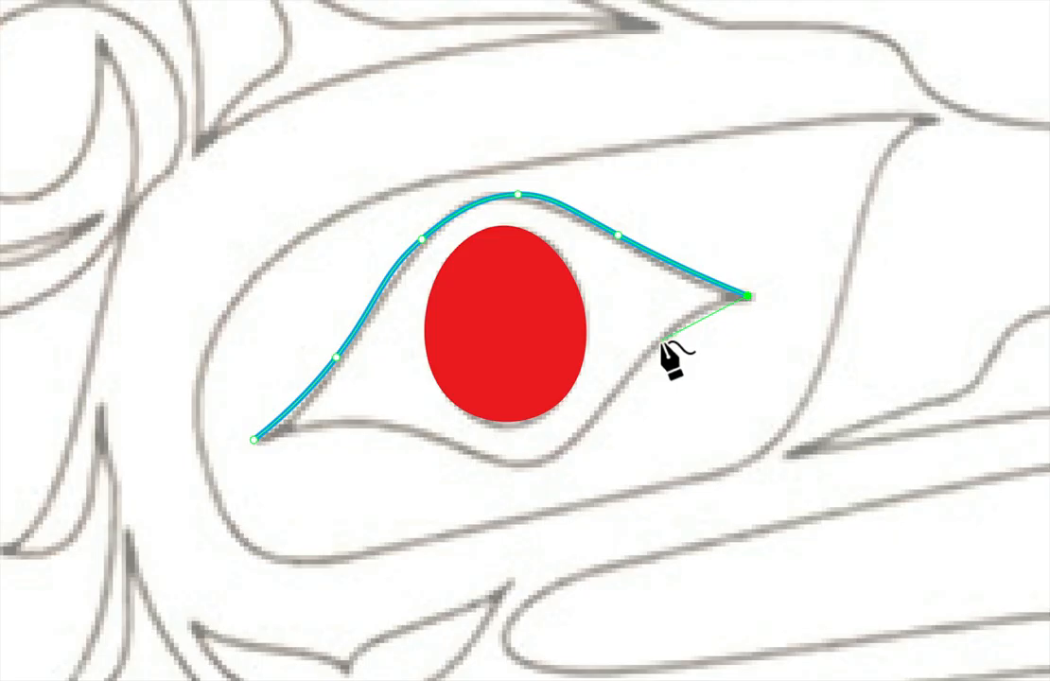
# Step: Trace the lower edge of the eye back to the rear corner and close the path
pyautogui.click(597, 416)
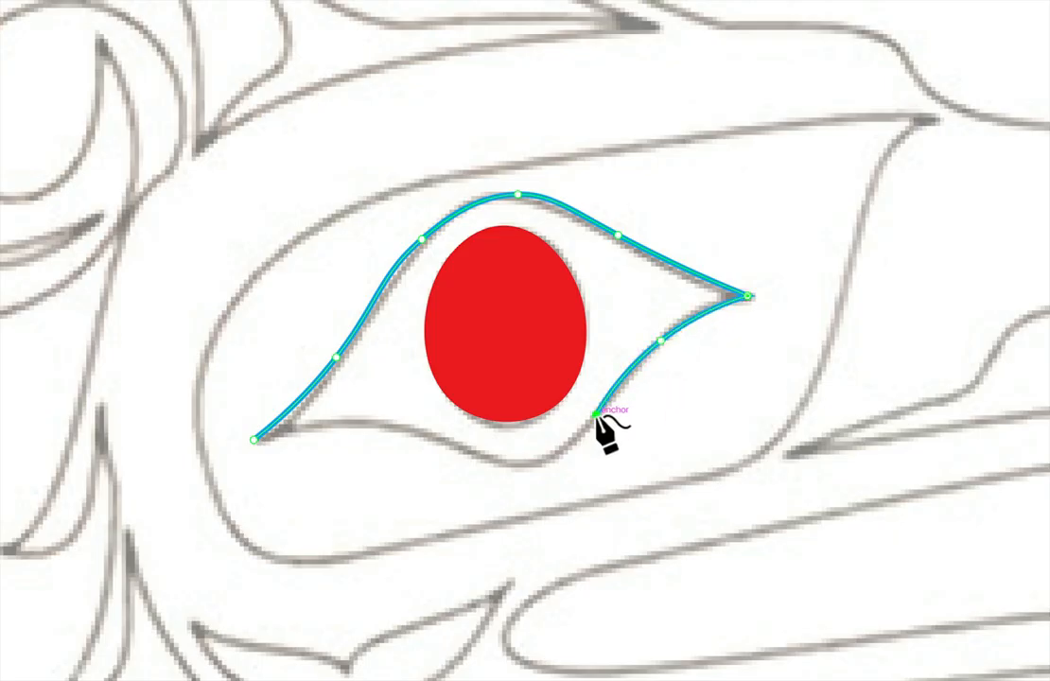
pyautogui.click(536, 467)
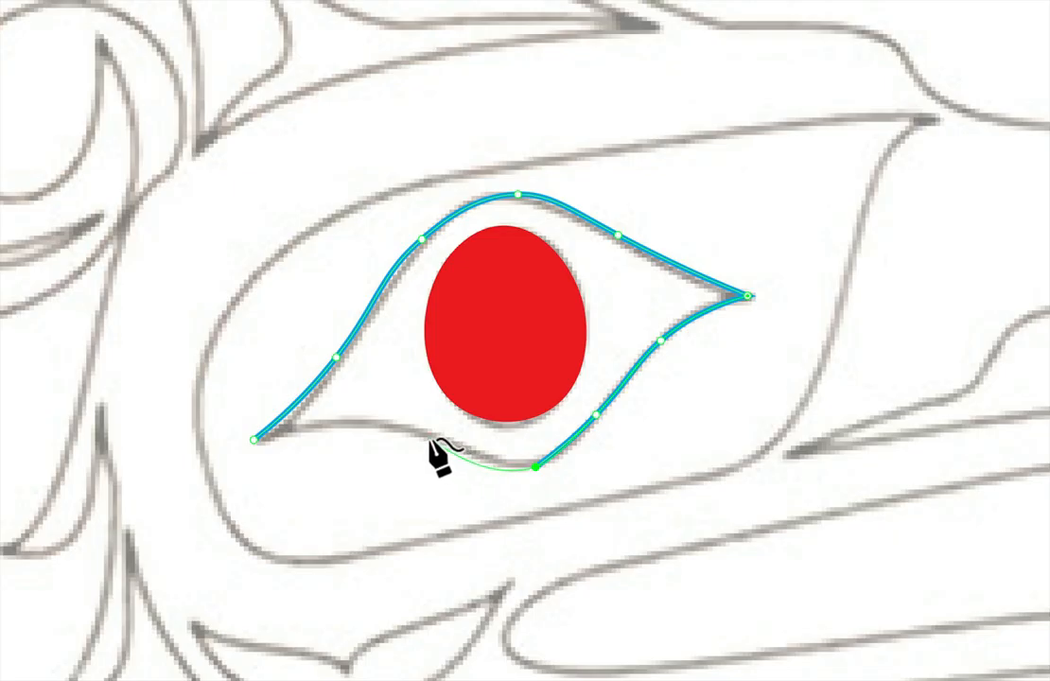
pyautogui.click(334, 425)
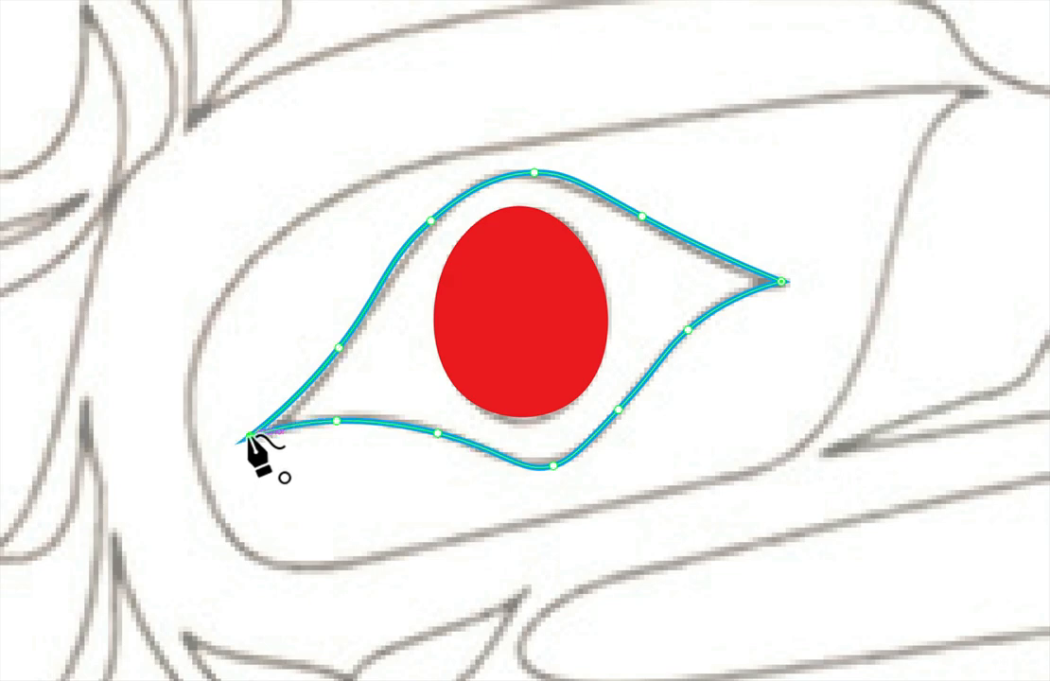
pyautogui.click(250, 436)
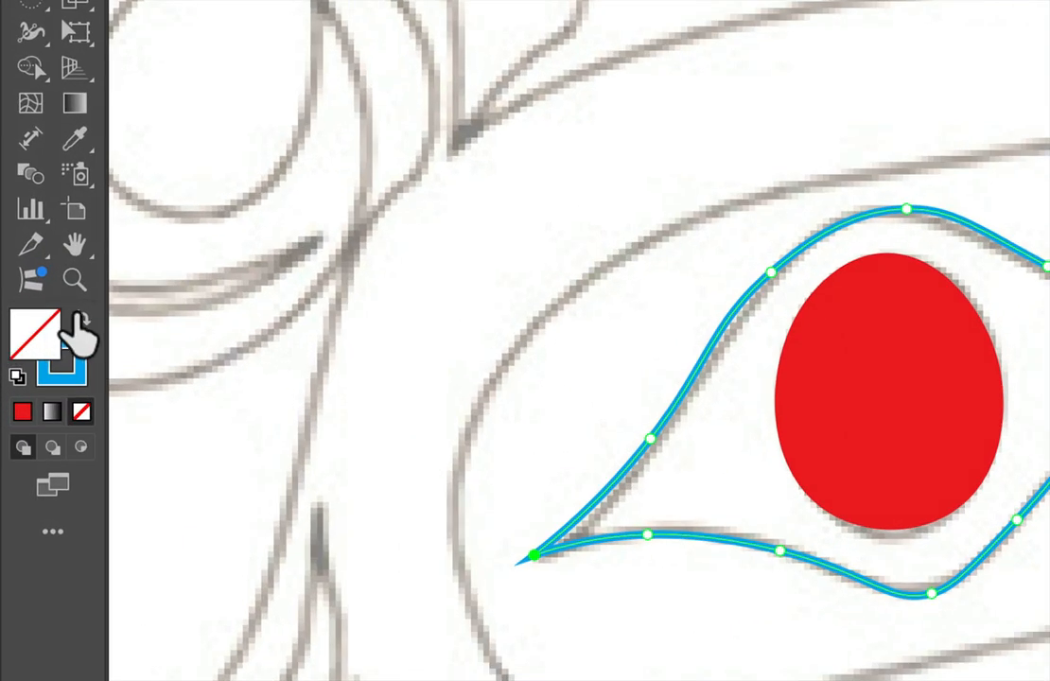
# Step: Swap the eye shape's fill and stroke for a solid light blue fill, send it backward behind the red pupil, and deselect it
pyautogui.click(38, 332)
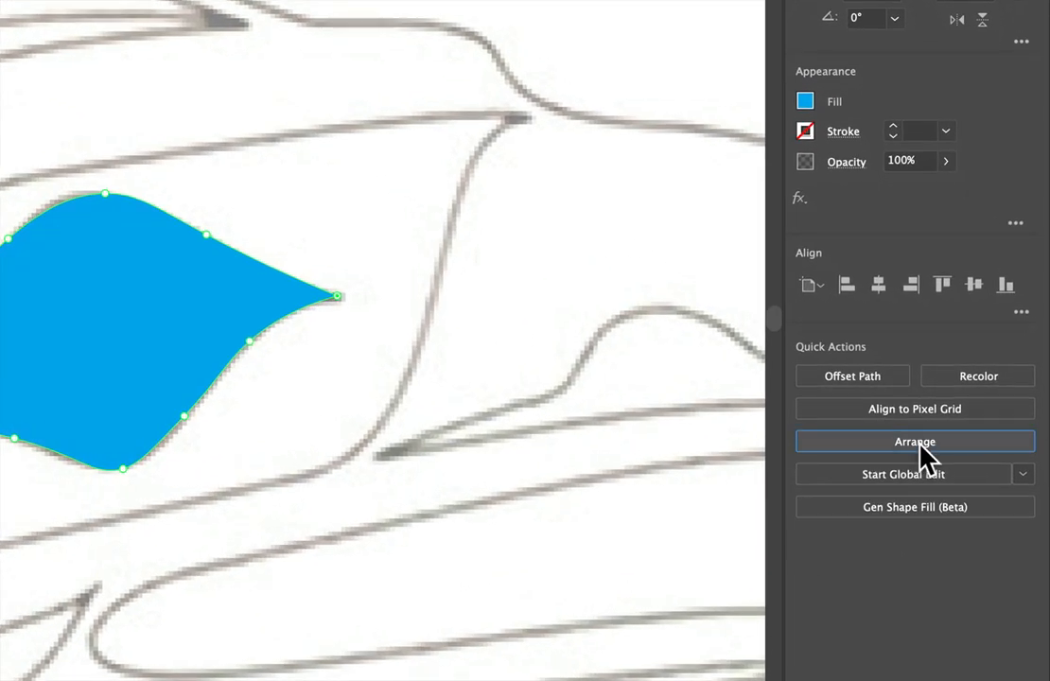
pyautogui.click(965, 445)
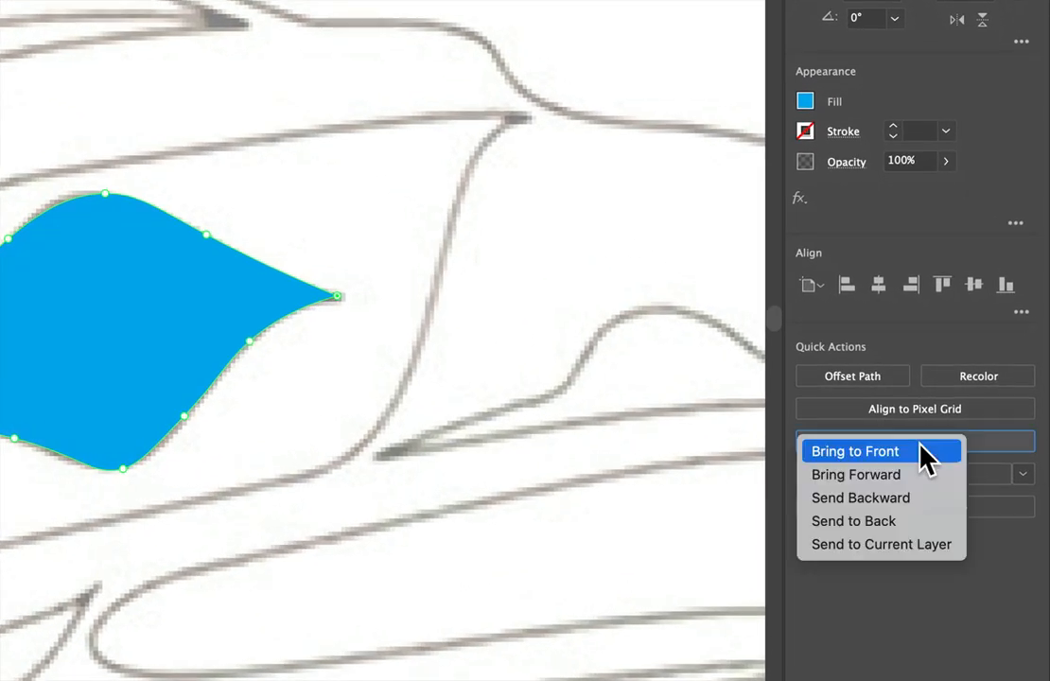
pyautogui.click(919, 500)
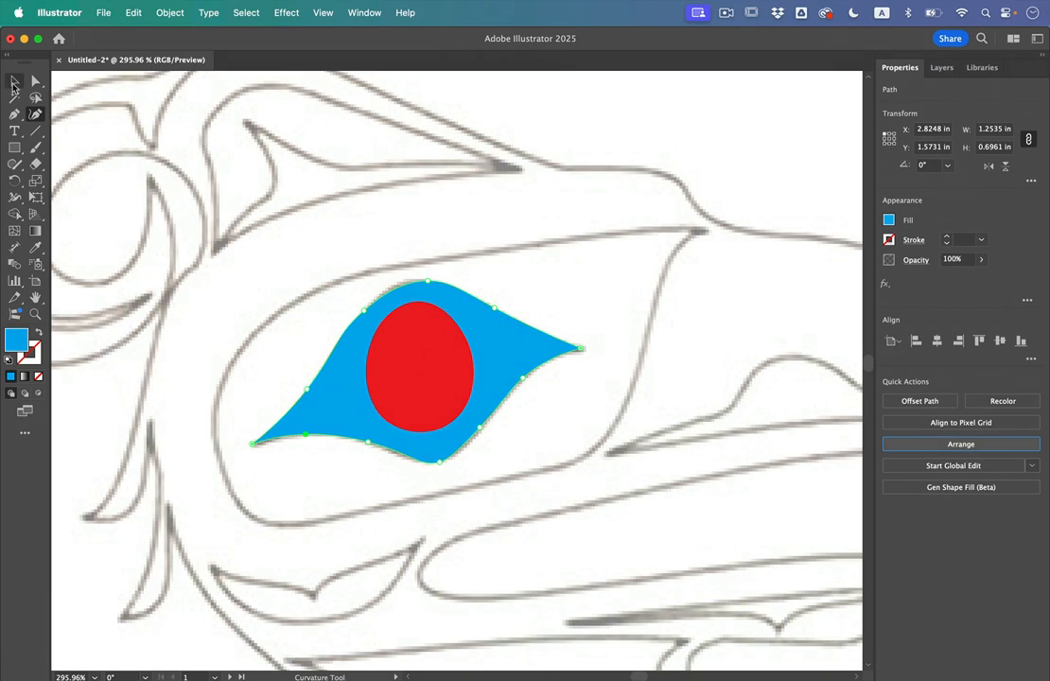
pyautogui.click(15, 83)
pyautogui.click(590, 328)
pyautogui.click(530, 351)
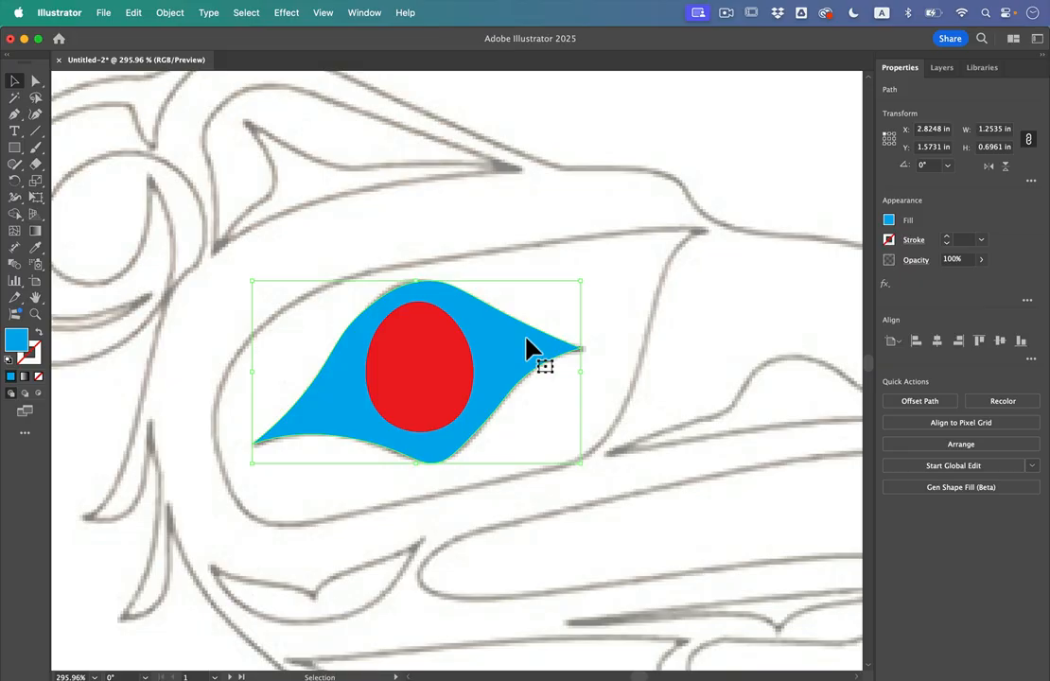
pyautogui.click(628, 274)
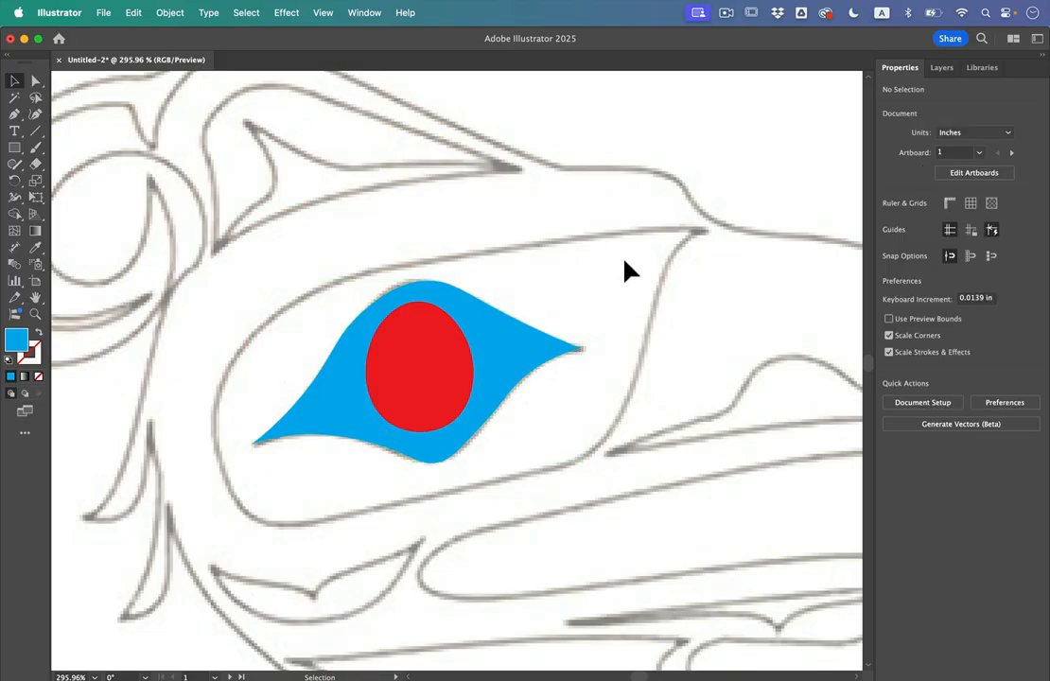
# Step: Reactivate the Curvature tool and set the drawing appearance to no fill with a red stroke
pyautogui.click(35, 113)
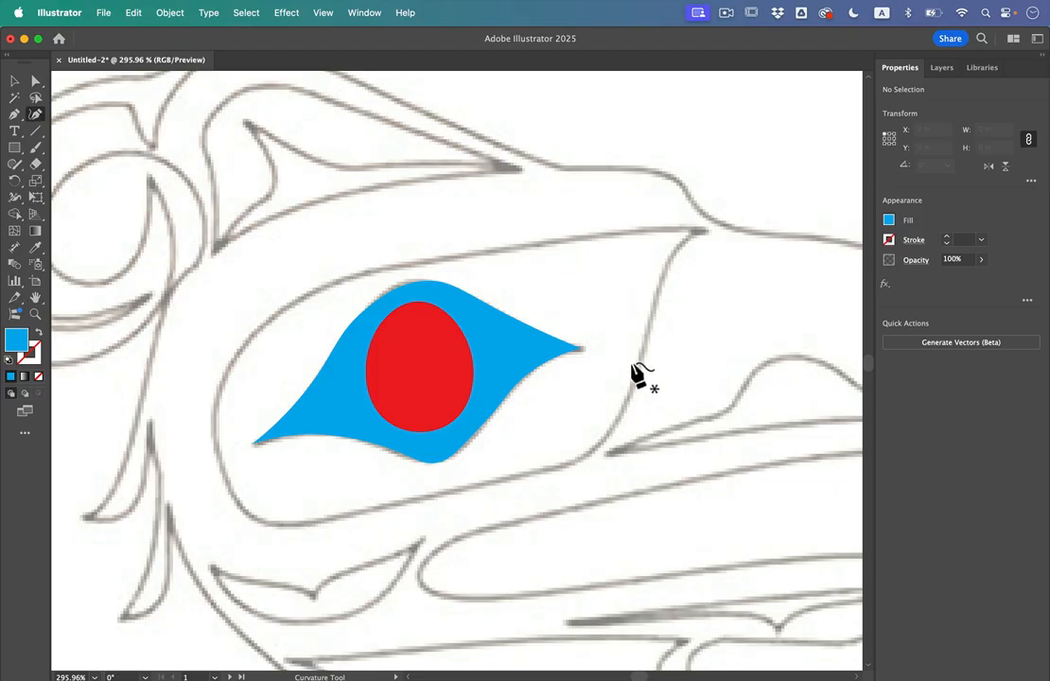
pyautogui.hotkey('shift', 'x')
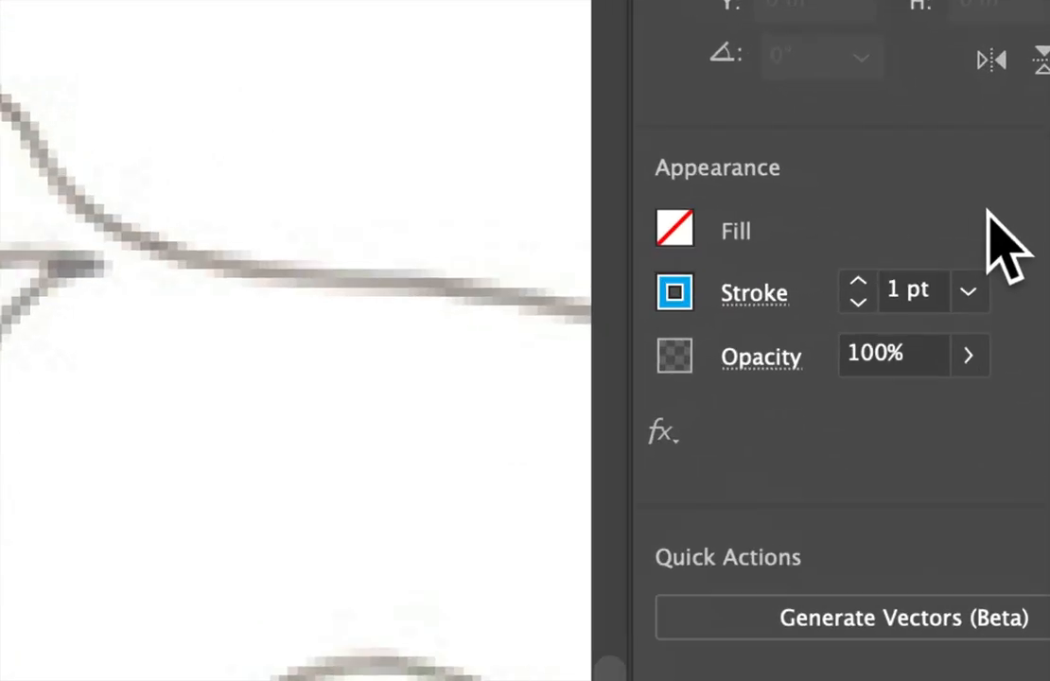
pyautogui.click(728, 282)
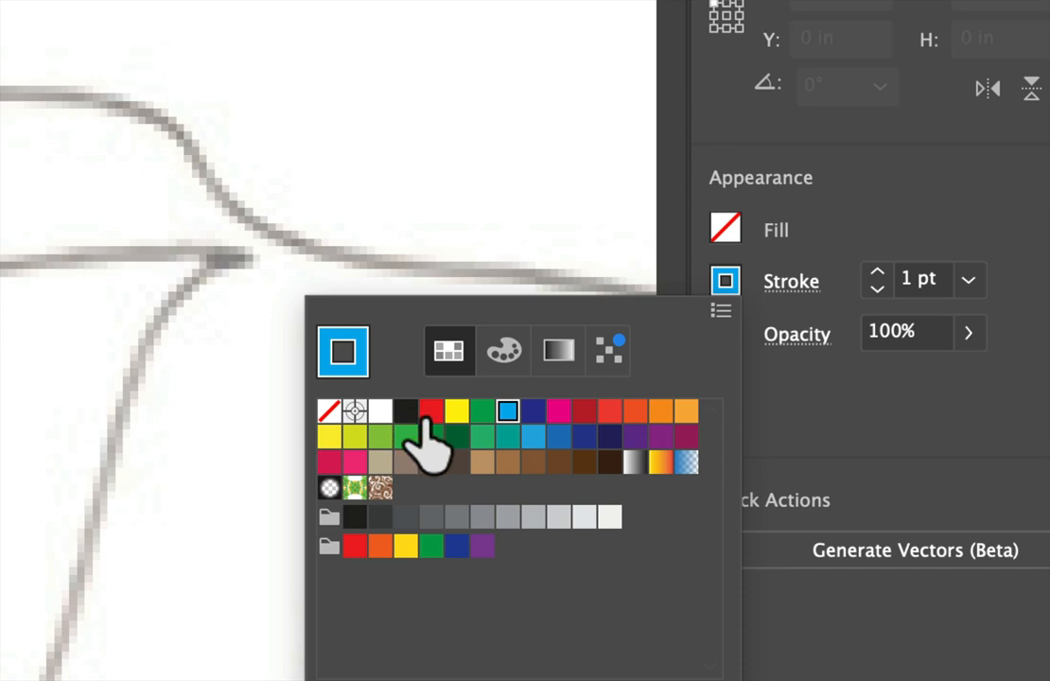
pyautogui.click(431, 412)
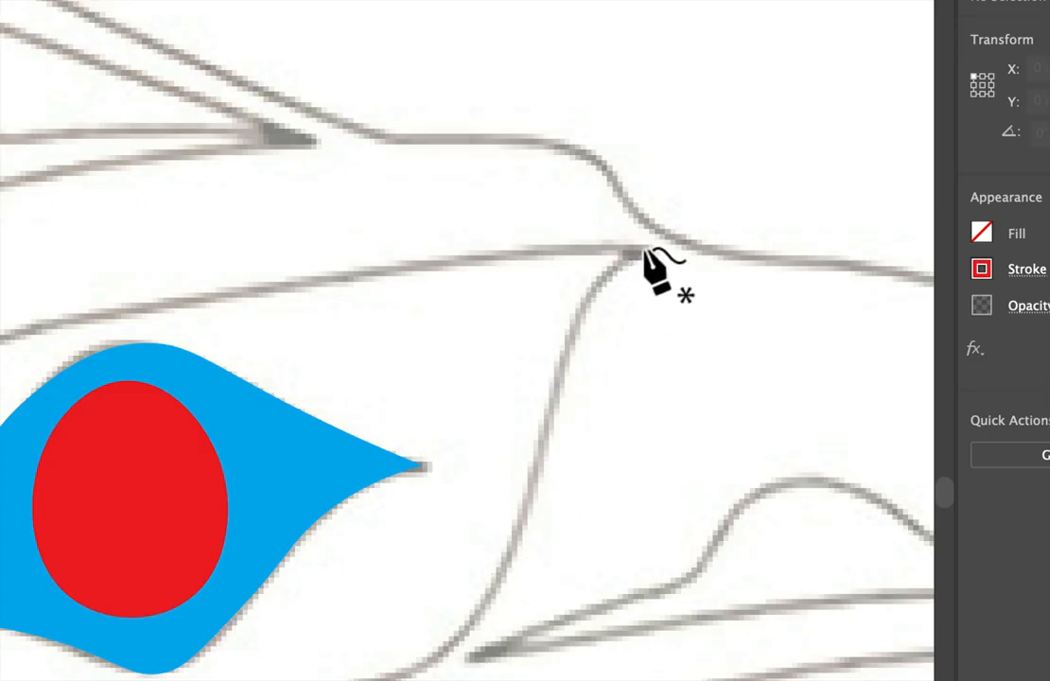
# Step: Trace the upper and rear edges of the eye socket outline with the Curvature tool, starting from its pointed beak-side corner
pyautogui.click(644, 249)
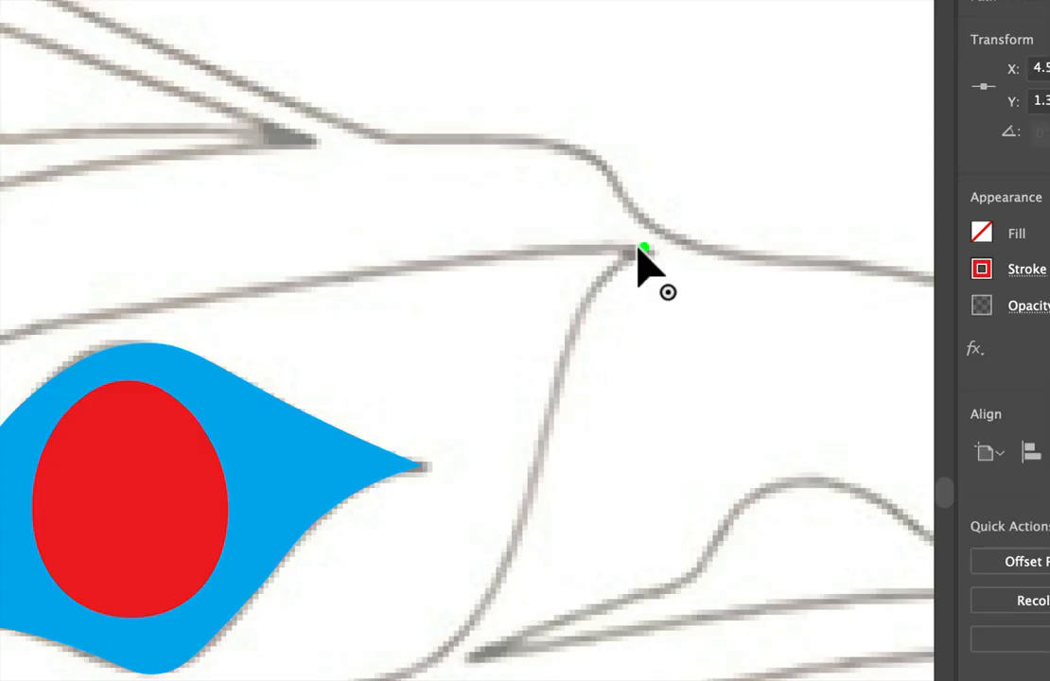
pyautogui.click(446, 255)
pyautogui.click(170, 301)
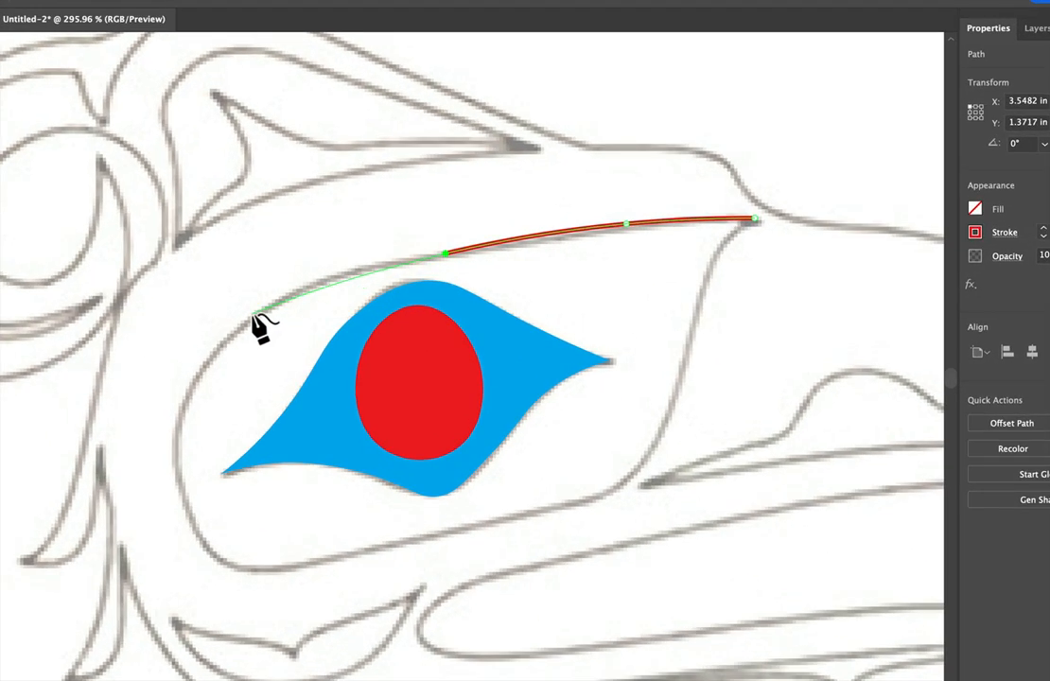
pyautogui.click(305, 288)
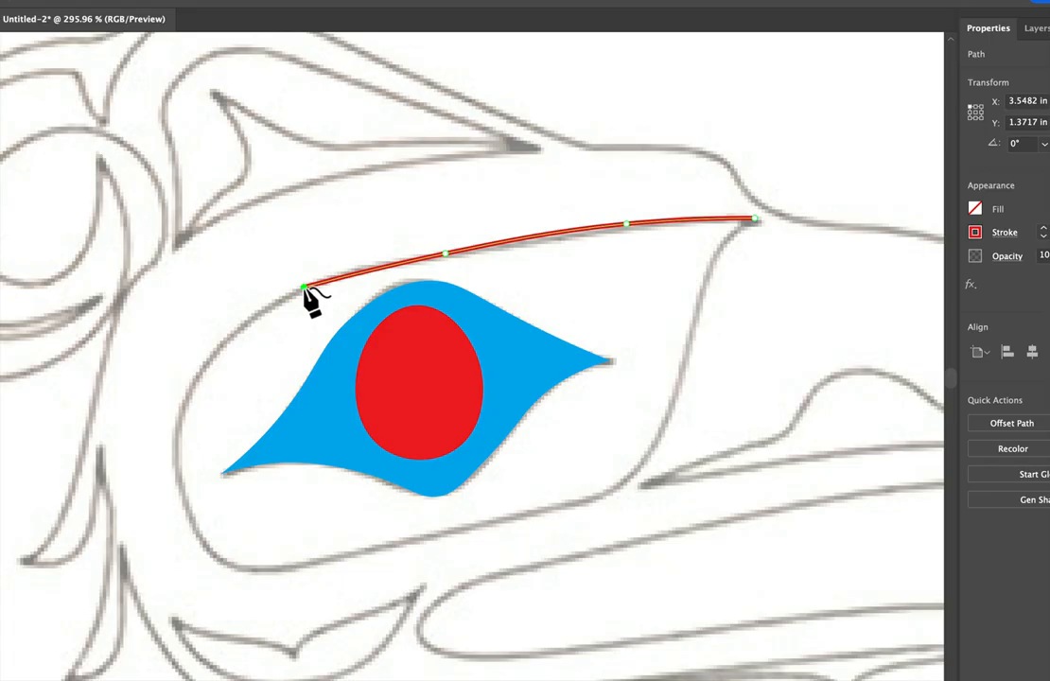
pyautogui.click(197, 375)
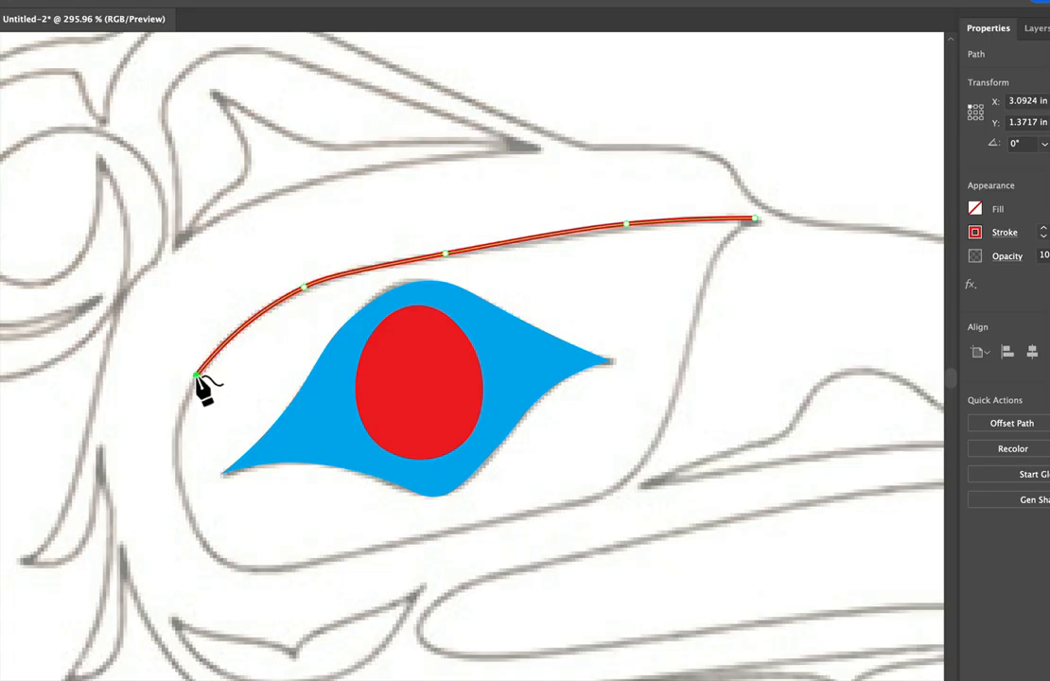
pyautogui.click(175, 465)
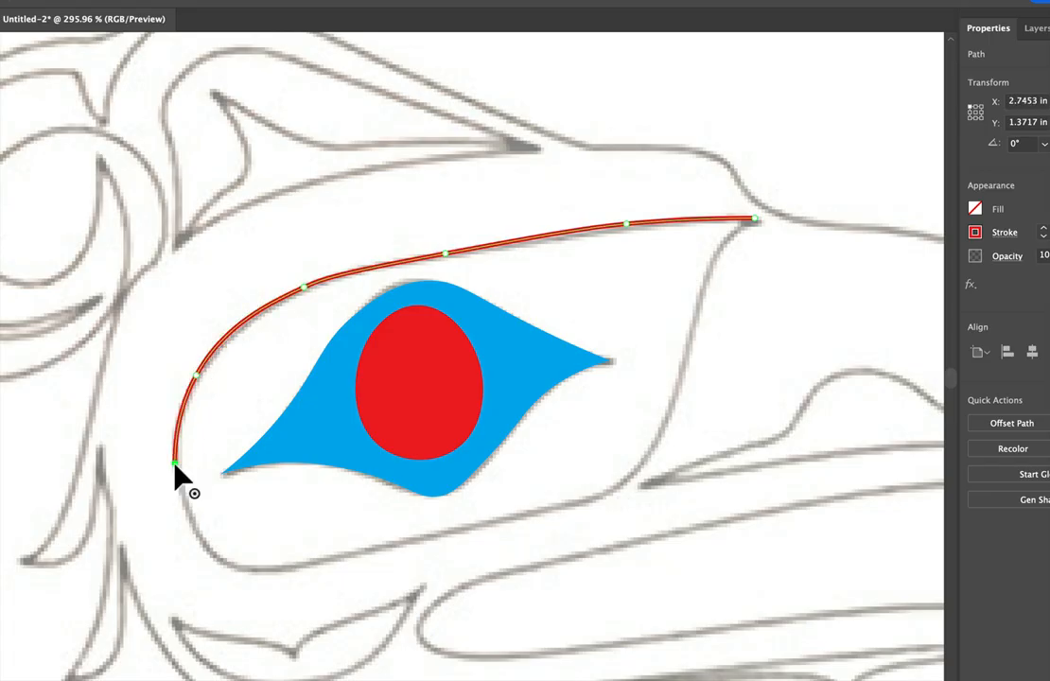
pyautogui.click(209, 551)
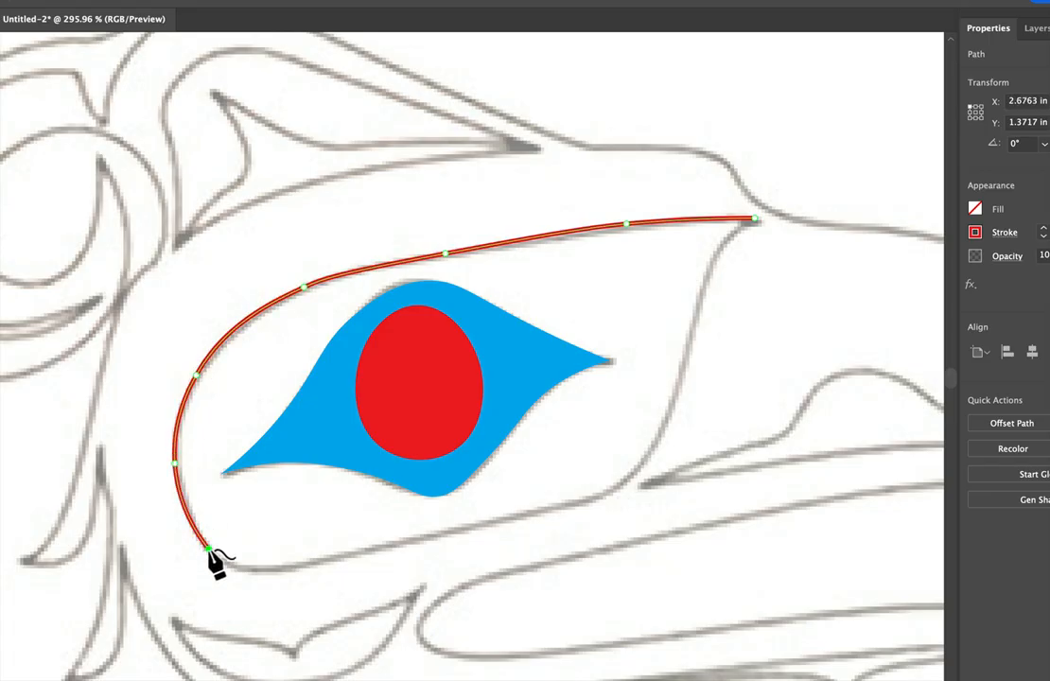
# Step: Trace the lower and beak-side edges of the eye socket outline back to the pointed corner and close the path
pyautogui.click(284, 570)
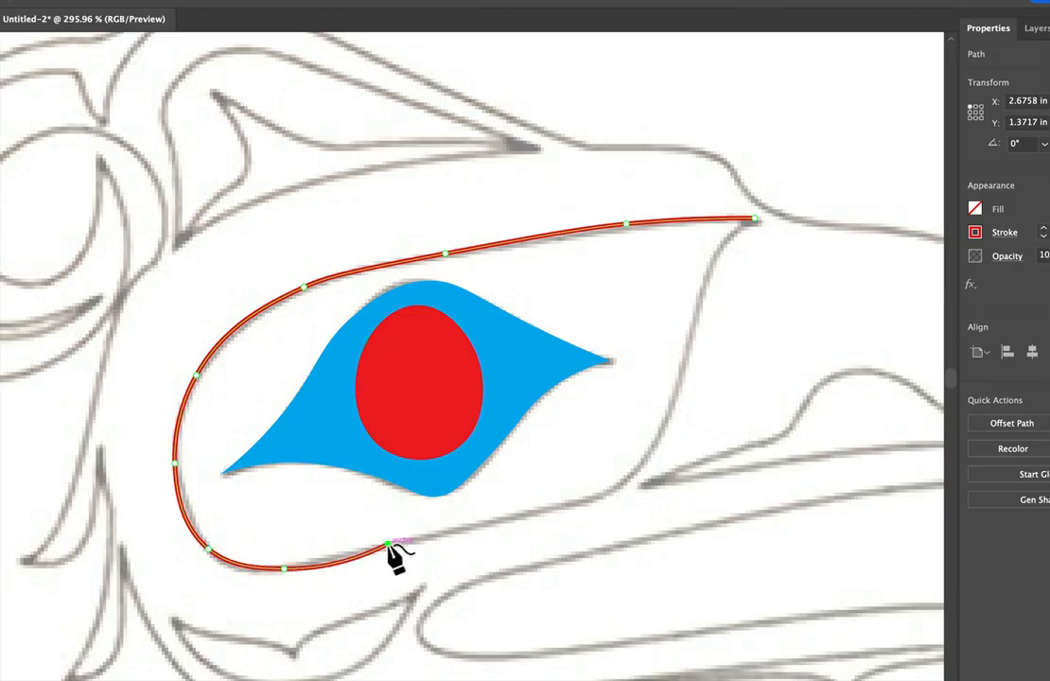
pyautogui.click(438, 536)
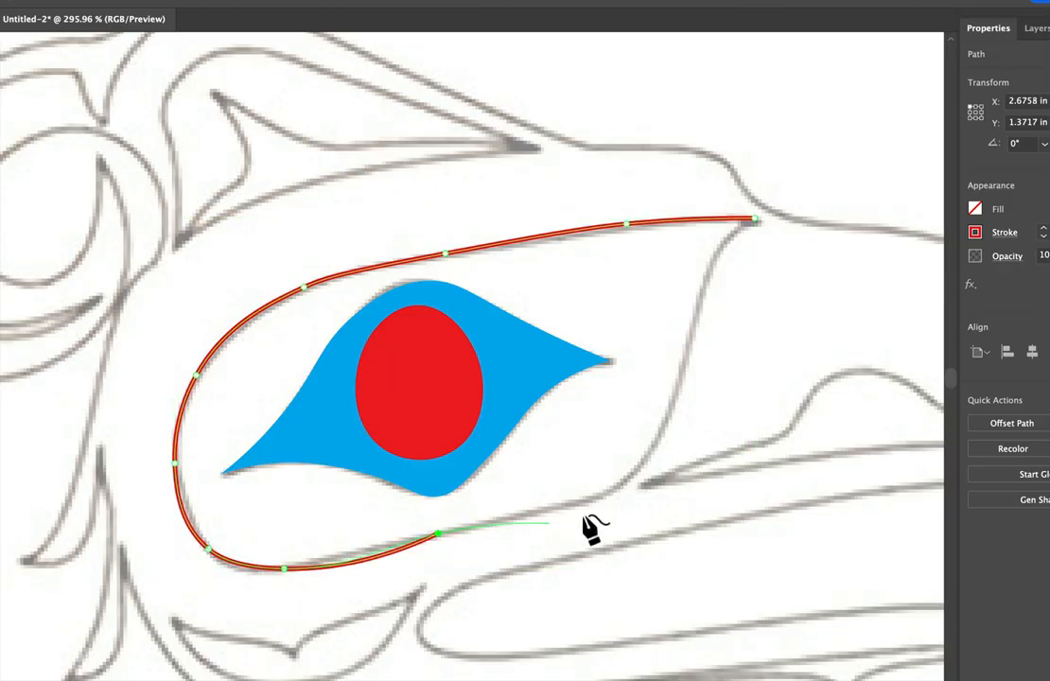
pyautogui.click(601, 498)
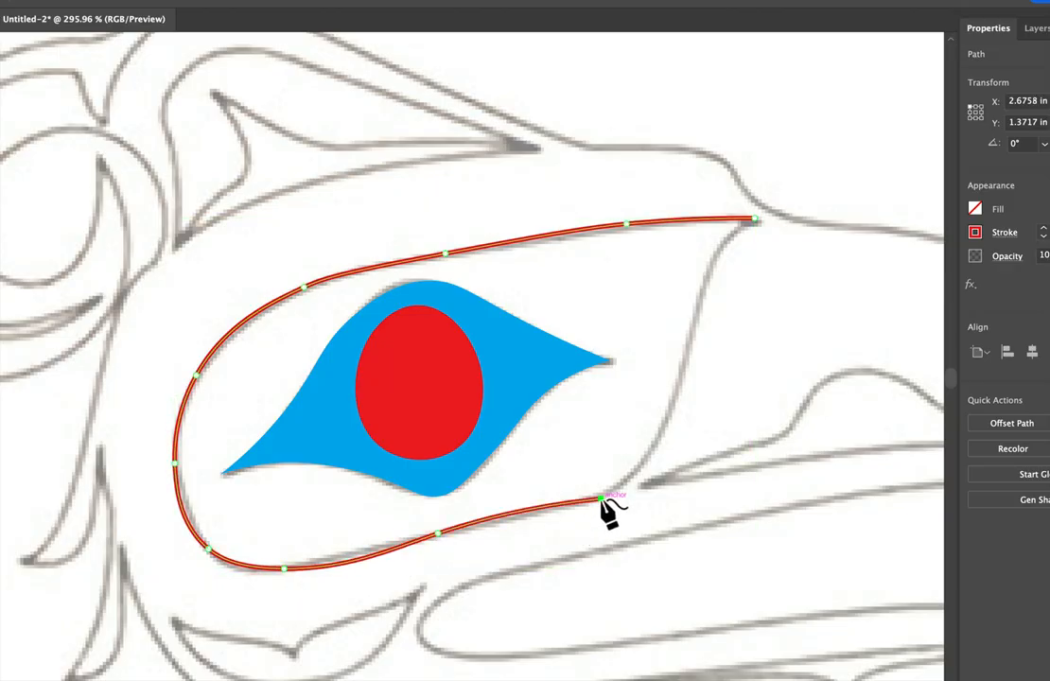
pyautogui.click(677, 386)
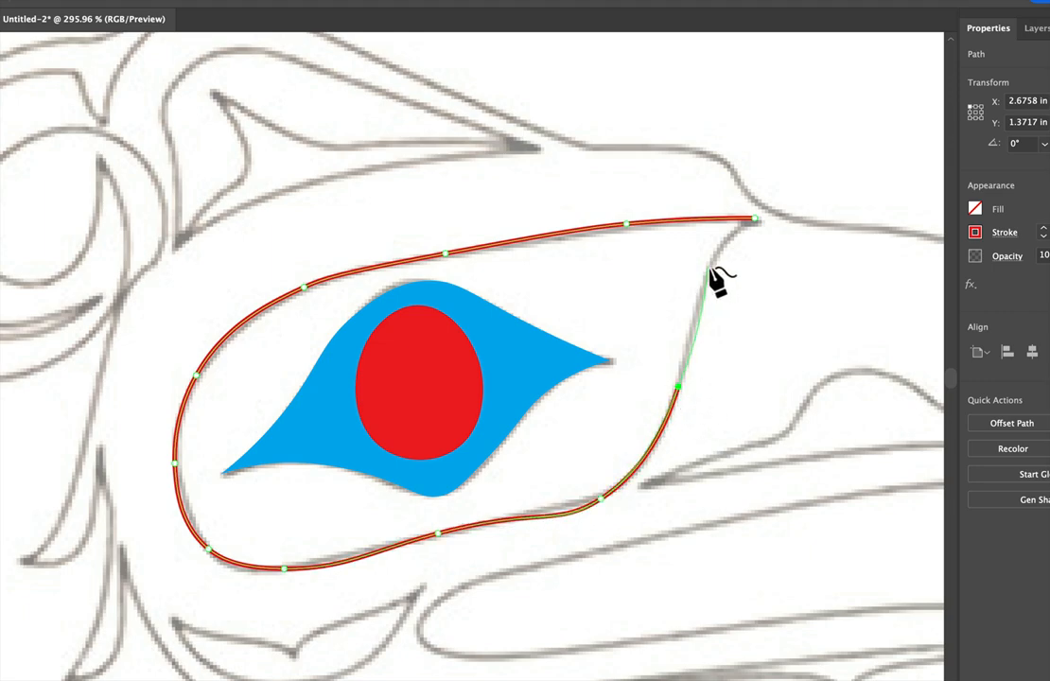
pyautogui.click(706, 274)
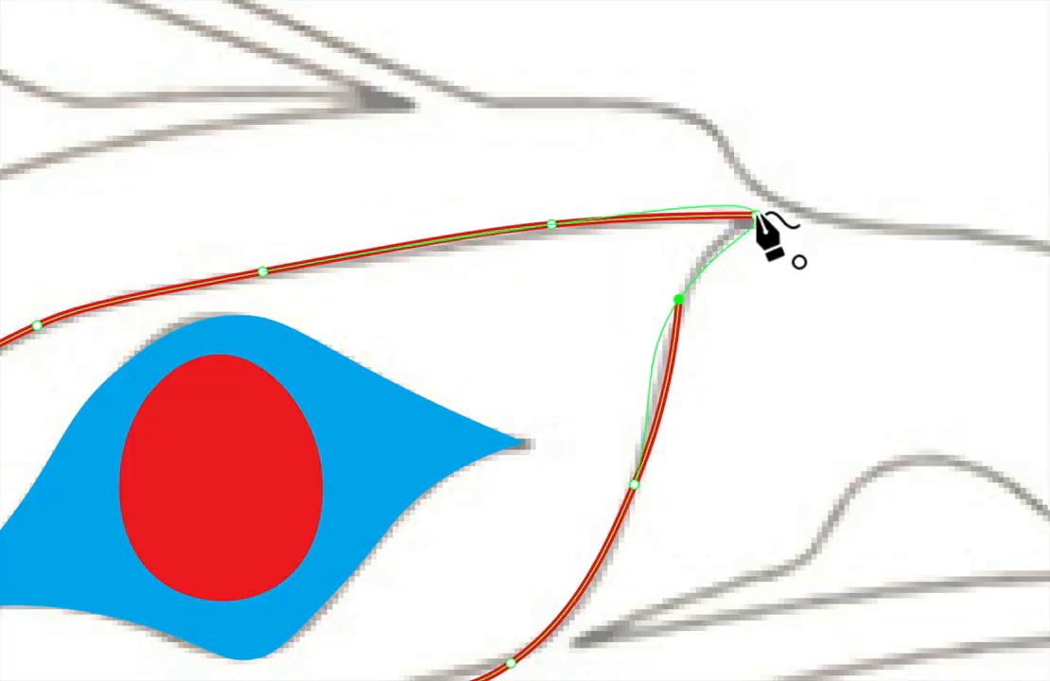
pyautogui.click(757, 215)
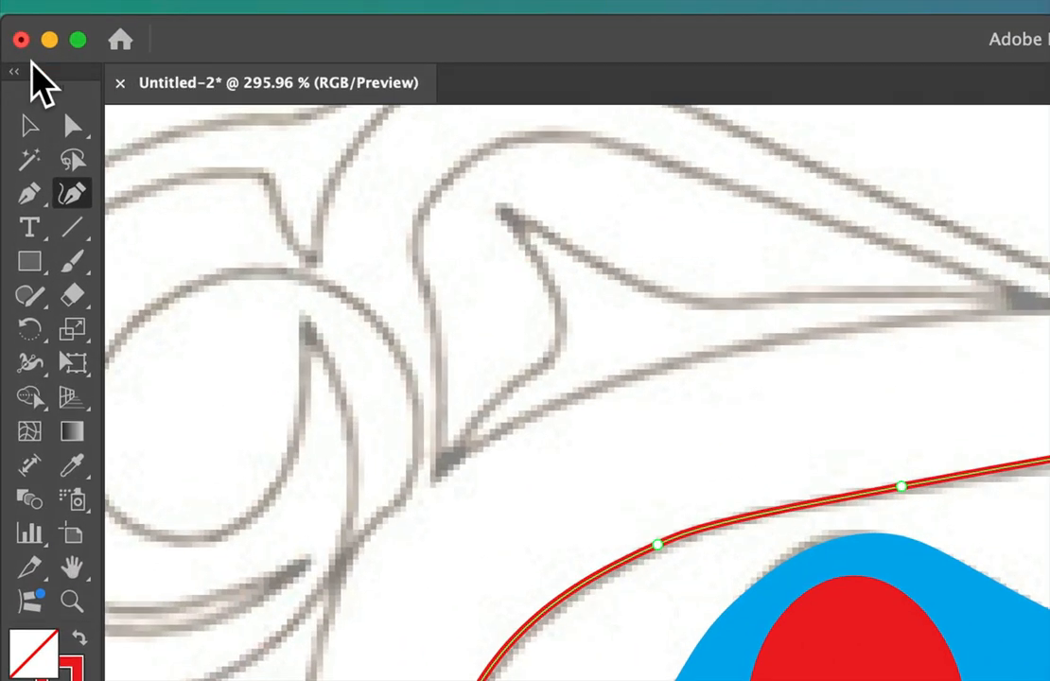
# Step: Adjust the anchor points and handles along the eye socket's lower edge so the path follows the template more closely
pyautogui.click(36, 83)
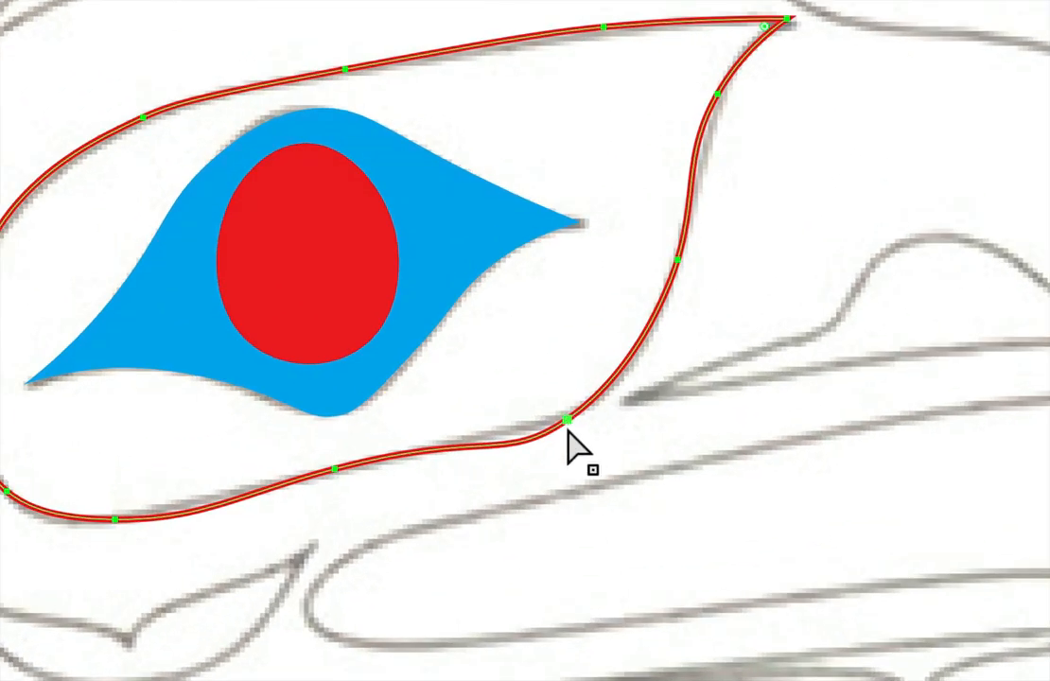
pyautogui.click(572, 465)
pyautogui.moveTo(504, 462); pyautogui.dragTo(493, 458)
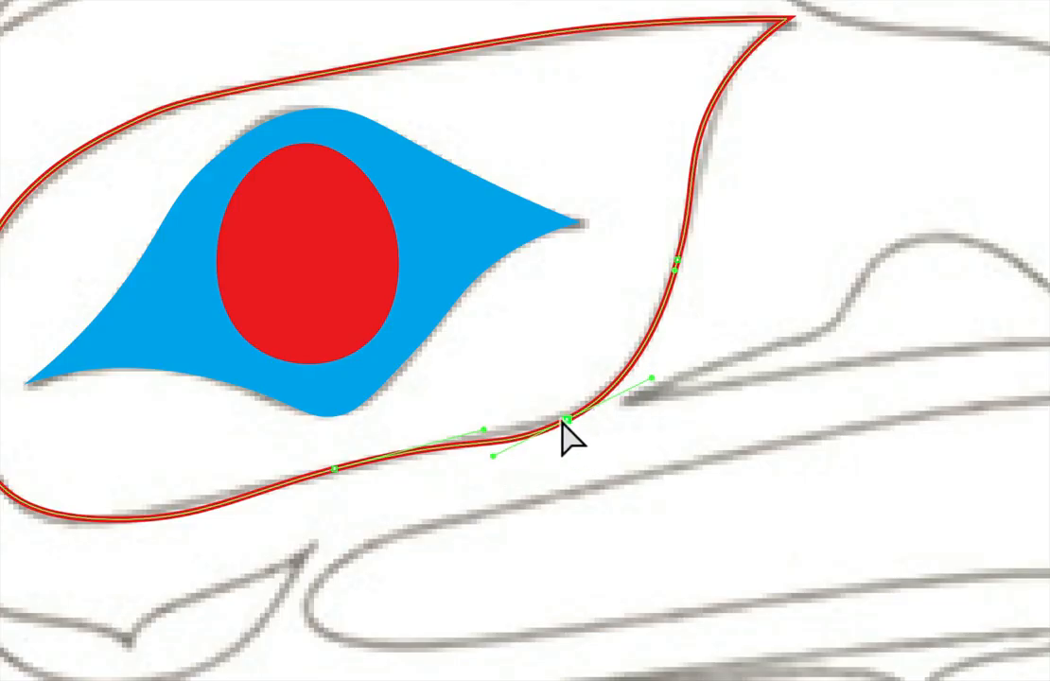
pyautogui.moveTo(563, 422)
pyautogui.mouseDown()
pyautogui.moveTo(548, 425)
pyautogui.moveTo(559, 422)
pyautogui.mouseUp()
pyautogui.moveTo(492, 450); pyautogui.dragTo(481, 445)
pyautogui.click(113, 520)
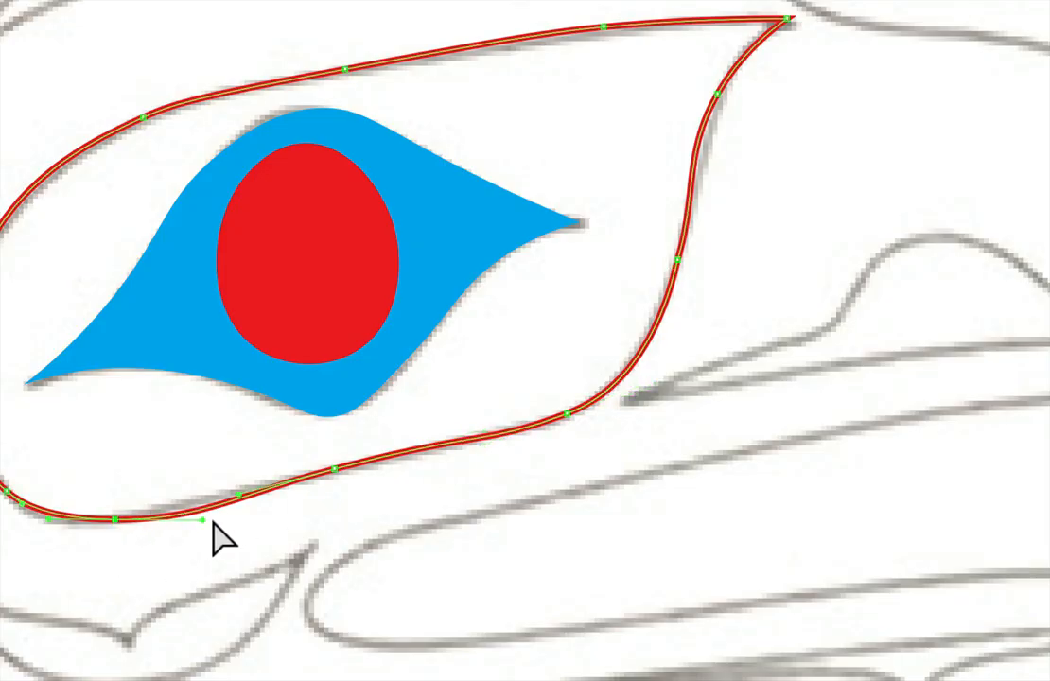
pyautogui.moveTo(202, 522); pyautogui.dragTo(192, 523)
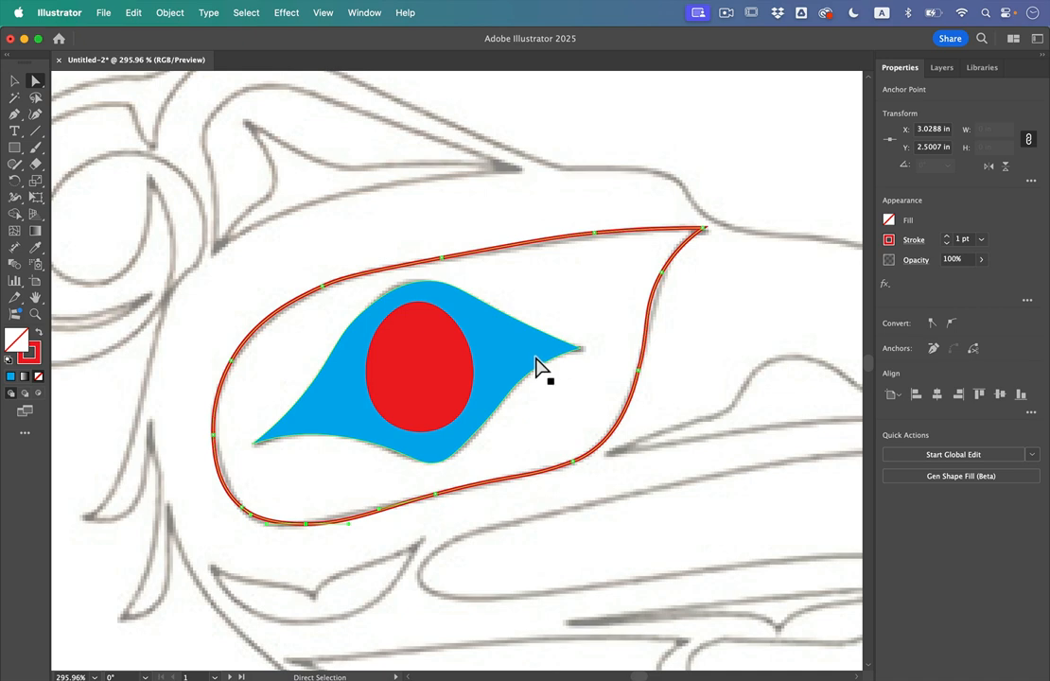
# Step: Swap the eye socket's fill and stroke for a solid red fill and send the shape to the back
pyautogui.hotkey('shift', 'x')
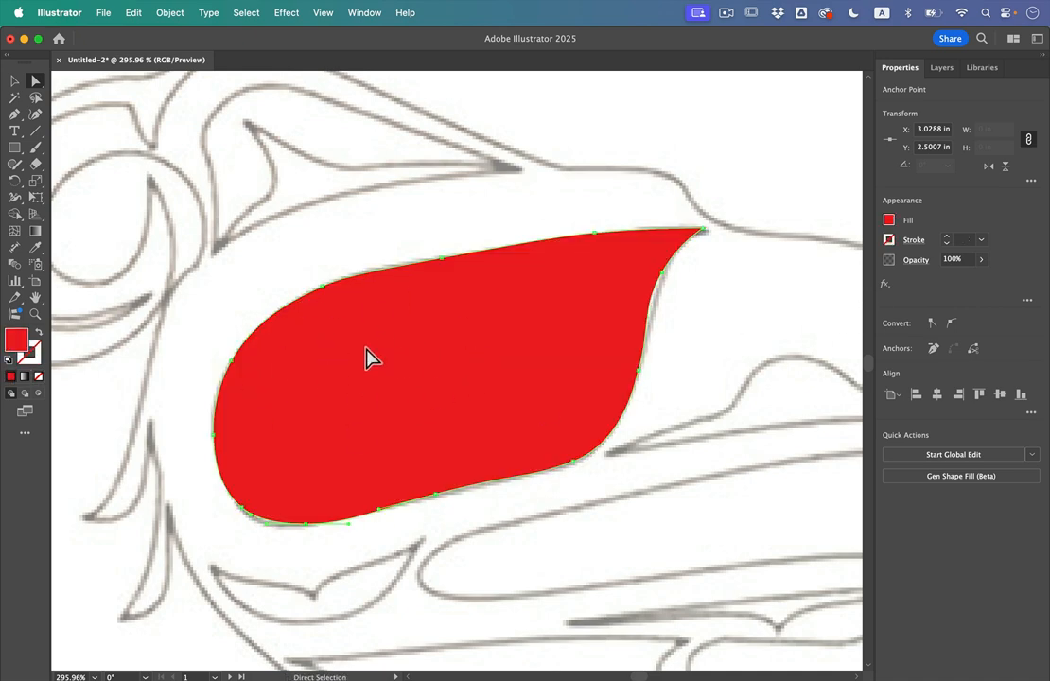
pyautogui.click(144, 9)
pyautogui.moveTo(163, 12)
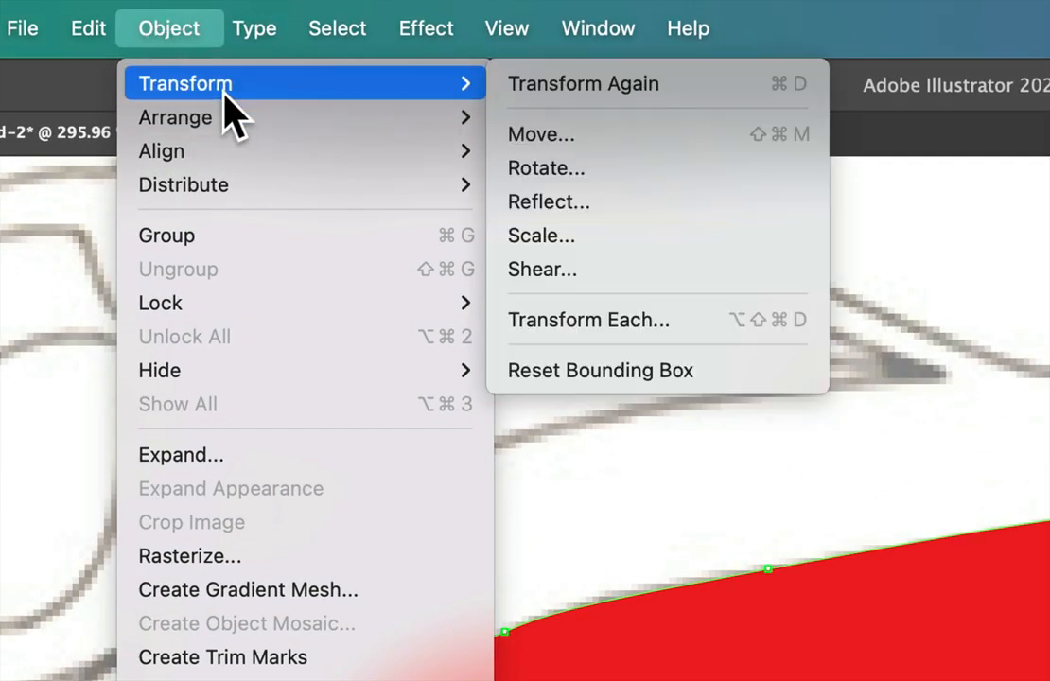
pyautogui.moveTo(455, 125)
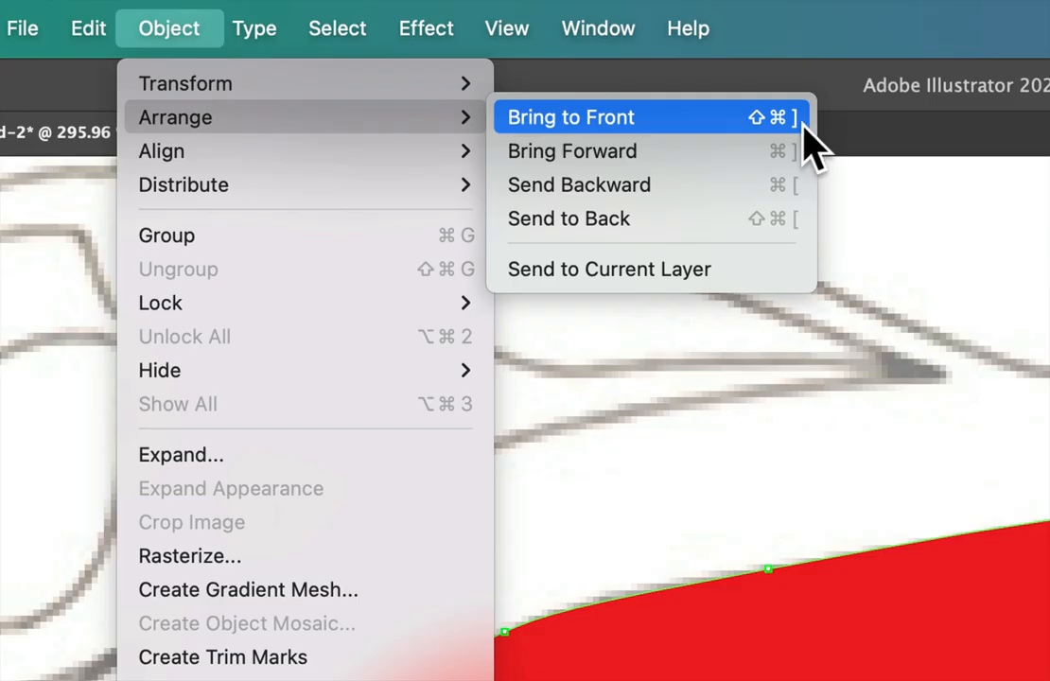
pyautogui.click(790, 220)
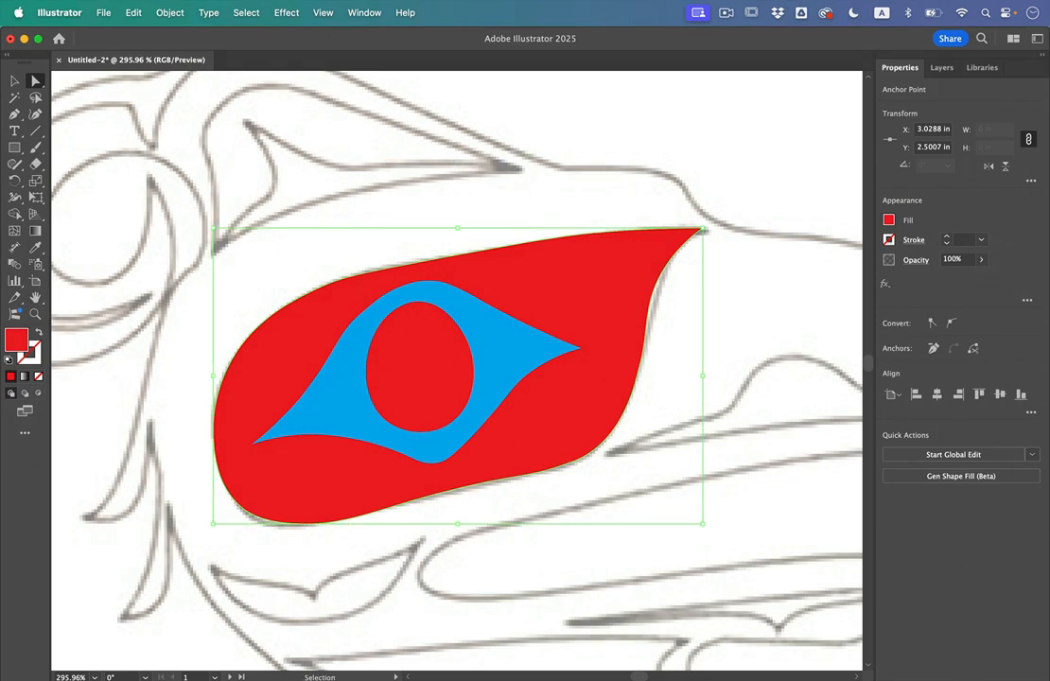
pyautogui.press('super+z')
pyautogui.press('super+shift+z')
pyautogui.press('super+z')
pyautogui.press('super+shift+z')
pyautogui.press('a')
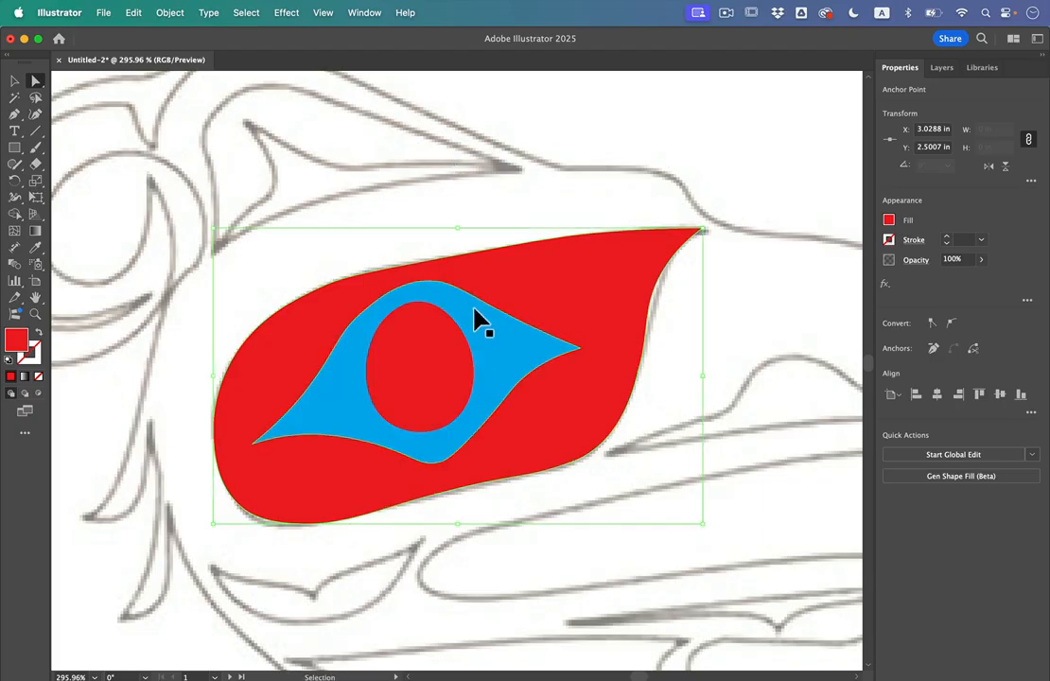
# Step: Change the light blue eye shape's fill to white and deselect it
pyautogui.press('v')
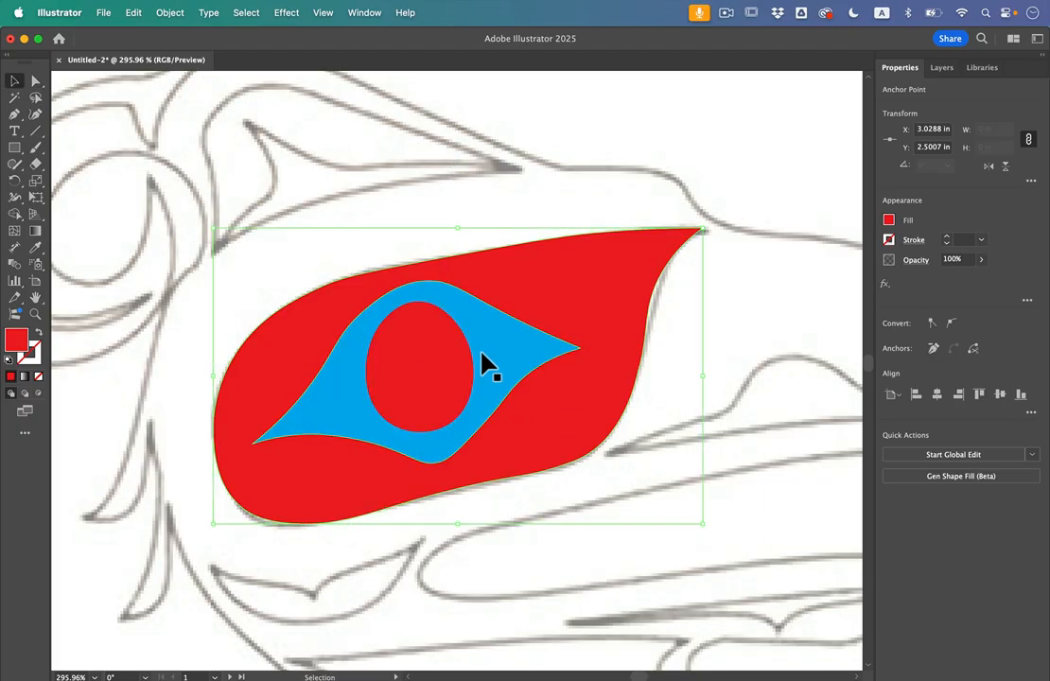
pyautogui.click(494, 355)
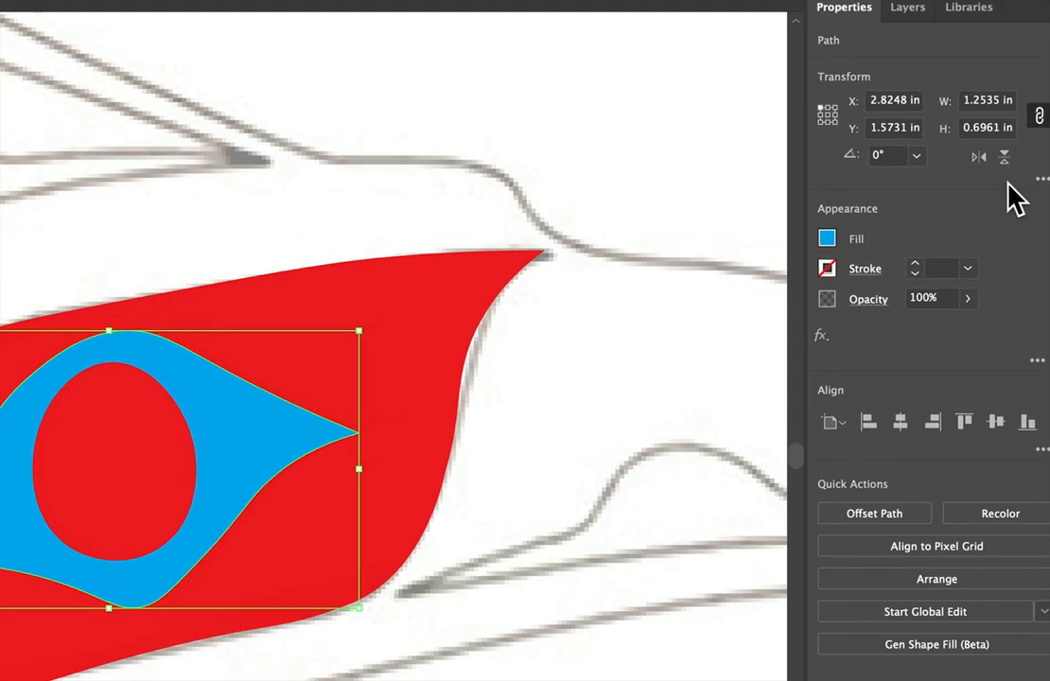
pyautogui.click(829, 241)
pyautogui.click(626, 314)
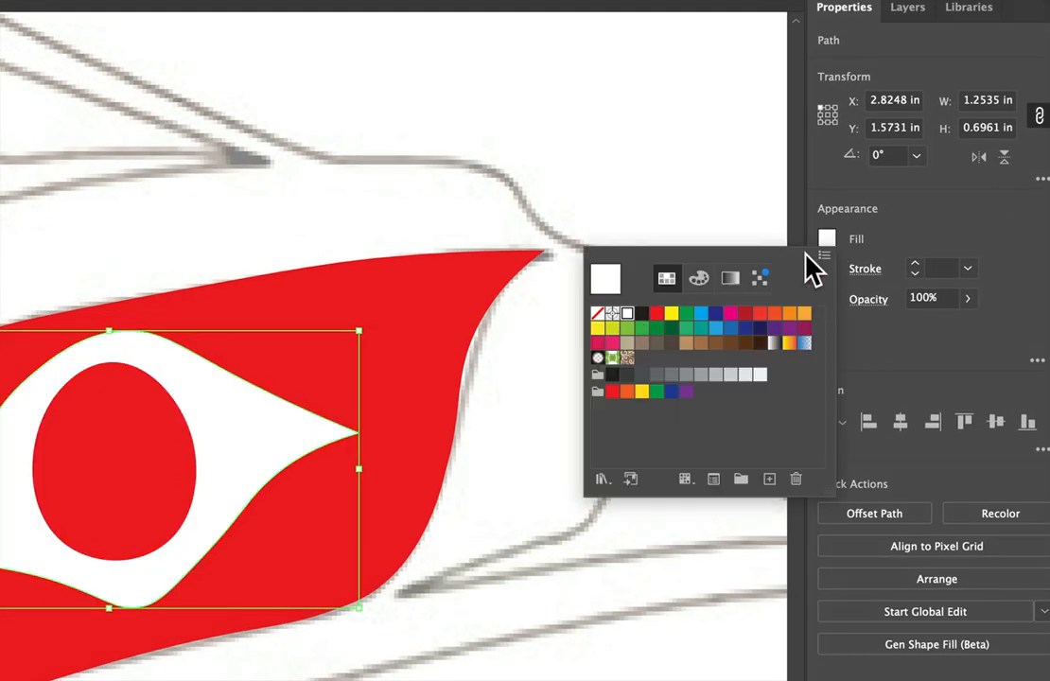
pyautogui.click(905, 234)
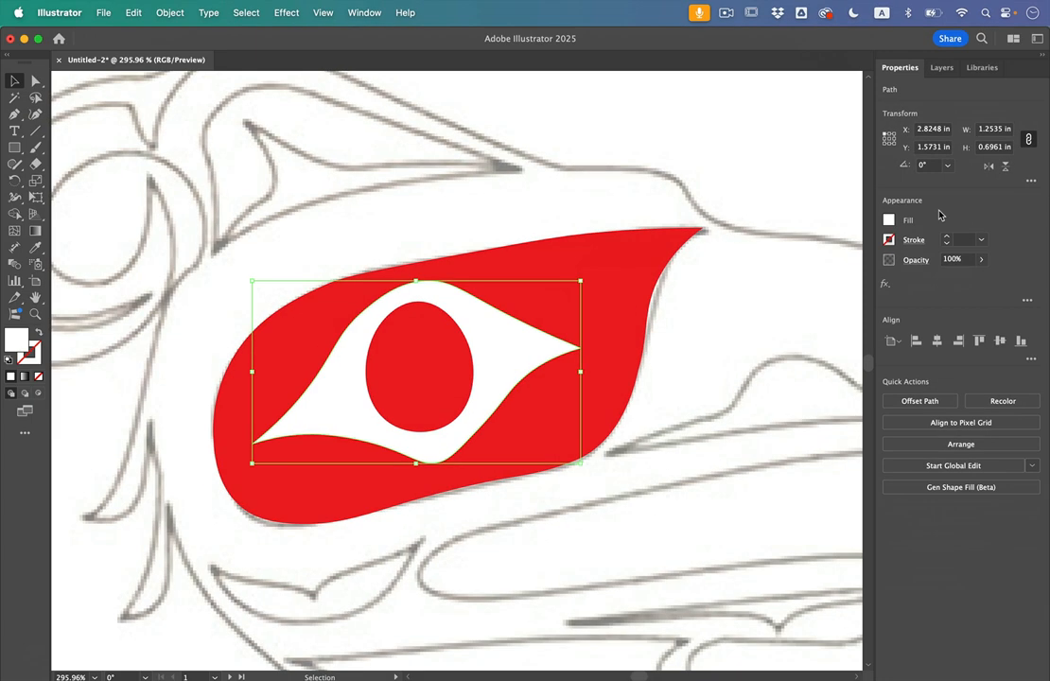
pyautogui.click(708, 310)
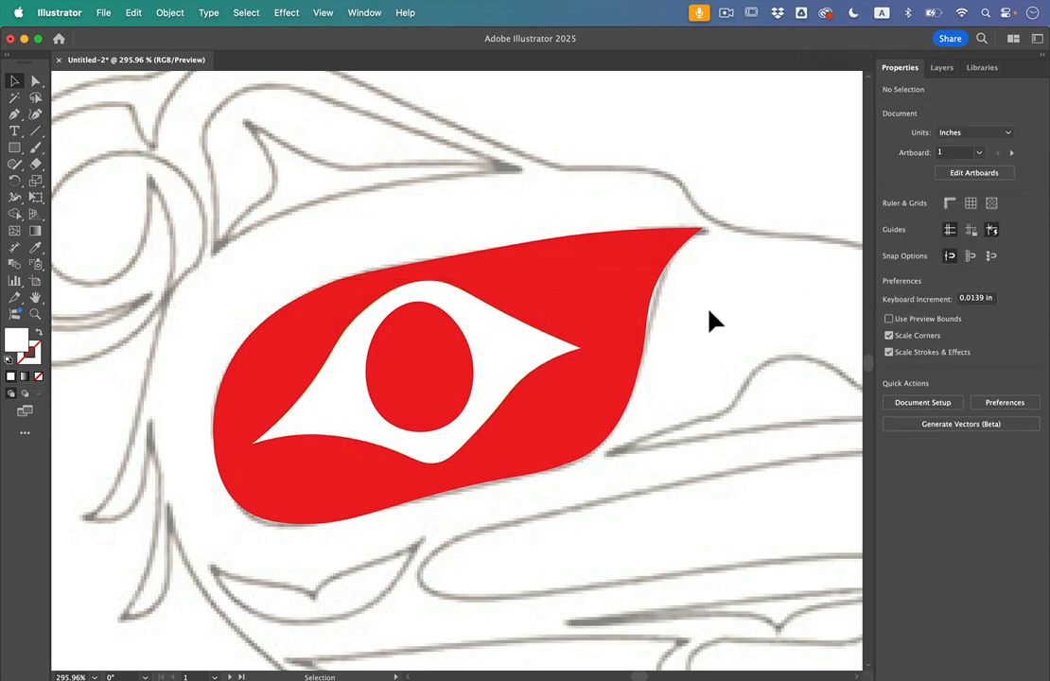
# Step: Trace the red nostril shape on the upper beak over its hump to the rear tip and along its lower edge
pyautogui.scroll(-5, 709, 311)
pyautogui.hscroll(2, 709, 311)
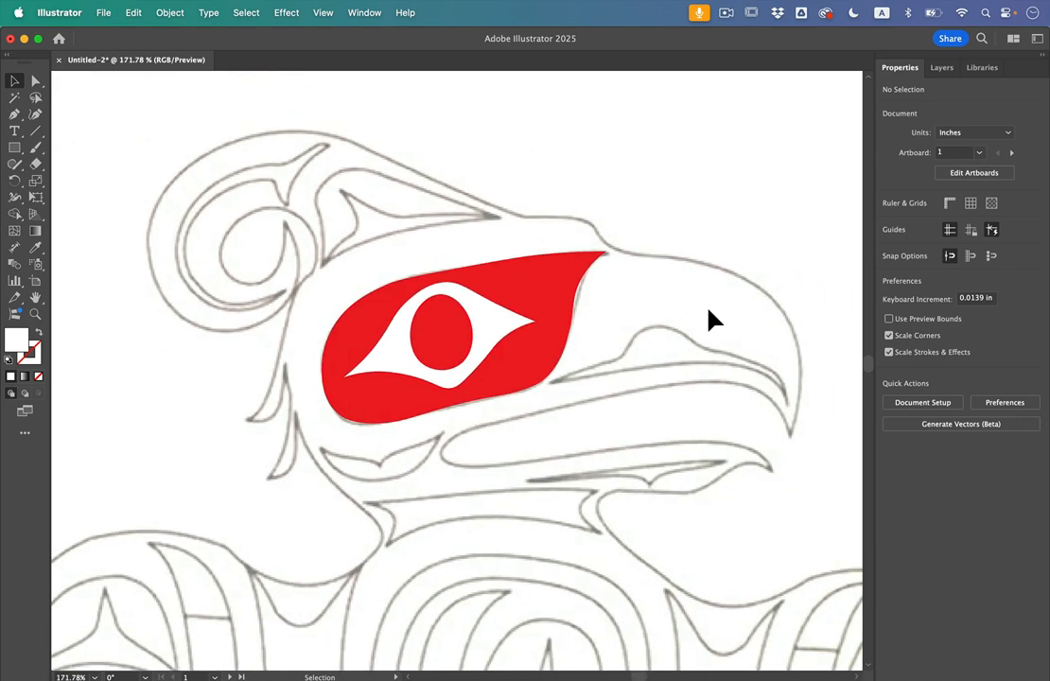
pyautogui.hscroll(2, 708, 311)
pyautogui.scroll(-3, 569, 483)
pyautogui.scroll(-2, 569, 483)
pyautogui.hscroll(2, 568, 483)
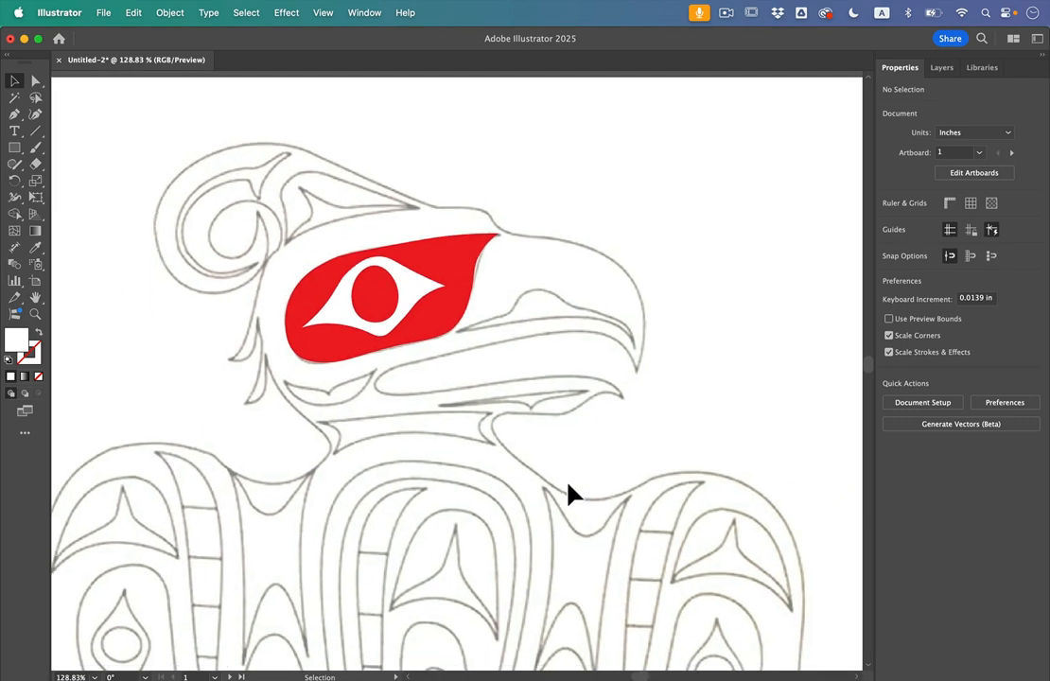
pyautogui.hscroll(-1, 568, 483)
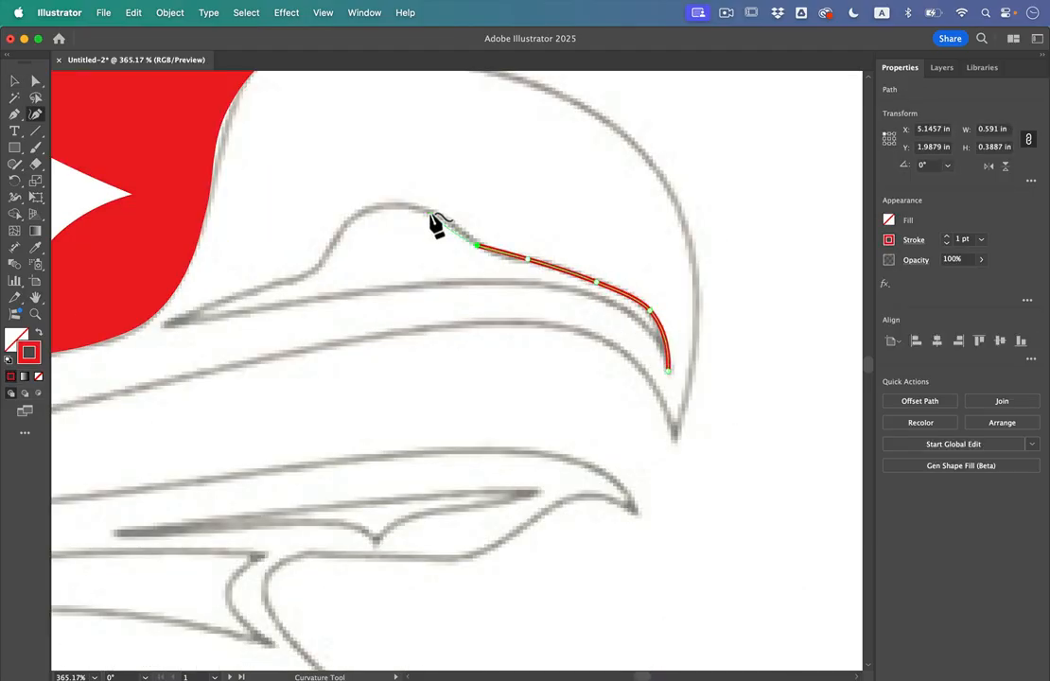
pyautogui.click(427, 209)
pyautogui.click(355, 214)
pyautogui.click(326, 251)
pyautogui.click(283, 281)
pyautogui.click(212, 302)
pyautogui.click(167, 324)
pyautogui.click(269, 307)
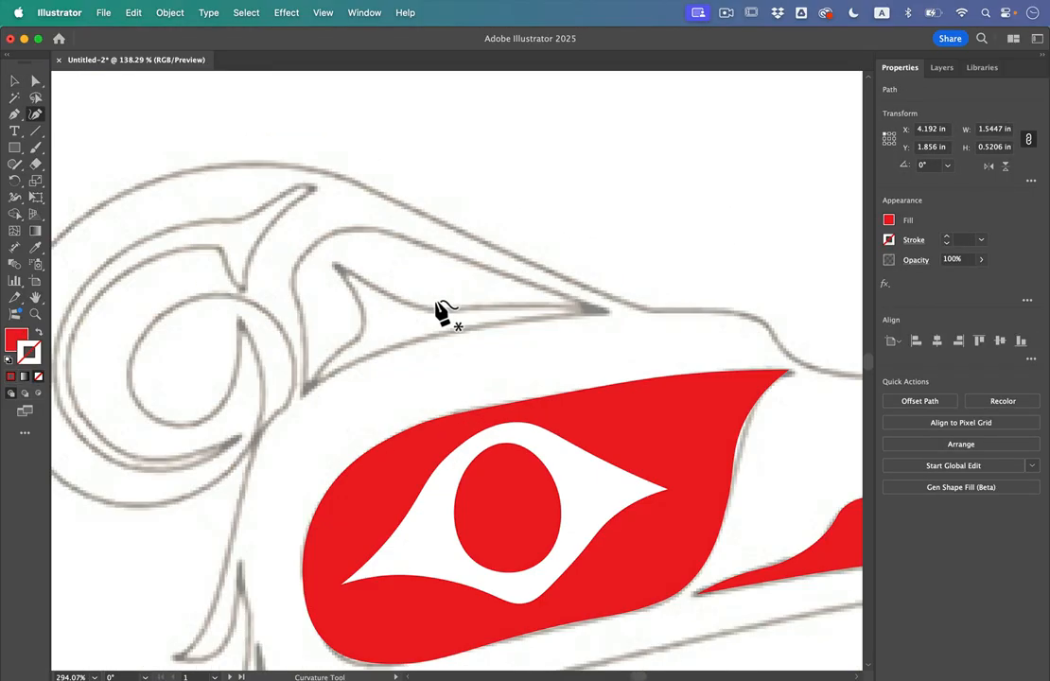
# Step: Trace the notched crest shape above the eye socket as a closed path, give it a solid red fill, and deselect it
pyautogui.click(605, 313)
pyautogui.click(467, 258)
pyautogui.click(379, 230)
pyautogui.click(326, 234)
pyautogui.click(300, 398)
pyautogui.click(352, 343)
pyautogui.click(335, 264)
pyautogui.click(525, 306)
pyautogui.click(605, 311)
pyautogui.hotkey('shift', 'x')
pyautogui.press('super+shift+a')
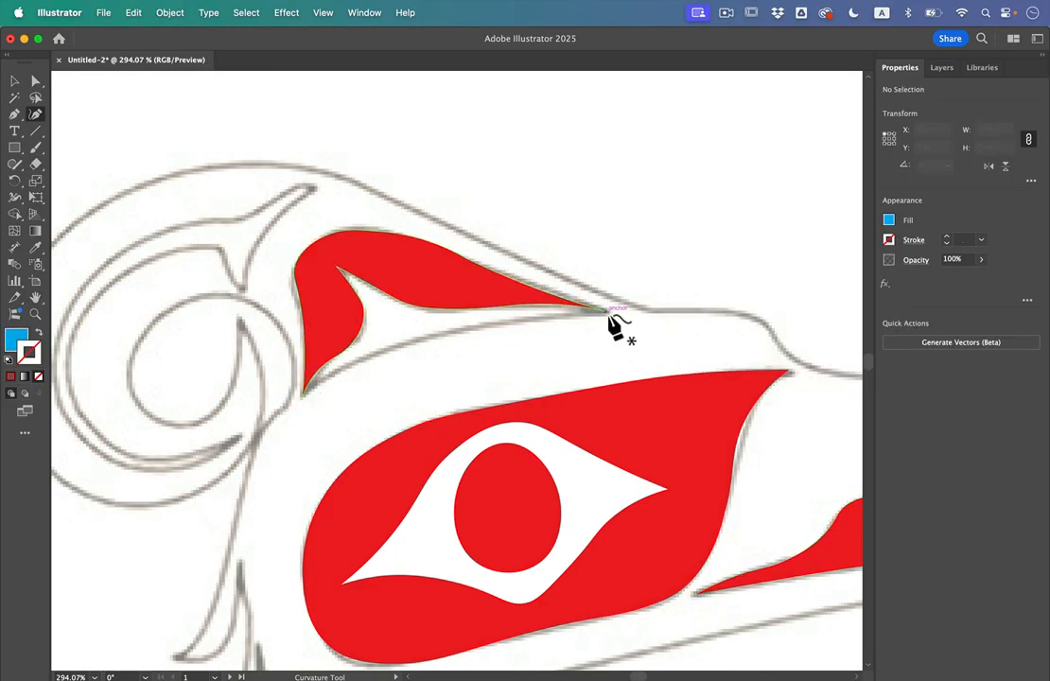
# Step: Trace the three-pointed shape nested beneath the red crest shape as a closed light blue shape
pyautogui.click(302, 396)
pyautogui.click(355, 360)
pyautogui.click(481, 327)
pyautogui.doubleClick(605, 311)
pyautogui.click(480, 296)
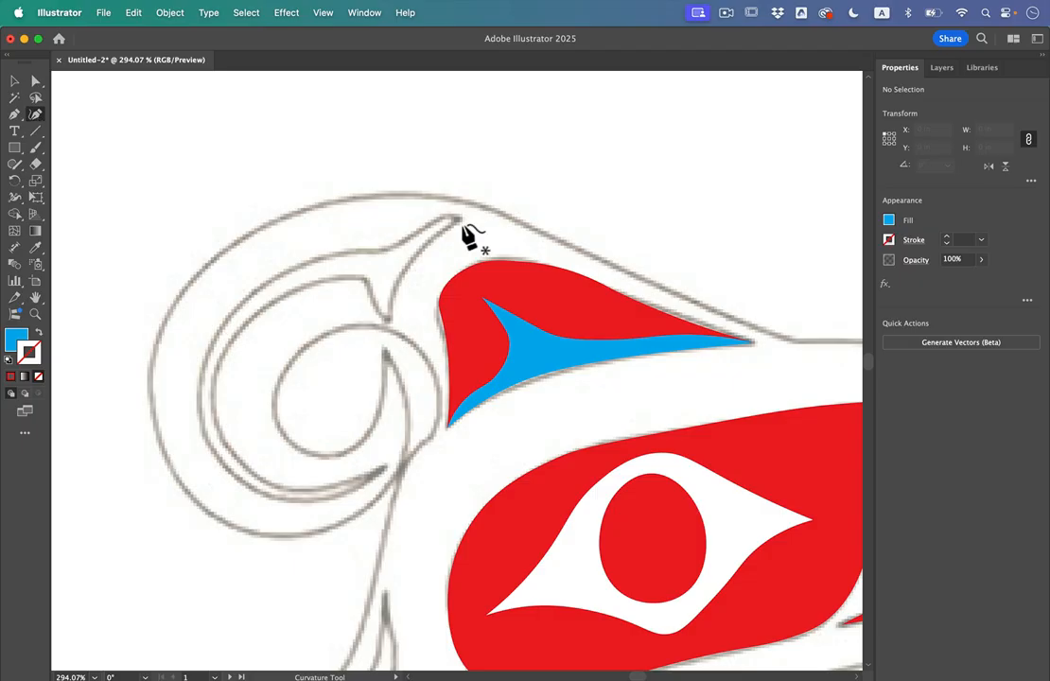
# Step: Trace the forked, curling band inside the spiral behind the head as a light blue shape
pyautogui.click(576, 147)
pyautogui.click(429, 369)
pyautogui.click(381, 295)
pyautogui.click(154, 436)
pyautogui.click(259, 566)
pyautogui.click(388, 589)
pyautogui.click(524, 539)
pyautogui.click(206, 215)
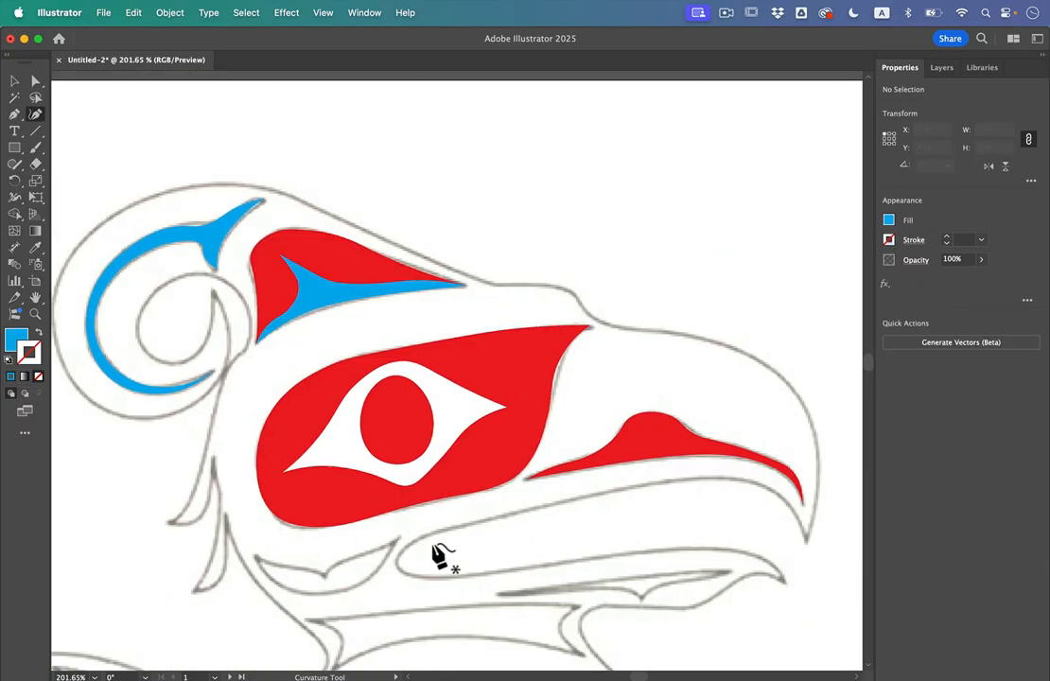
# Step: Trace the notched crescent on the cheek below the eye socket as a light blue shape
pyautogui.click(145, 286)
pyautogui.click(291, 321)
pyautogui.click(333, 337)
# Step: Trace the thin pointed shape along the lower beak, including its downward spike, and close the path with a light blue stroke
pyautogui.click(211, 338)
pyautogui.click(393, 315)
pyautogui.click(631, 292)
pyautogui.click(756, 288)
pyautogui.click(683, 305)
pyautogui.click(578, 330)
pyautogui.click(551, 353)
pyautogui.click(504, 329)
pyautogui.click(211, 338)
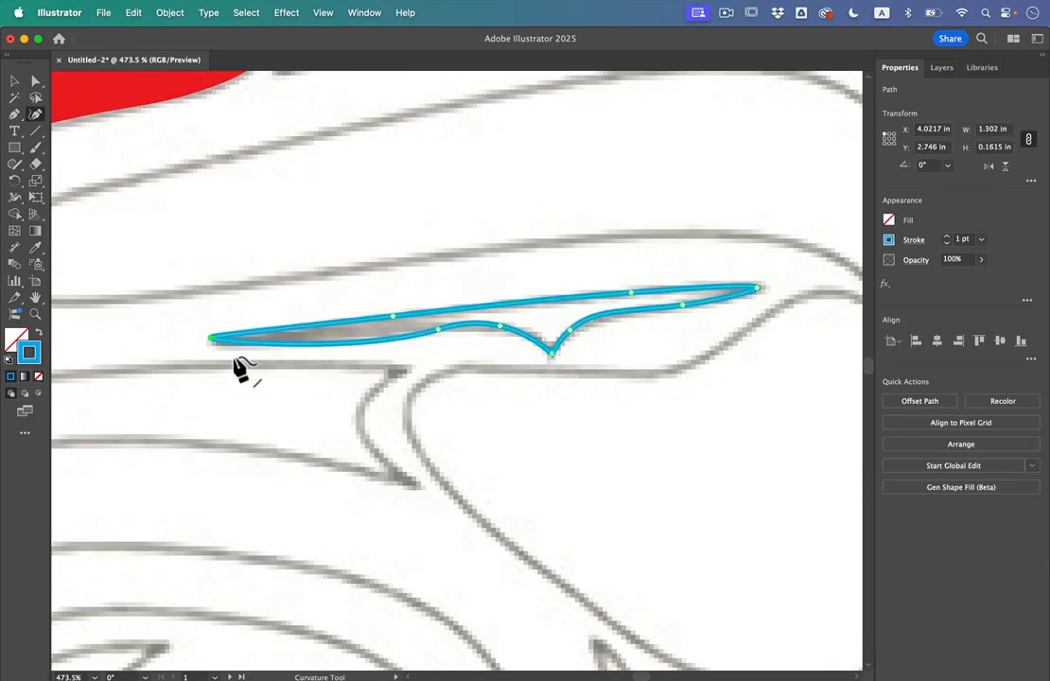
# Step: Trace the notched neck band below the lower beak as a closed red path and convert its stroke into a red fill
pyautogui.click(212, 376)
pyautogui.click(266, 403)
pyautogui.click(252, 452)
pyautogui.click(420, 402)
pyautogui.click(621, 430)
pyautogui.click(590, 393)
pyautogui.click(619, 358)
pyautogui.click(422, 361)
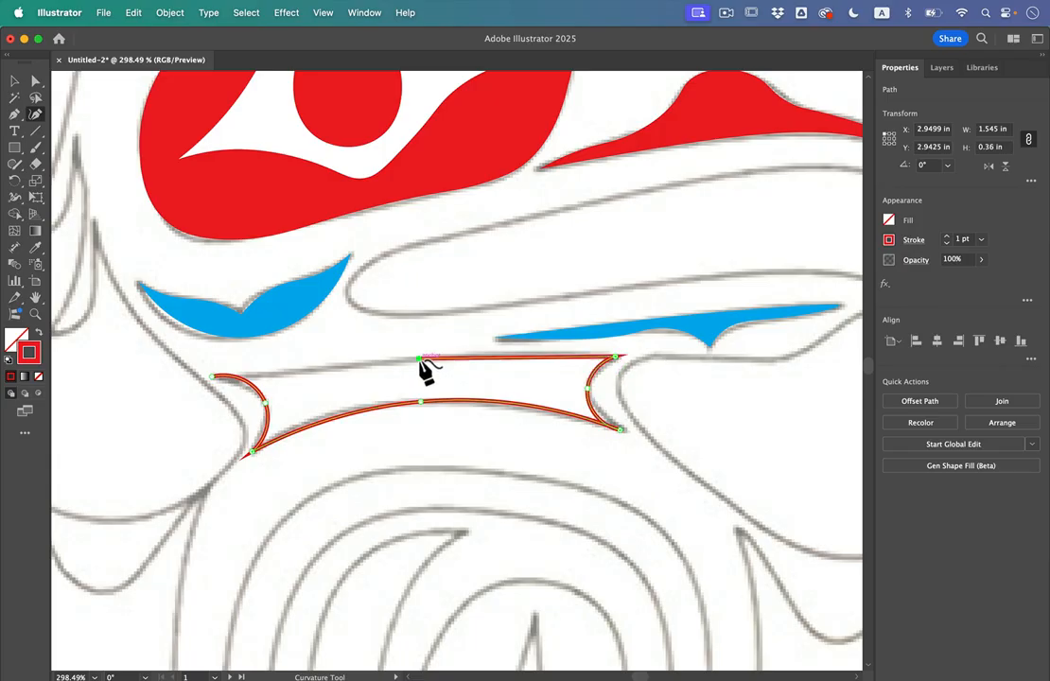
pyautogui.click(213, 377)
pyautogui.hotkey('shift', 'x')
# Step: Adjust the curves at both notched ends of the red neck band to match the template and deselect it
pyautogui.press('a')
pyautogui.click(622, 431)
pyautogui.moveTo(626, 401); pyautogui.dragTo(641, 409)
pyautogui.hscroll(-8, 201, 255)
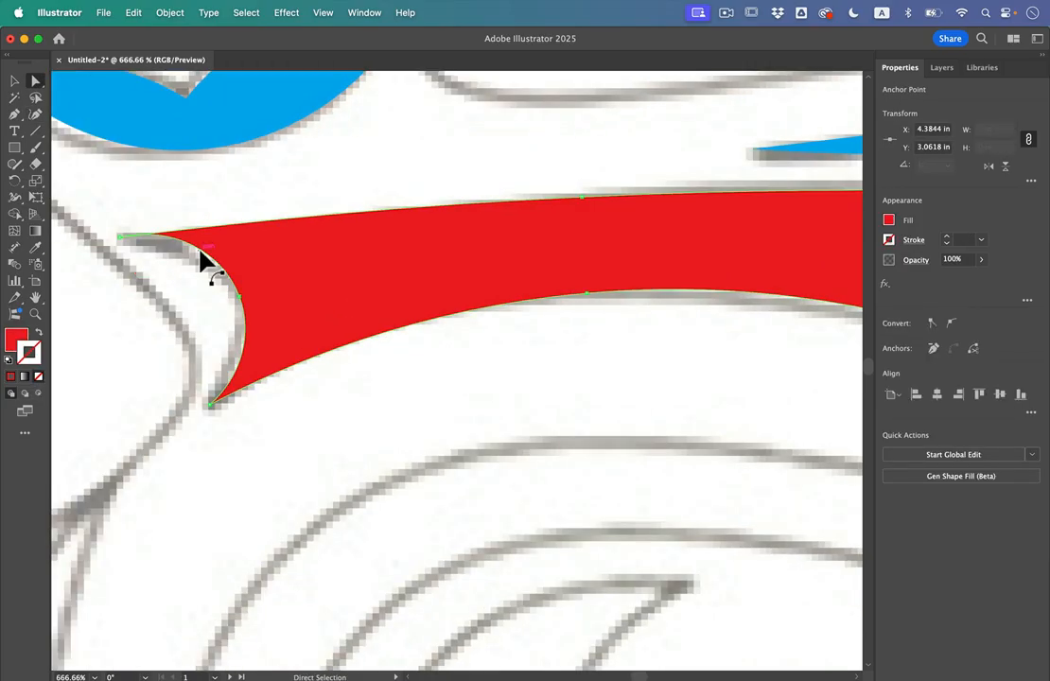
pyautogui.moveTo(199, 252); pyautogui.dragTo(171, 237)
pyautogui.scroll(-5, 232, 301)
pyautogui.press('v')
pyautogui.click(290, 431)
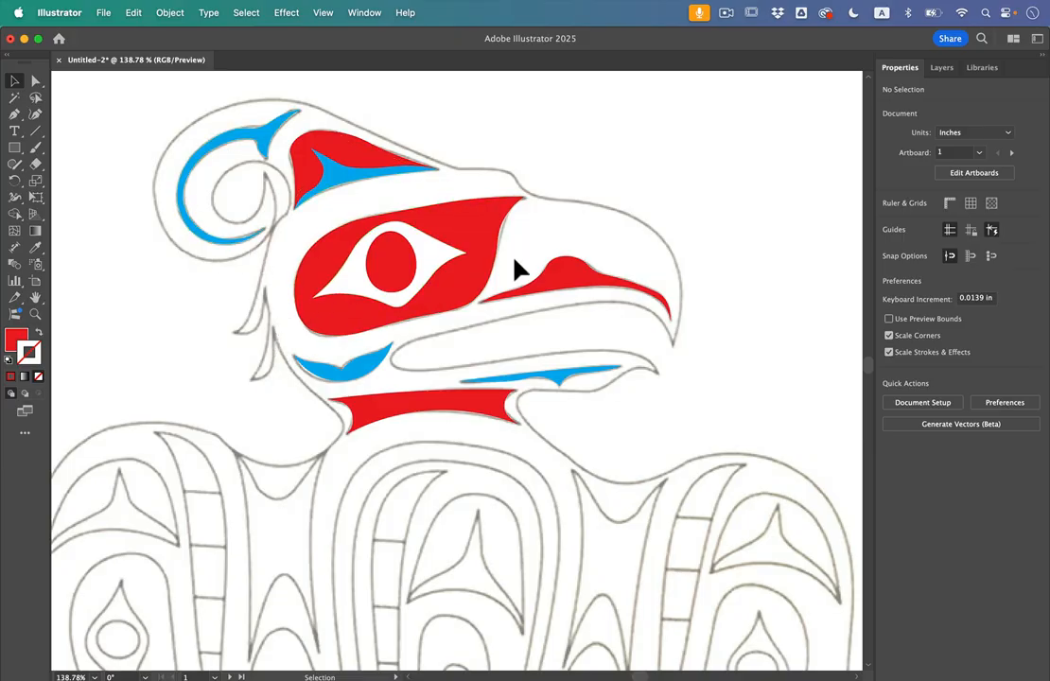
# Step: Activate the Curvature tool with no fill and a black stroke for outlining the thunderbird's head
pyautogui.scroll(-3, 527, 306)
pyautogui.scroll(-3, 525, 304)
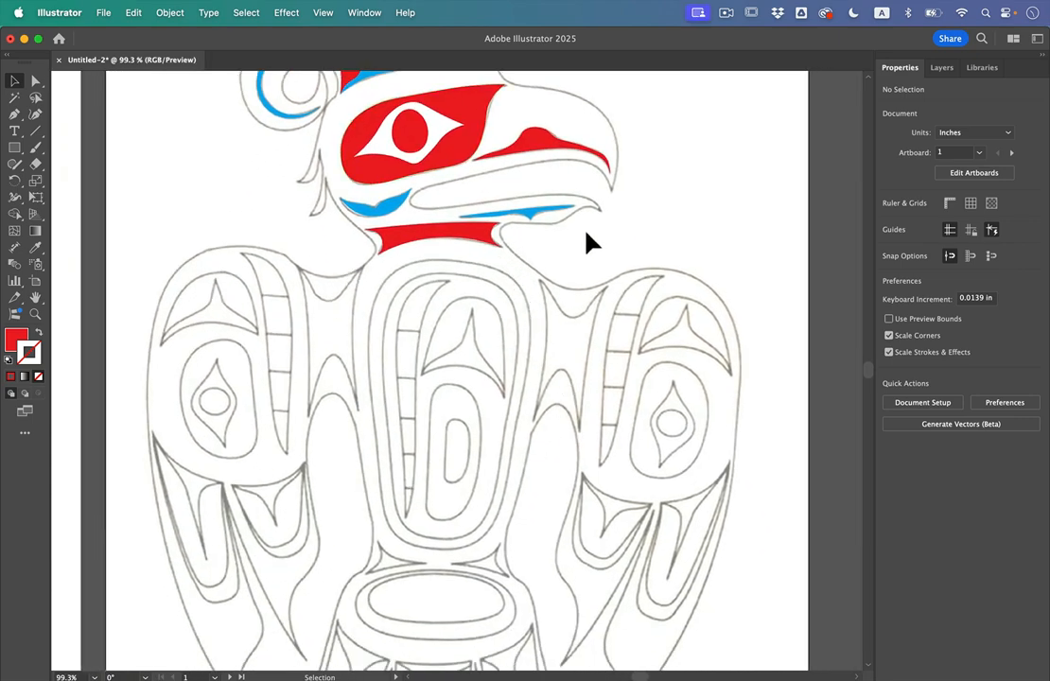
pyautogui.scroll(3, 591, 244)
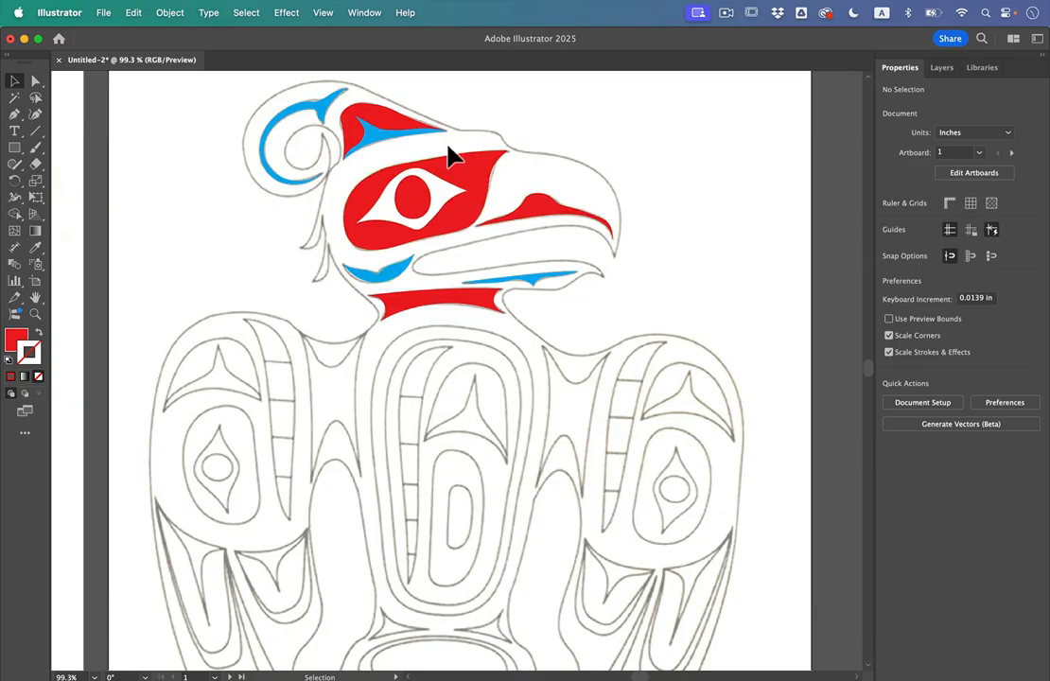
pyautogui.scroll(3, 447, 156)
pyautogui.scroll(1, 447, 143)
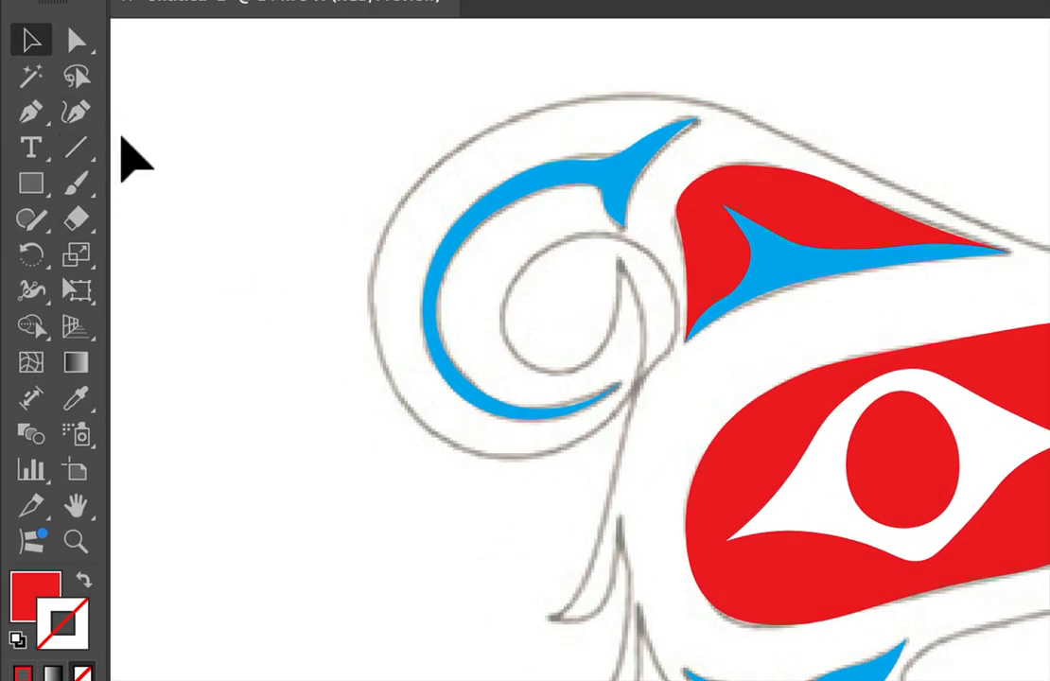
pyautogui.click(66, 111)
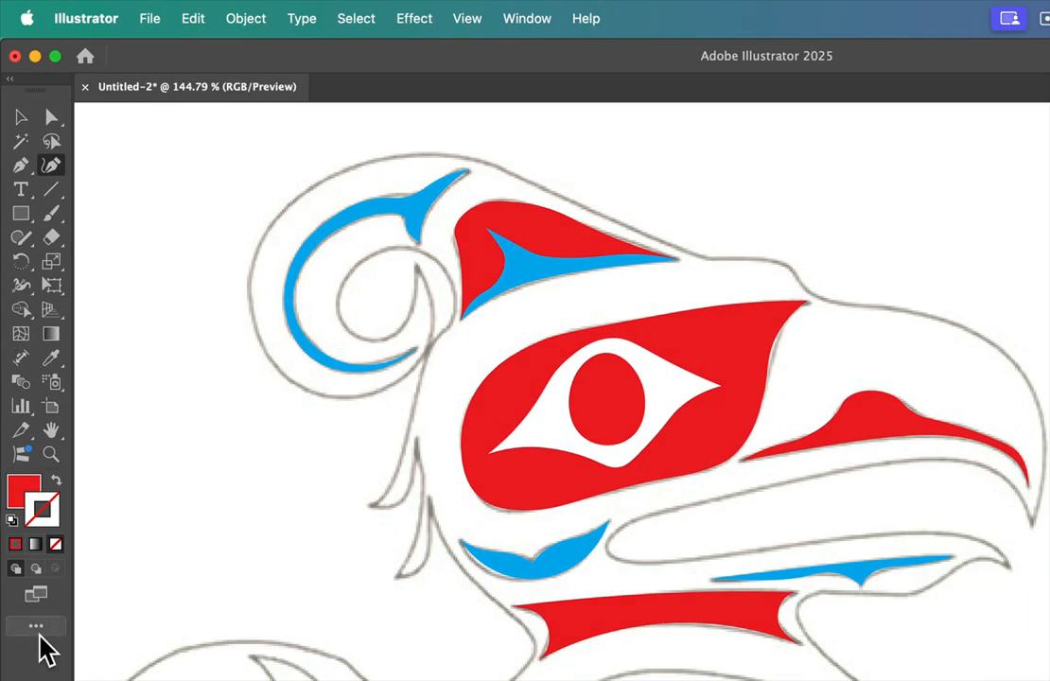
pyautogui.click(17, 494)
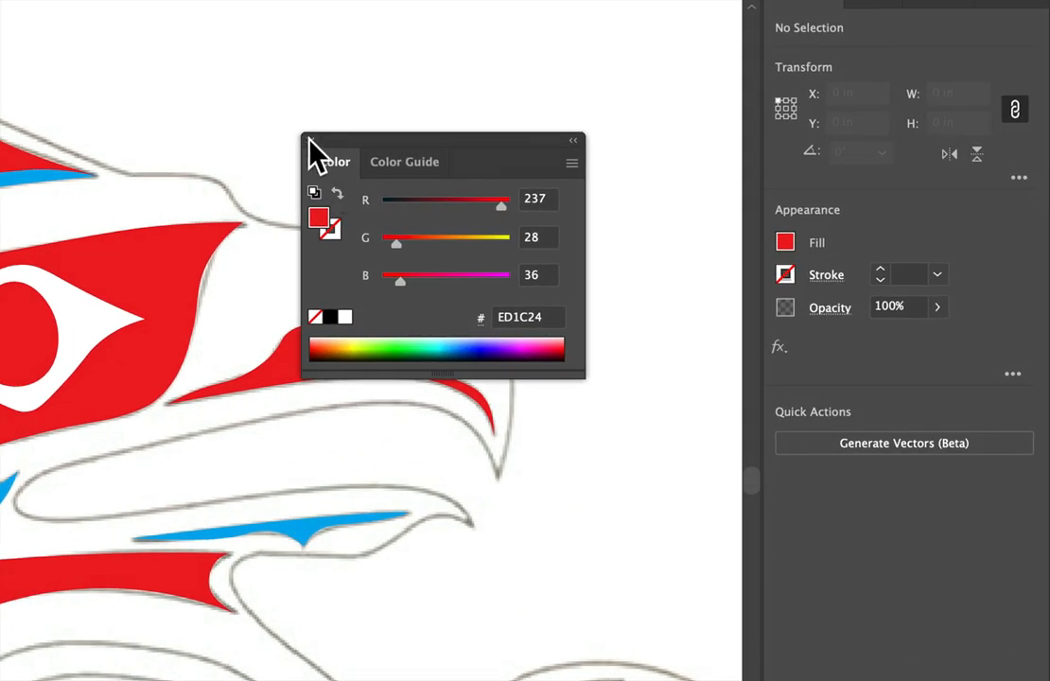
pyautogui.click(310, 141)
pyautogui.click(787, 243)
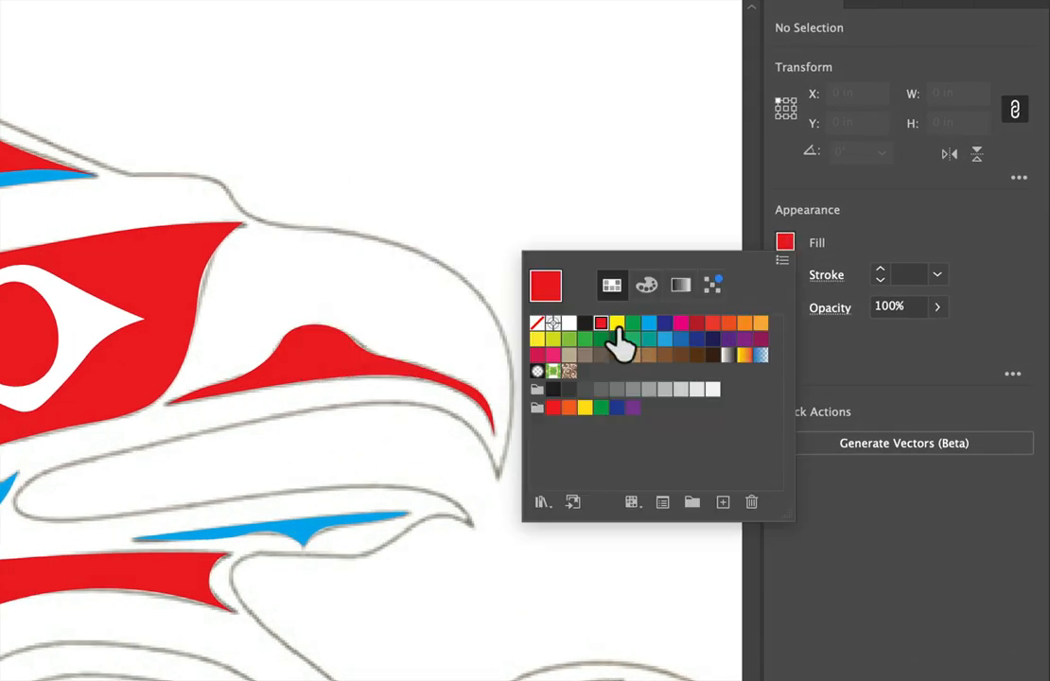
pyautogui.click(538, 323)
pyautogui.click(960, 234)
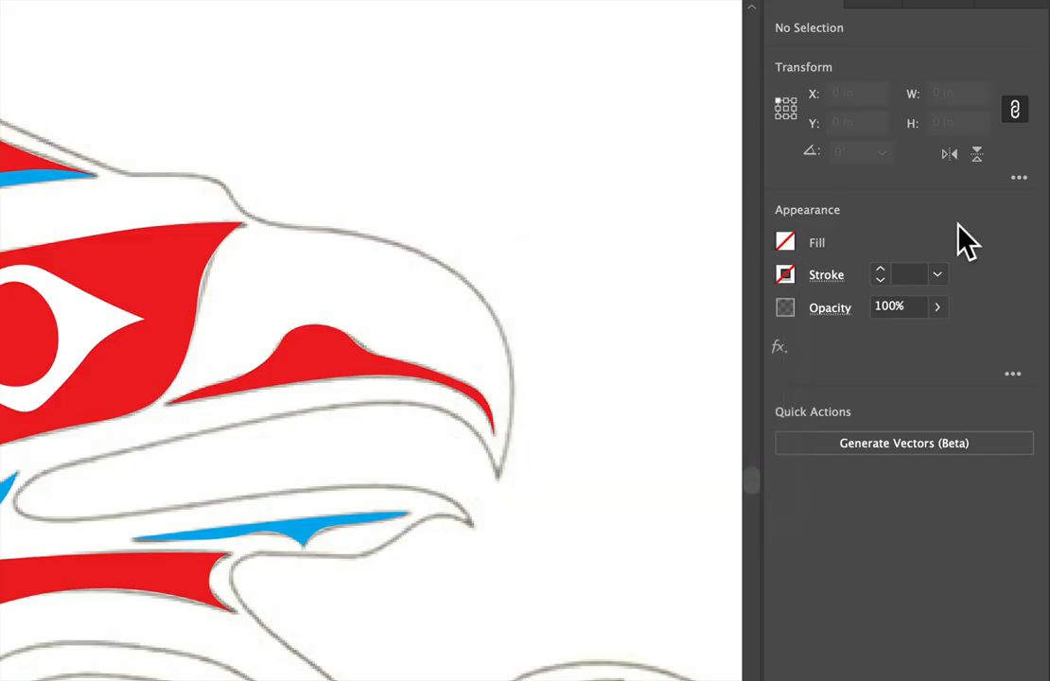
pyautogui.click(787, 275)
pyautogui.click(584, 356)
pyautogui.click(912, 242)
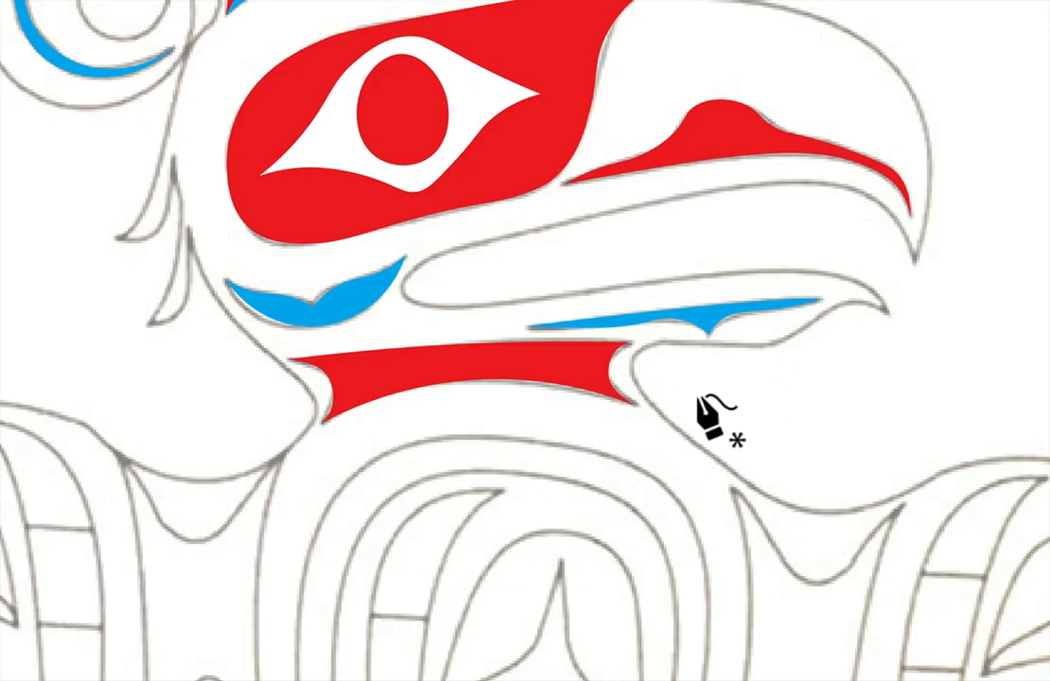
# Step: Start tracing the head's outer outline in black, from the throat up around the corner under the lower beak
pyautogui.click(703, 446)
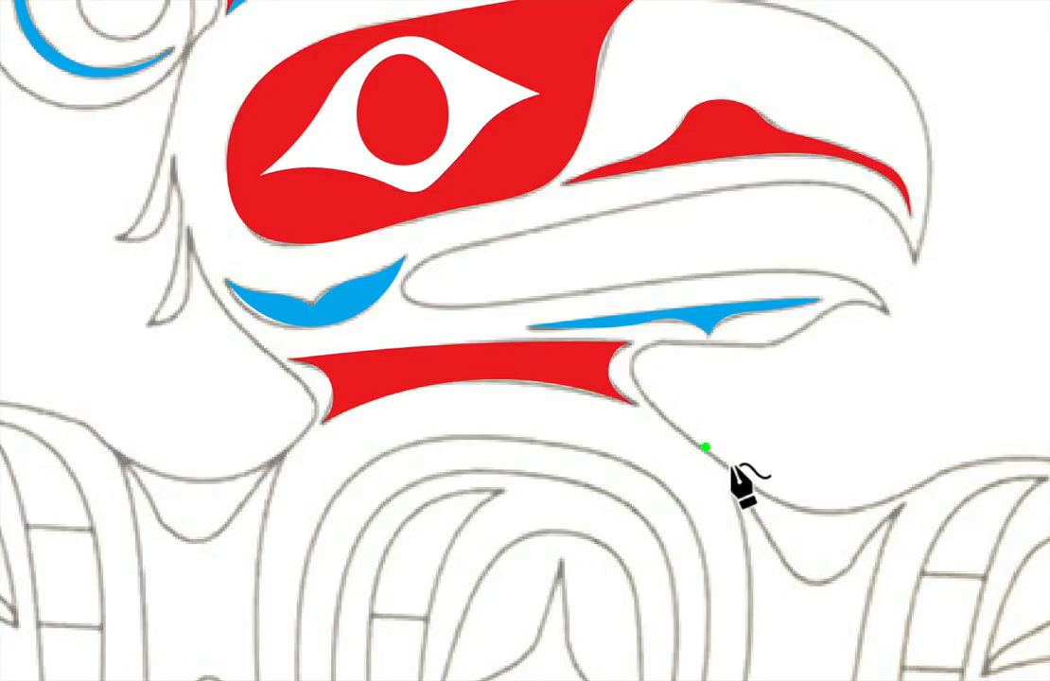
pyautogui.click(640, 389)
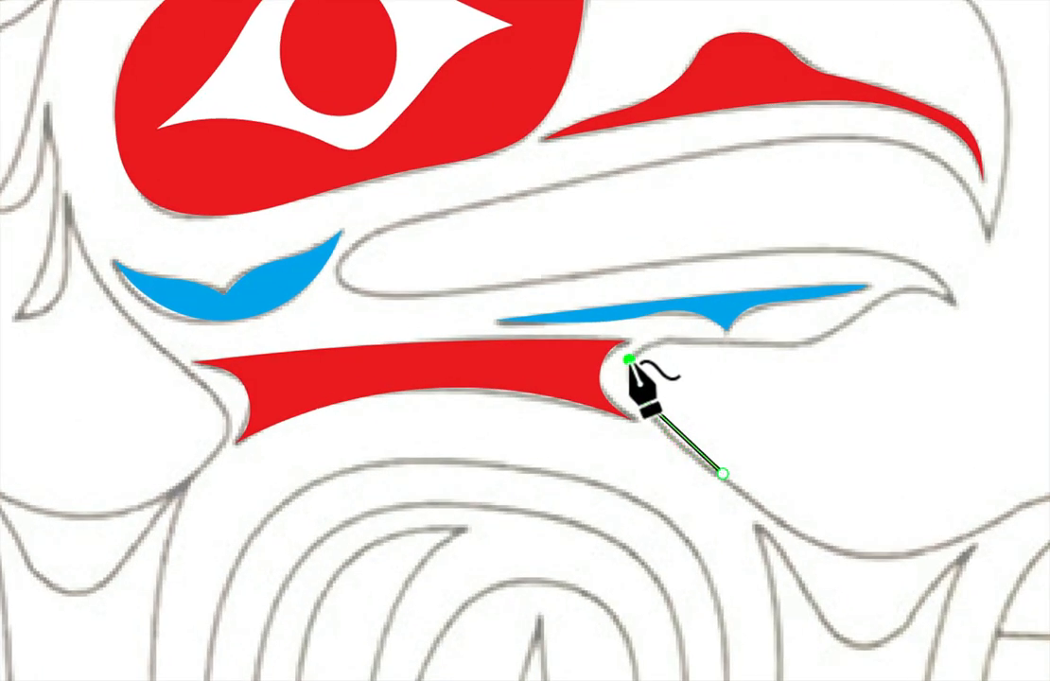
pyautogui.moveTo(629, 360); pyautogui.dragTo(684, 369)
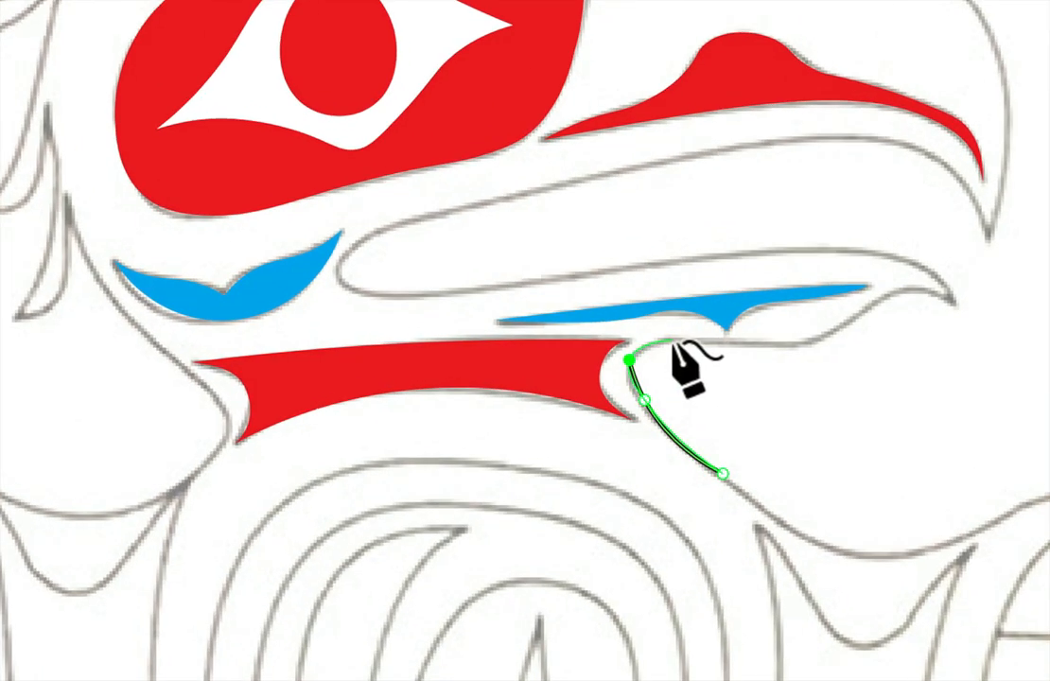
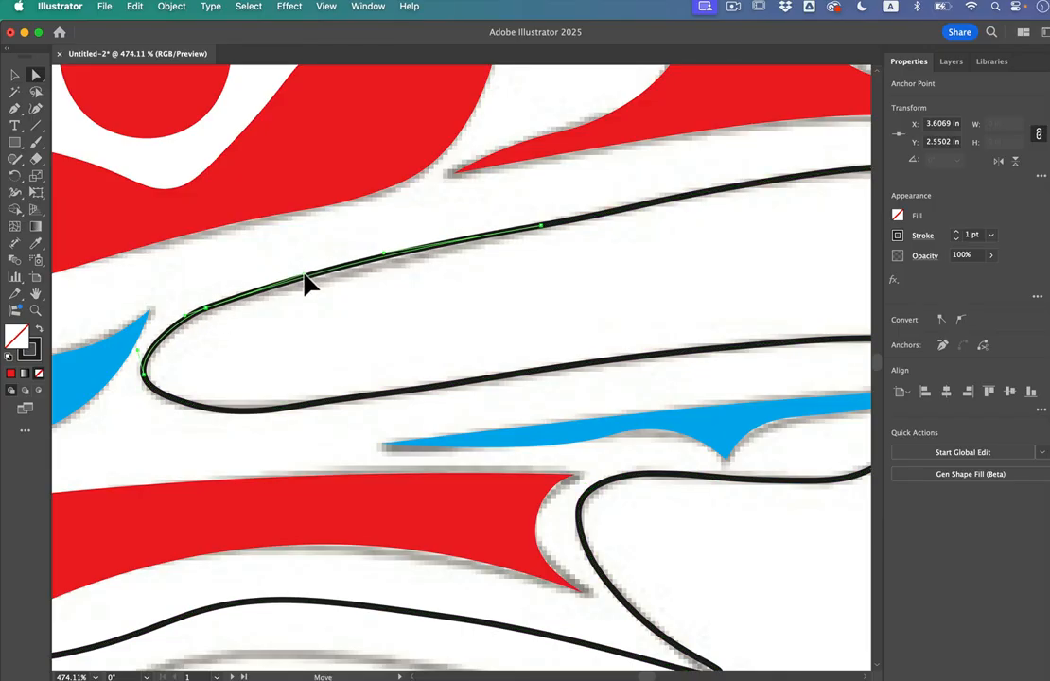
# Step: Adjust the anchor points and curves of the head outline along the upper edge of the open beak
pyautogui.click(388, 272)
pyautogui.hscroll(2, 454, 256)
pyautogui.hscroll(5, 479, 248)
pyautogui.press('super+a')
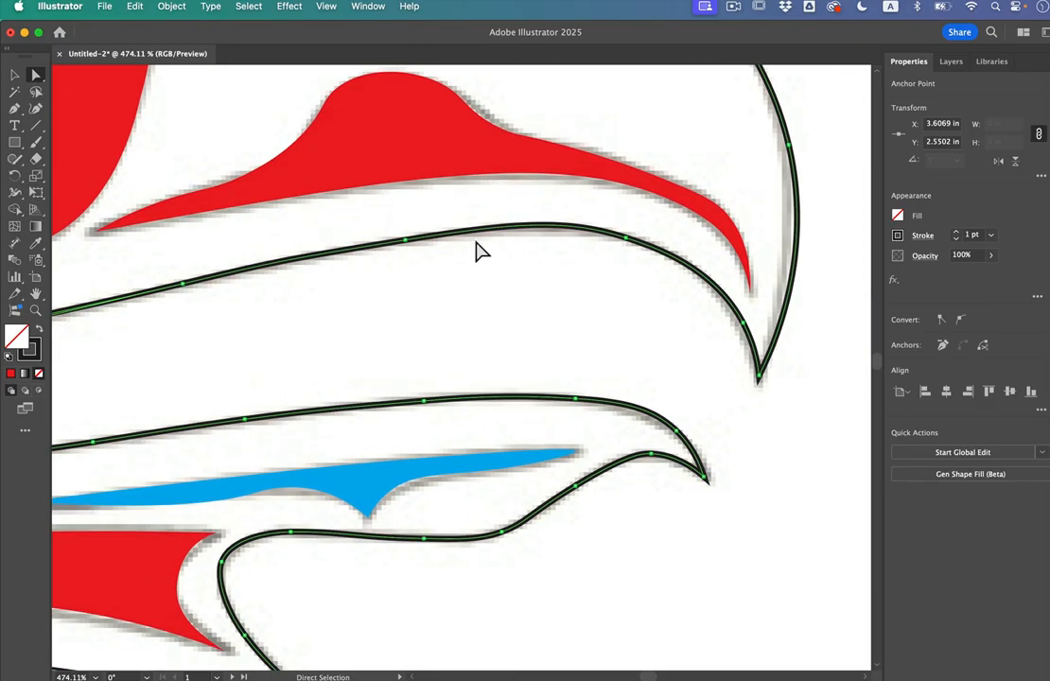
pyautogui.click(626, 238)
pyautogui.moveTo(516, 226); pyautogui.dragTo(491, 228)
pyautogui.moveTo(570, 219); pyautogui.dragTo(569, 223)
# Step: Reposition the head outline's anchor points where the crest spiral meets the back of the head
pyautogui.scroll(10, 815, 251)
pyautogui.hscroll(-8, 815, 251)
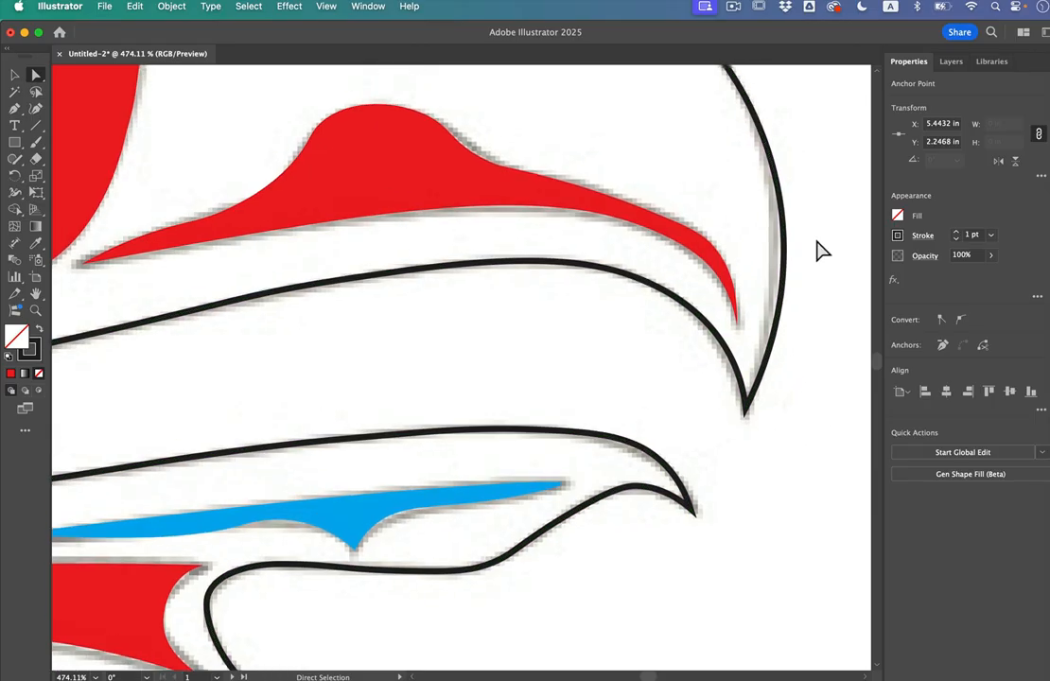
pyautogui.scroll(-6, 819, 250)
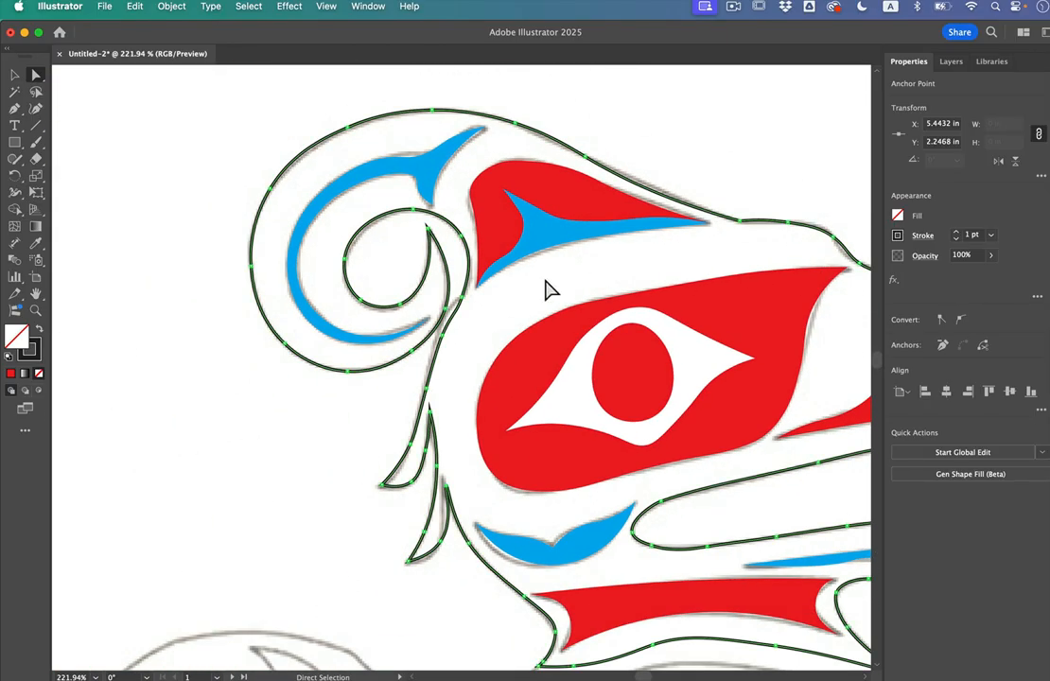
pyautogui.scroll(5, 546, 290)
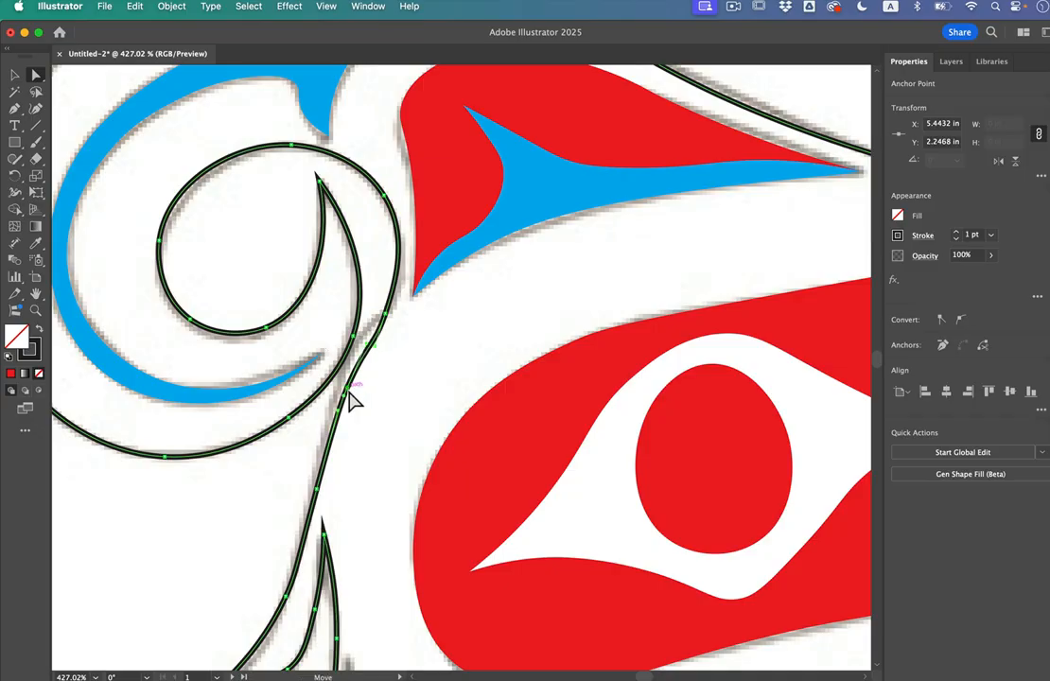
pyautogui.moveTo(350, 402); pyautogui.dragTo(347, 398)
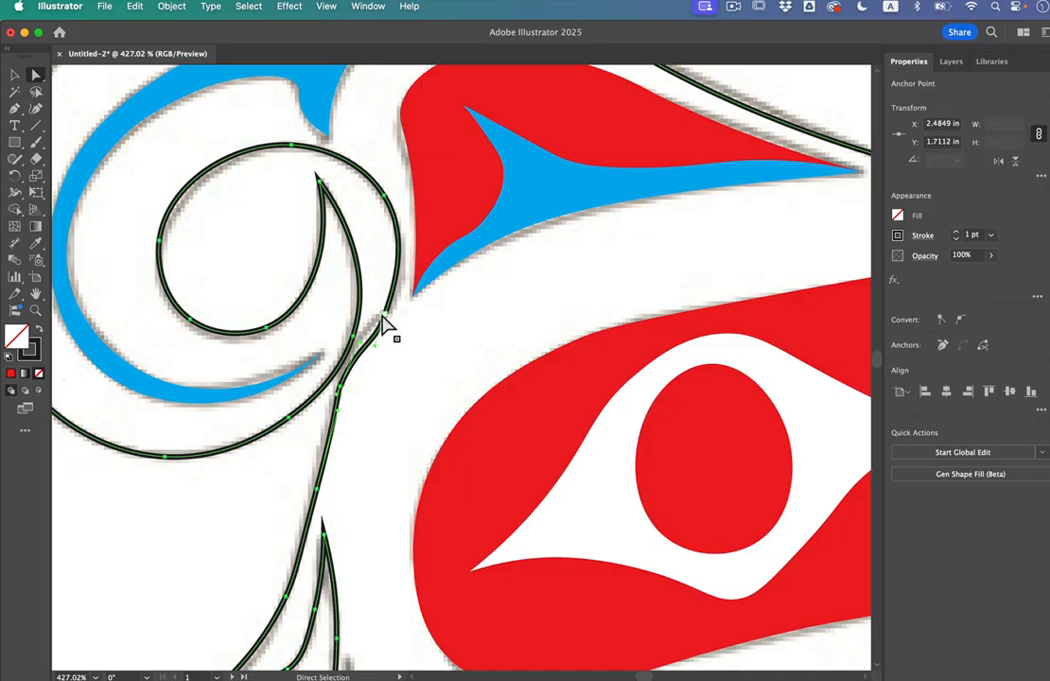
pyautogui.moveTo(383, 326); pyautogui.dragTo(389, 308)
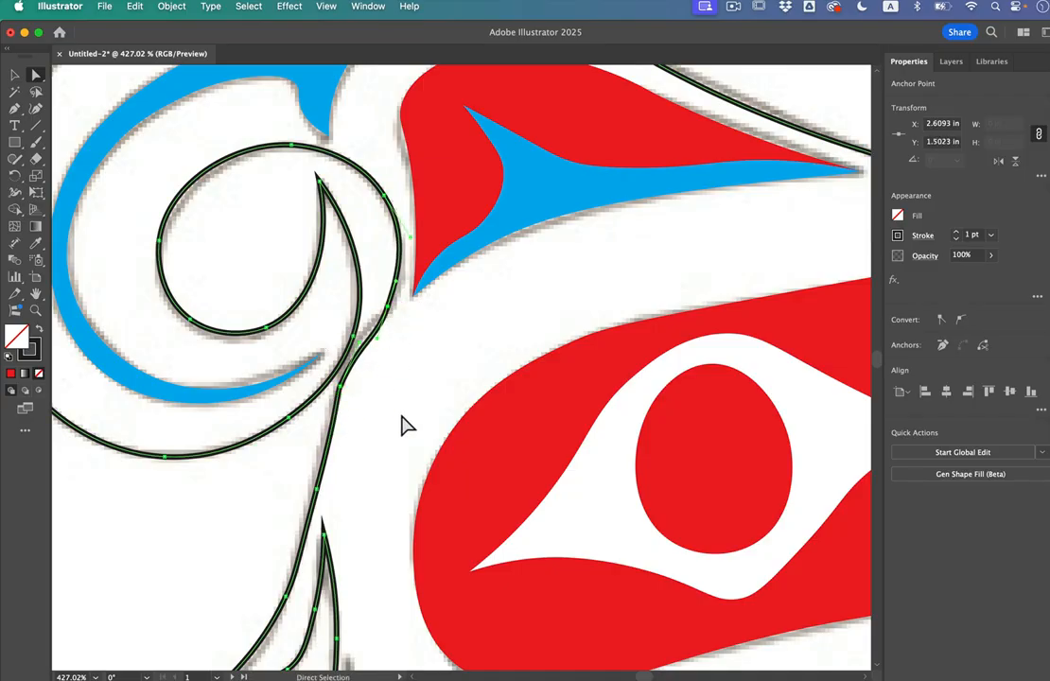
pyautogui.scroll(-5, 402, 425)
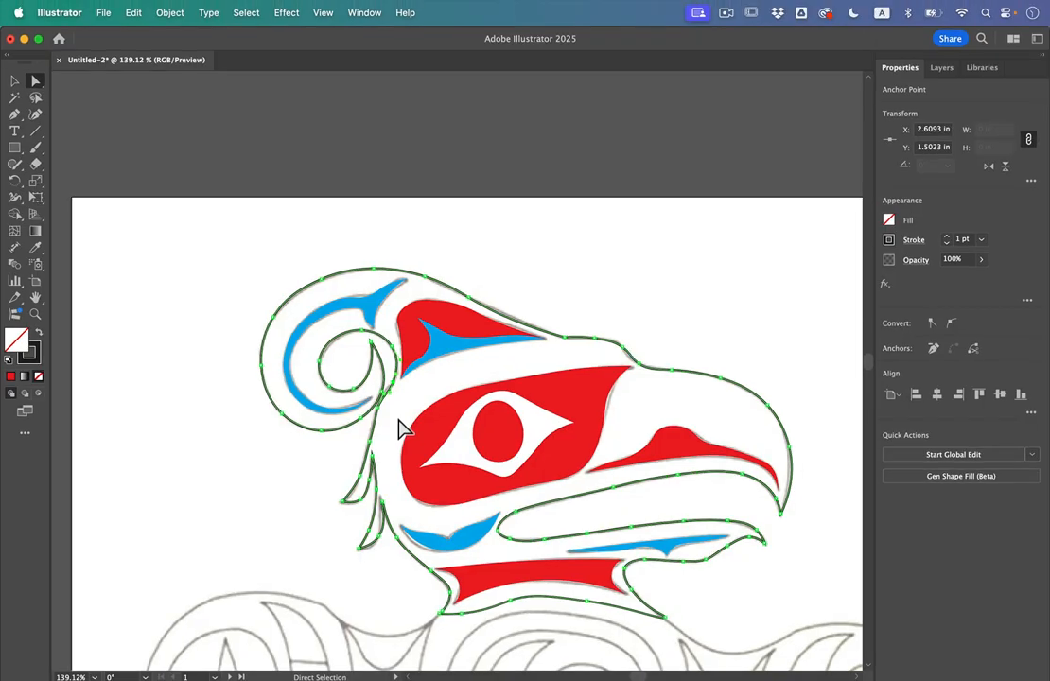
# Step: Swap the head outline's black stroke to a solid fill and send the shape behind the colored details
pyautogui.scroll(3, 402, 430)
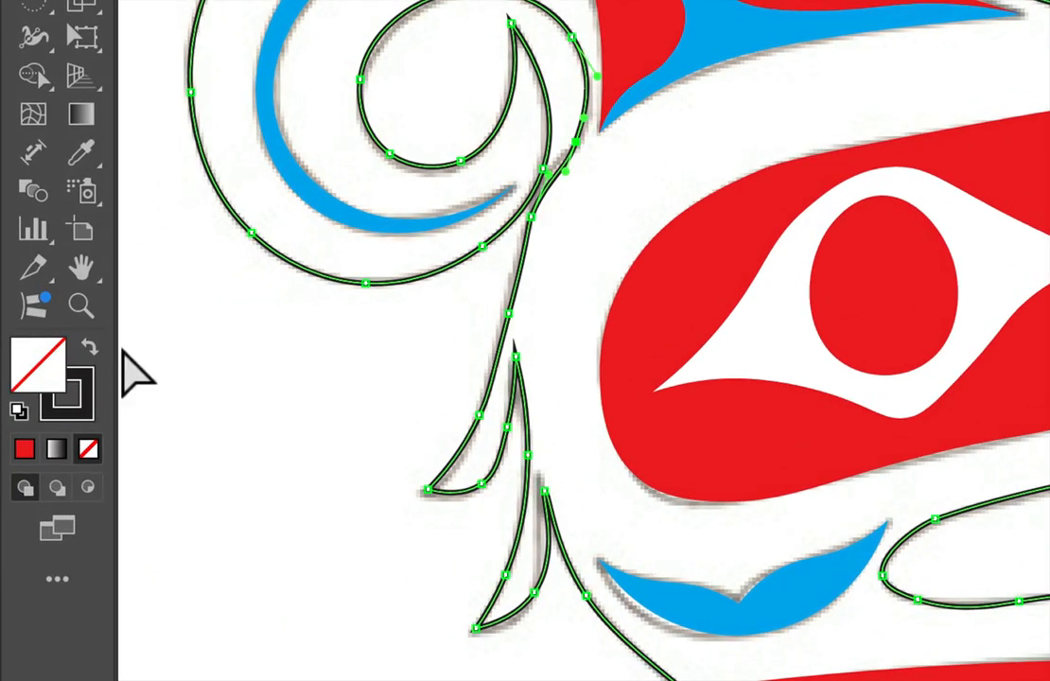
pyautogui.click(94, 348)
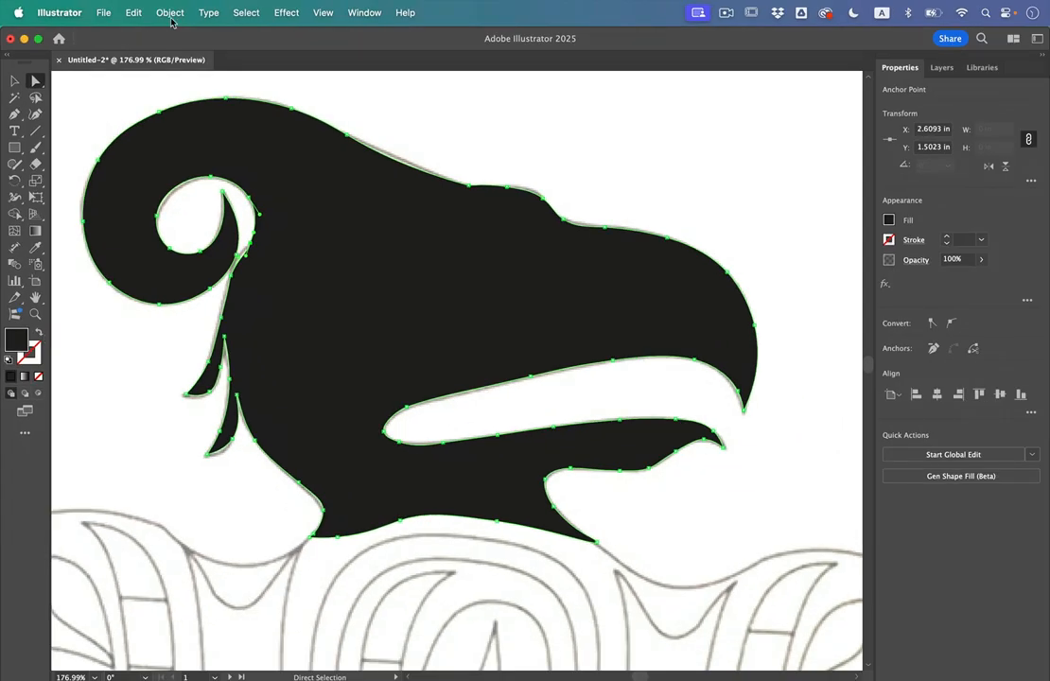
pyautogui.click(170, 14)
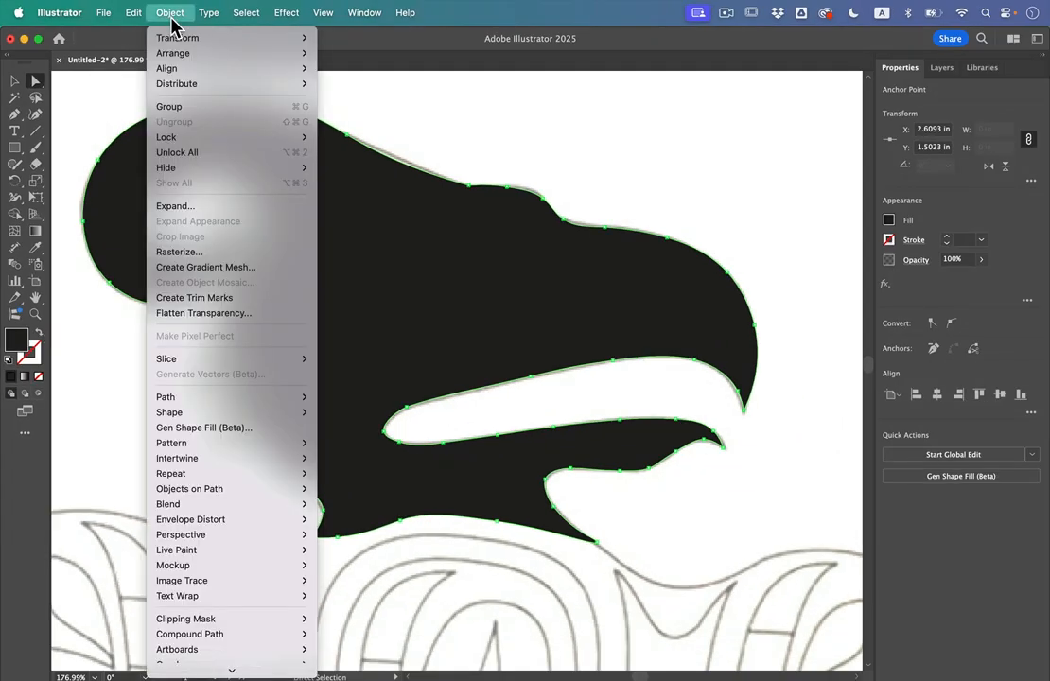
pyautogui.moveTo(170, 53)
pyautogui.click(367, 99)
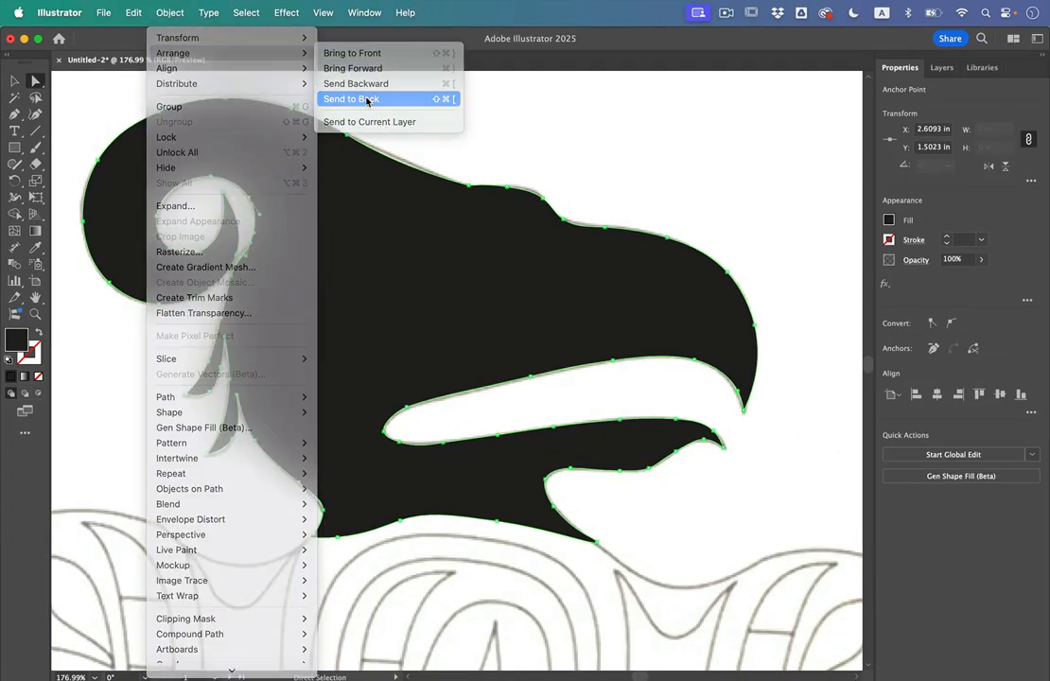
pyautogui.scroll(-3, 534, 239)
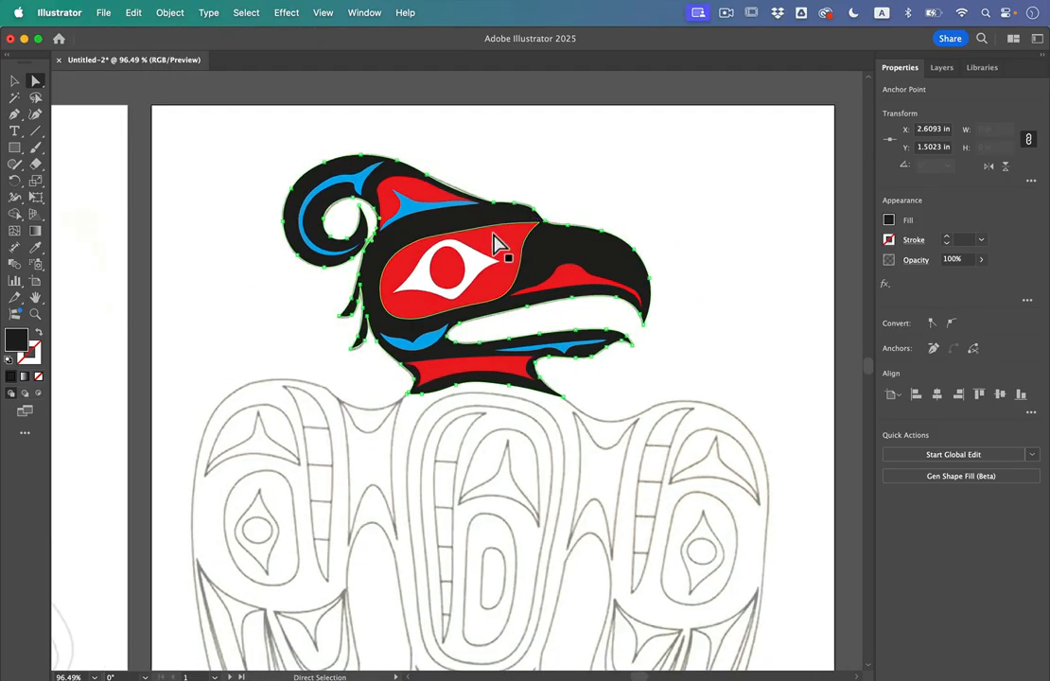
pyautogui.press('v')
pyautogui.click(579, 174)
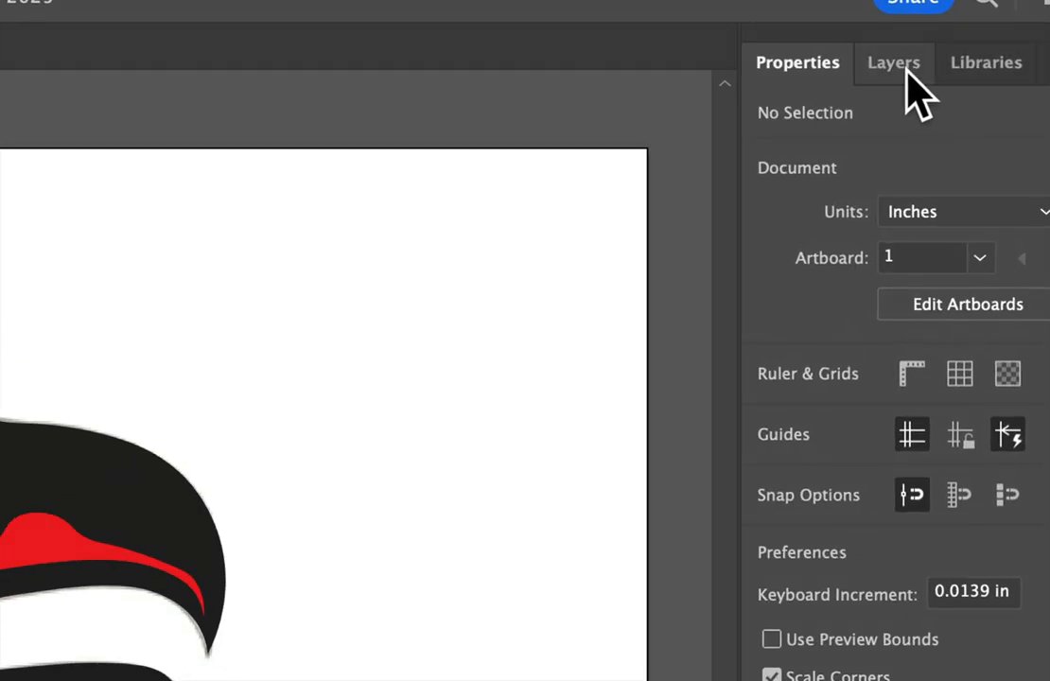
# Step: Hide the Thunderbird template layer so that only the traced head artwork shows on the artboard
pyautogui.click(941, 67)
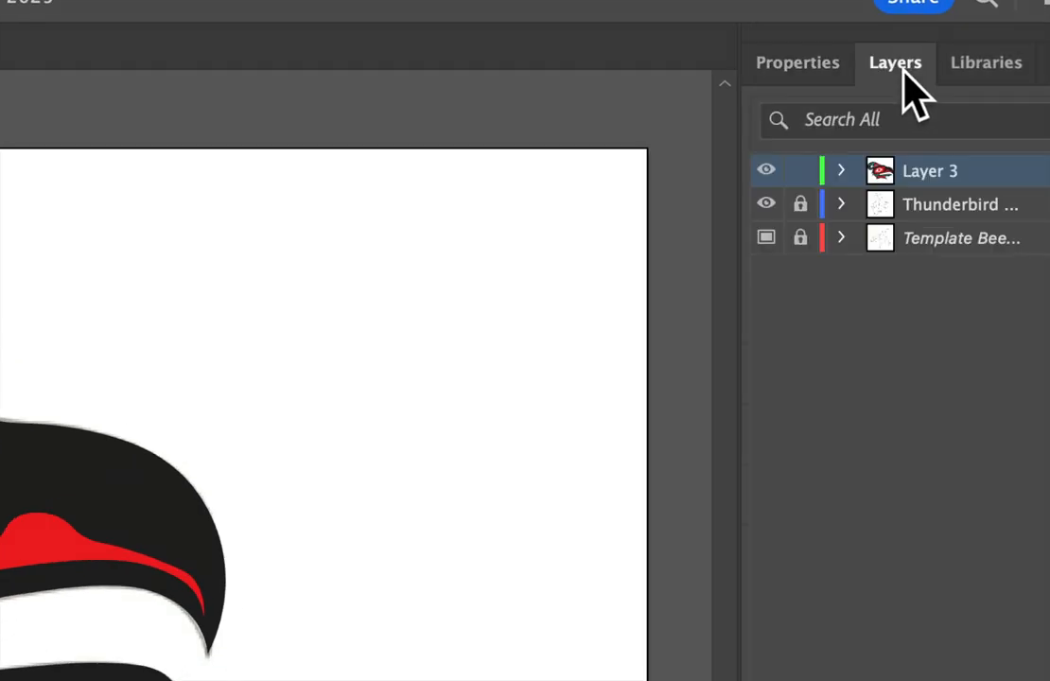
pyautogui.click(765, 204)
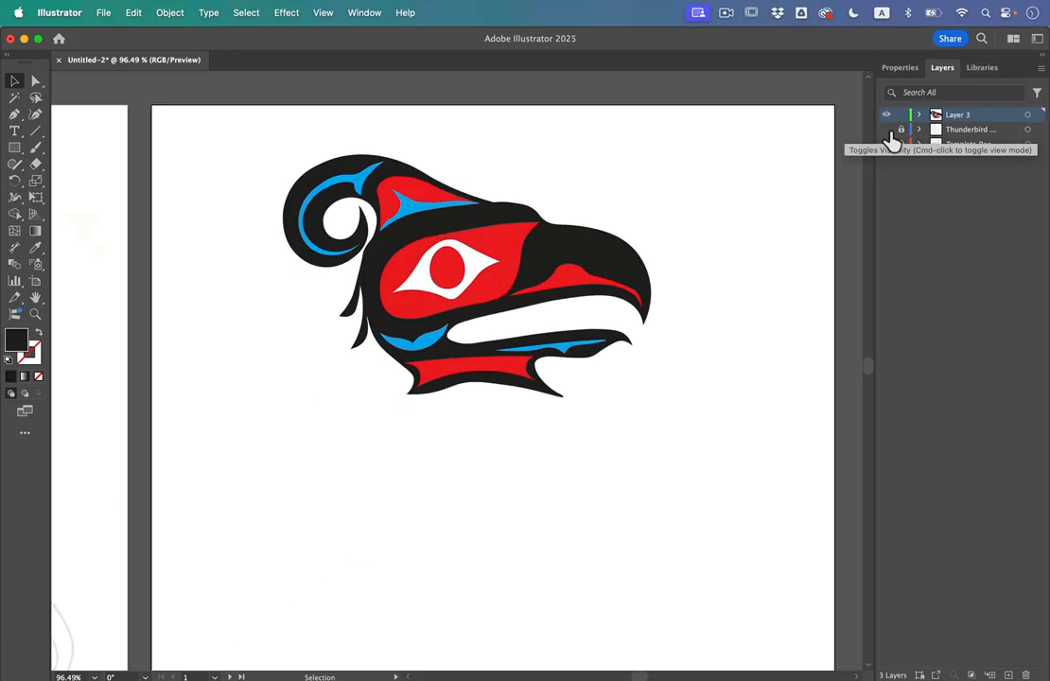
pyautogui.scroll(3, 574, 368)
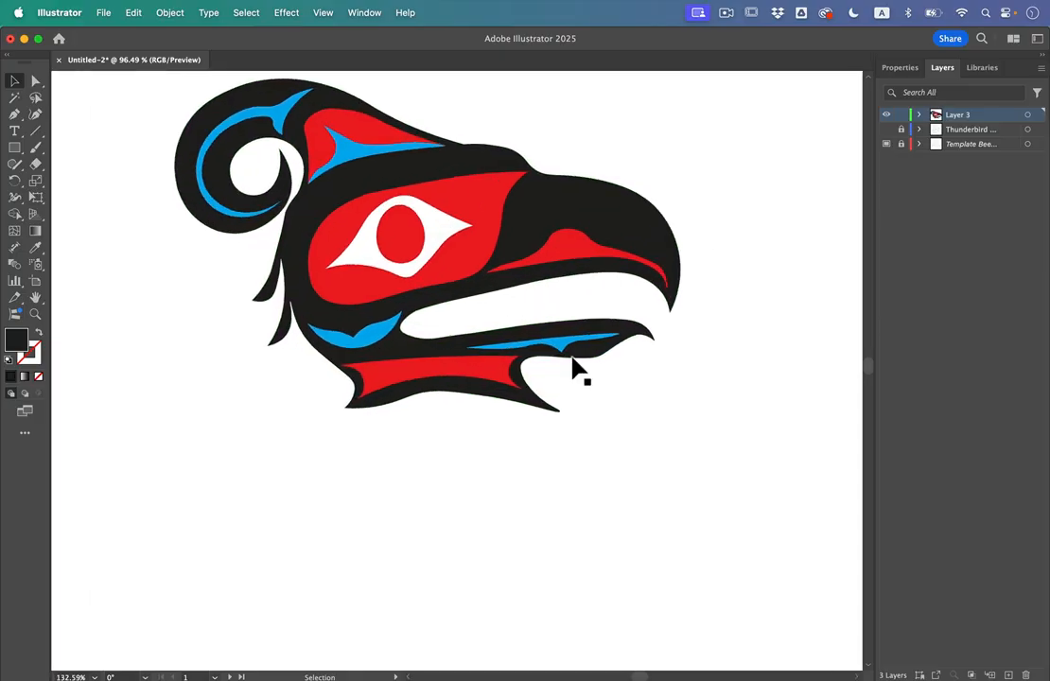
# Step: Change the fill of the thin pointed shape on the lower beak from light blue to white
pyautogui.click(601, 381)
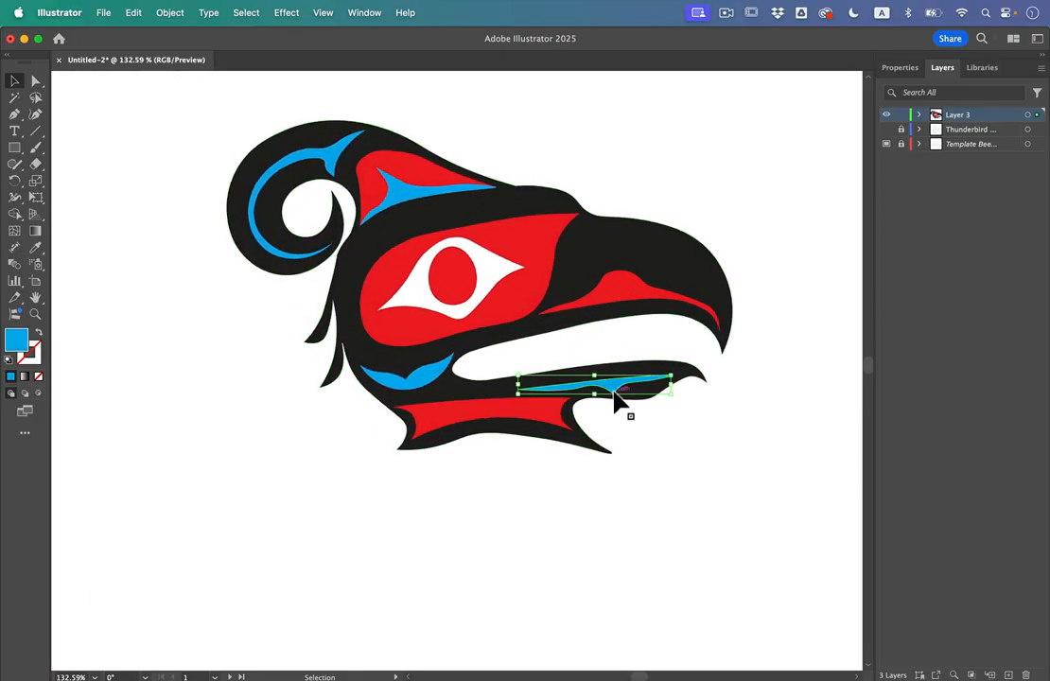
pyautogui.click(894, 69)
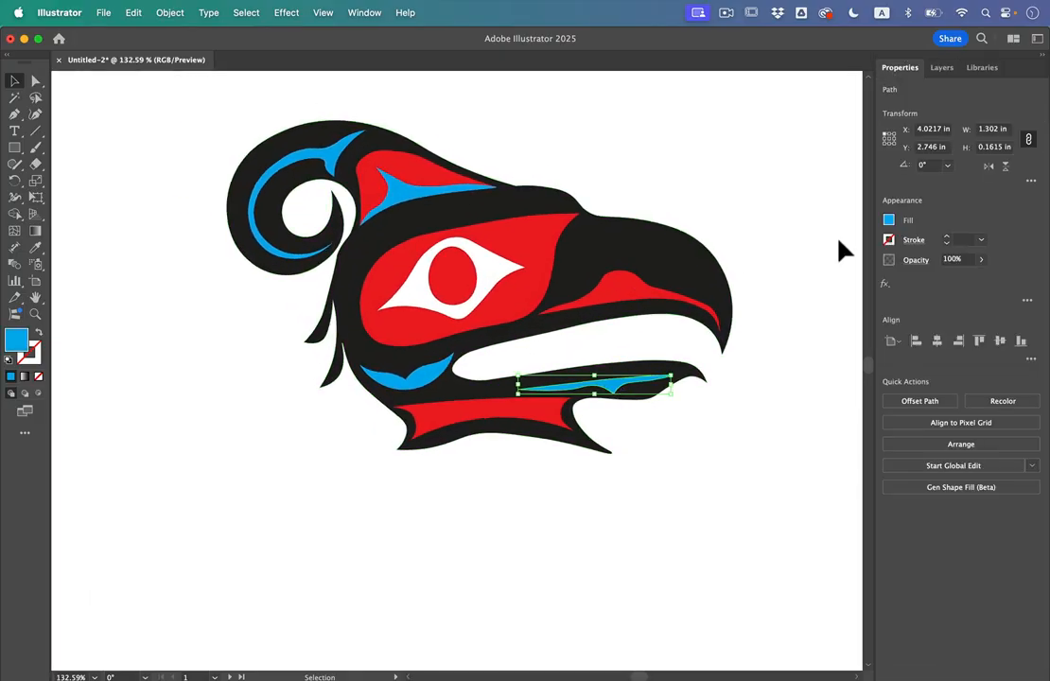
pyautogui.click(888, 221)
pyautogui.click(756, 270)
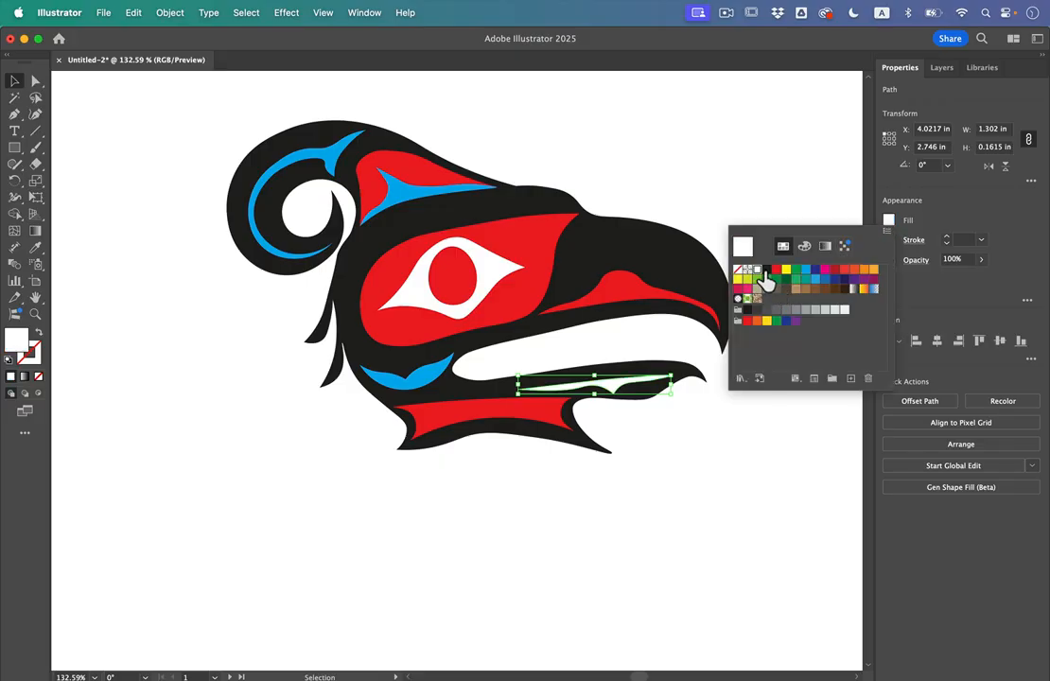
# Step: Change the fill of the curled accent inside the head's crest spiral from light blue to white
pyautogui.click(426, 377)
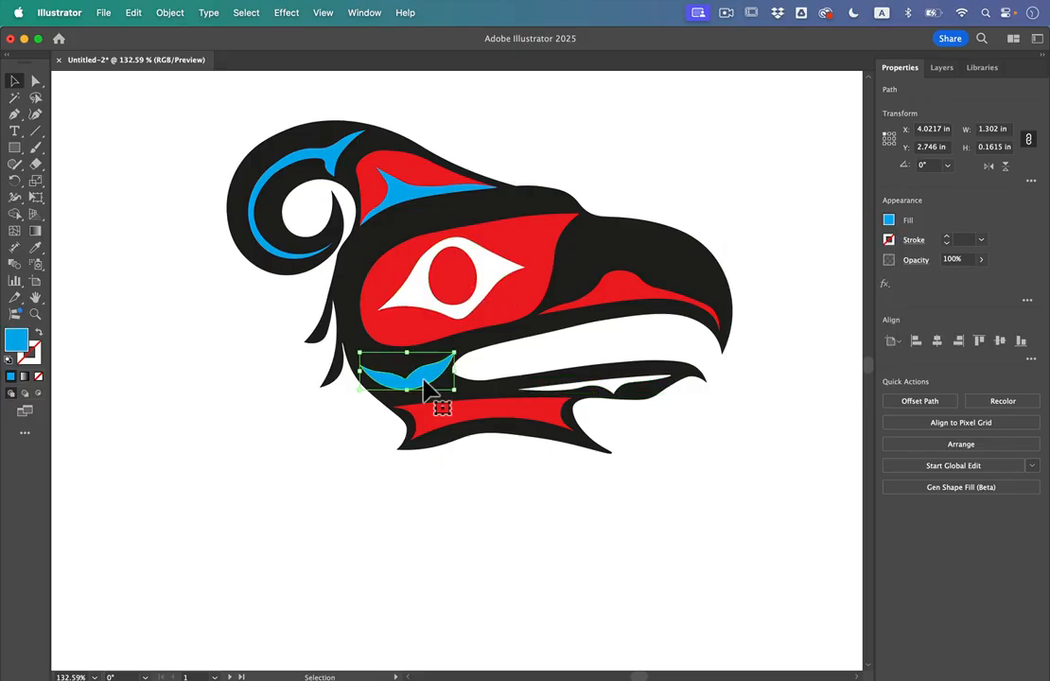
pyautogui.click(267, 157)
pyautogui.click(888, 220)
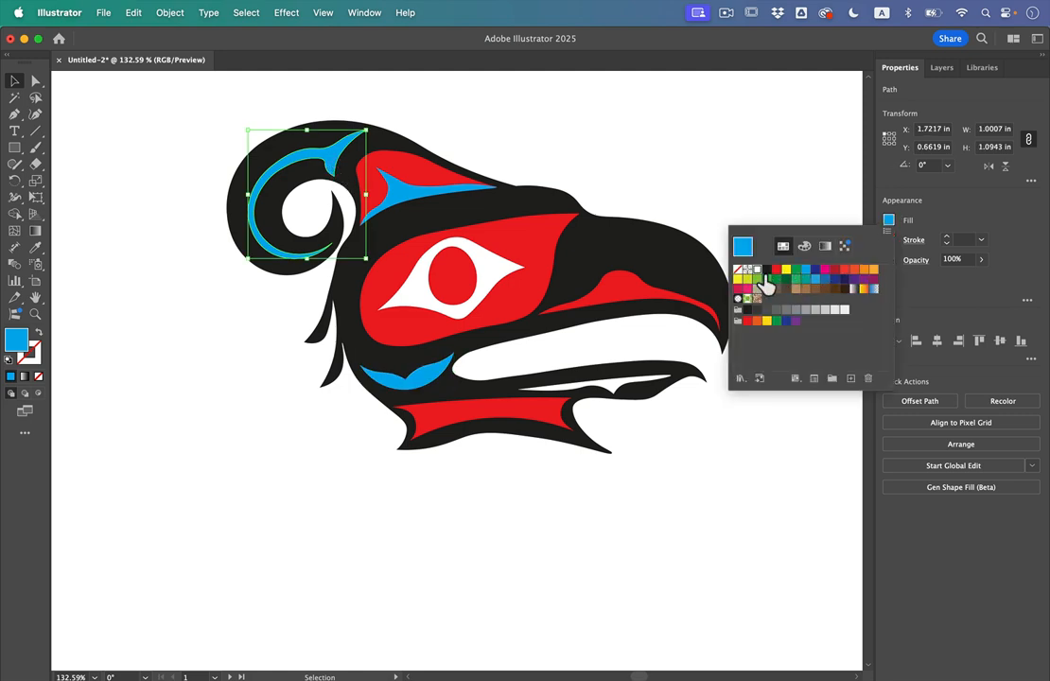
pyautogui.click(760, 273)
pyautogui.click(719, 168)
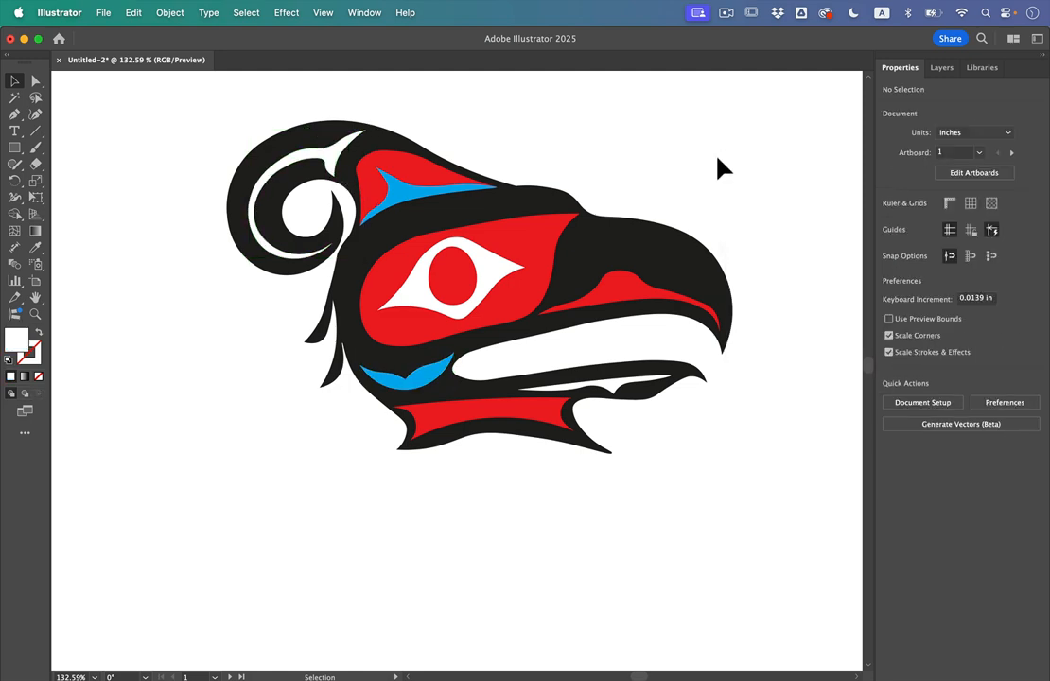
# Step: Change the fill of the red shape along the upper beak to the C=70 M=15 Y=0 K=0 blue
pyautogui.click(619, 289)
pyautogui.click(890, 222)
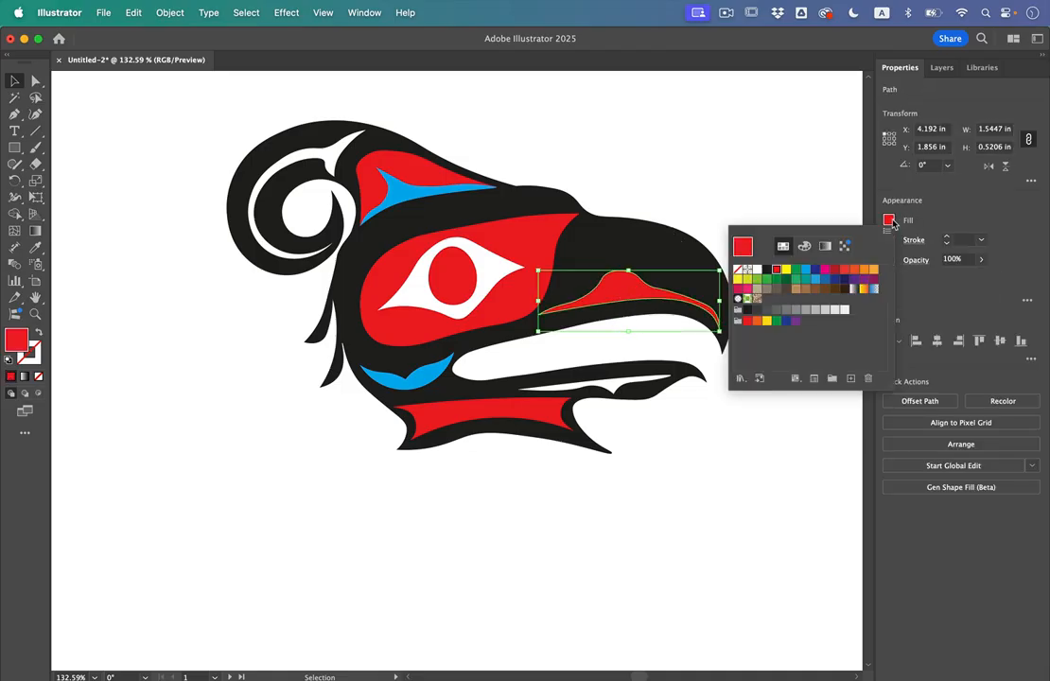
pyautogui.click(807, 273)
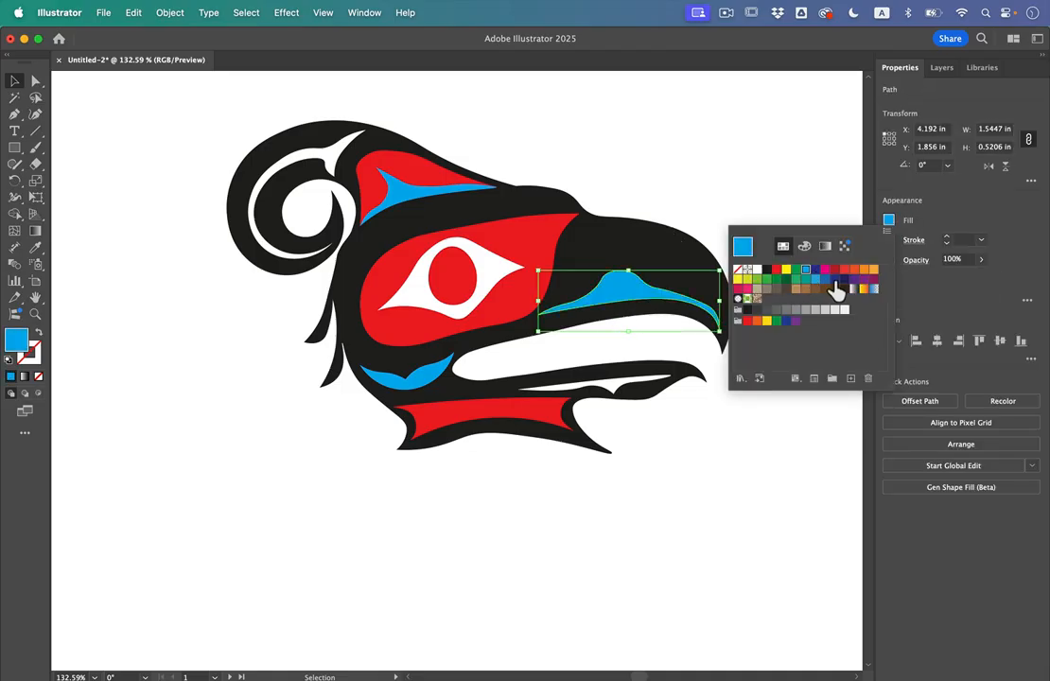
pyautogui.click(826, 282)
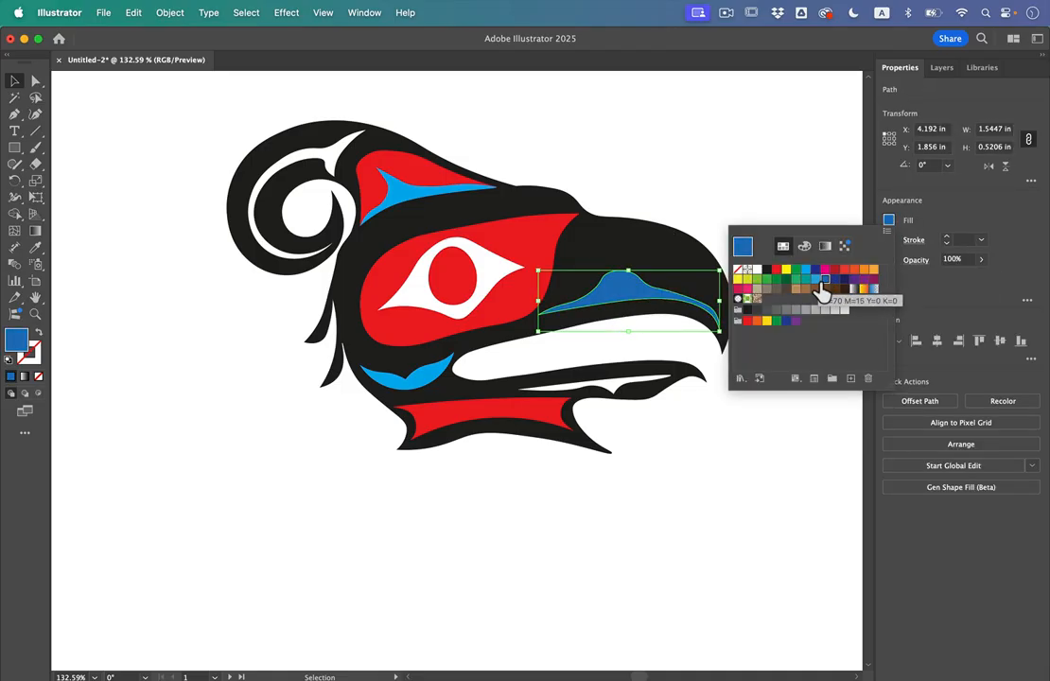
pyautogui.click(731, 135)
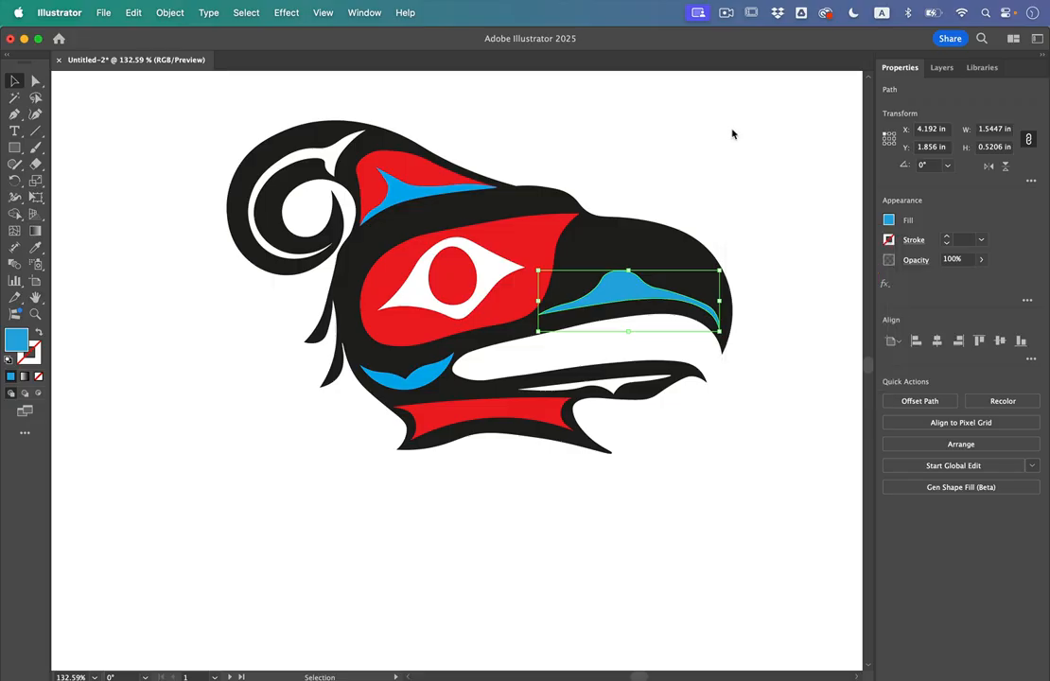
# Step: Recolor the blue crest accent and the cheek shape below the eye with the C=70 M=15 Y=0 K=0 blue
pyautogui.click(456, 197)
pyautogui.click(454, 192)
pyautogui.keyDown('shift'); pyautogui.click(422, 388); pyautogui.keyUp('shift')
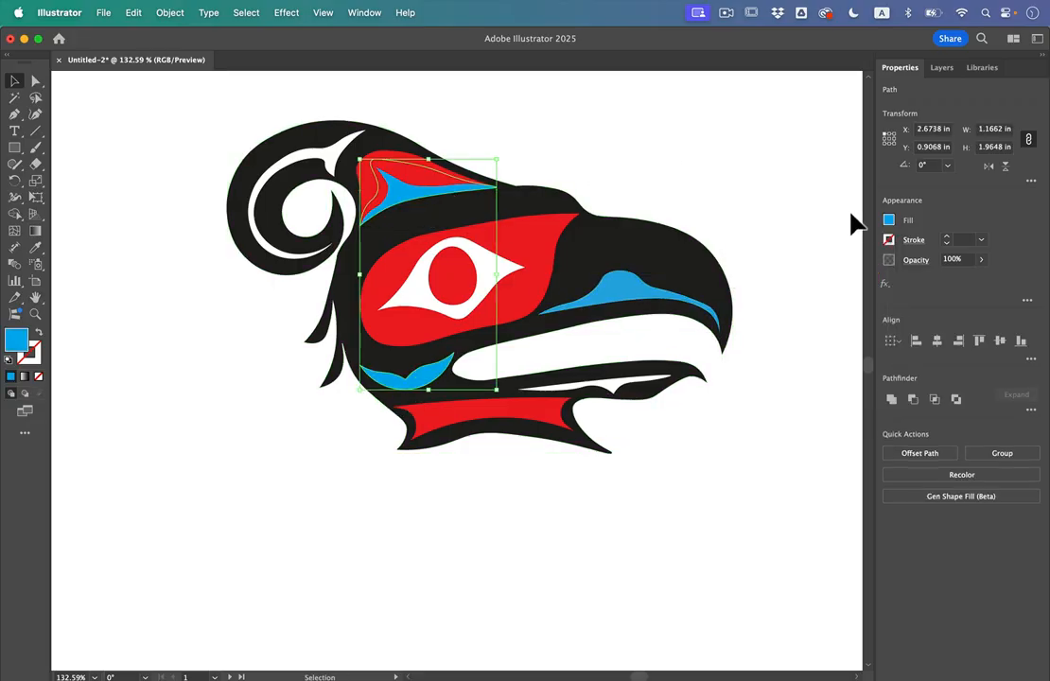
pyautogui.click(888, 221)
pyautogui.click(826, 282)
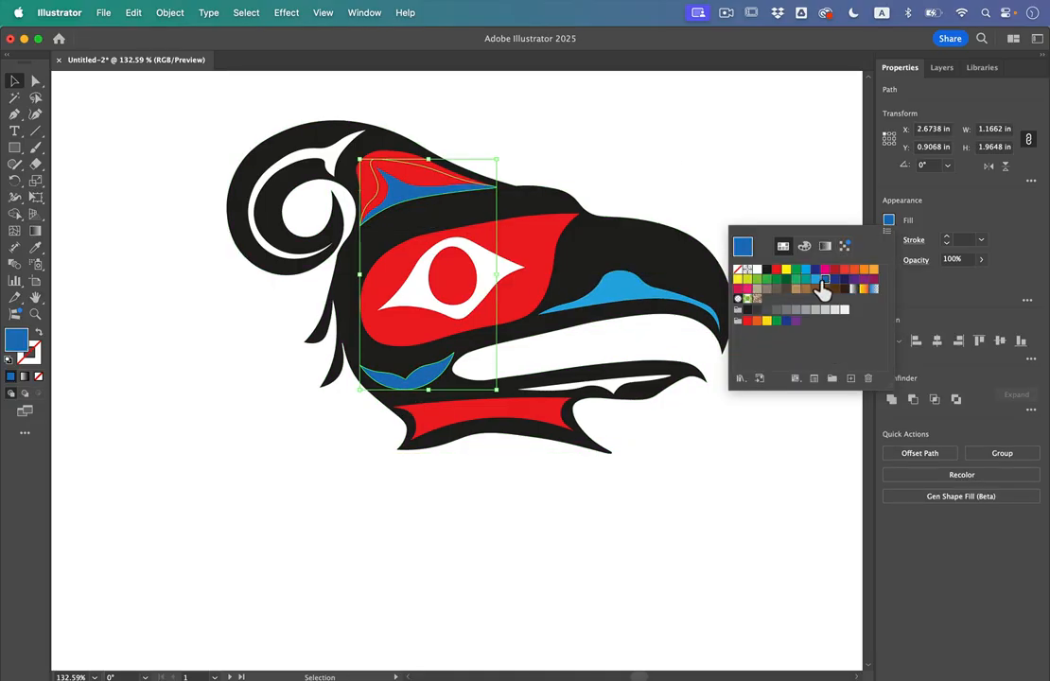
pyautogui.click(816, 281)
pyautogui.click(705, 157)
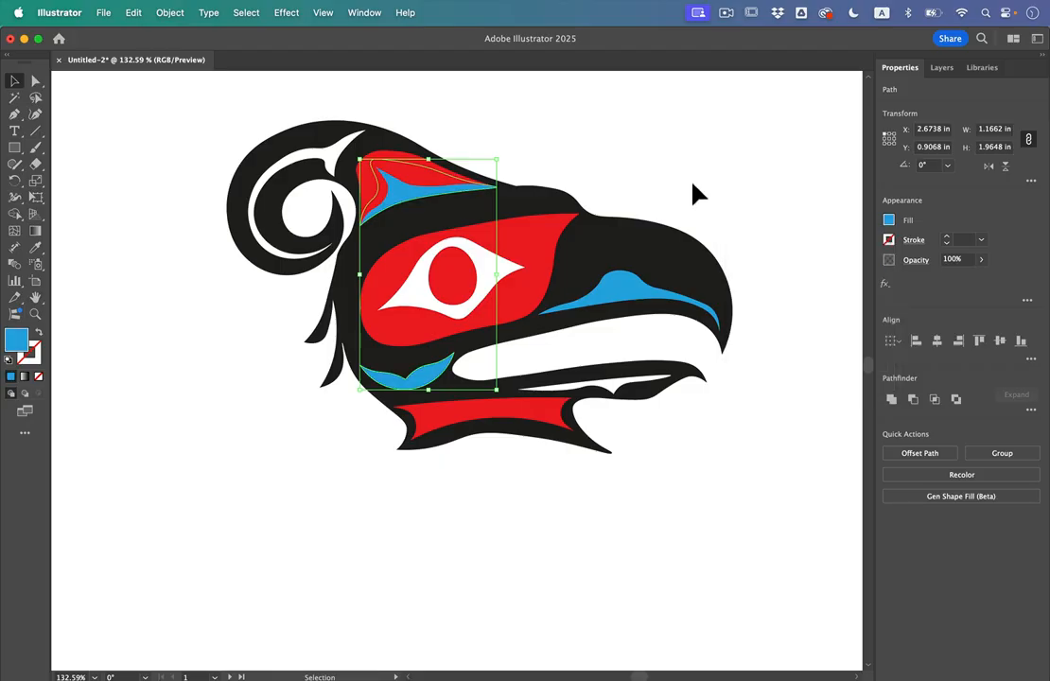
pyautogui.click(693, 186)
# Step: Show the Thunderbird template layer again and examine its body, wing and tail outlines below the traced head
pyautogui.scroll(-5, 693, 179)
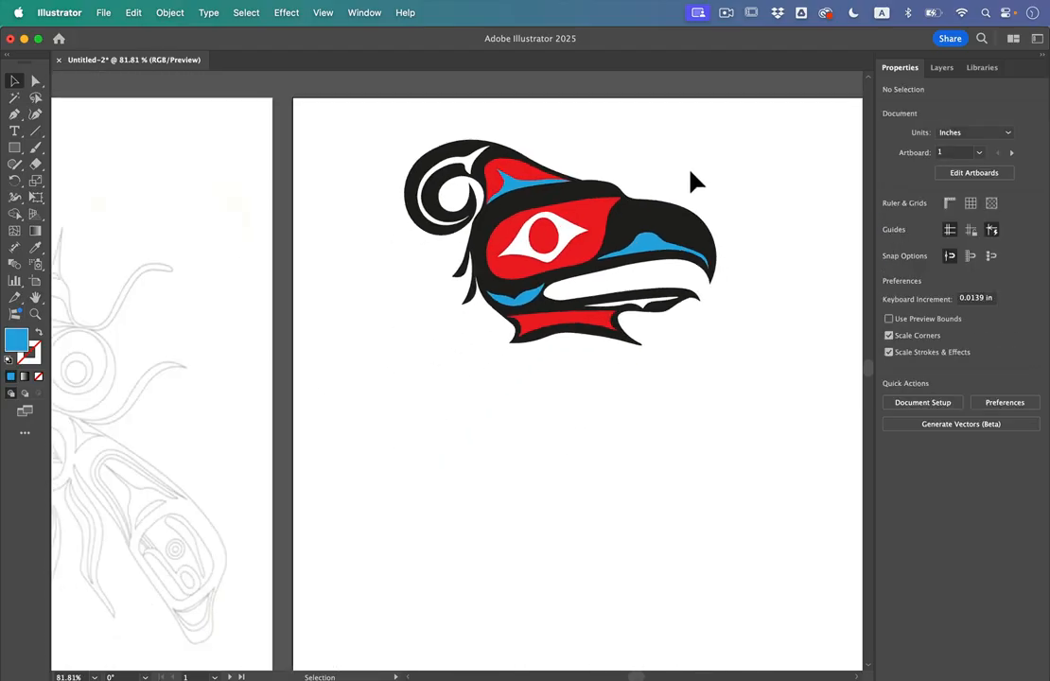
pyautogui.click(940, 68)
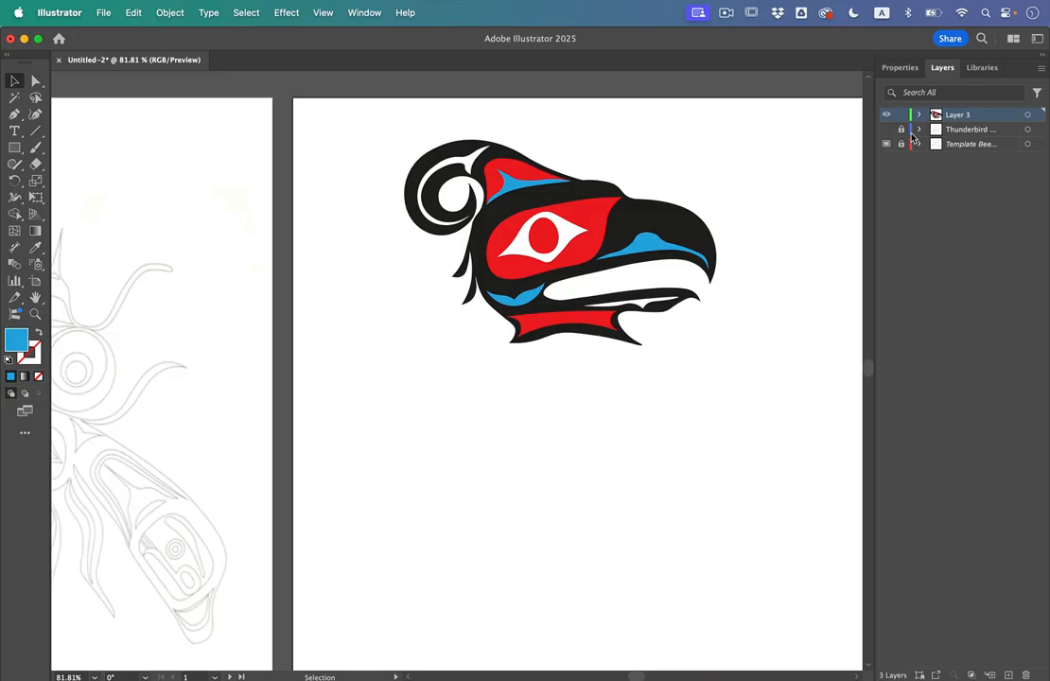
pyautogui.click(887, 130)
pyautogui.scroll(-5, 754, 416)
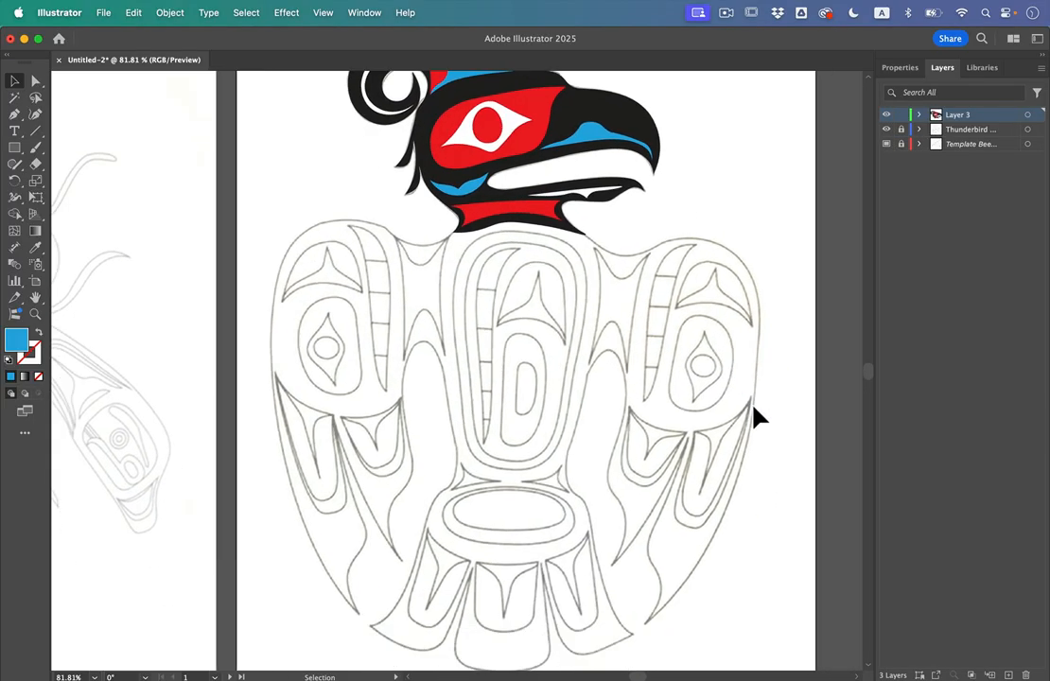
pyautogui.scroll(3, 755, 416)
pyautogui.hscroll(2, 754, 416)
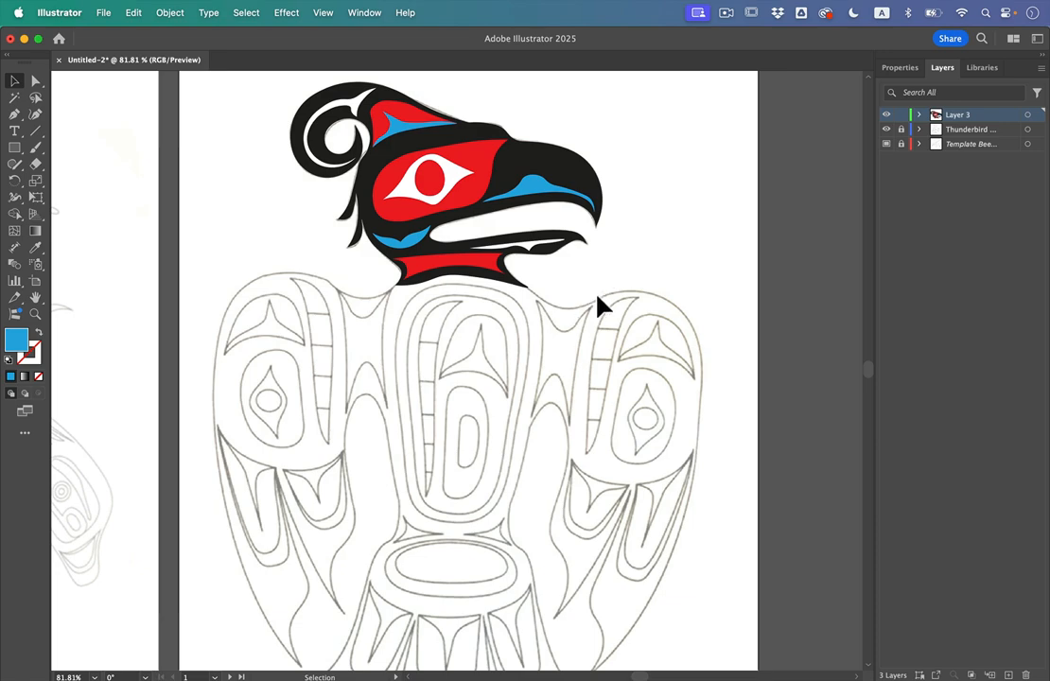
pyautogui.scroll(5, 595, 326)
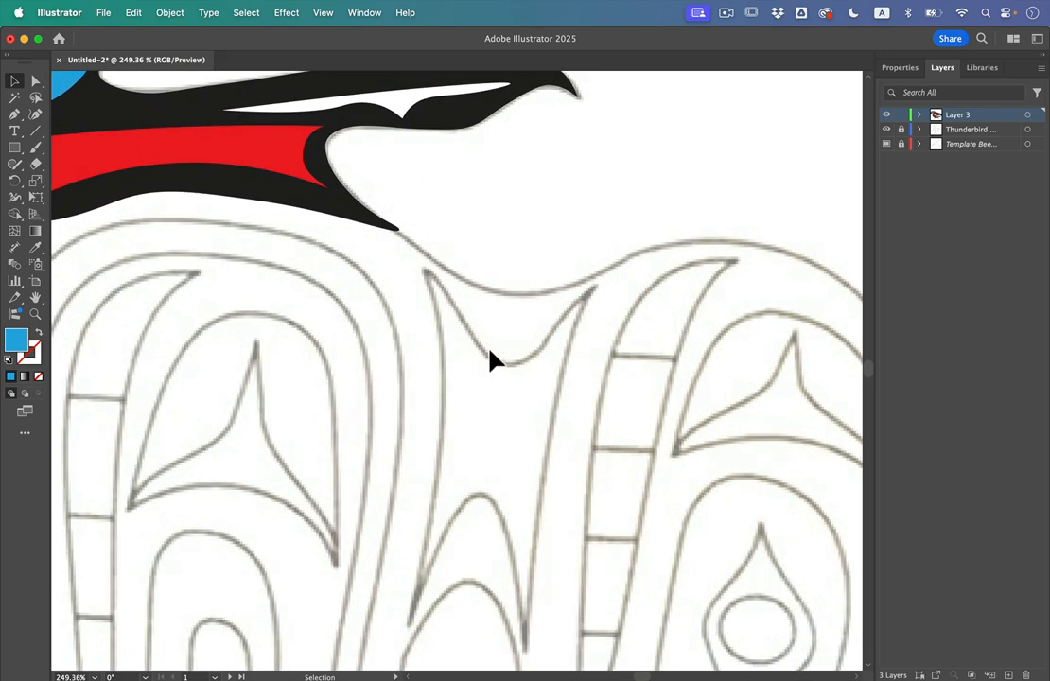
pyautogui.scroll(-5, 491, 360)
pyautogui.scroll(-2, 609, 440)
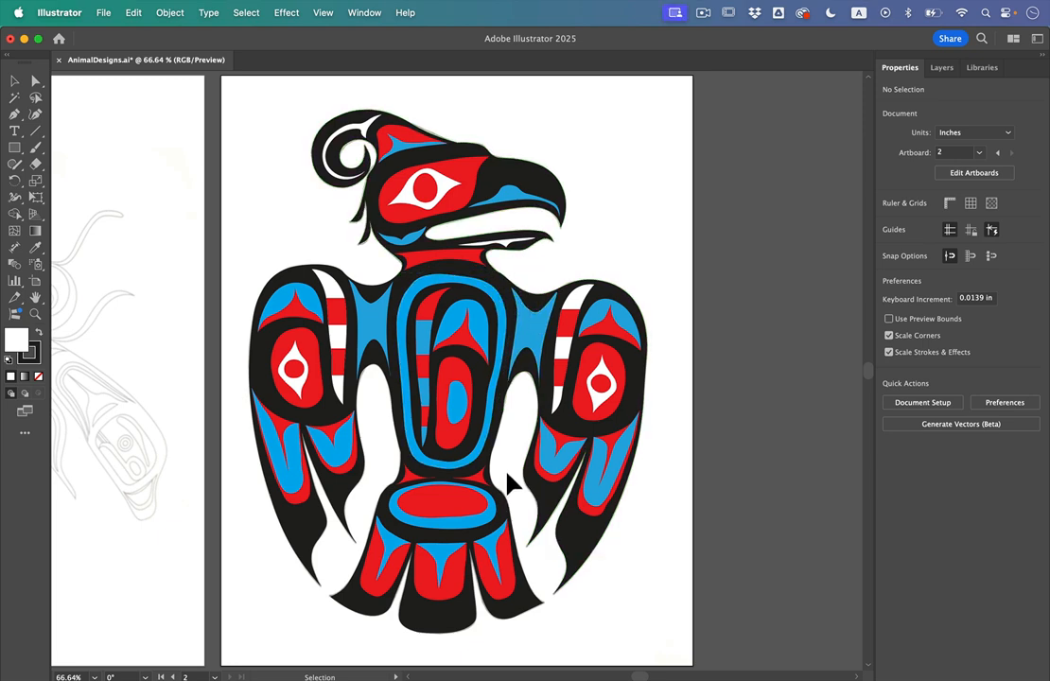
# Step: Reposition the head outline's neck-tip anchor point so the black edge runs smoothly into the shoulder
pyautogui.scroll(3, 535, 334)
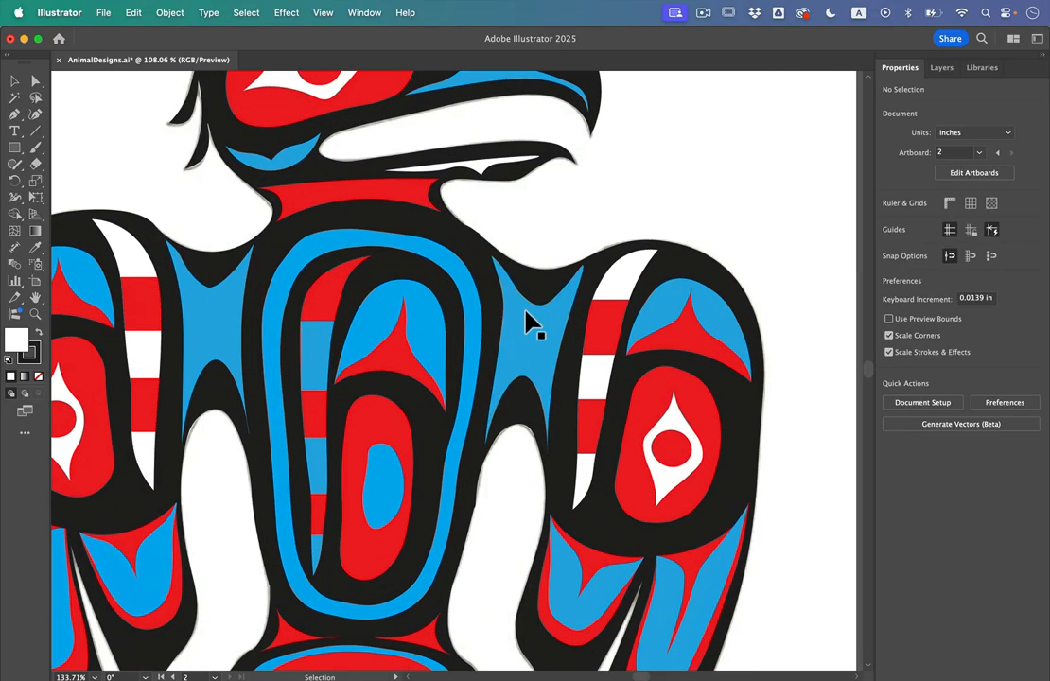
pyautogui.scroll(5, 525, 313)
pyautogui.scroll(1, 464, 214)
pyautogui.press('a')
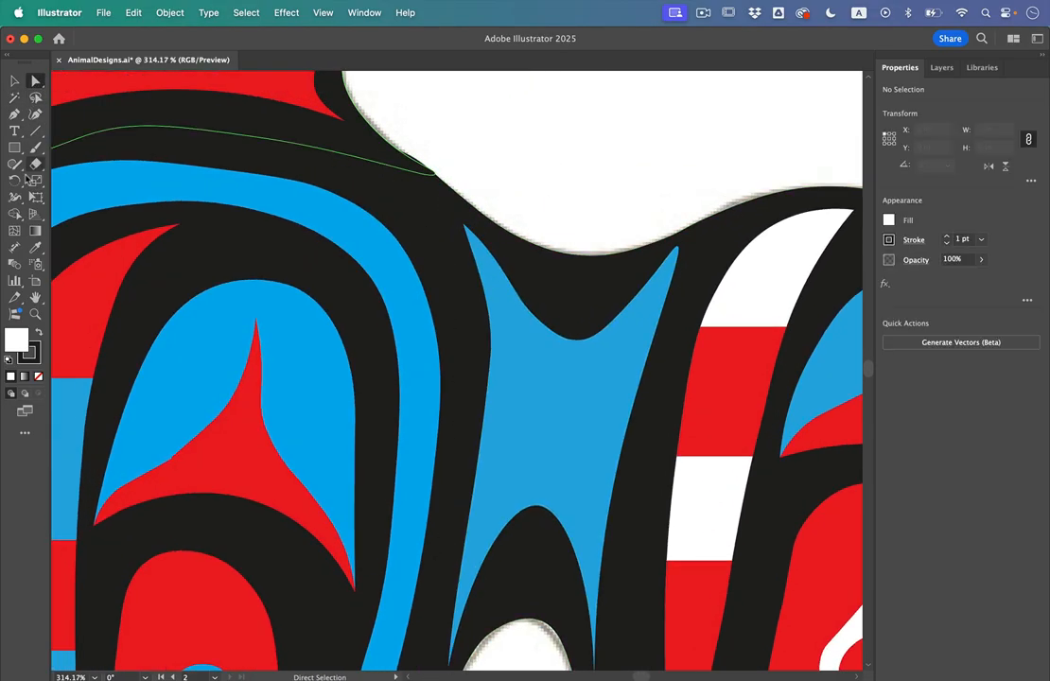
pyautogui.scroll(4, 401, 151)
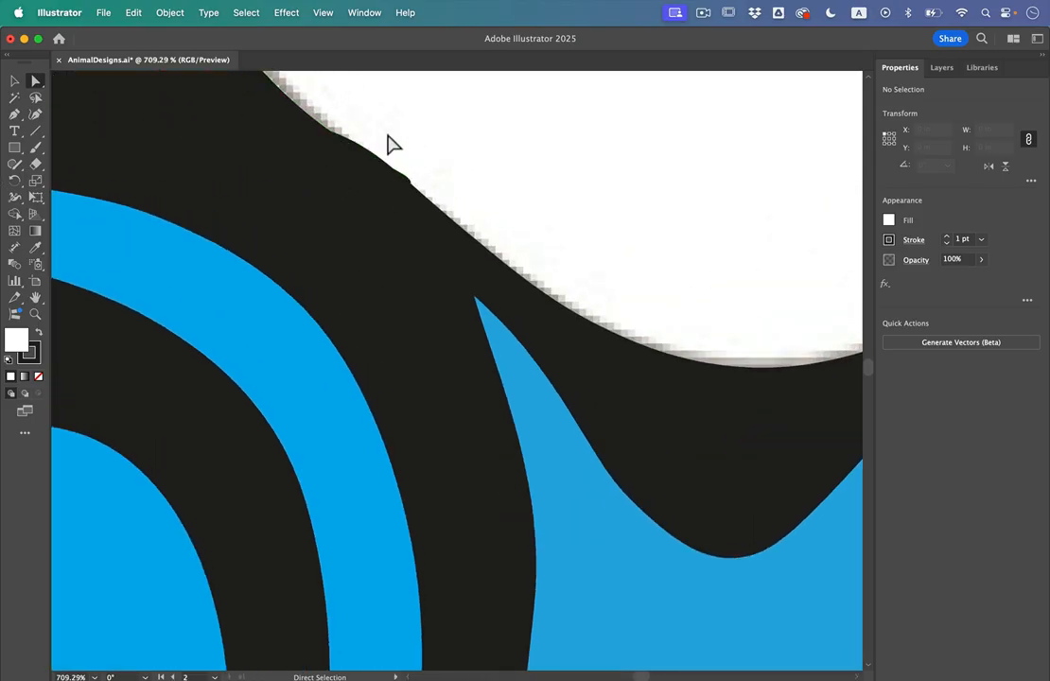
pyautogui.moveTo(410, 187); pyautogui.dragTo(356, 149)
pyautogui.click(435, 173)
pyautogui.scroll(-6, 497, 310)
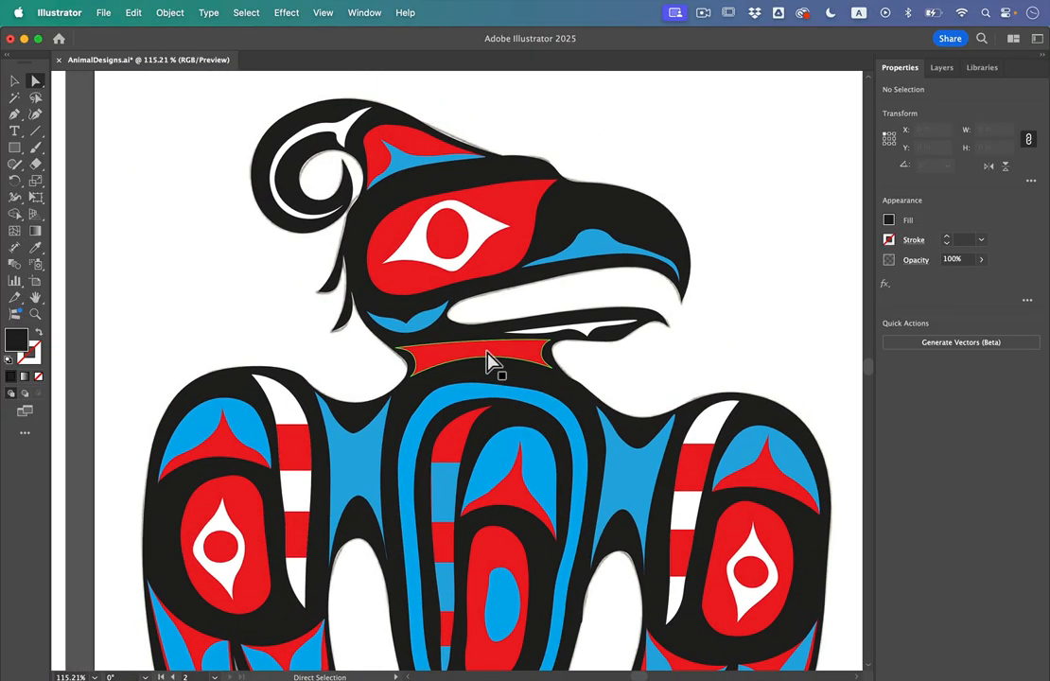
# Step: Change the fills of the upper beak shape and the cheek shape below the eye from blue to white
pyautogui.click(601, 248)
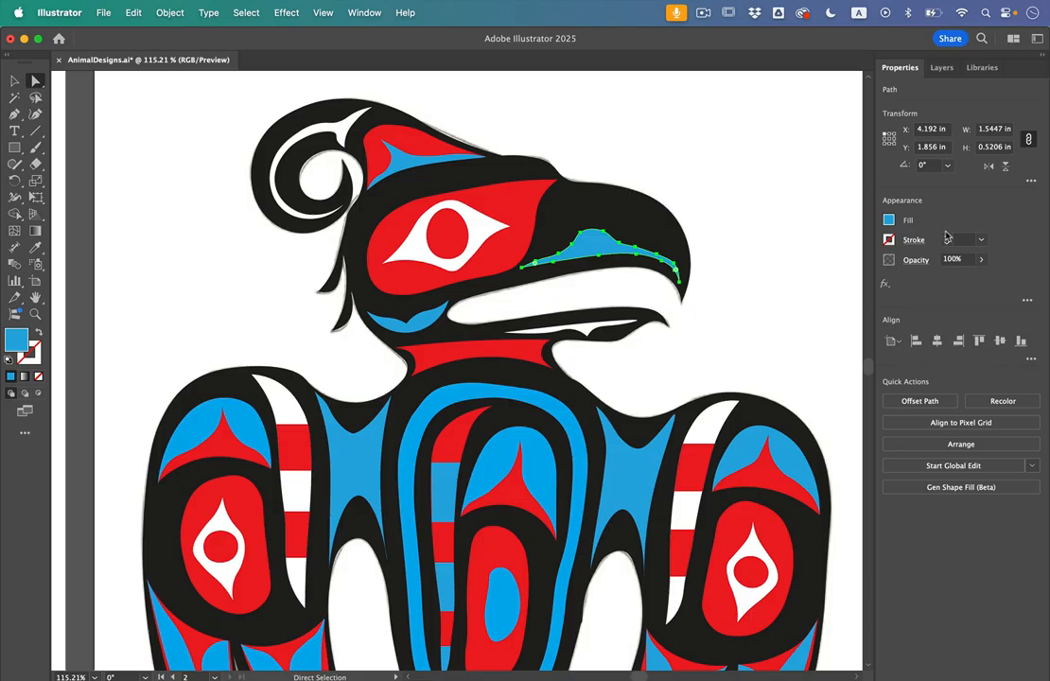
pyautogui.click(891, 222)
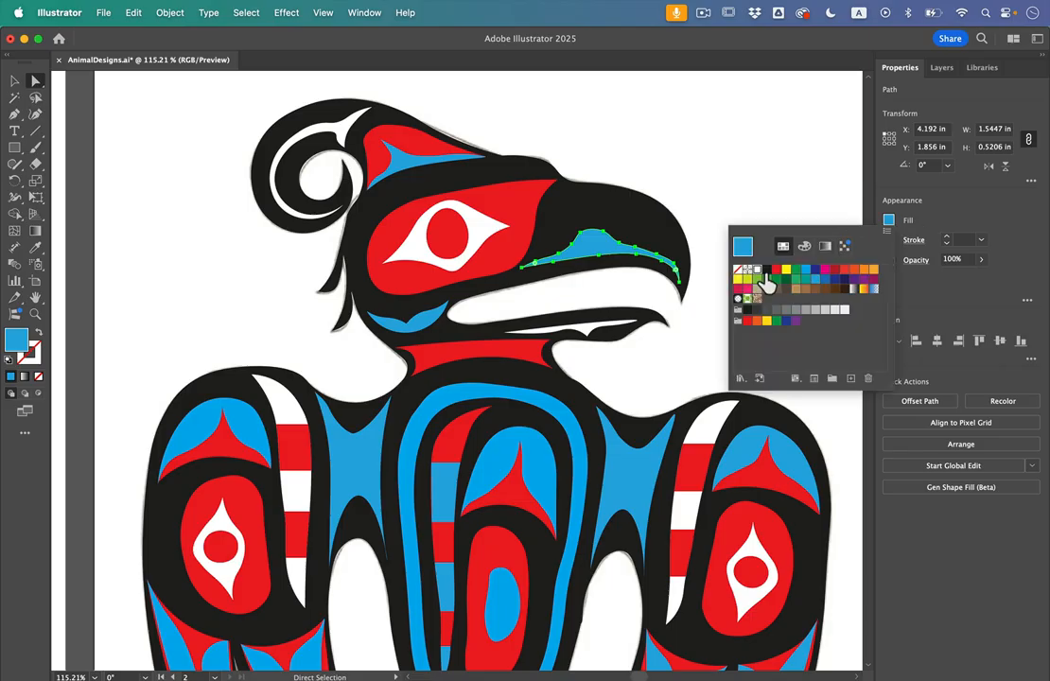
pyautogui.click(764, 277)
pyautogui.click(403, 312)
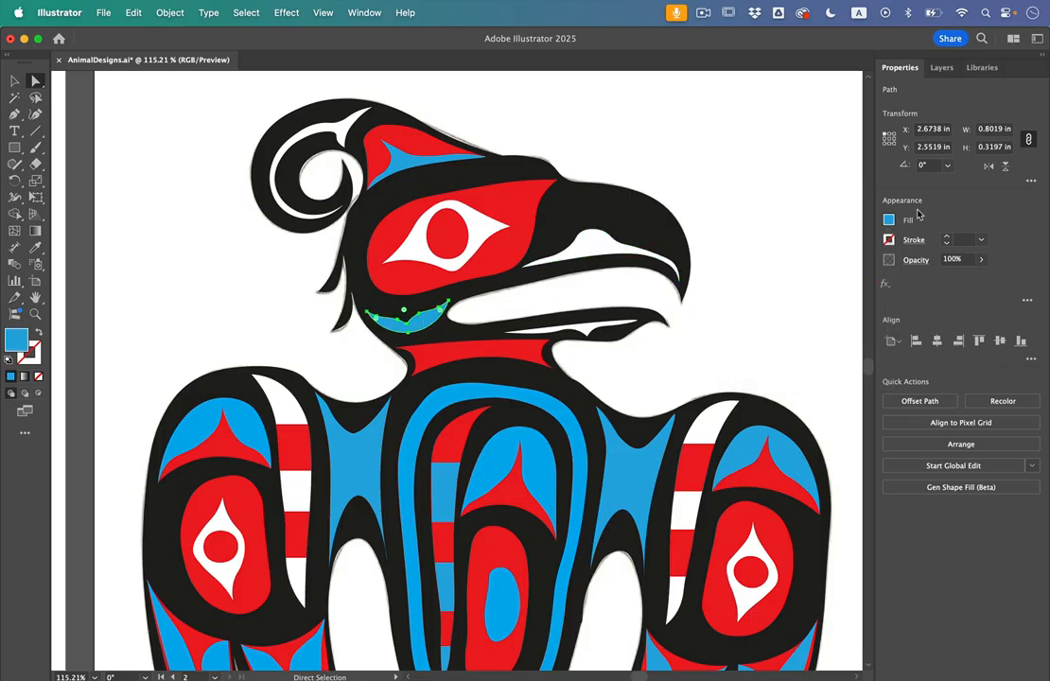
pyautogui.click(888, 221)
pyautogui.click(747, 270)
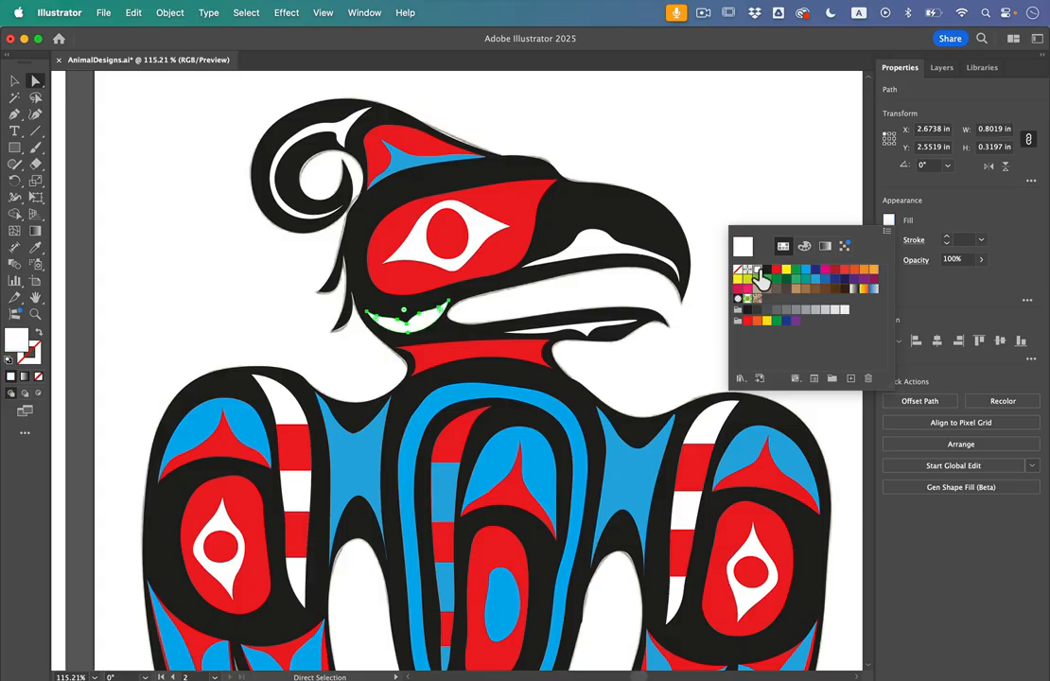
pyautogui.click(774, 322)
# Step: Change the fill of the three pointed blue accents in the tail feathers to white
pyautogui.scroll(-4, 773, 322)
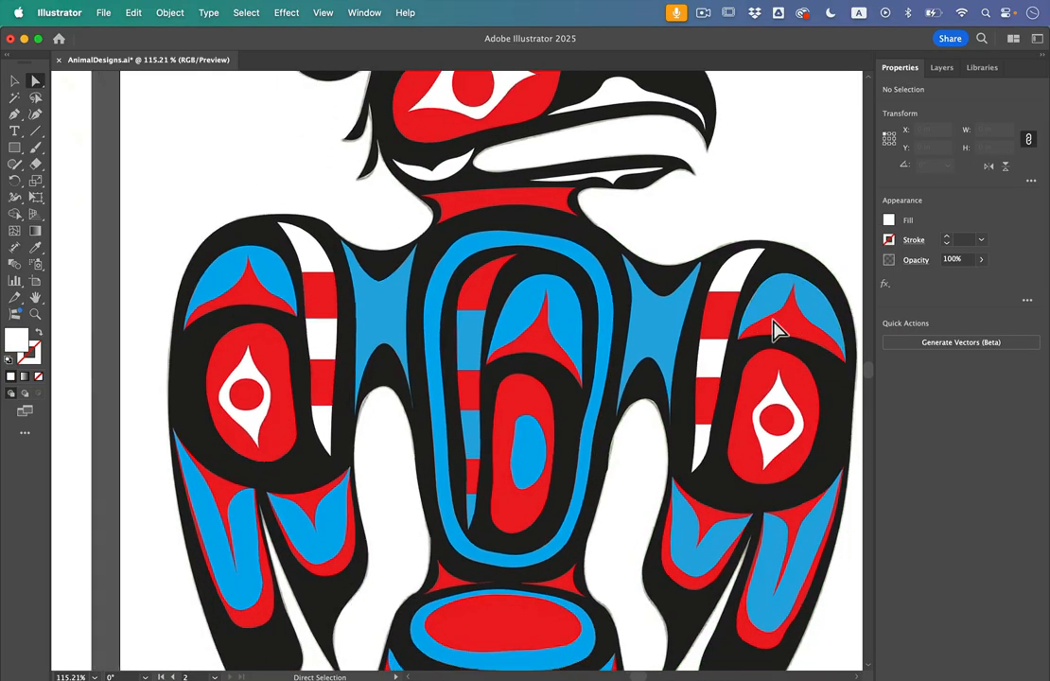
pyautogui.scroll(-5, 774, 323)
pyautogui.scroll(3, 604, 487)
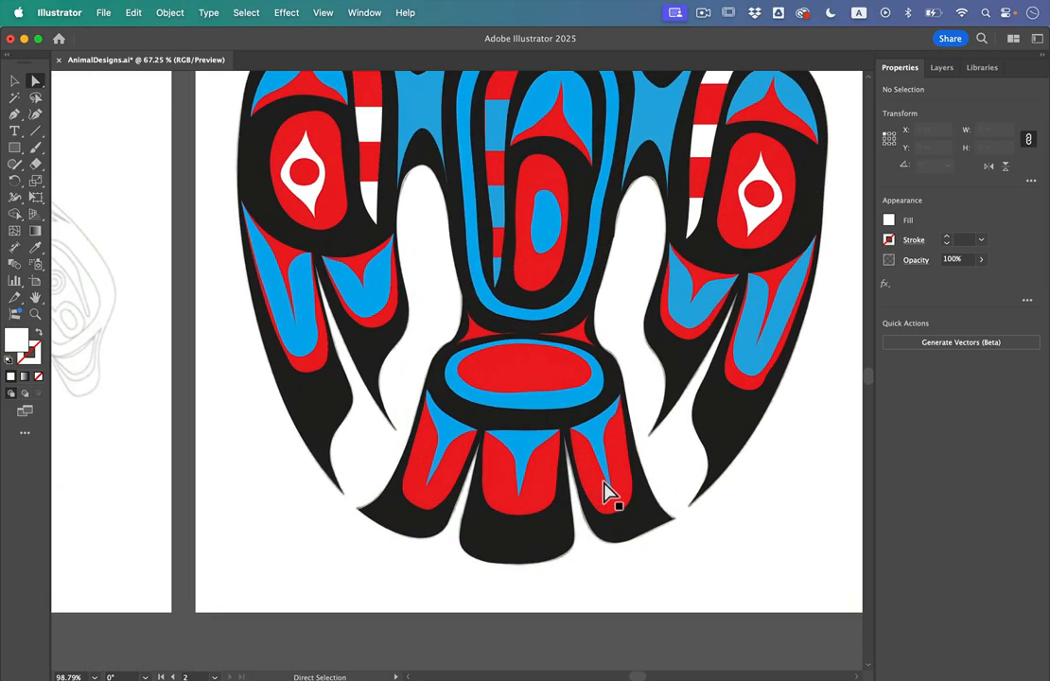
pyautogui.click(599, 440)
pyautogui.keyDown('shift'); pyautogui.click(446, 437); pyautogui.keyUp('shift')
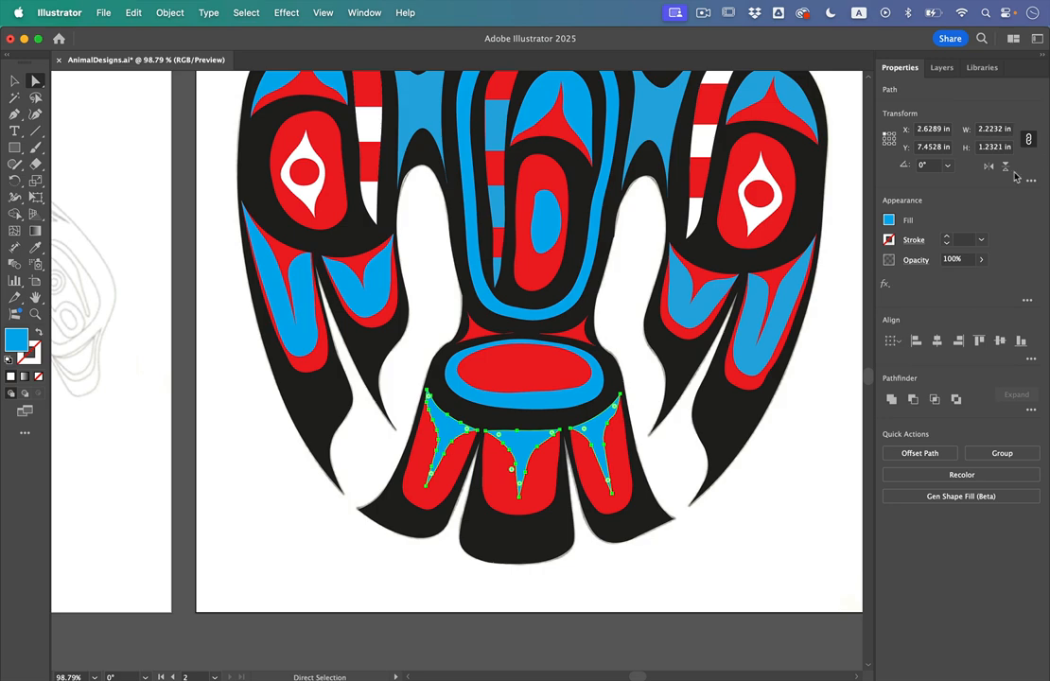
pyautogui.click(889, 224)
pyautogui.click(754, 269)
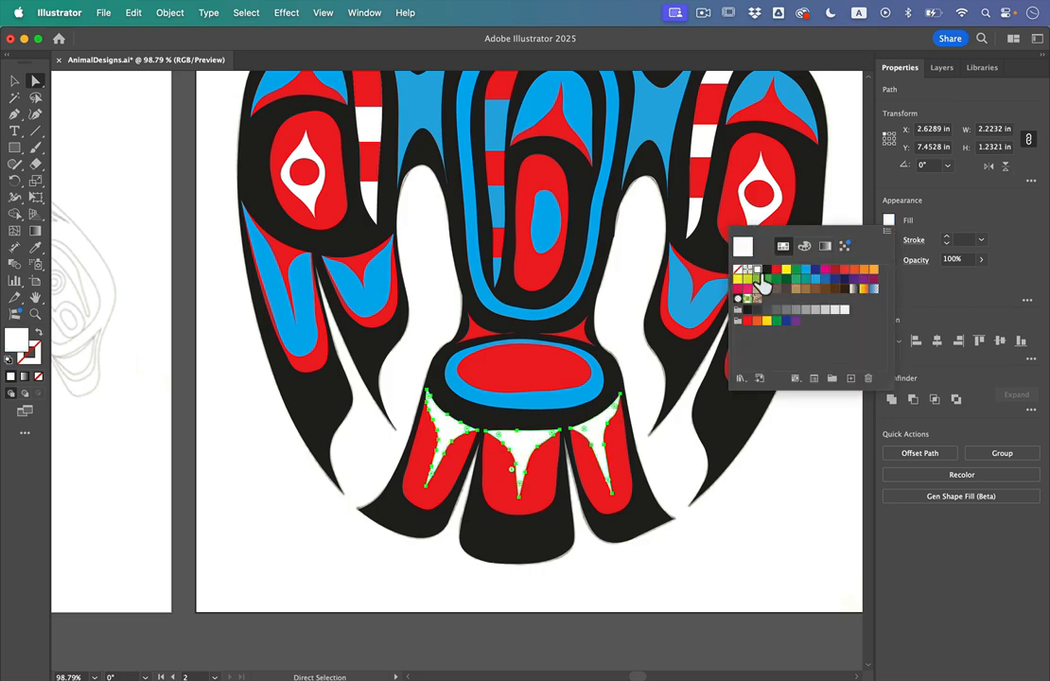
pyautogui.scroll(-7, 705, 463)
pyautogui.click(736, 477)
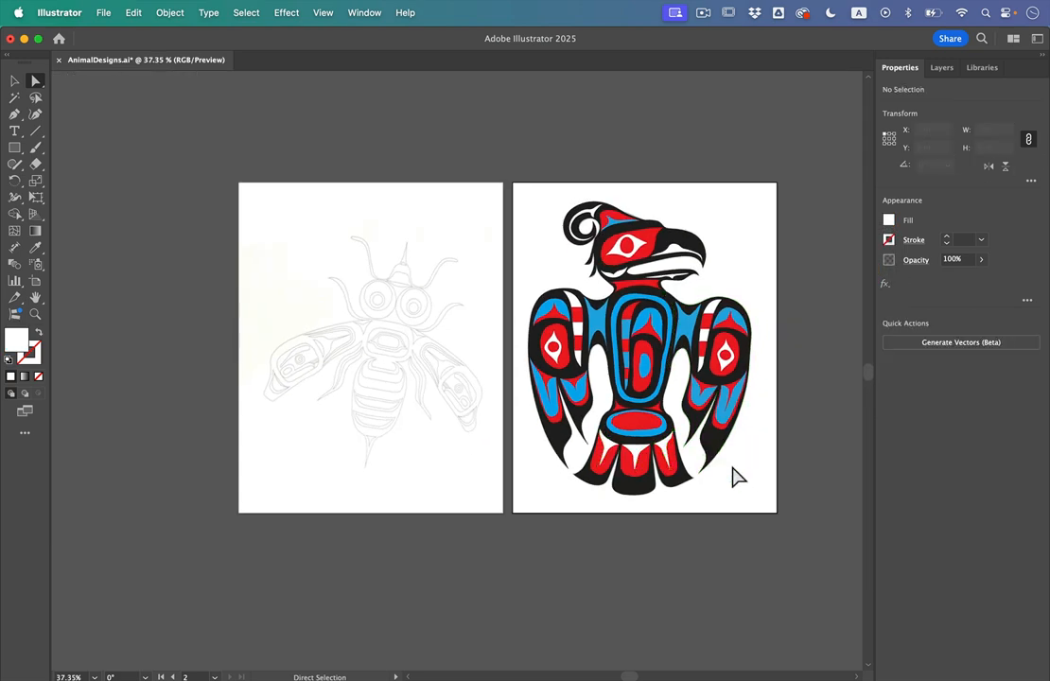
# Step: Examine the untraced bee template on the first artboard, including its eyes, wings, legs and striped abdomen
pyautogui.hscroll(-2, 383, 396)
pyautogui.hscroll(-2, 383, 396)
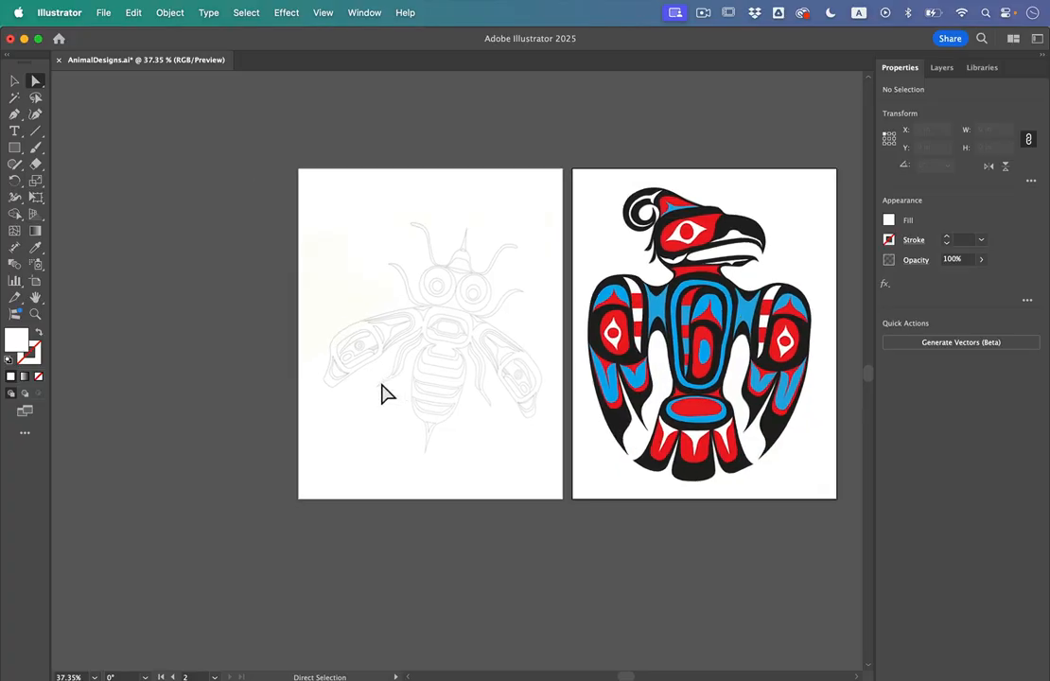
pyautogui.scroll(5, 367, 310)
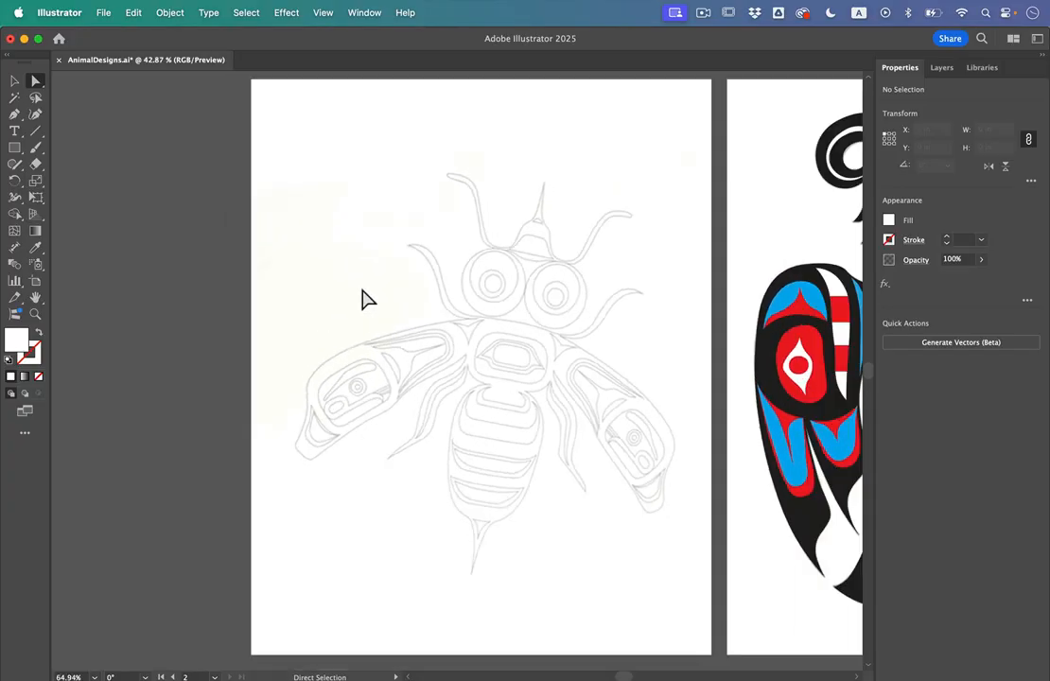
pyautogui.press('a')
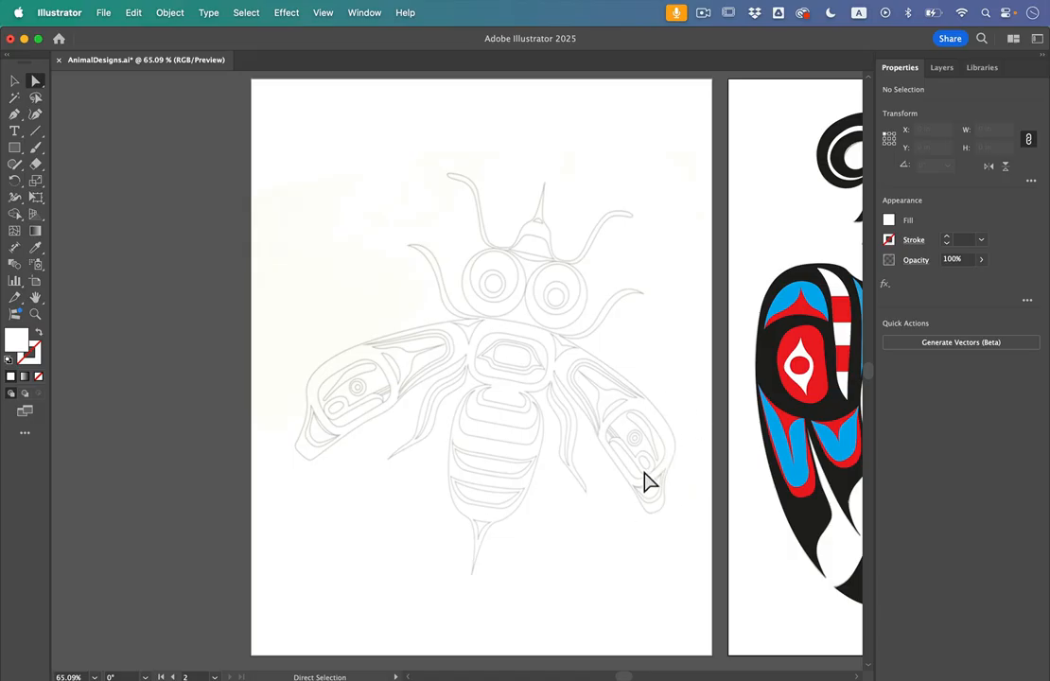
pyautogui.scroll(3, 643, 482)
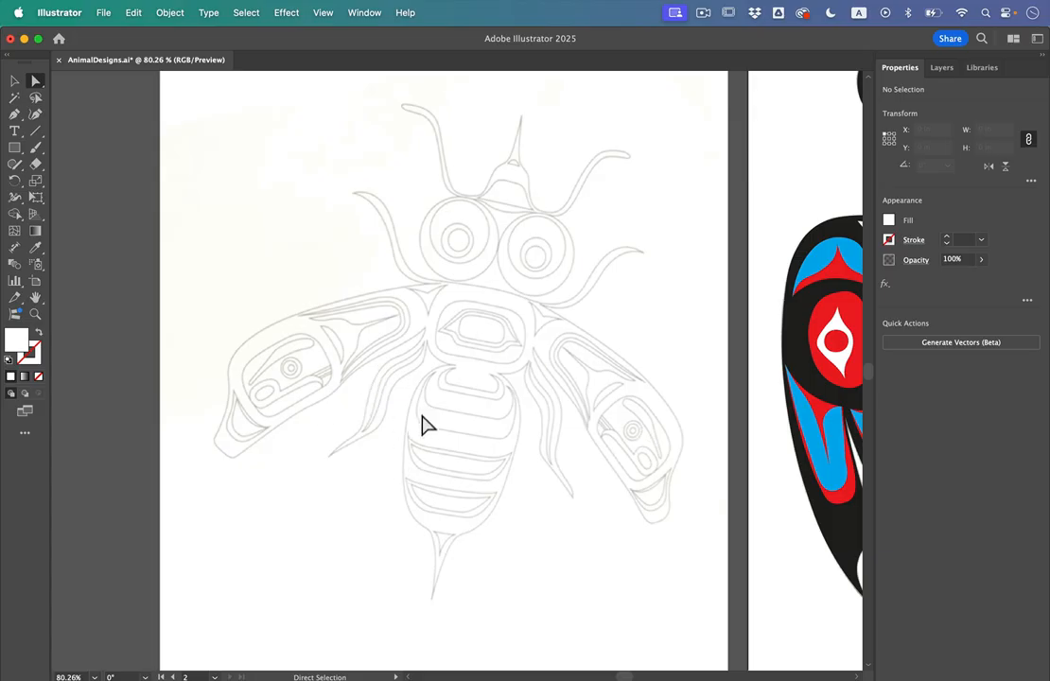
pyautogui.click(173, 11)
pyautogui.moveTo(286, 535)
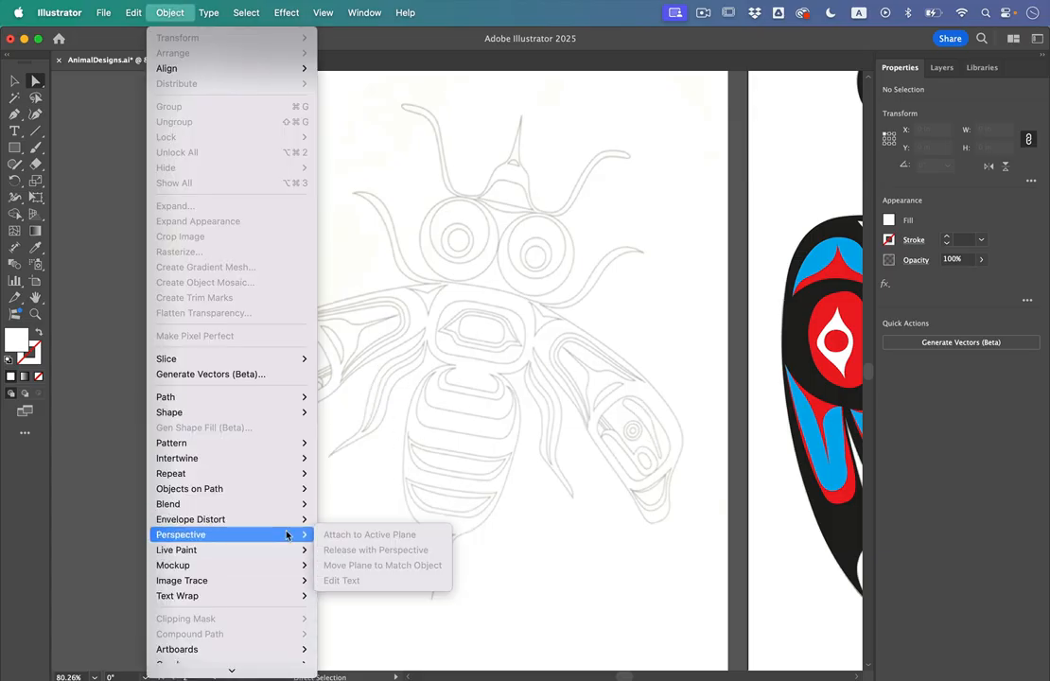
pyautogui.moveTo(286, 475)
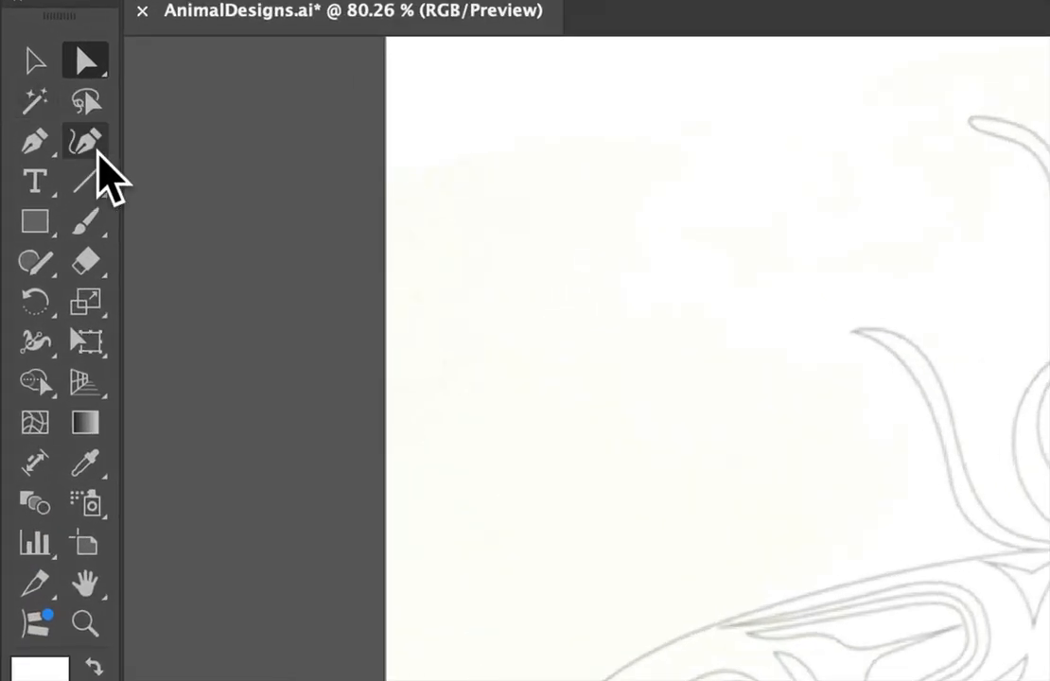
# Step: Set up the Pen tool with no fill and a red 1 pt stroke for tracing the bee
pyautogui.click(14, 113)
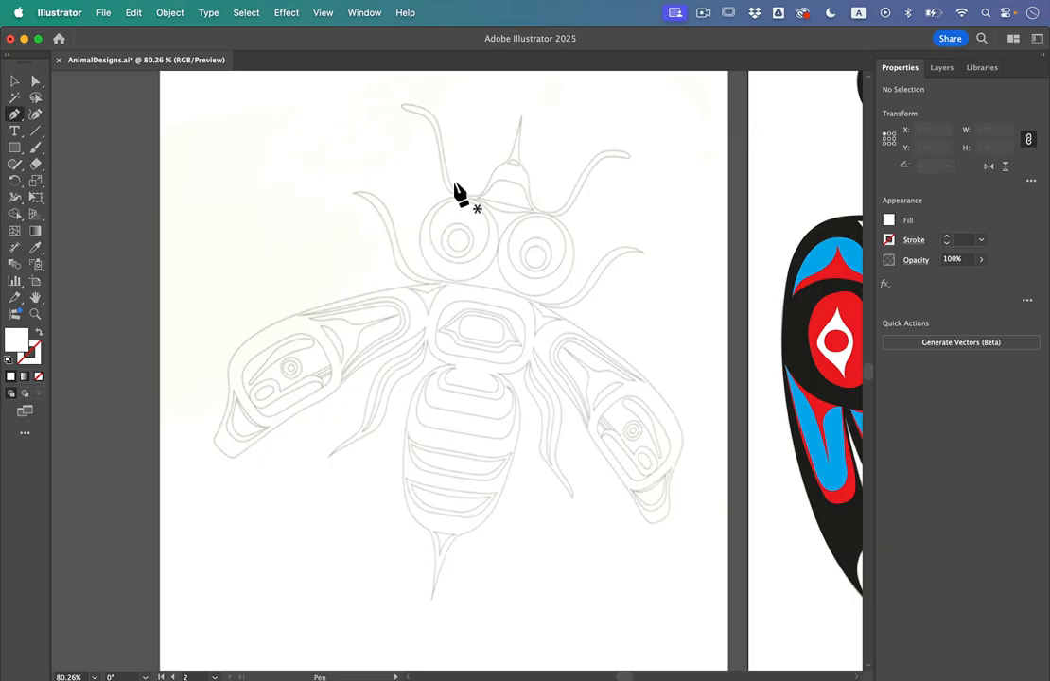
pyautogui.scroll(6, 457, 194)
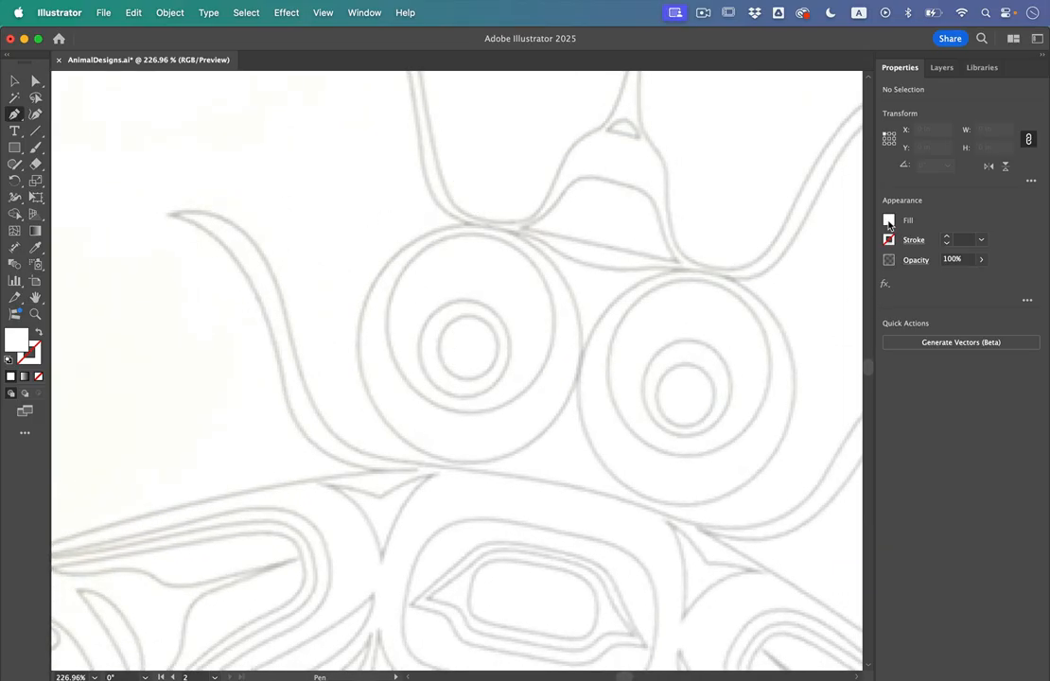
pyautogui.click(888, 220)
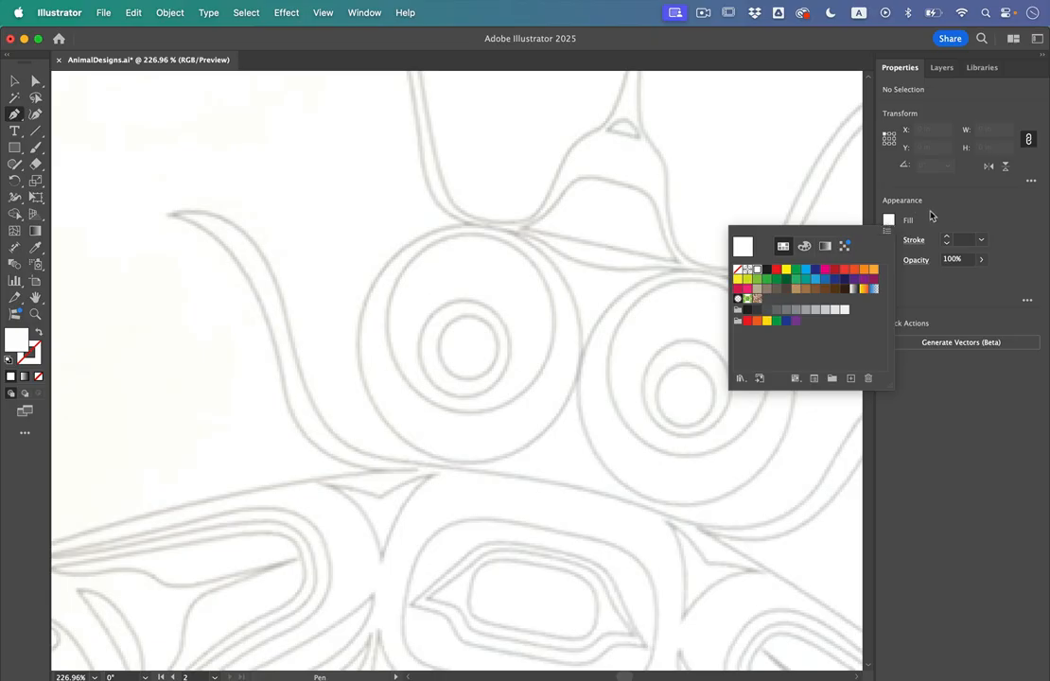
pyautogui.click(930, 215)
pyautogui.click(889, 221)
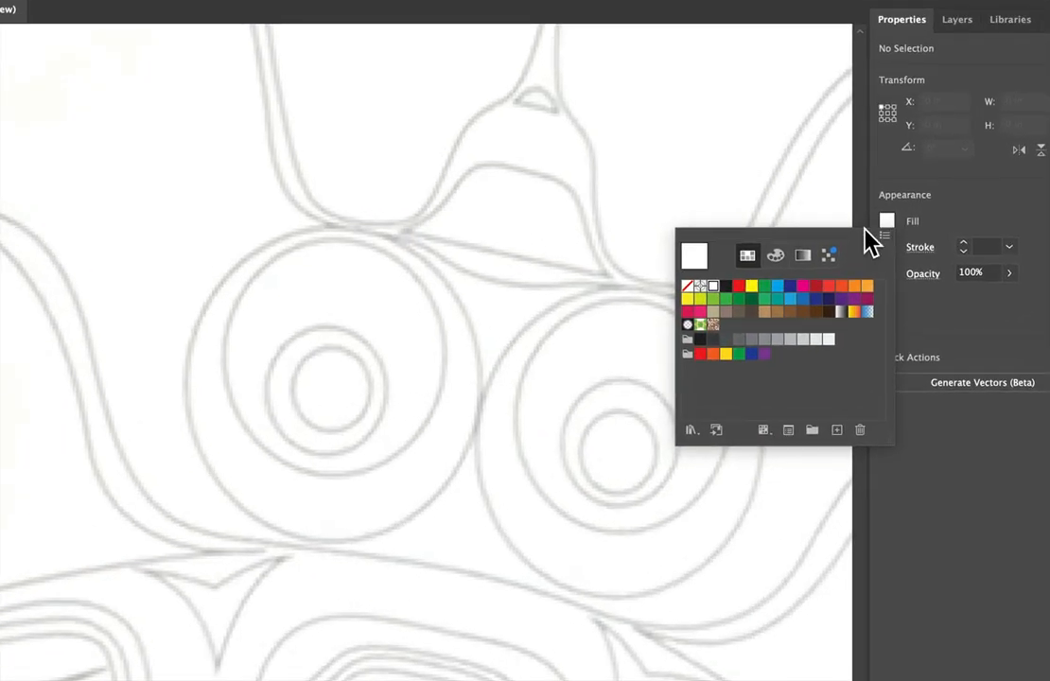
pyautogui.click(738, 270)
pyautogui.click(933, 225)
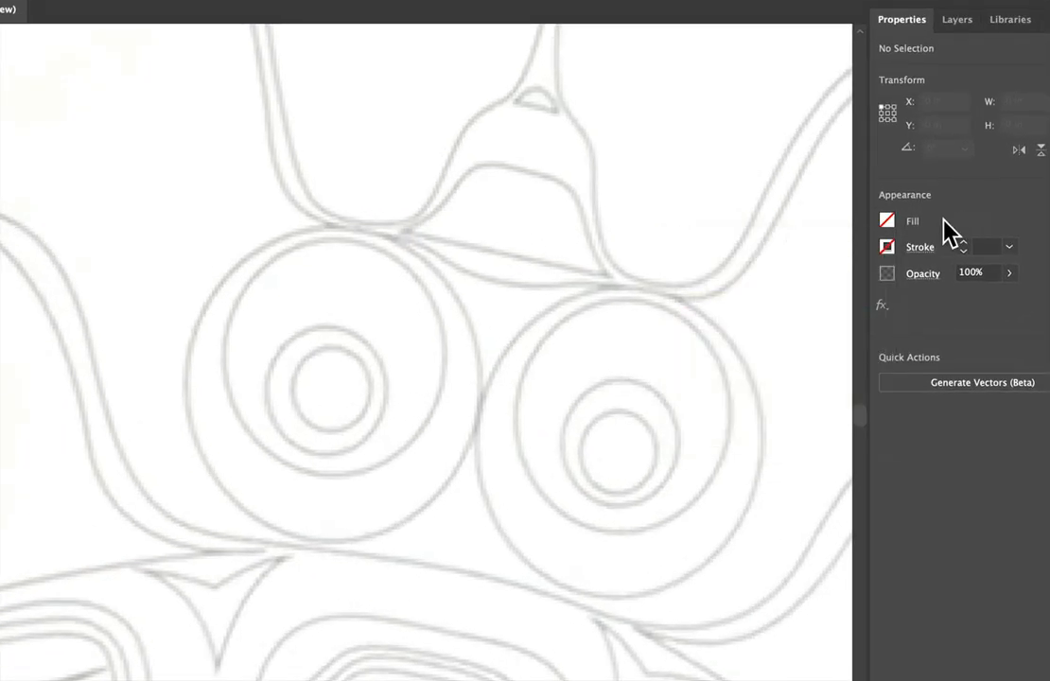
pyautogui.click(888, 250)
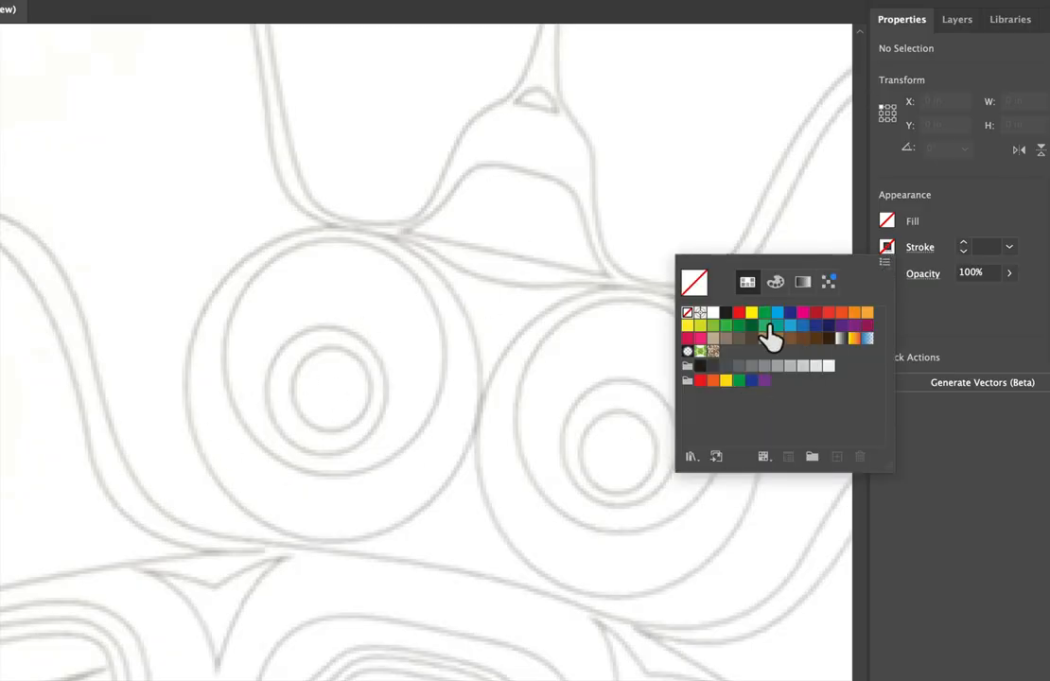
pyautogui.click(739, 313)
pyautogui.press('Escape')
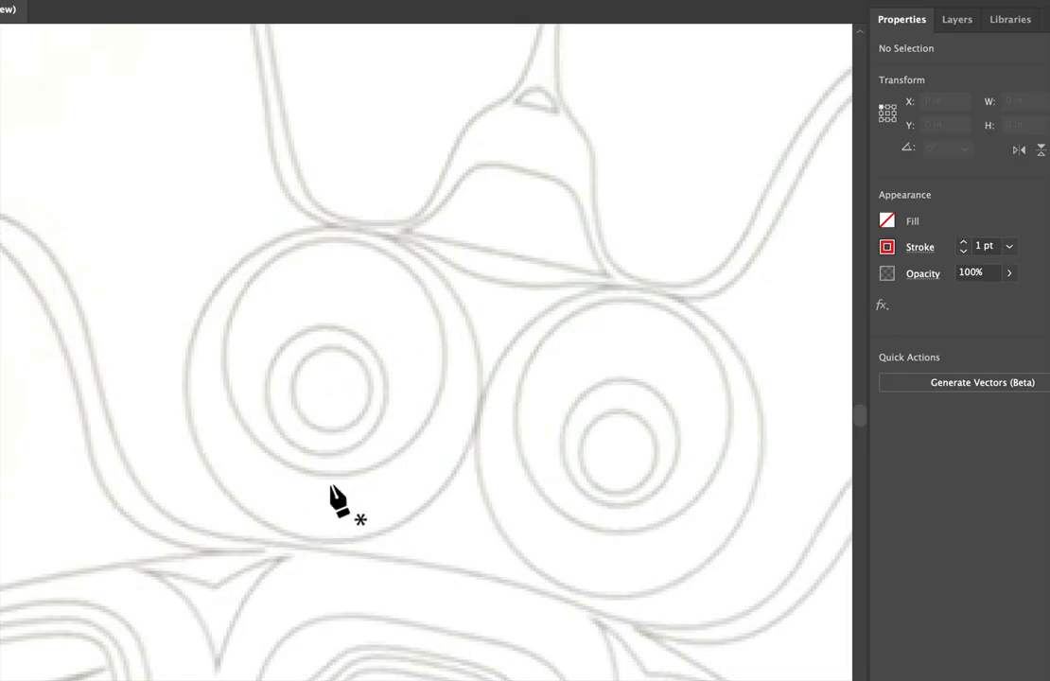
# Step: Trace the innermost circle of the bee's left eye as a closed path and swap its red stroke to the fill
pyautogui.scroll(-5, 332, 482)
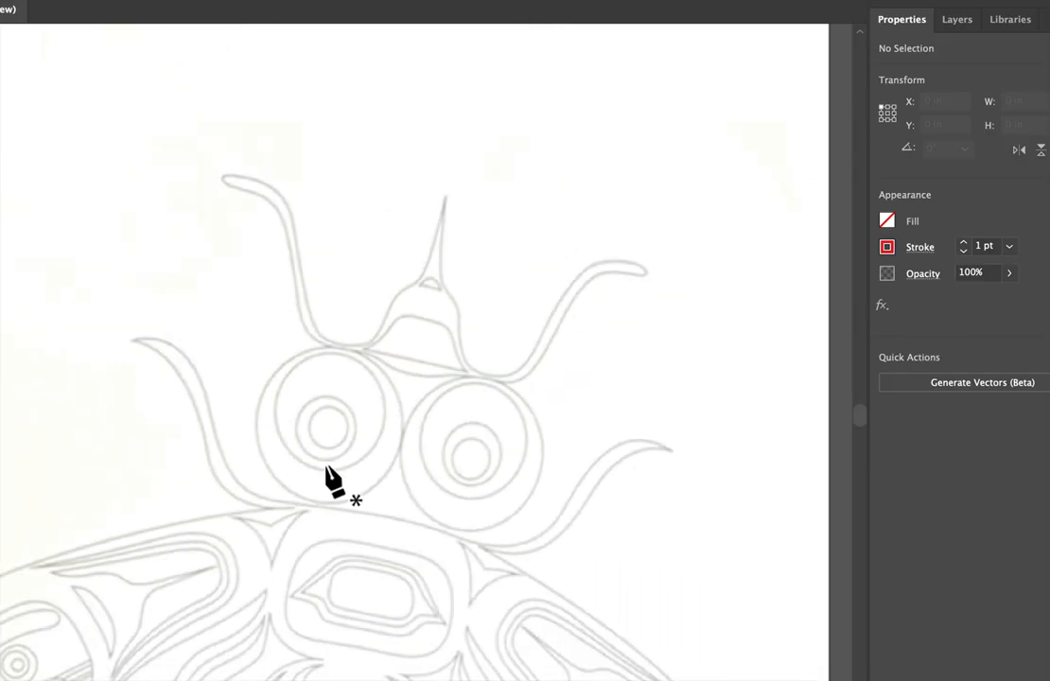
pyautogui.scroll(2, 333, 483)
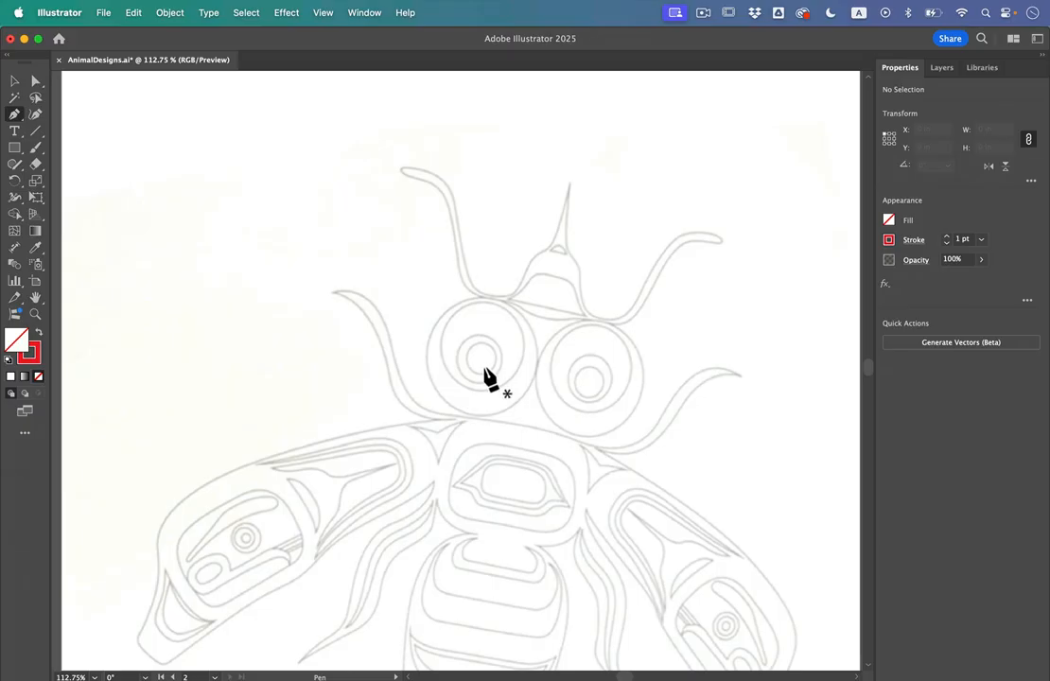
pyautogui.scroll(5, 333, 482)
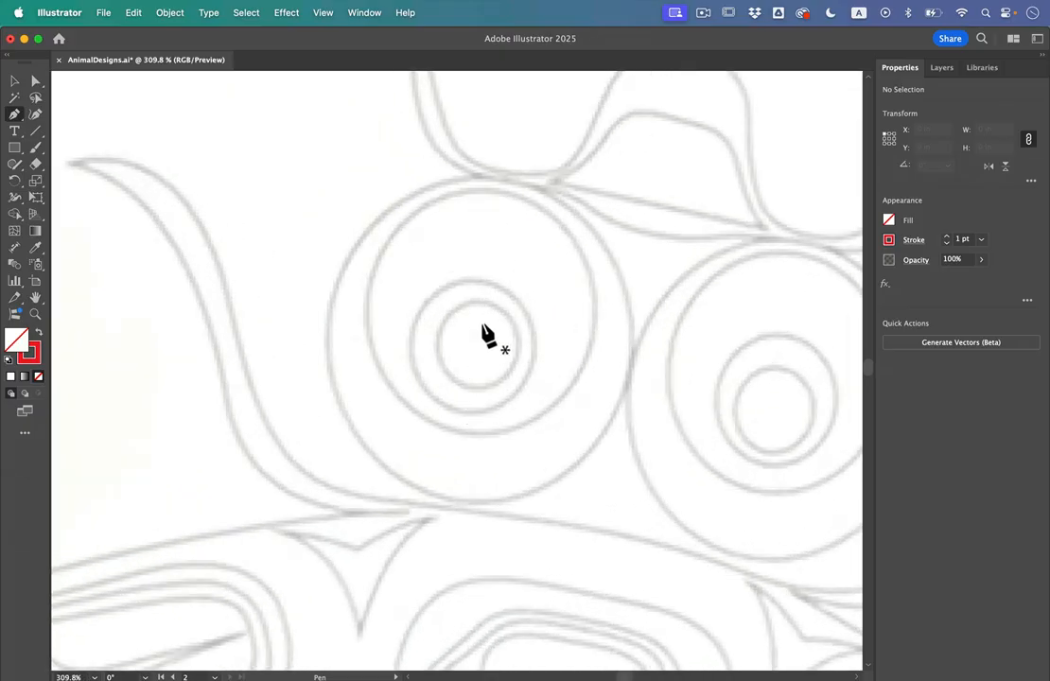
pyautogui.click(479, 304)
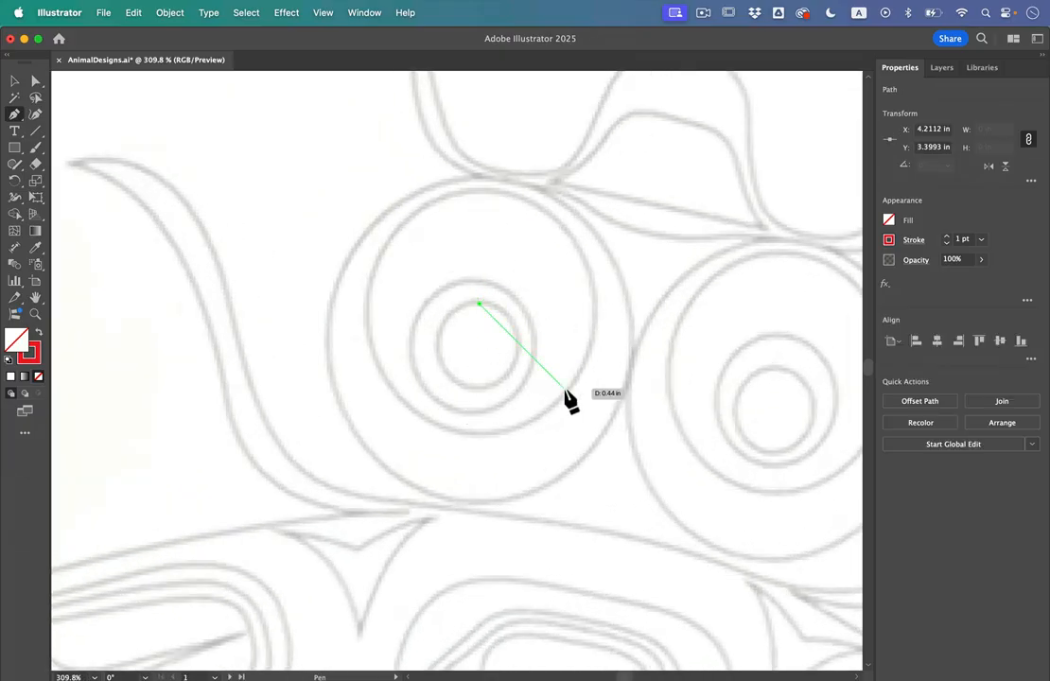
pyautogui.click(517, 340)
pyautogui.click(524, 380)
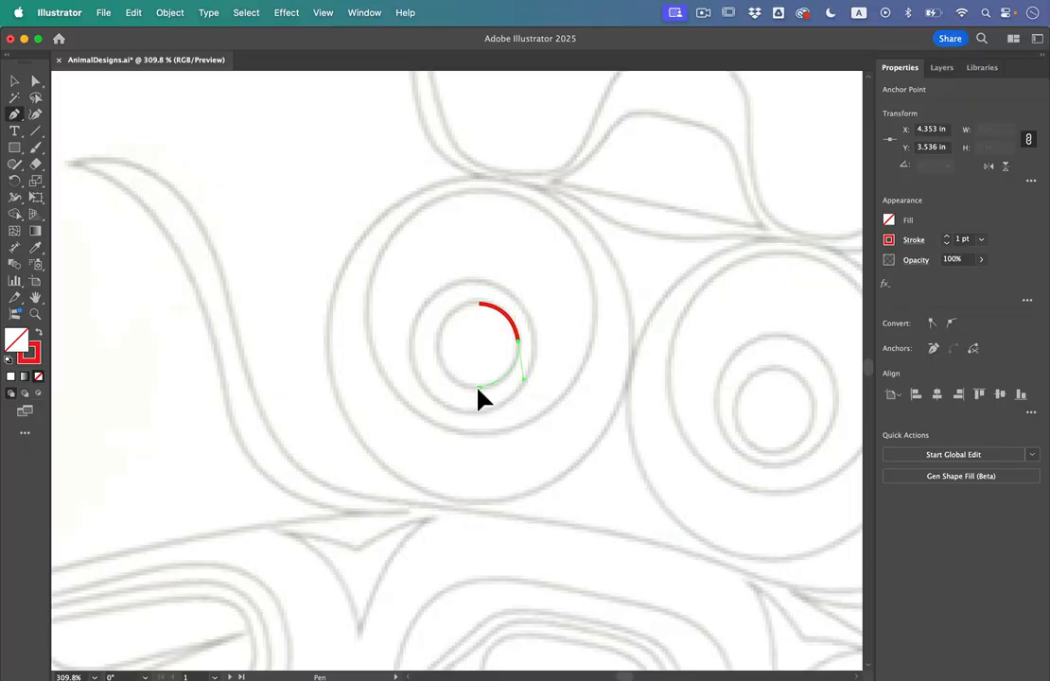
pyautogui.moveTo(470, 389); pyautogui.dragTo(438, 318)
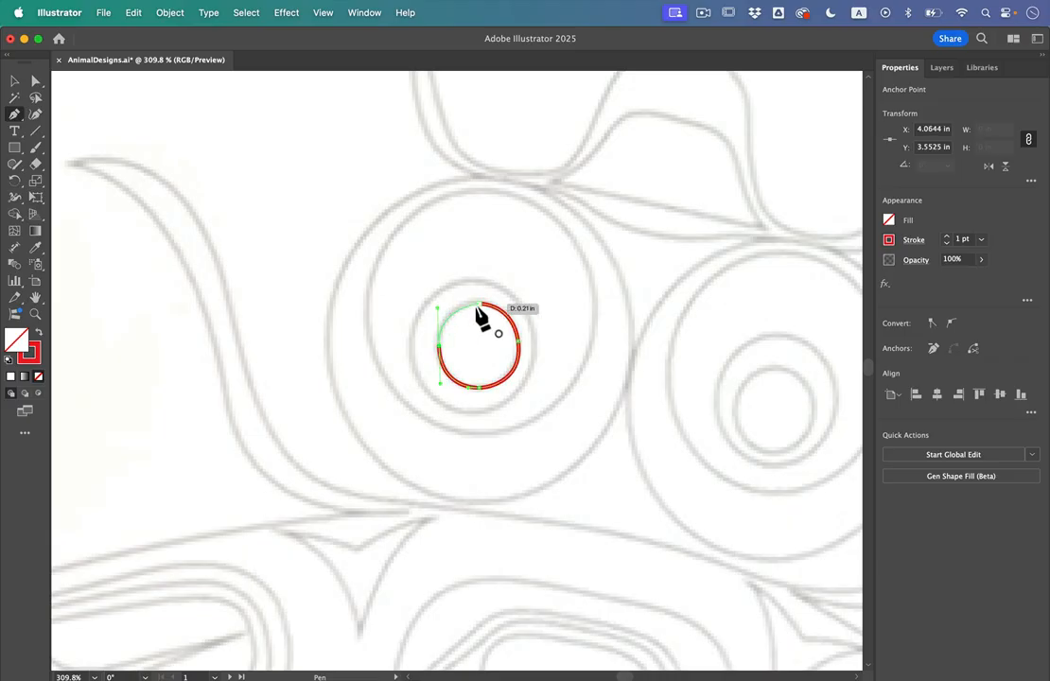
pyautogui.click(481, 304)
pyautogui.hotkey('shift', 'x')
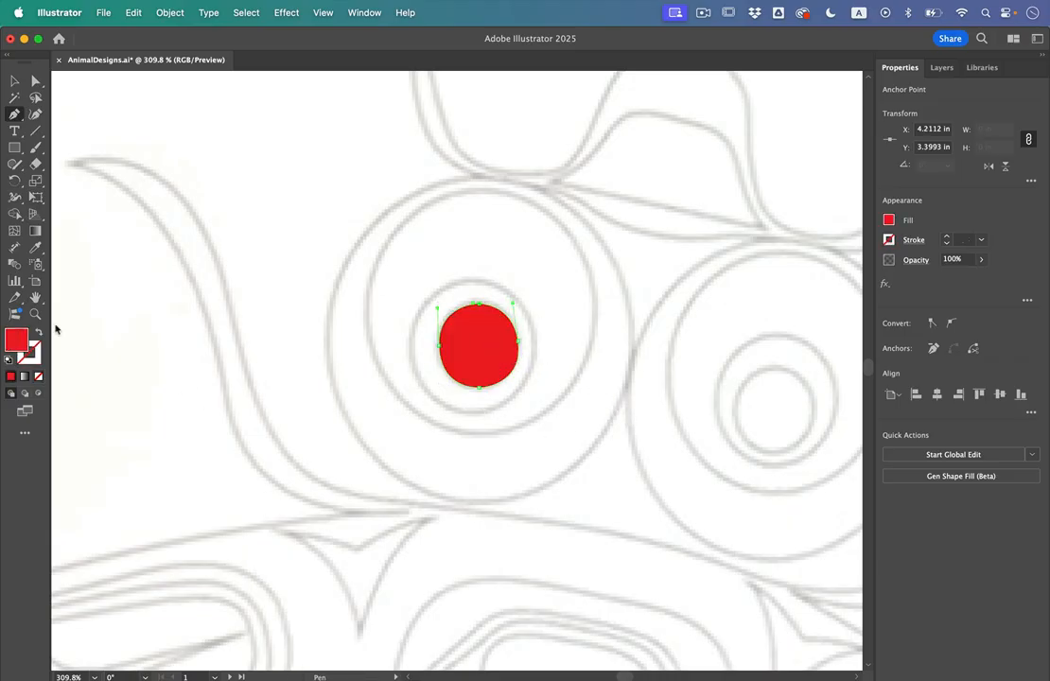
pyautogui.hotkey('shift', 'x')
pyautogui.hotkey('shift', 'x')
pyautogui.keyDown('super'); pyautogui.click(567, 399); pyautogui.keyUp('super')
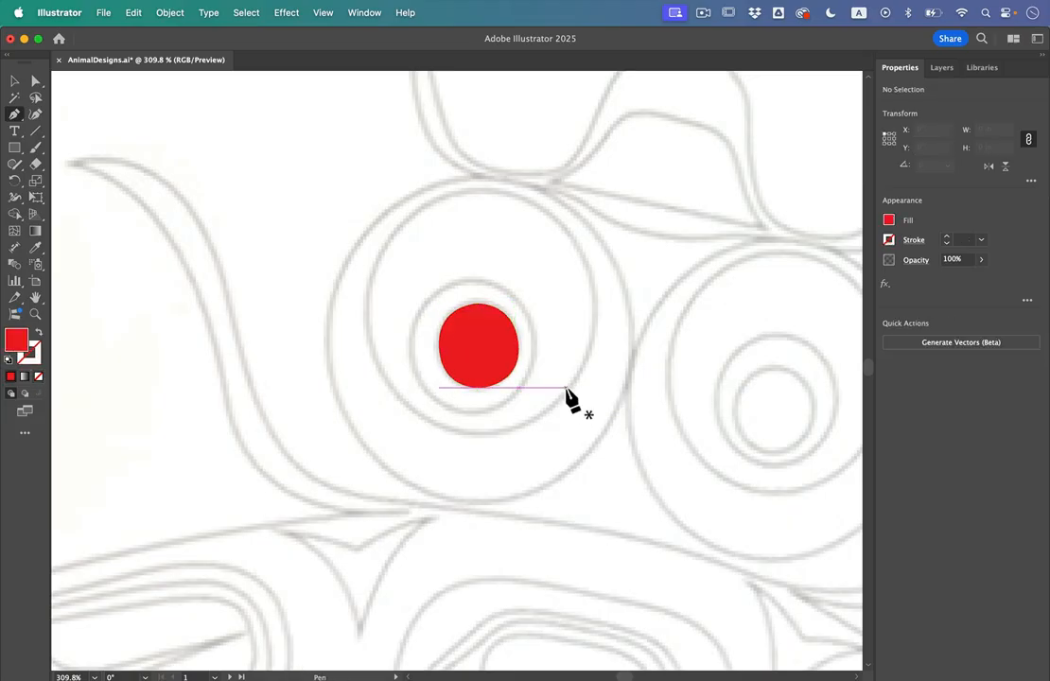
# Step: Trace the ring around the red pupil of the bee's left eye as a closed path with a blue stroke and no fill
pyautogui.click(888, 220)
pyautogui.click(802, 279)
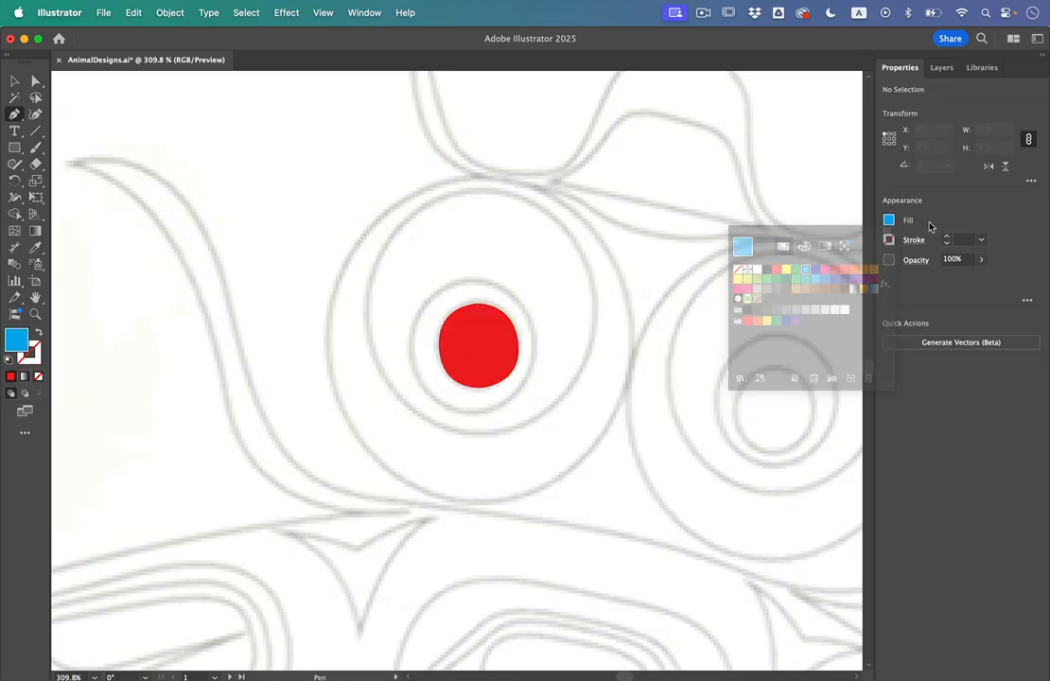
pyautogui.hotkey('shift', 'x')
pyautogui.click(471, 281)
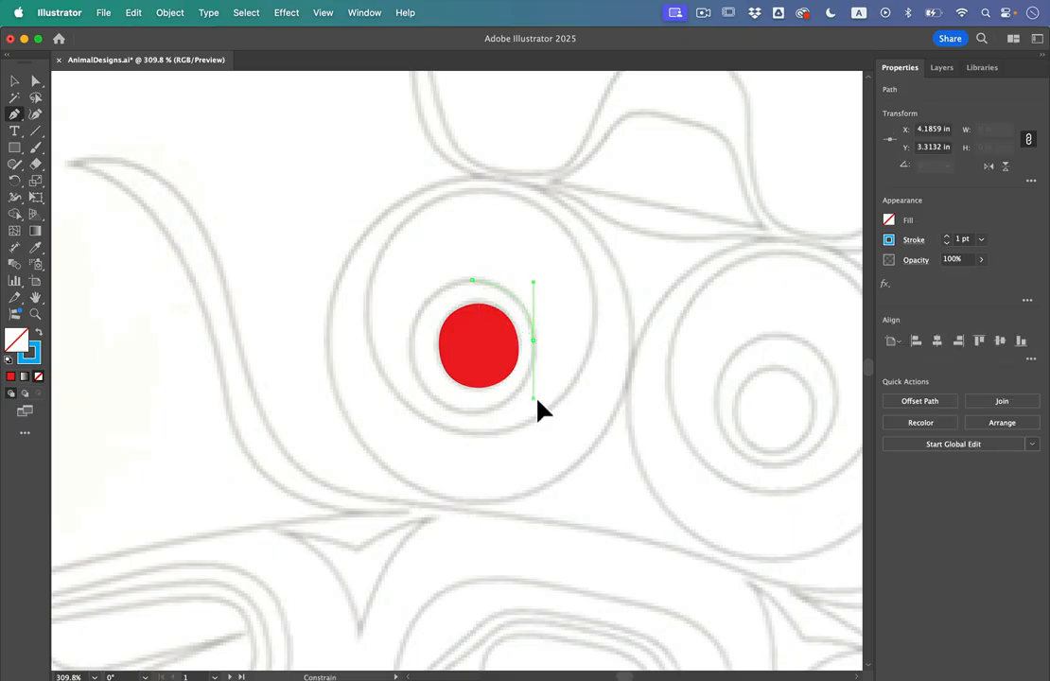
pyautogui.moveTo(537, 409); pyautogui.dragTo(534, 392)
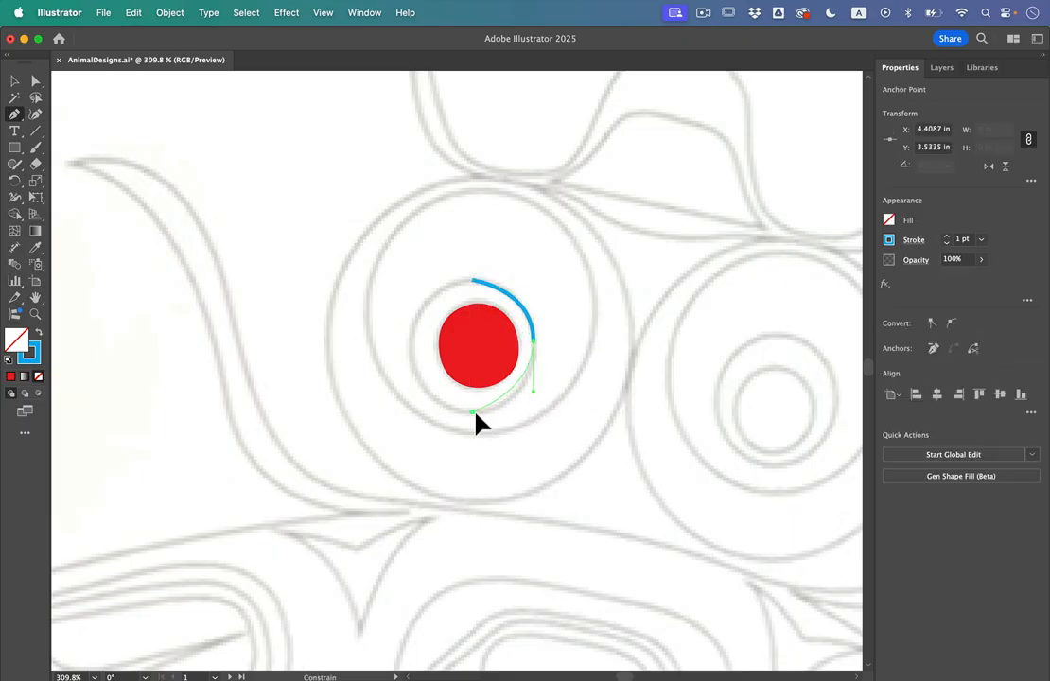
pyautogui.moveTo(454, 421); pyautogui.dragTo(437, 413)
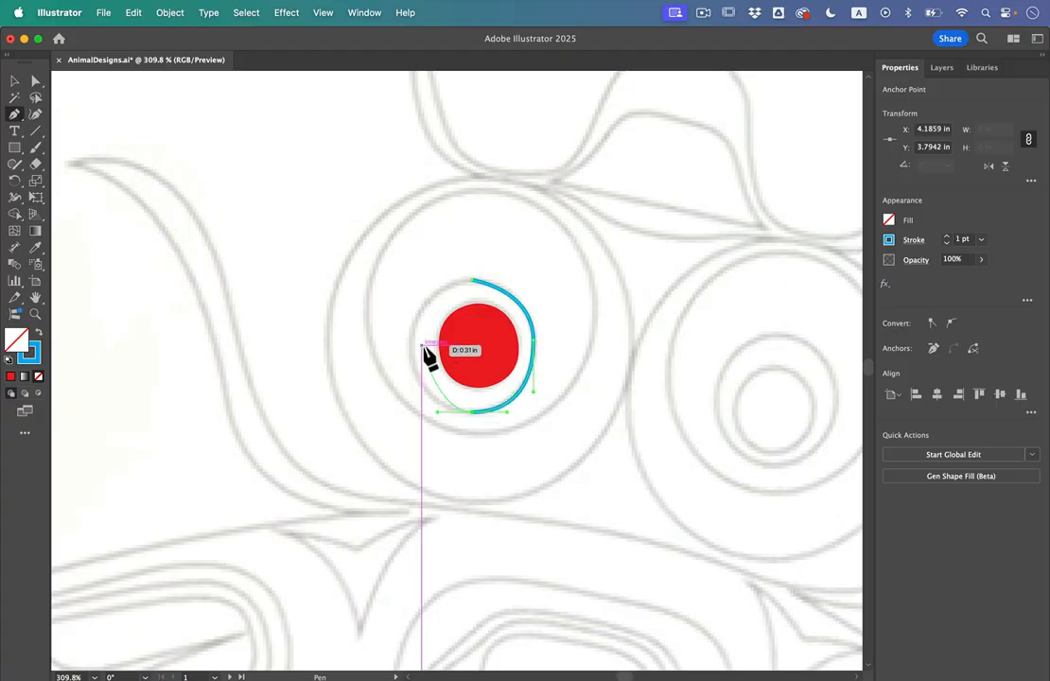
pyautogui.moveTo(410, 351); pyautogui.dragTo(409, 322)
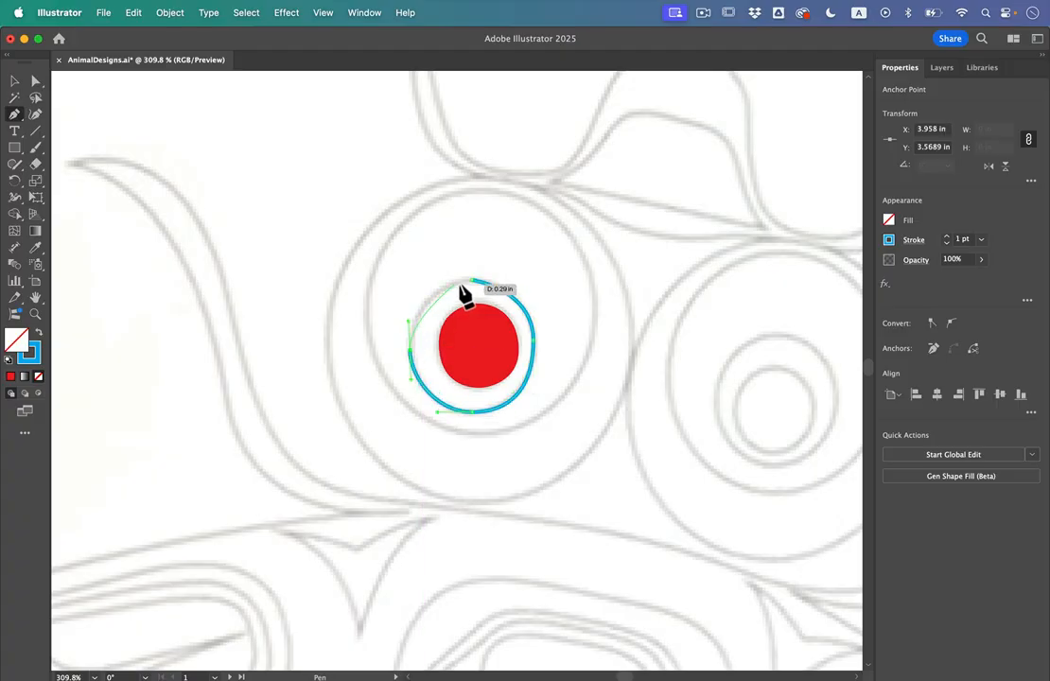
pyautogui.moveTo(471, 283); pyautogui.dragTo(521, 285)
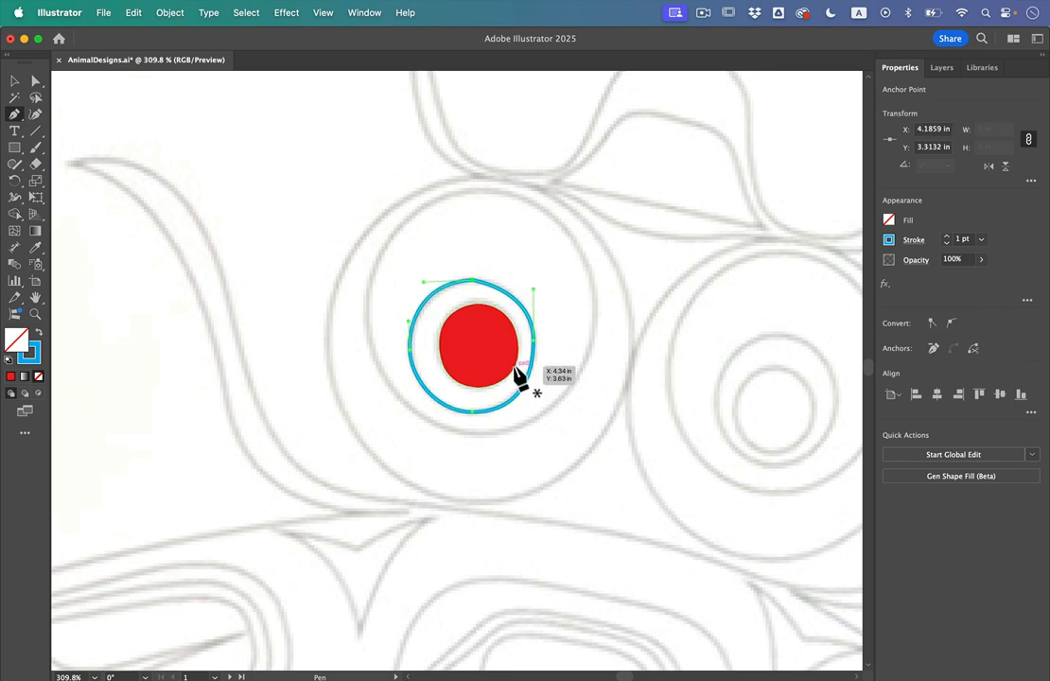
# Step: Swap the ring's blue stroke to its fill, send it behind the red pupil, and deselect it
pyautogui.hotkey('shift', 'x')
pyautogui.press('super+bracketleft')
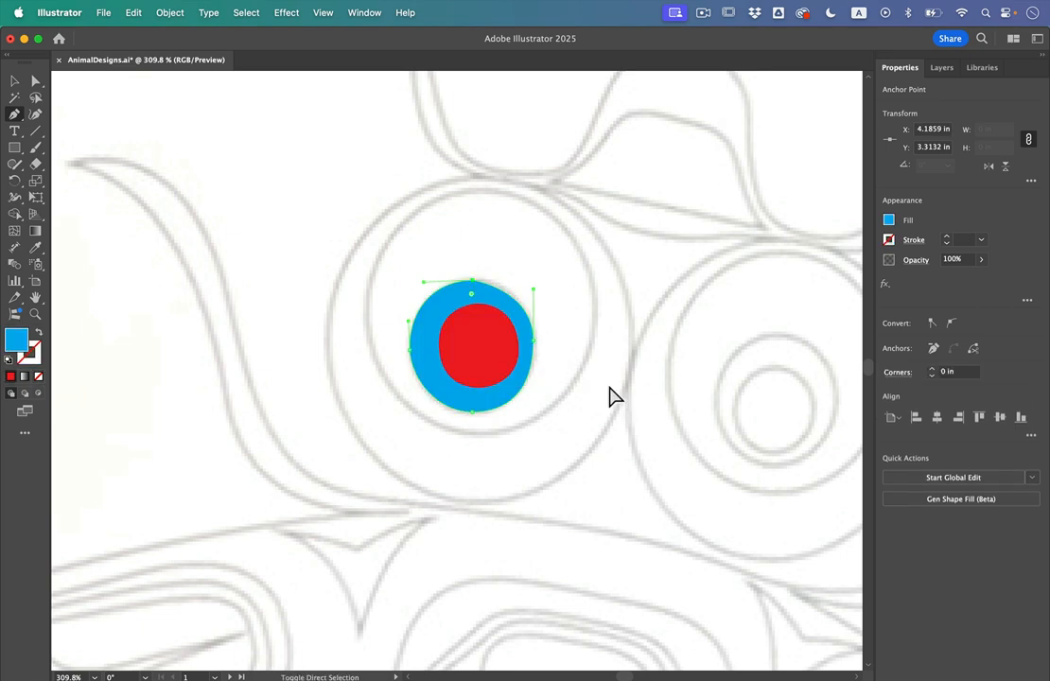
pyautogui.keyDown('super'); pyautogui.click(564, 354); pyautogui.keyUp('super')
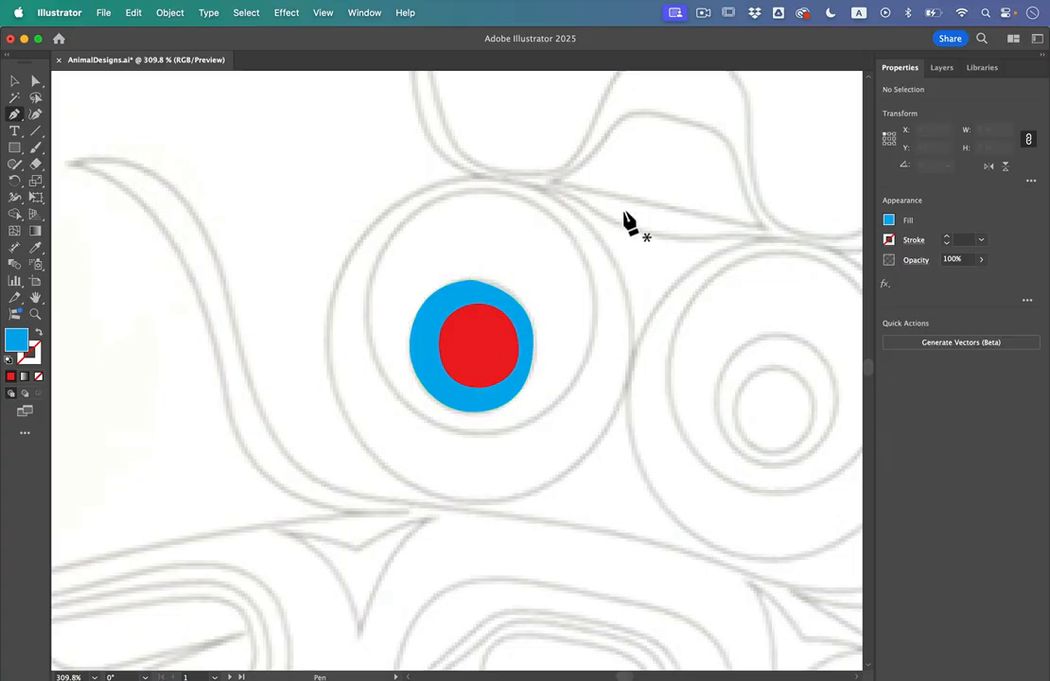
# Step: Start tracing the circle around the blue ring with a black 1 pt stroke and no fill, curving its upper-right segment to the template
pyautogui.click(891, 223)
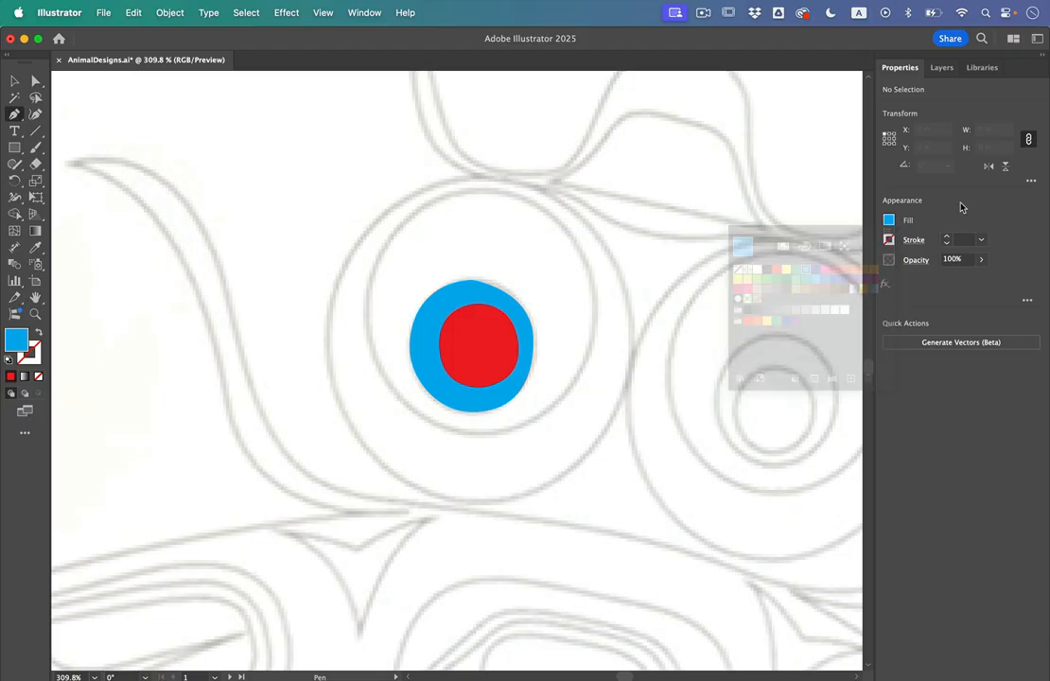
pyautogui.click(889, 223)
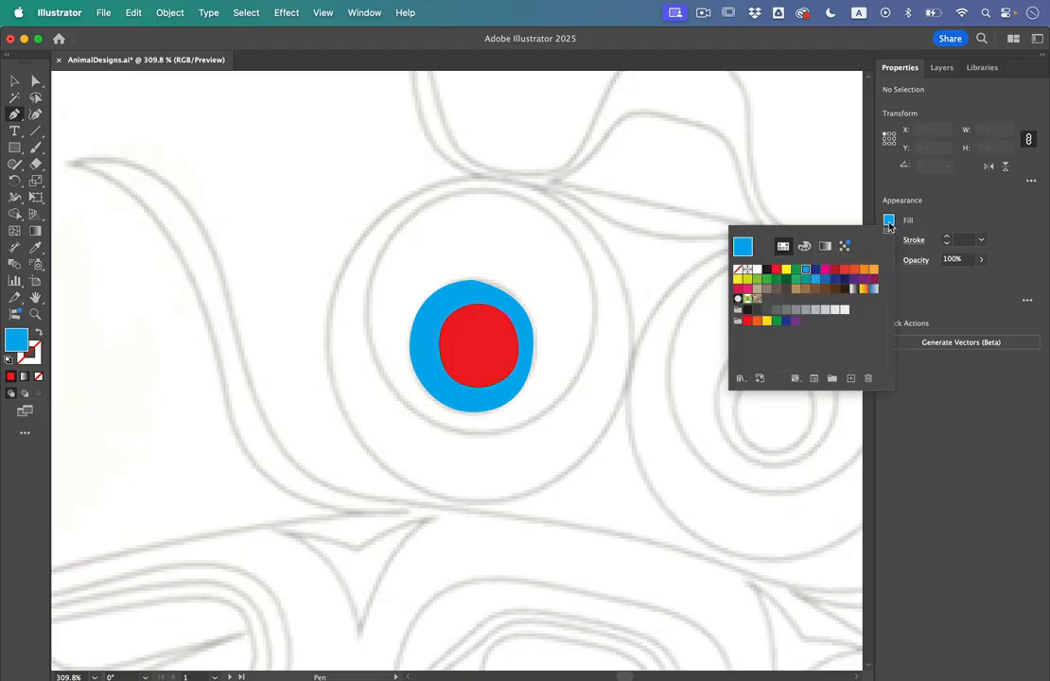
pyautogui.click(769, 270)
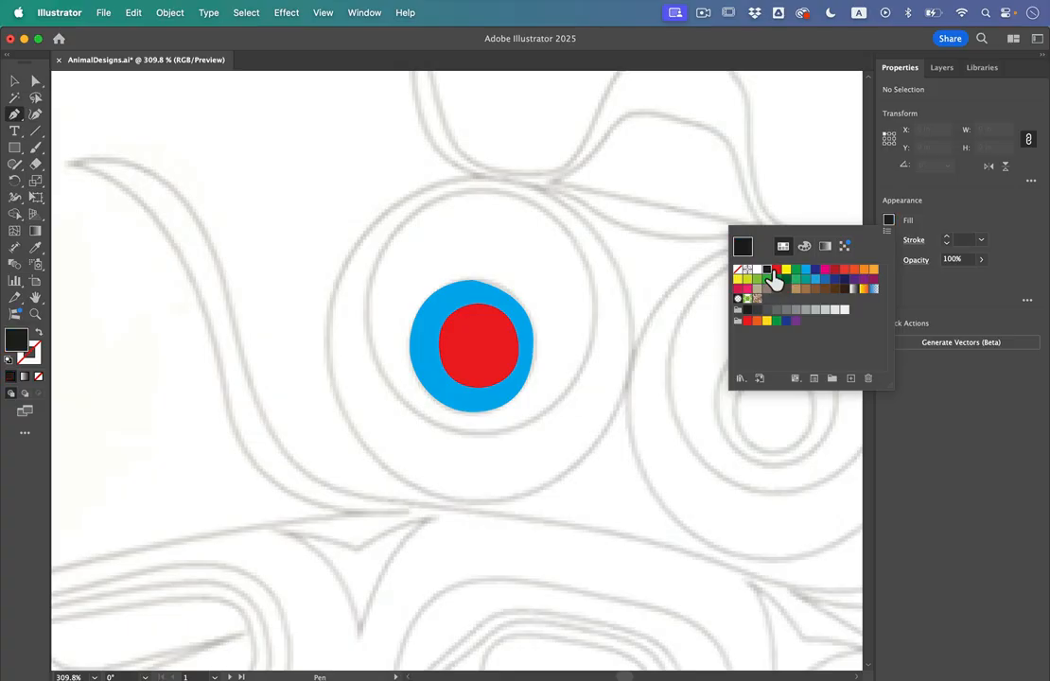
pyautogui.click(966, 207)
pyautogui.hotkey('shift', 'x')
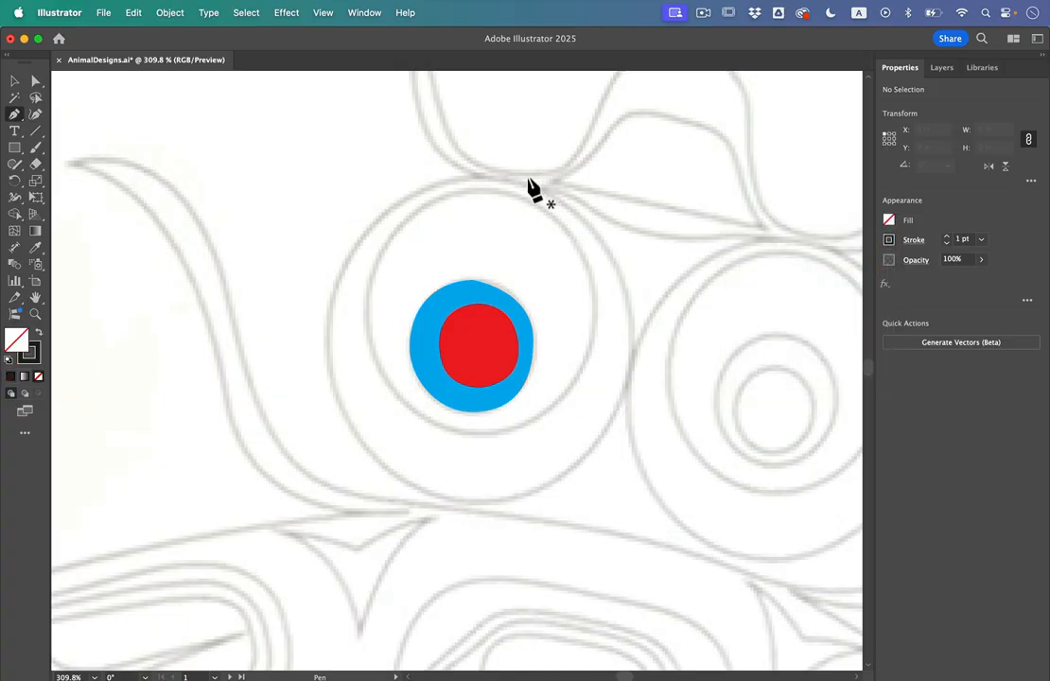
pyautogui.click(482, 191)
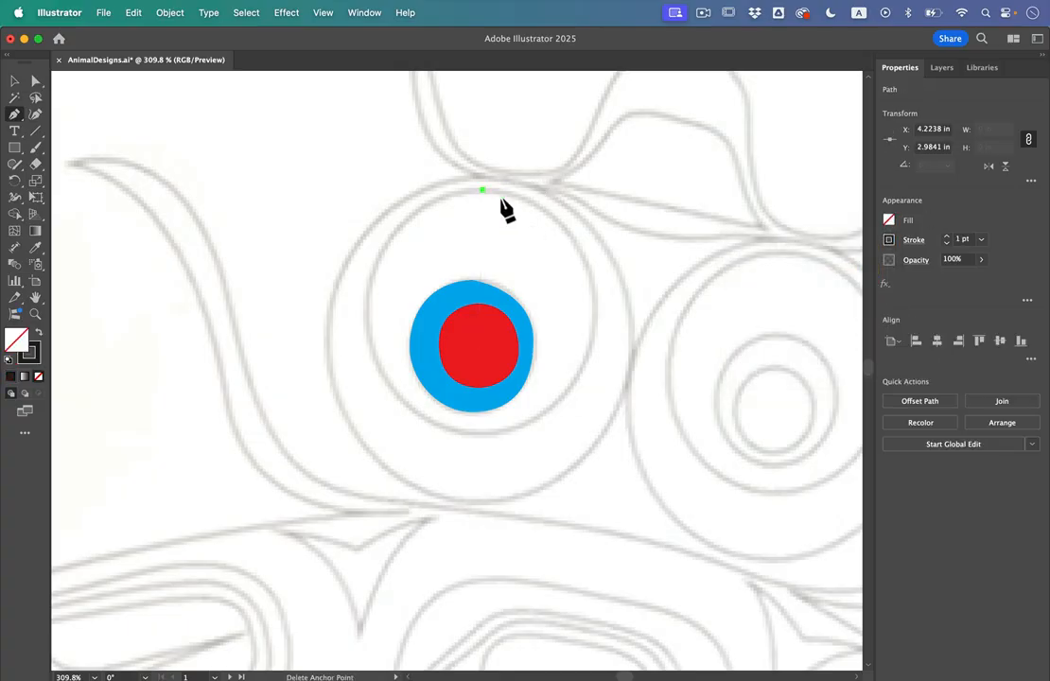
pyautogui.click(580, 256)
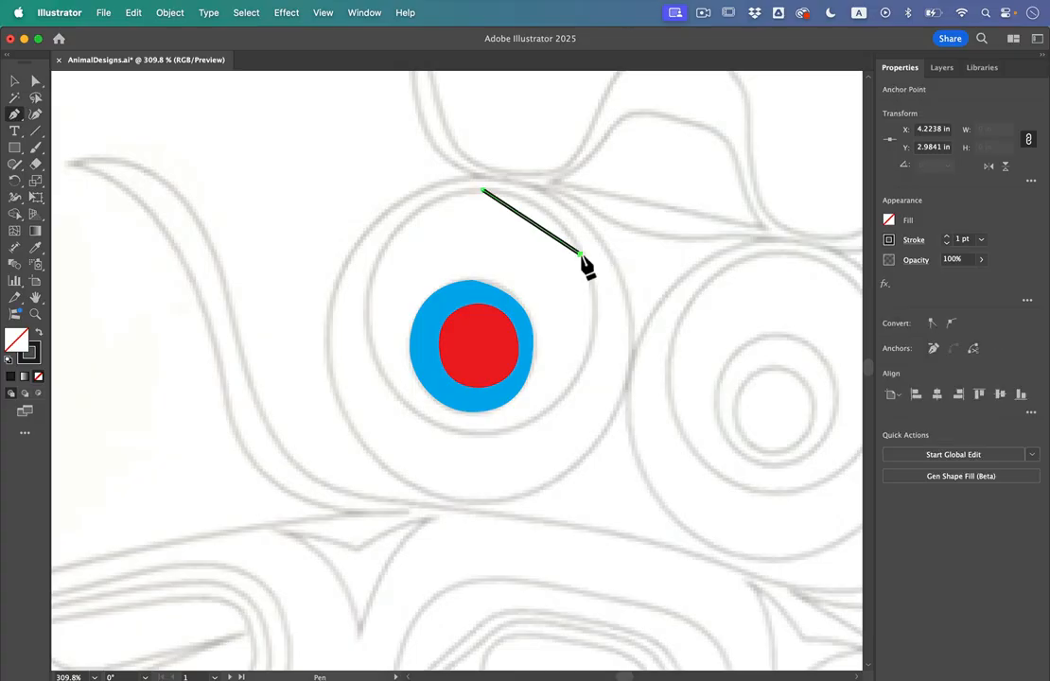
pyautogui.scroll(3, 598, 282)
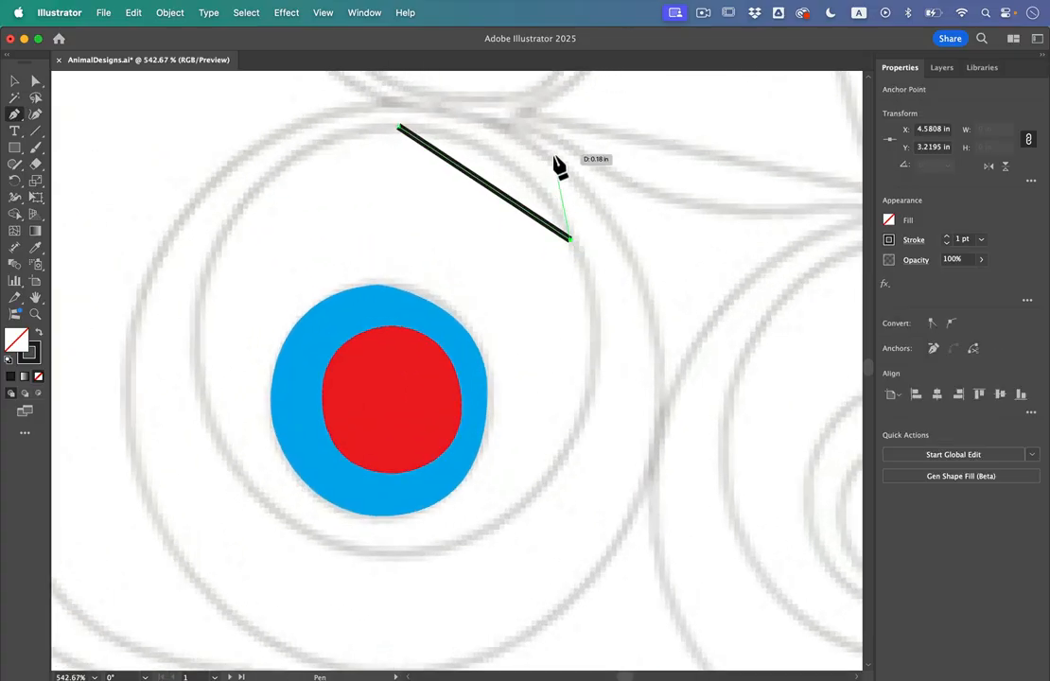
pyautogui.scroll(1, 556, 159)
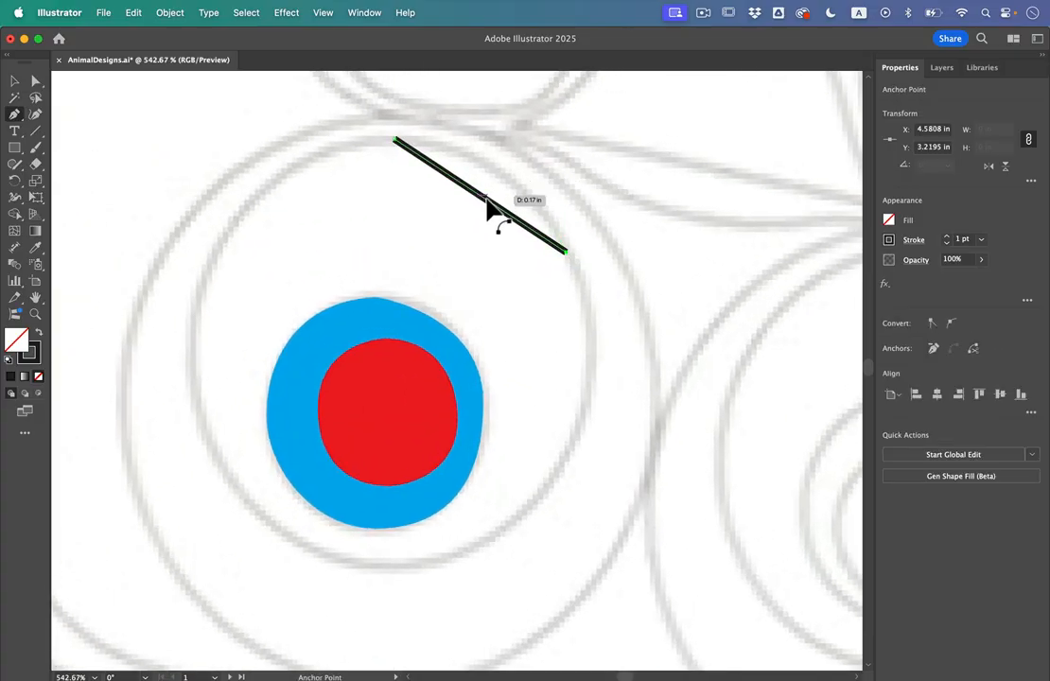
pyautogui.moveTo(487, 197); pyautogui.dragTo(499, 174)
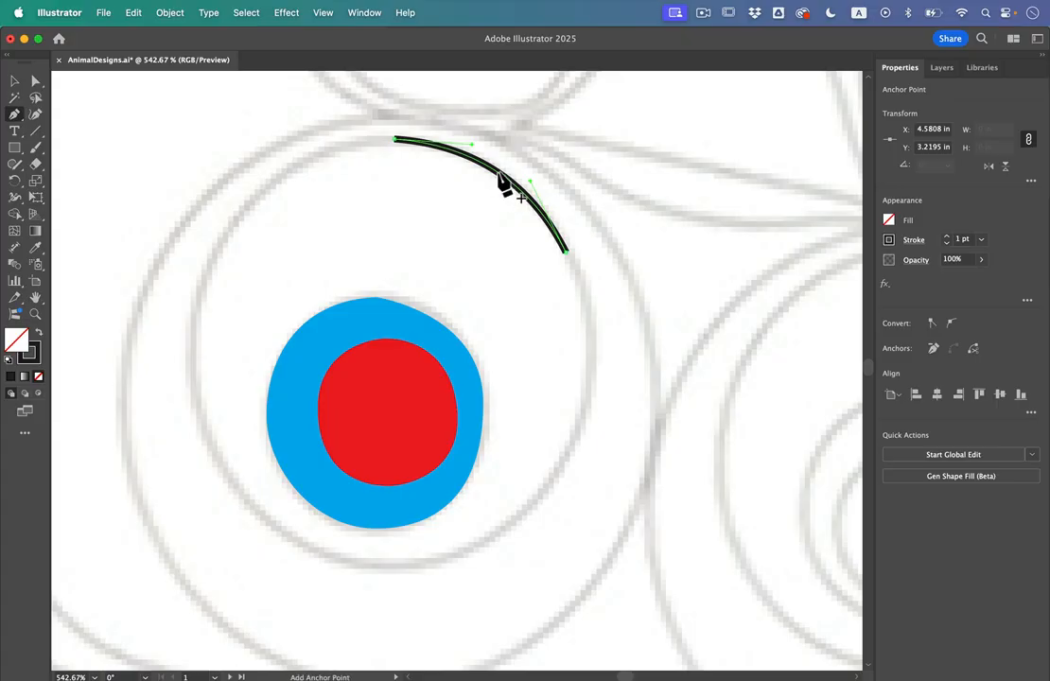
# Step: Trace the rest of the circle around the bee's left blue ring, curving each segment to the template and closing the path
pyautogui.click(565, 452)
pyautogui.moveTo(572, 346); pyautogui.dragTo(598, 362)
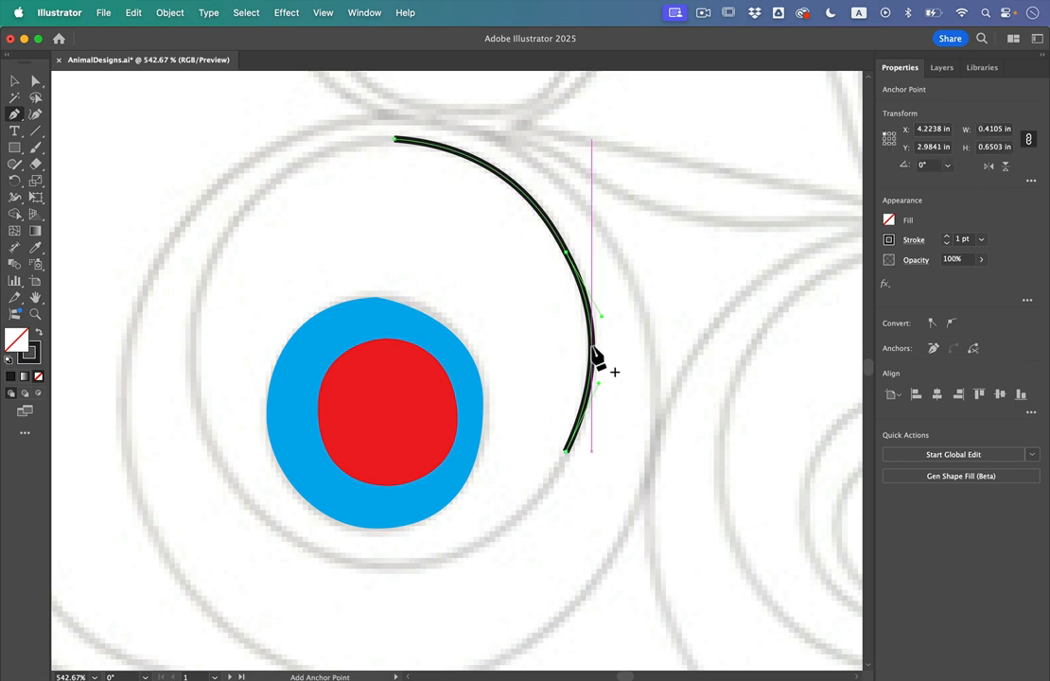
pyautogui.click(421, 563)
pyautogui.moveTo(480, 520); pyautogui.dragTo(500, 535)
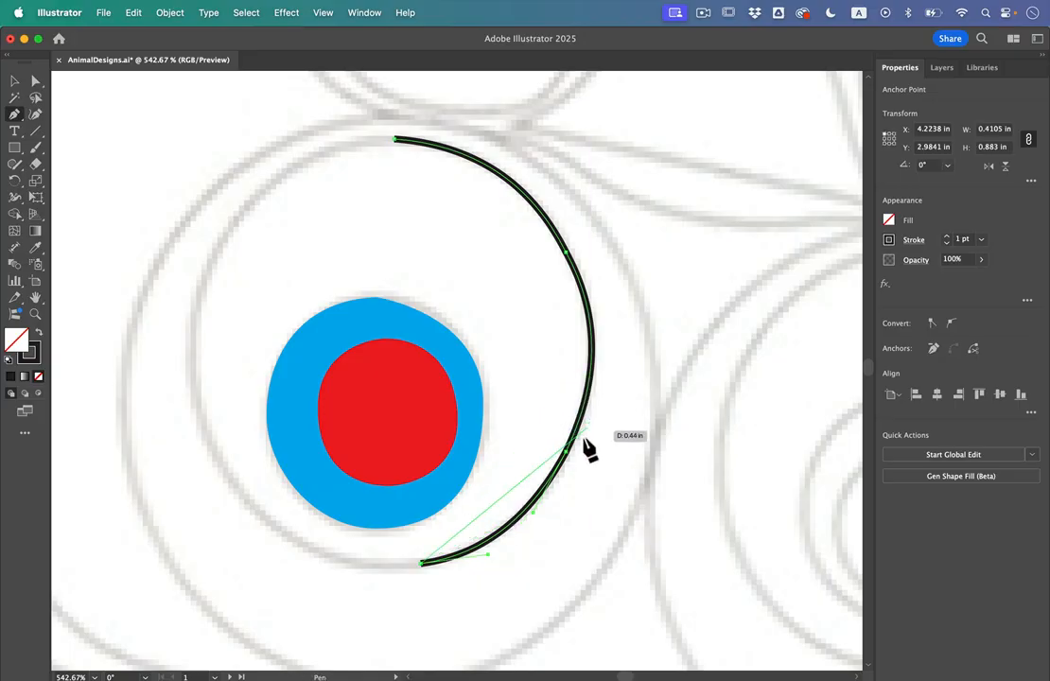
pyautogui.click(250, 499)
pyautogui.moveTo(307, 535); pyautogui.dragTo(323, 562)
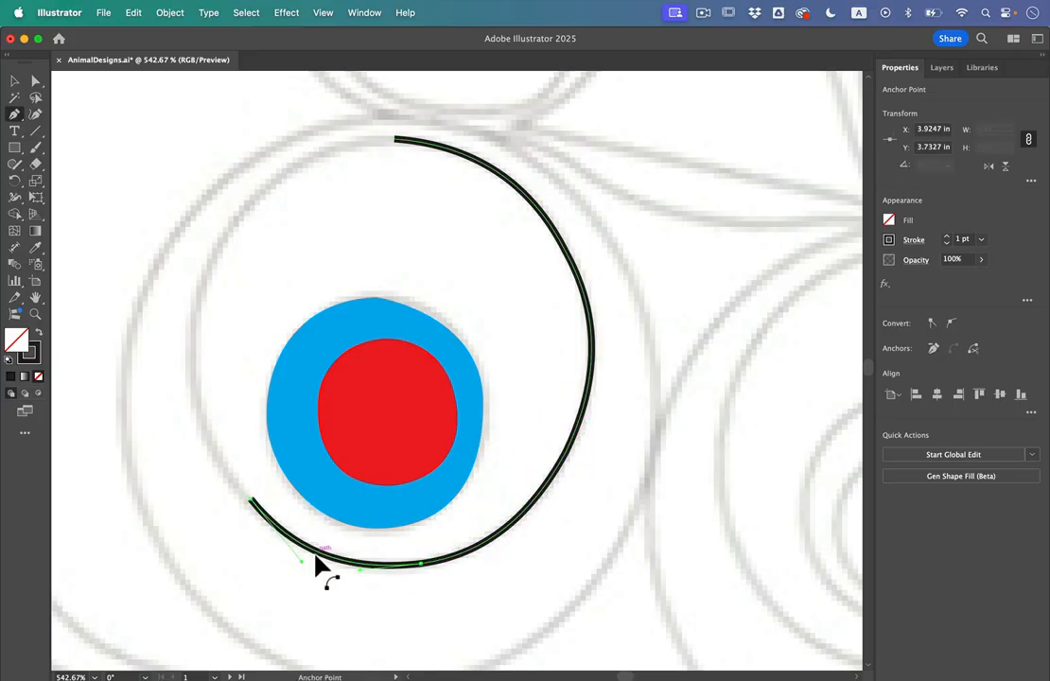
pyautogui.click(192, 344)
pyautogui.moveTo(218, 416); pyautogui.dragTo(209, 431)
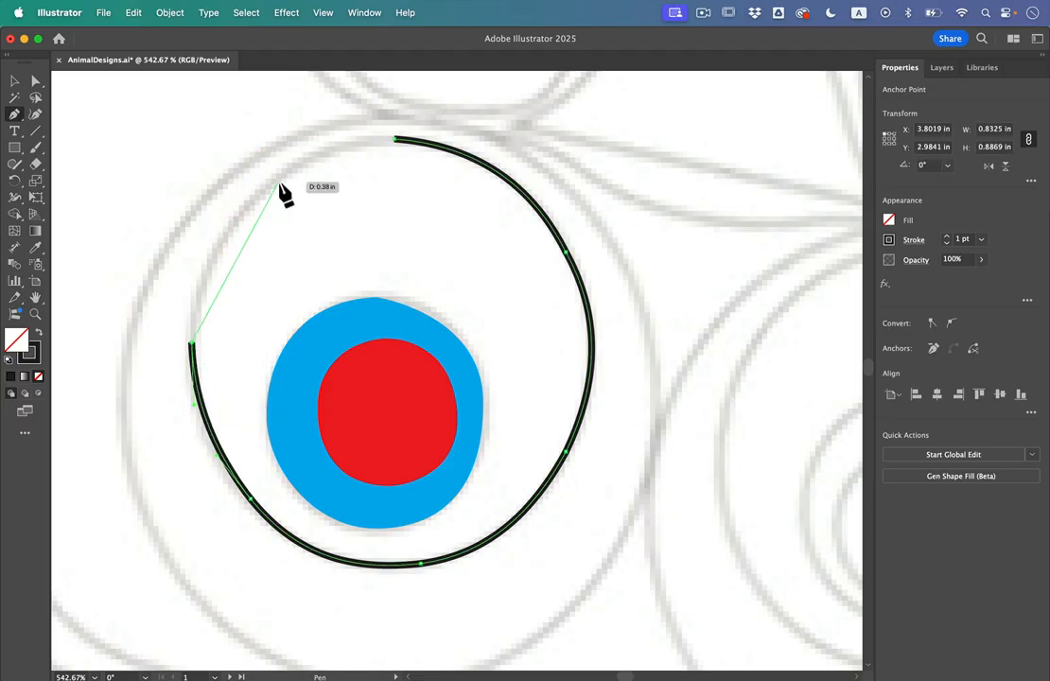
pyautogui.click(272, 182)
pyautogui.moveTo(247, 241); pyautogui.dragTo(220, 253)
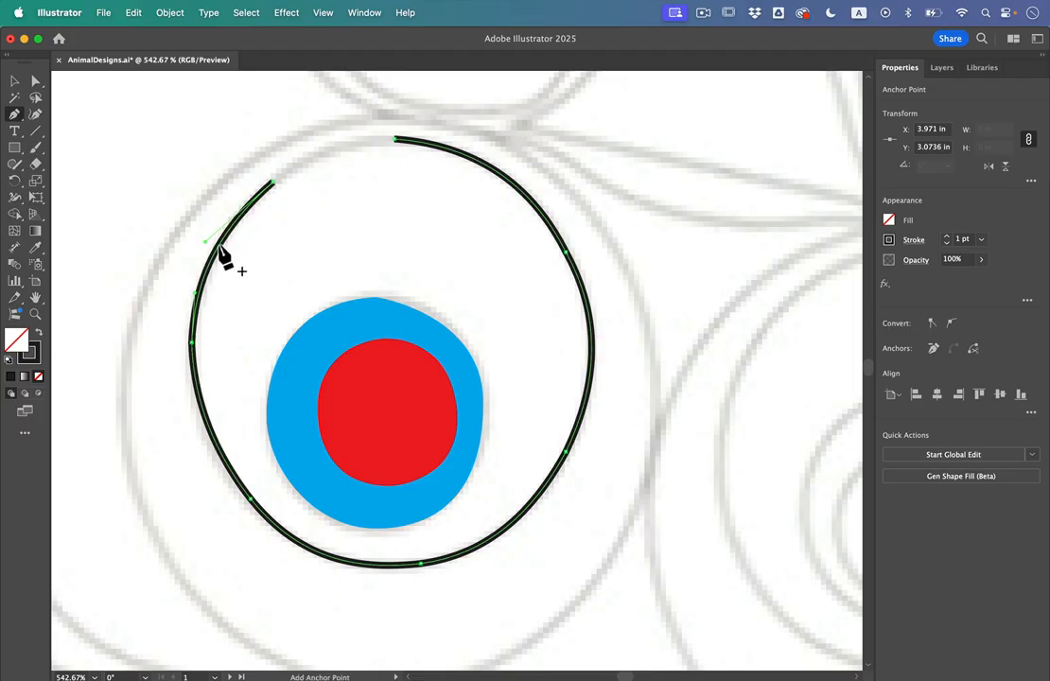
pyautogui.click(396, 140)
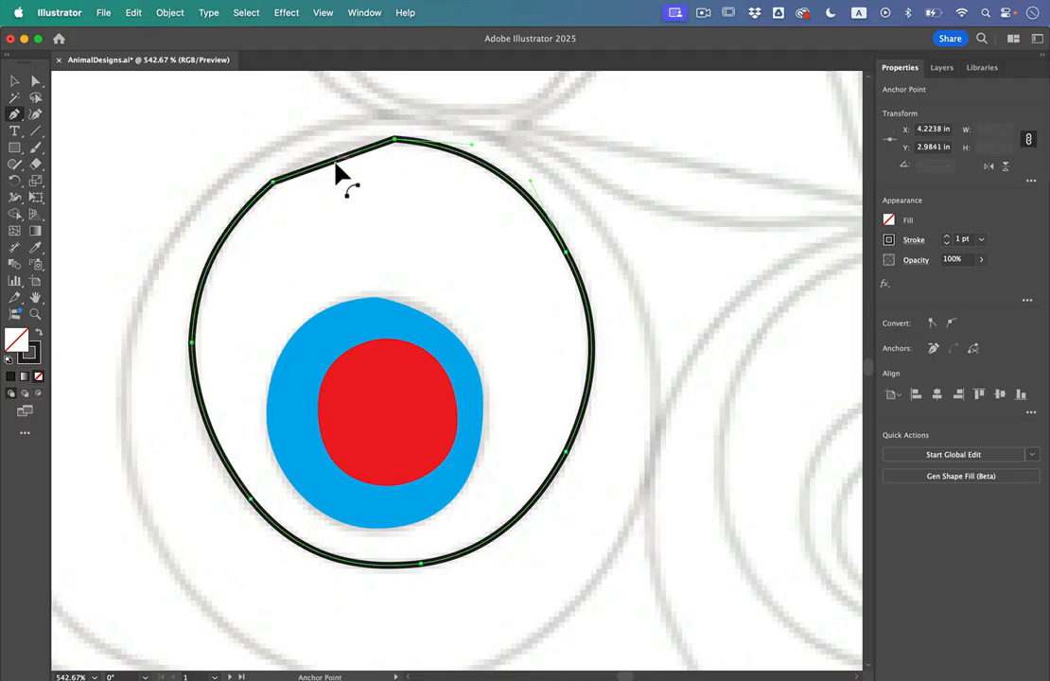
pyautogui.moveTo(335, 164); pyautogui.dragTo(330, 155)
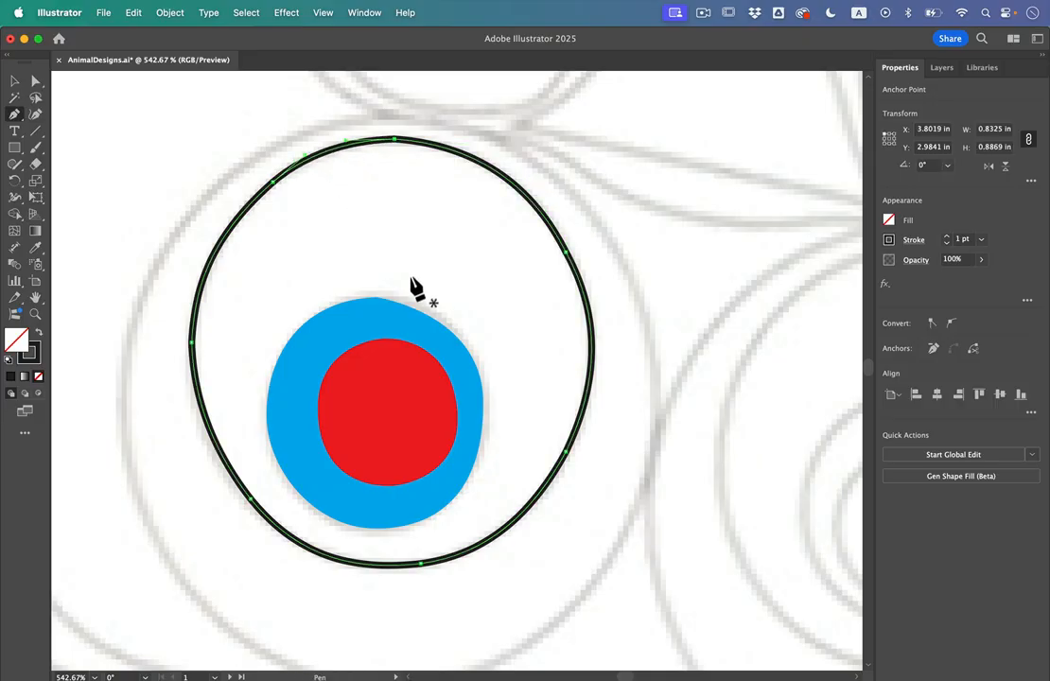
# Step: Smooth the black circle outline around the left eye's blue ring with the Smooth tool along both sides
pyautogui.scroll(-3, 504, 351)
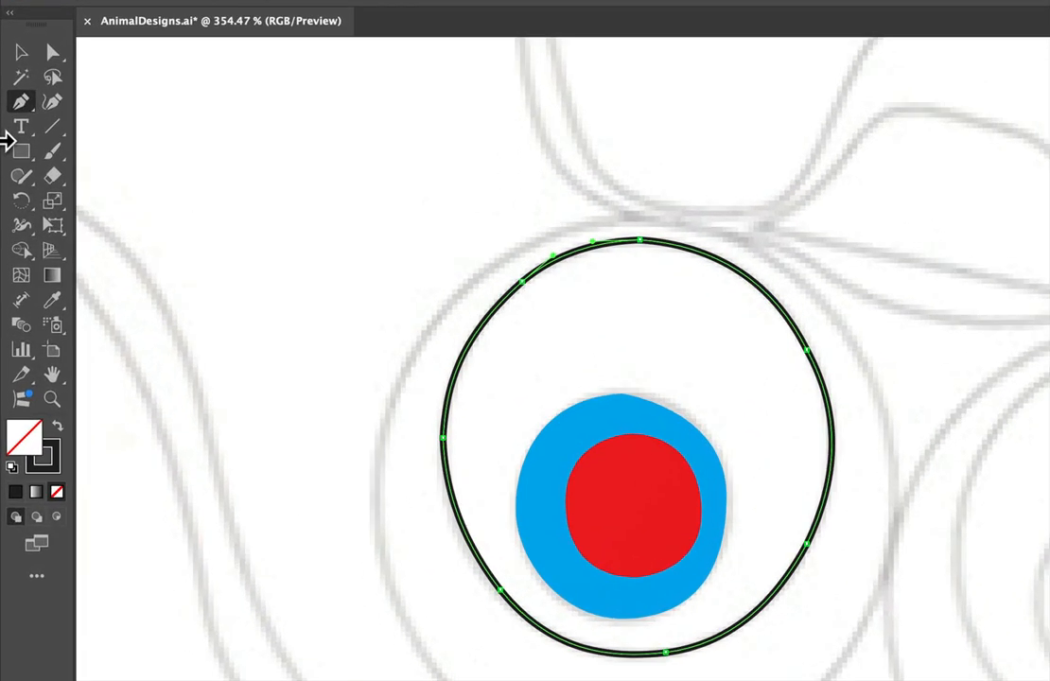
pyautogui.click(15, 163)
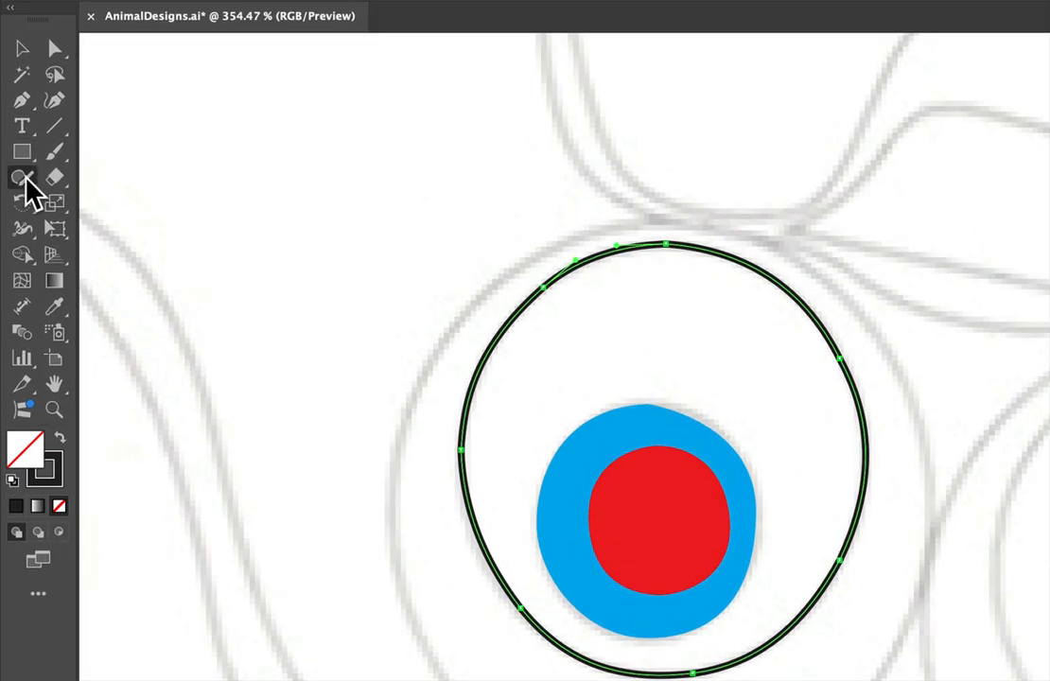
pyautogui.click(114, 204)
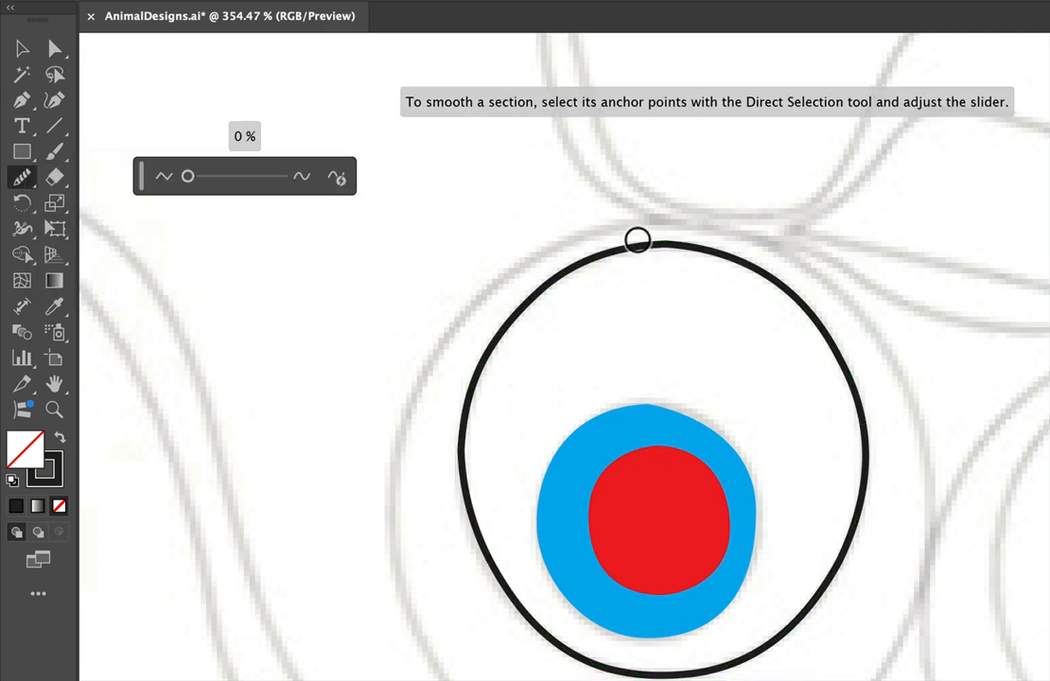
pyautogui.keyDown('super'); pyautogui.click(631, 251); pyautogui.keyUp('super')
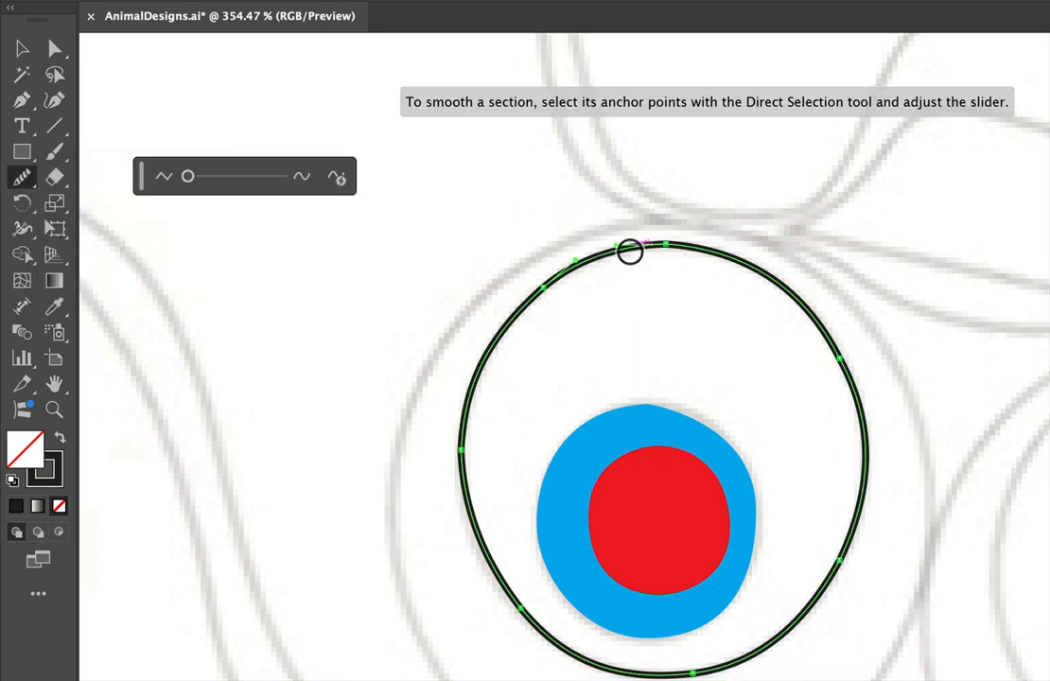
pyautogui.moveTo(498, 383)
pyautogui.mouseDown()
pyautogui.moveTo(458, 539)
pyautogui.moveTo(457, 474)
pyautogui.moveTo(490, 596)
pyautogui.moveTo(556, 662)
pyautogui.mouseUp()
pyautogui.moveTo(698, 651)
pyautogui.mouseDown()
pyautogui.moveTo(745, 648)
pyautogui.moveTo(793, 620)
pyautogui.moveTo(848, 534)
pyautogui.moveTo(853, 378)
pyautogui.moveTo(823, 301)
pyautogui.mouseUp()
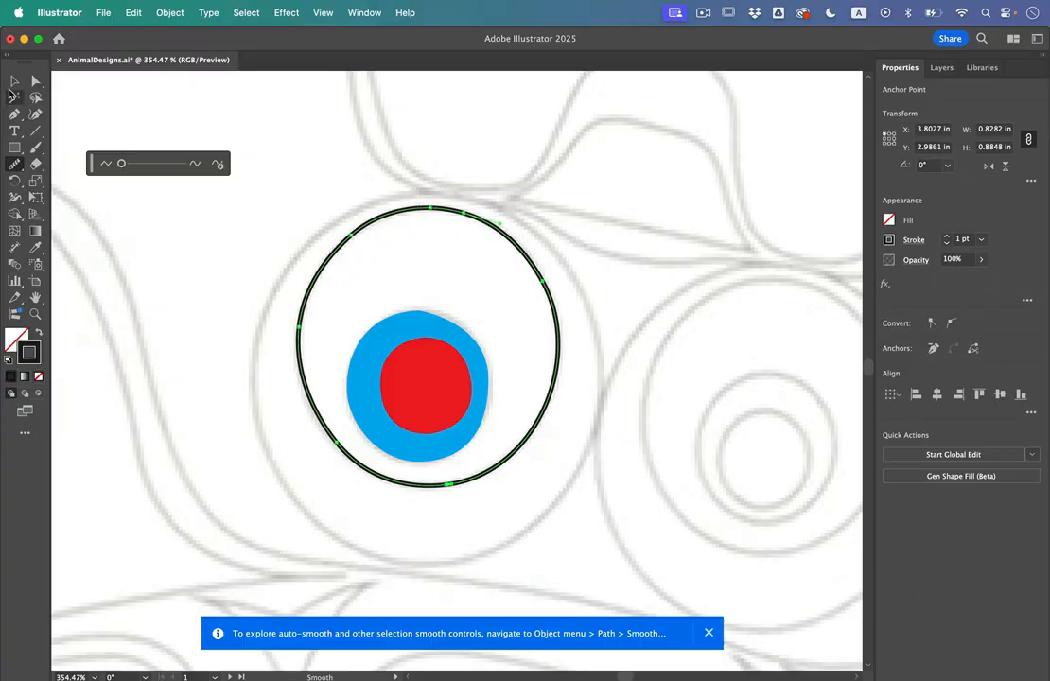
# Step: Swap the smoothed circle's black stroke to its fill, send it behind the blue and red eye shapes, and deselect it
pyautogui.click(14, 83)
pyautogui.hotkey('shift', 'x')
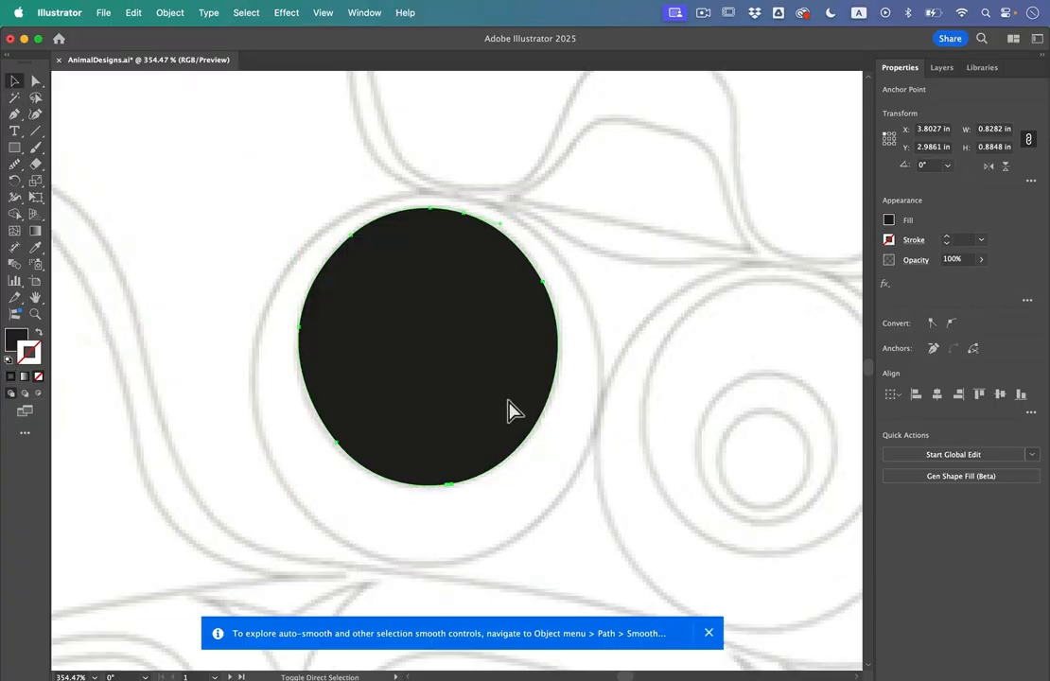
pyautogui.press('super+shift+bracketleft')
pyautogui.click(637, 444)
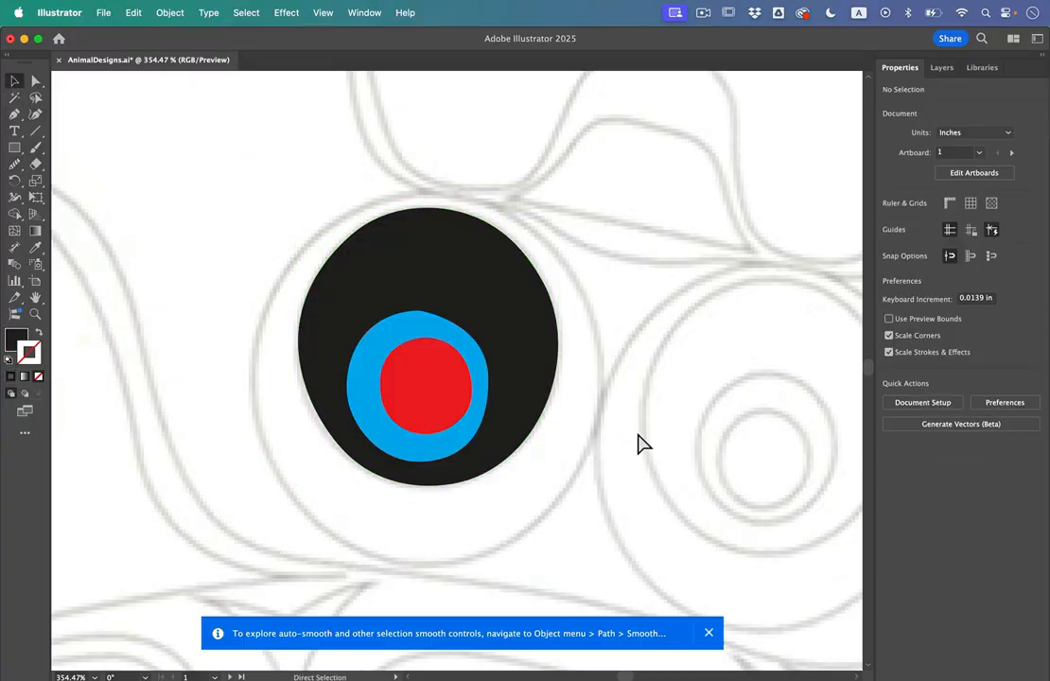
# Step: Trace the inner shapes of the bee's left wing with the Pen tool, using a red 1 pt stroke and no fill
pyautogui.scroll(-10, 569, 371)
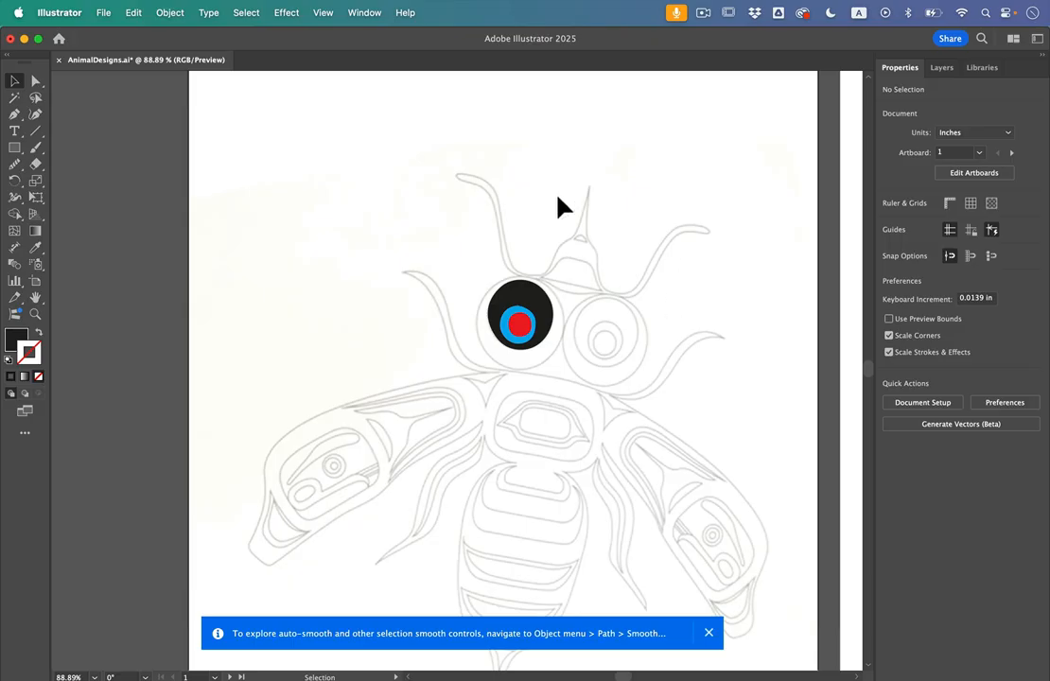
pyautogui.scroll(5, 559, 246)
pyautogui.scroll(-2, 562, 305)
pyautogui.scroll(2, 524, 356)
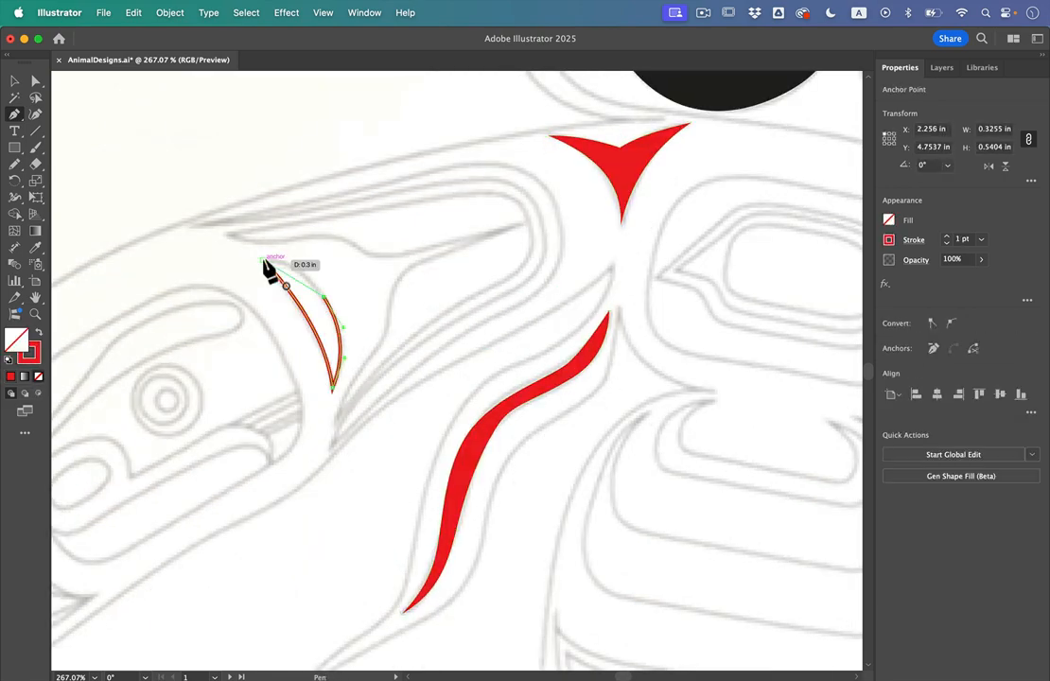
pyautogui.click(534, 258)
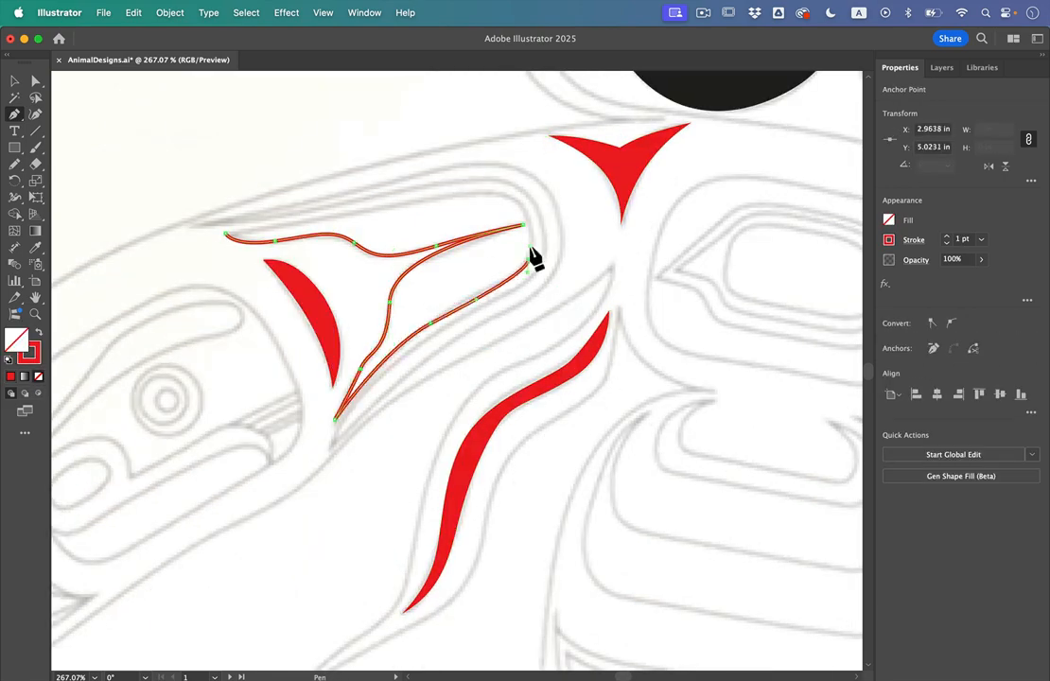
pyautogui.click(449, 319)
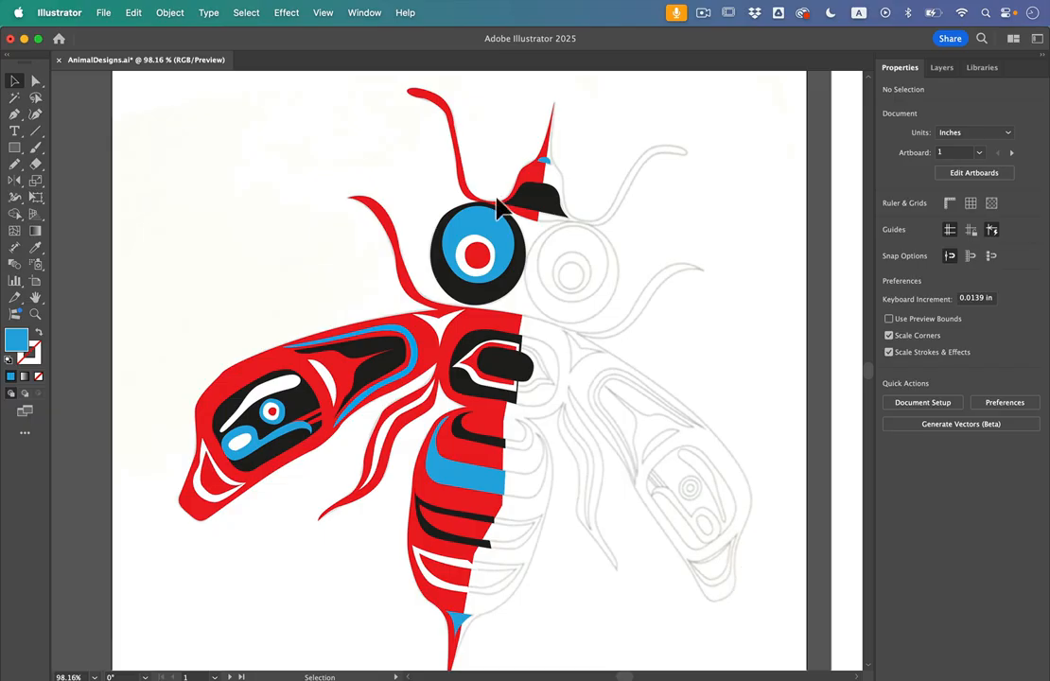
# Step: Select all the coloured shapes of the bee's left half and apply a Mirror repeat to them
pyautogui.scroll(5, 530, 204)
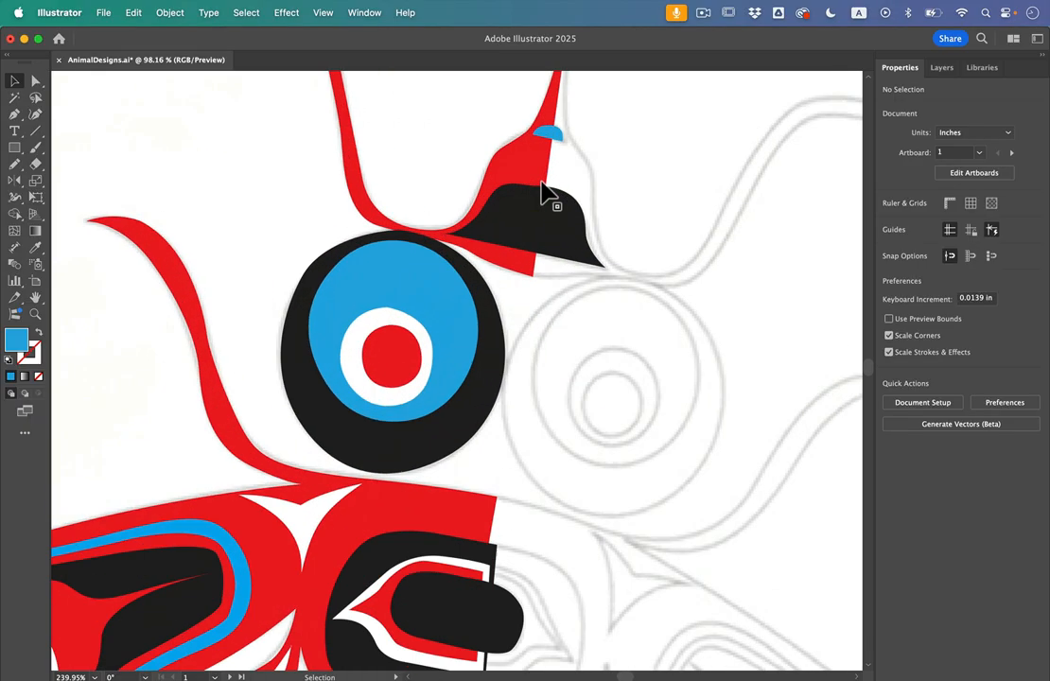
pyautogui.scroll(2, 549, 194)
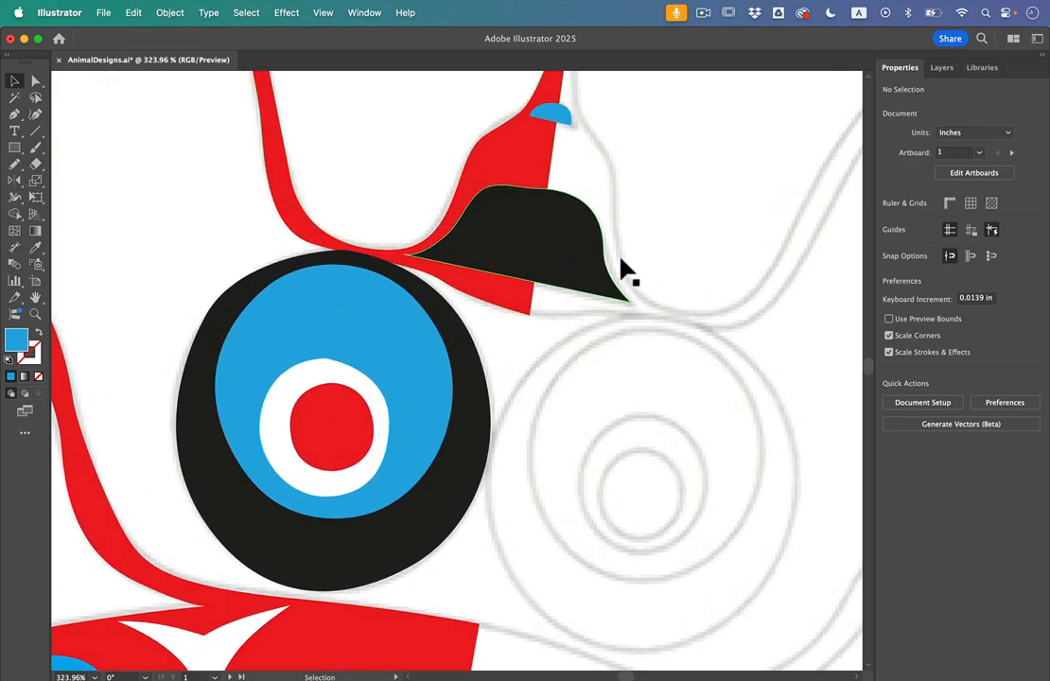
pyautogui.scroll(-7, 553, 272)
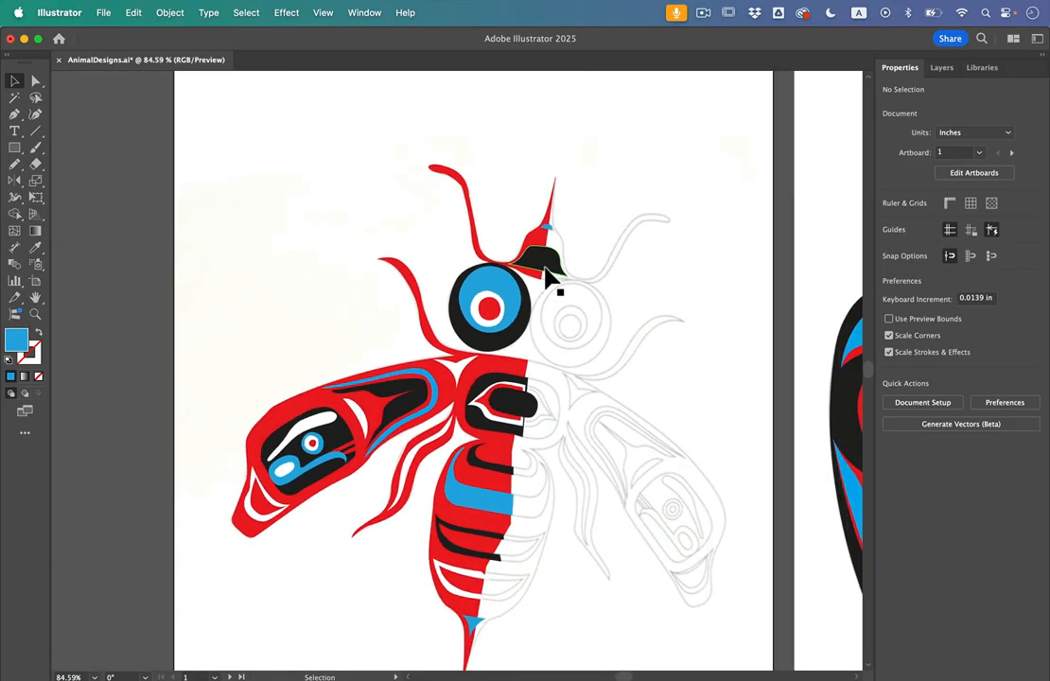
pyautogui.scroll(-3, 553, 276)
pyautogui.hscroll(2, 553, 276)
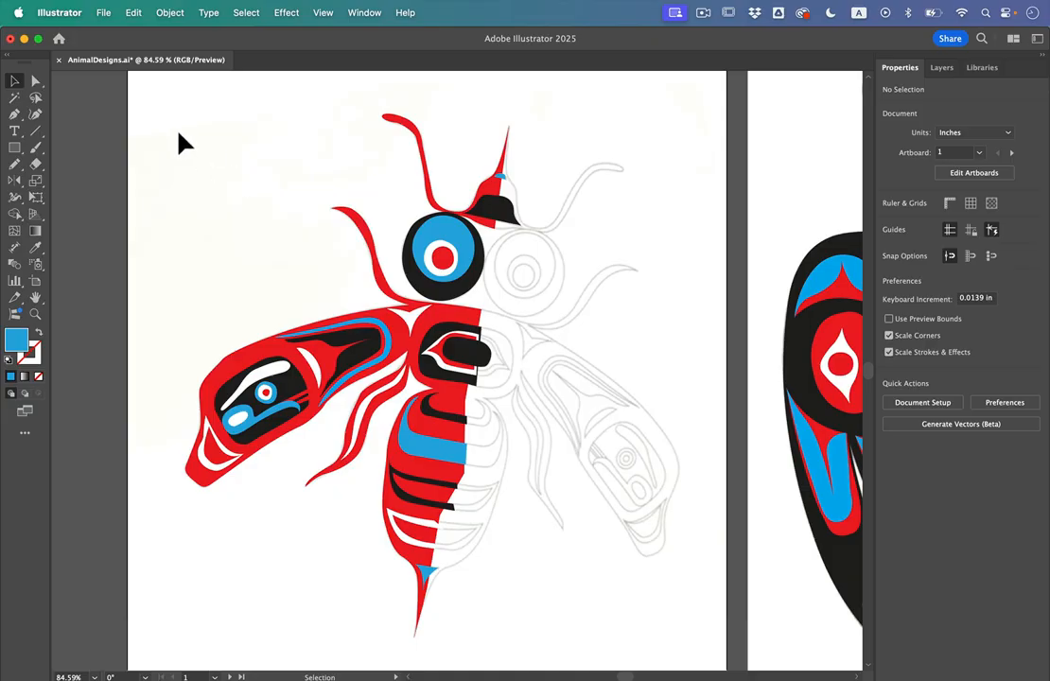
pyautogui.moveTo(204, 187); pyautogui.dragTo(572, 641)
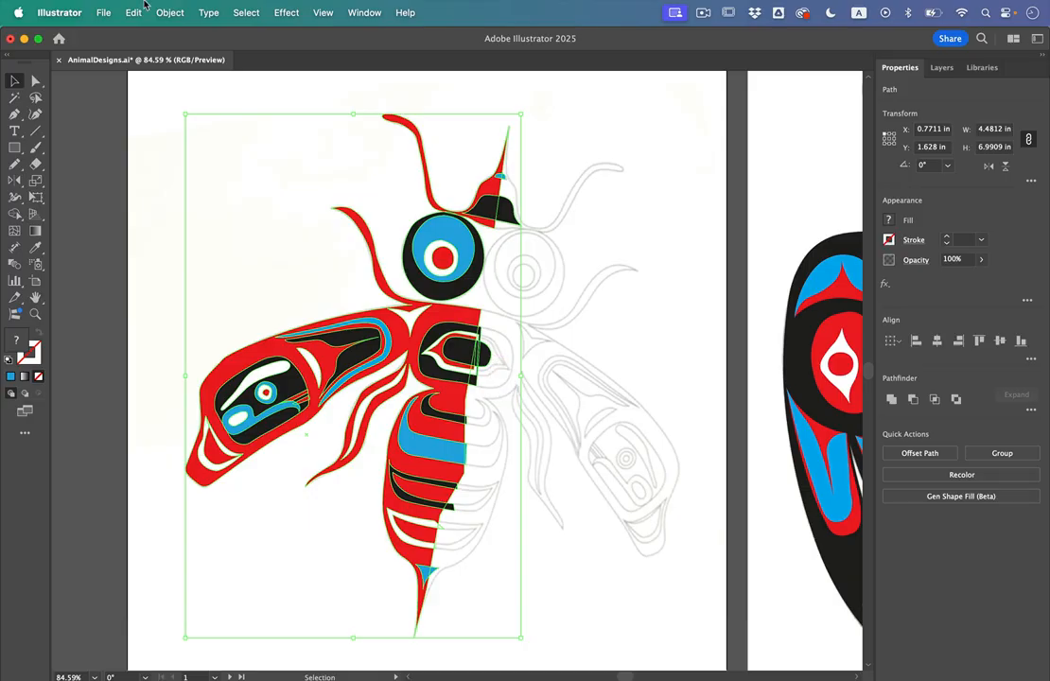
pyautogui.click(169, 11)
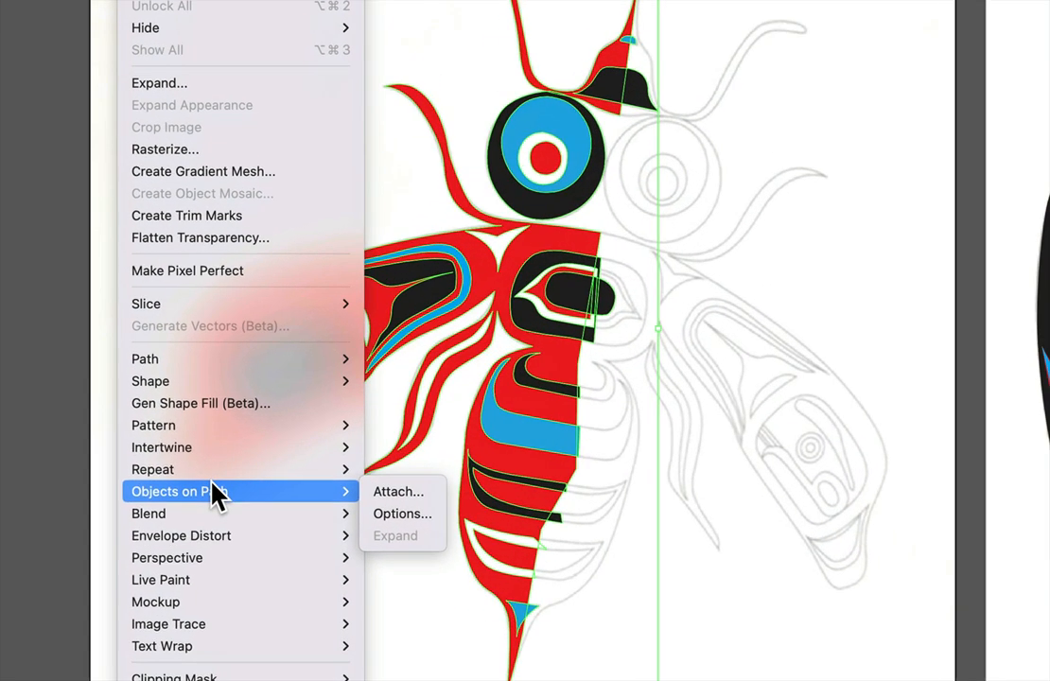
pyautogui.moveTo(211, 471)
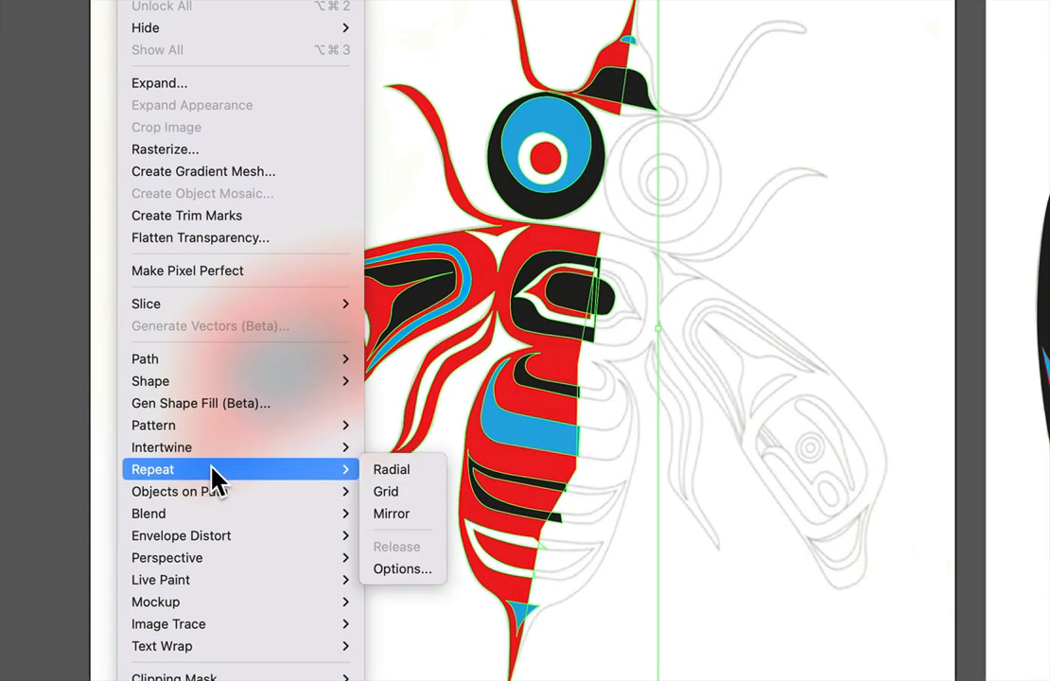
pyautogui.click(409, 514)
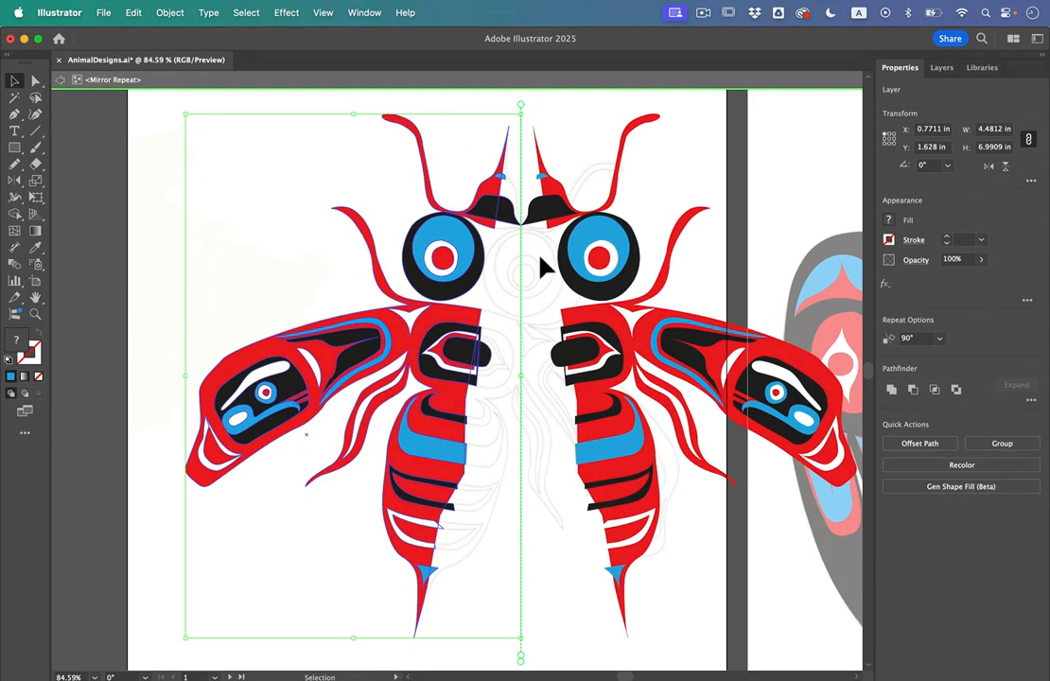
# Step: Tilt the mirror axis to about 79° and move it onto the bee's centreline so the two halves meet
pyautogui.click(539, 123)
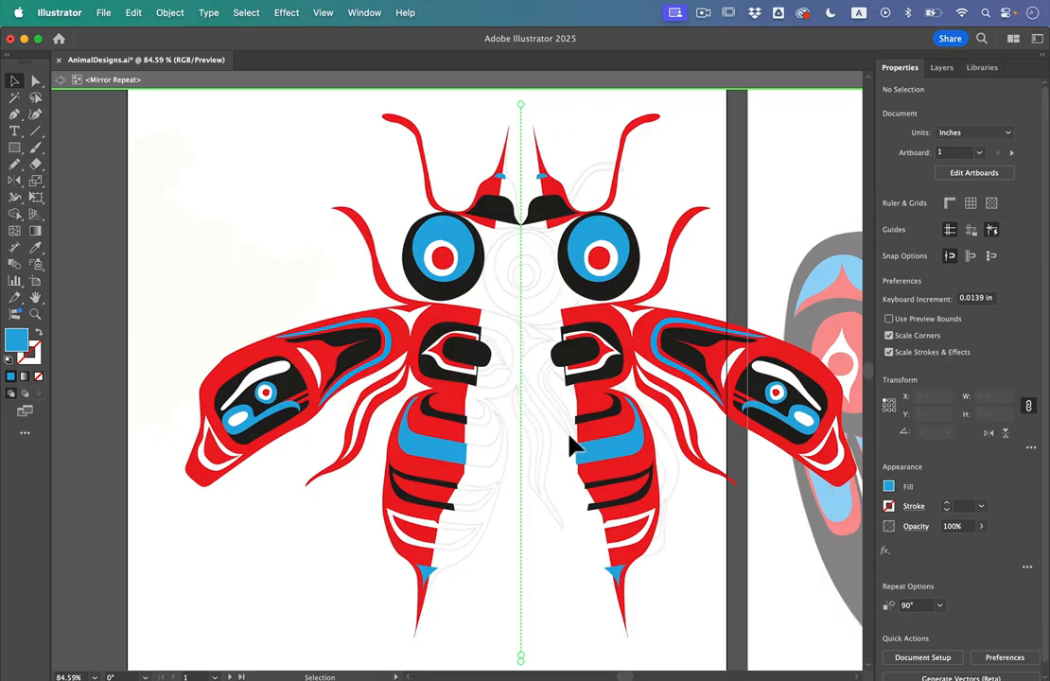
pyautogui.moveTo(523, 105); pyautogui.dragTo(568, 104)
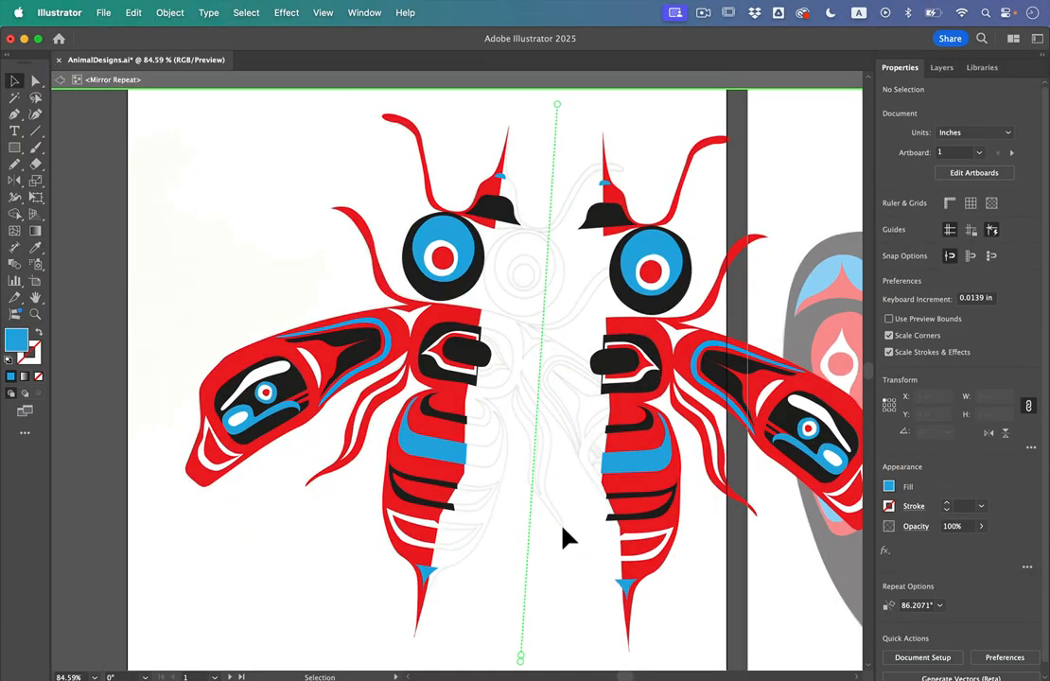
pyautogui.moveTo(527, 662); pyautogui.dragTo(357, 476)
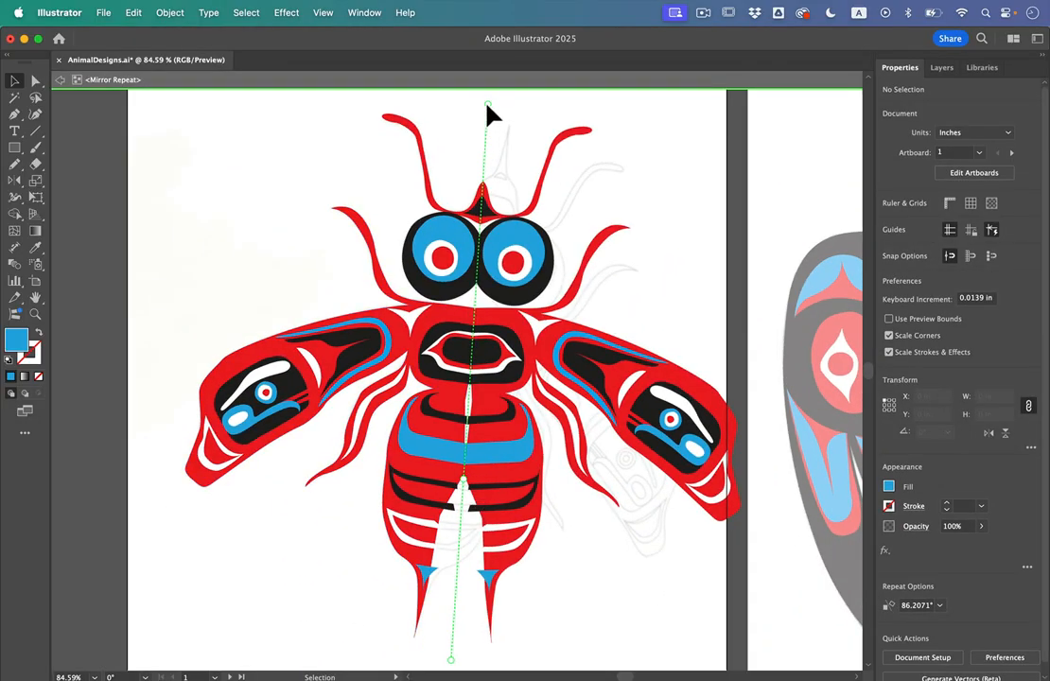
pyautogui.moveTo(489, 108); pyautogui.dragTo(512, 107)
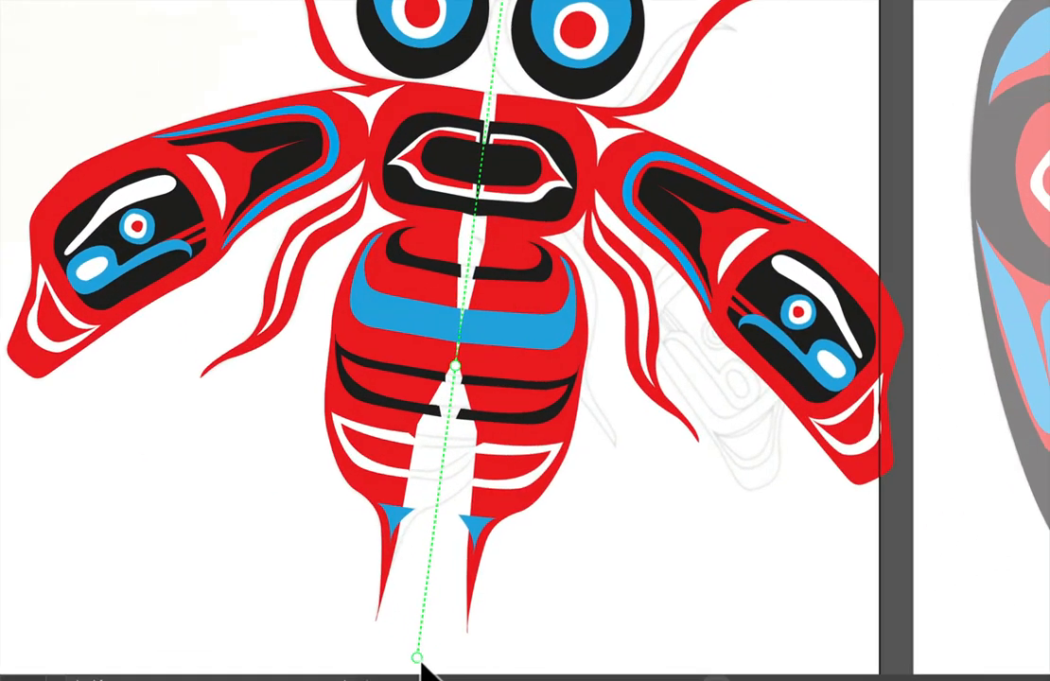
pyautogui.moveTo(439, 659); pyautogui.dragTo(399, 662)
pyautogui.moveTo(456, 371); pyautogui.dragTo(423, 366)
# Step: Fine-tune the mirror axis angle against the bee template and exit the Mirror Repeat isolation mode back to the full artwork
pyautogui.scroll(6, 366, 581)
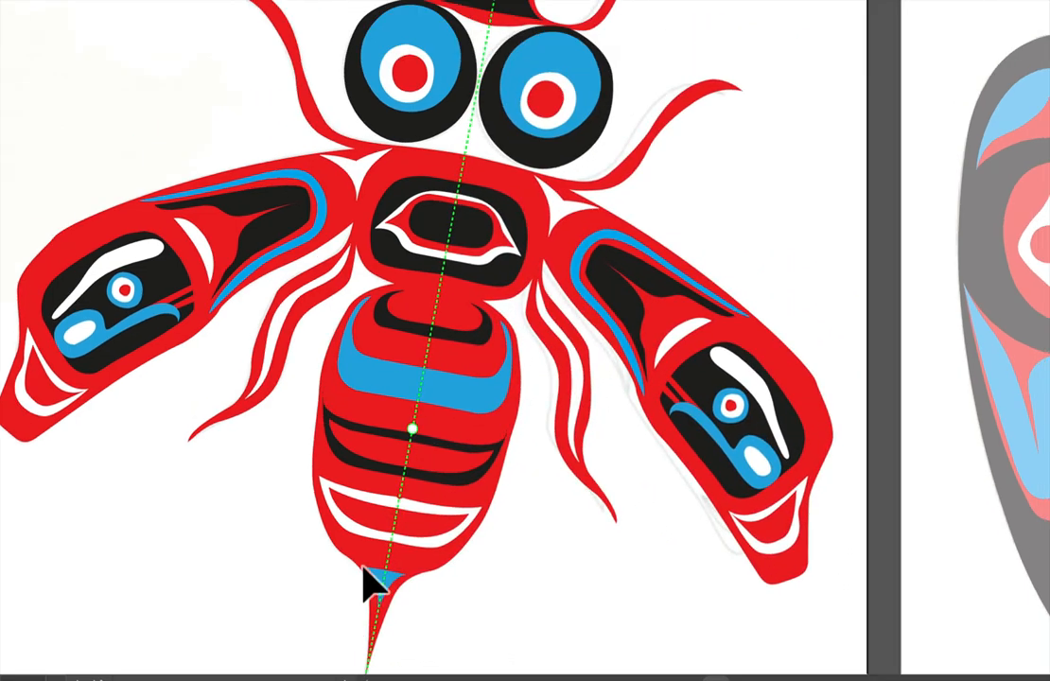
pyautogui.scroll(1, 550, 73)
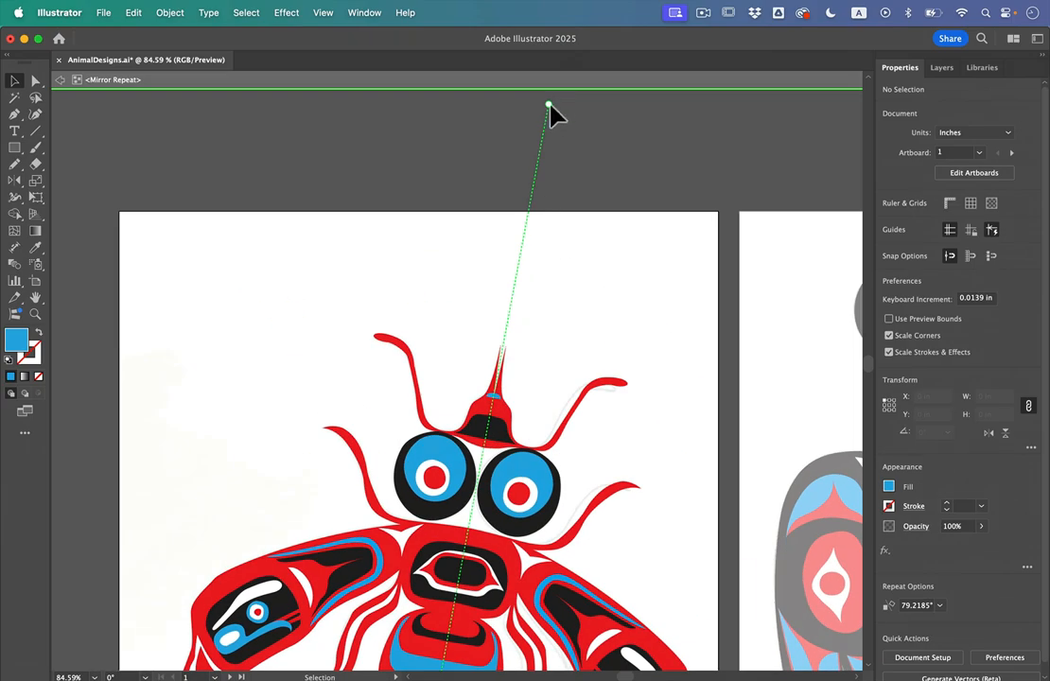
pyautogui.moveTo(550, 112); pyautogui.dragTo(545, 108)
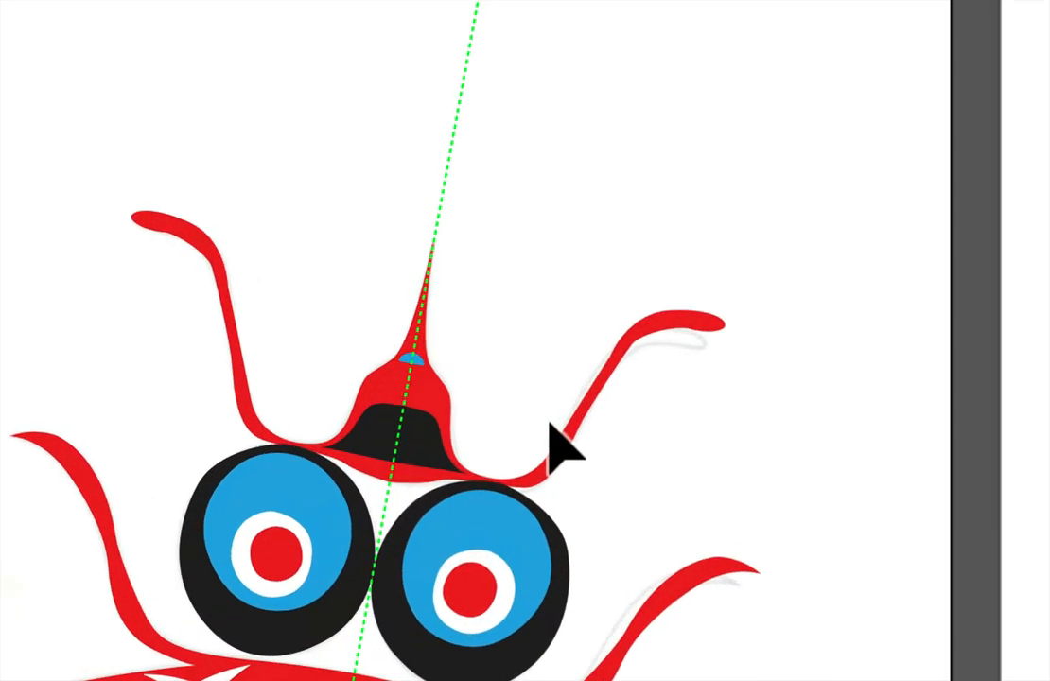
pyautogui.scroll(-5, 553, 430)
pyautogui.scroll(-2, 552, 431)
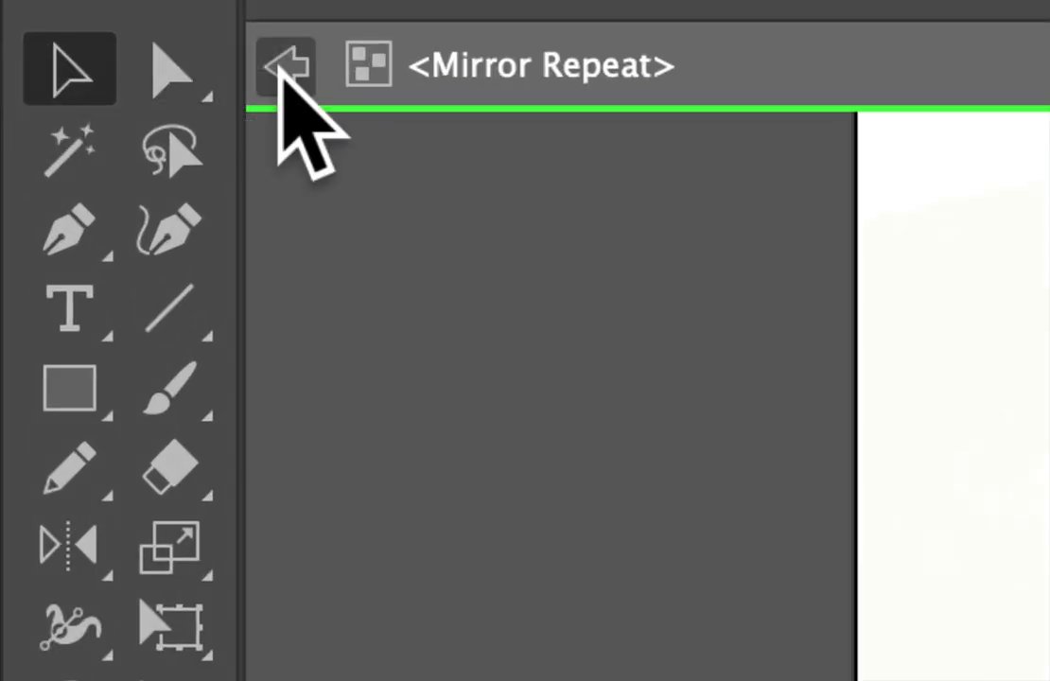
pyautogui.click(60, 80)
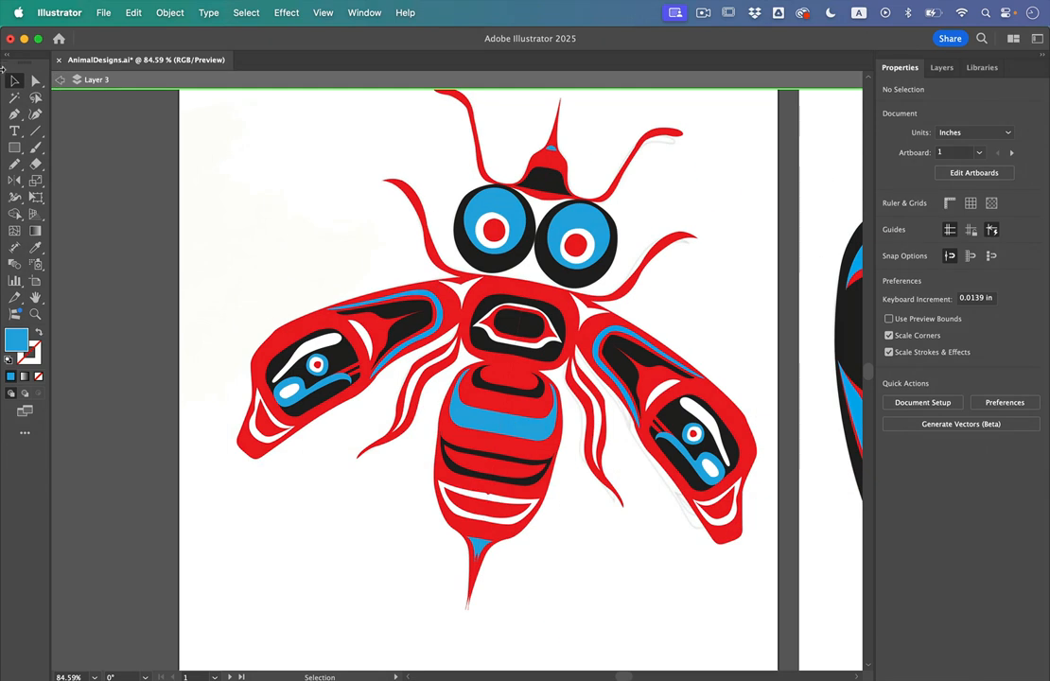
pyautogui.click(60, 81)
pyautogui.hscroll(2, 265, 206)
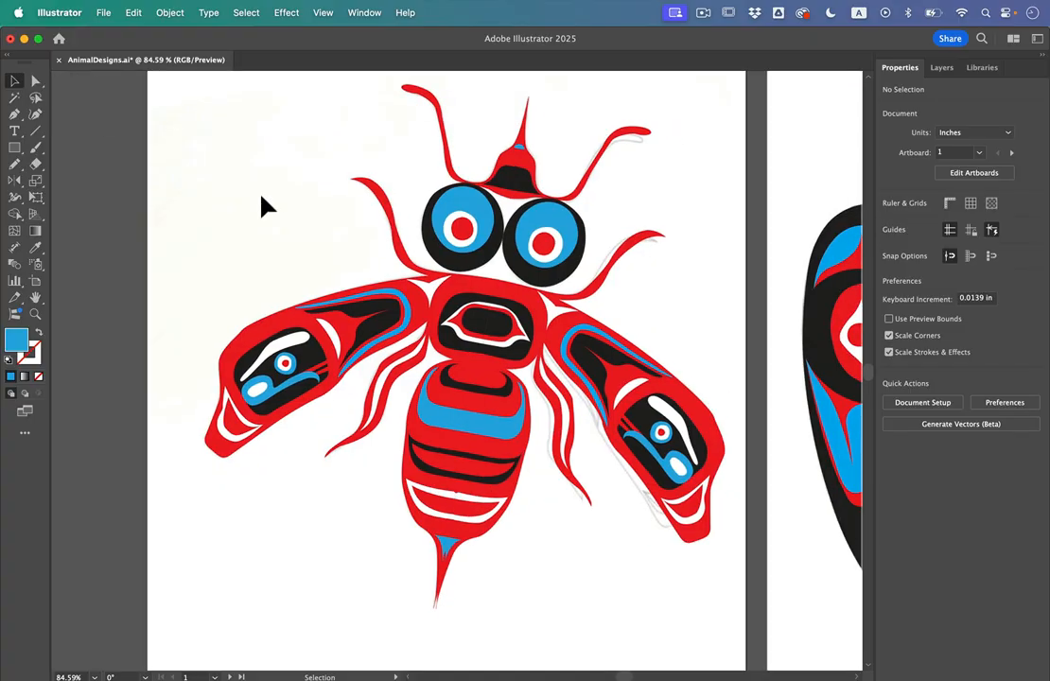
# Step: Examine the mirrored bee design beside the thunderbird with both artboards fully in view
pyautogui.click(481, 413)
pyautogui.scroll(-3, 478, 421)
pyautogui.moveTo(472, 417)
pyautogui.mouseDown()
pyautogui.moveTo(484, 408)
pyautogui.moveTo(476, 408)
pyautogui.mouseUp()
pyautogui.click(335, 301)
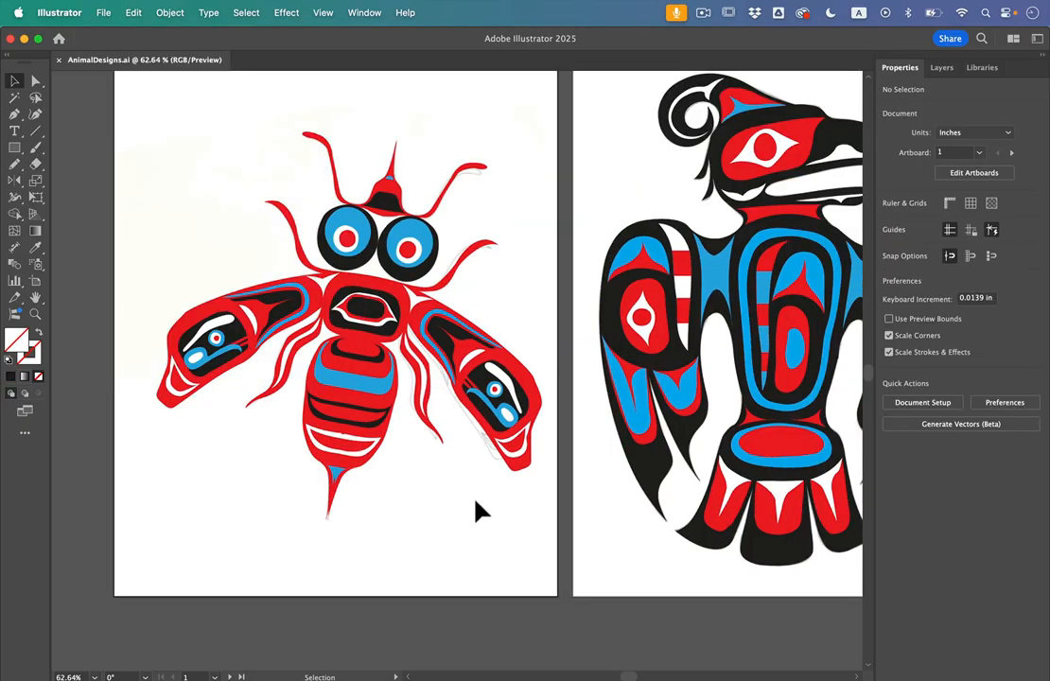
pyautogui.scroll(-4, 469, 436)
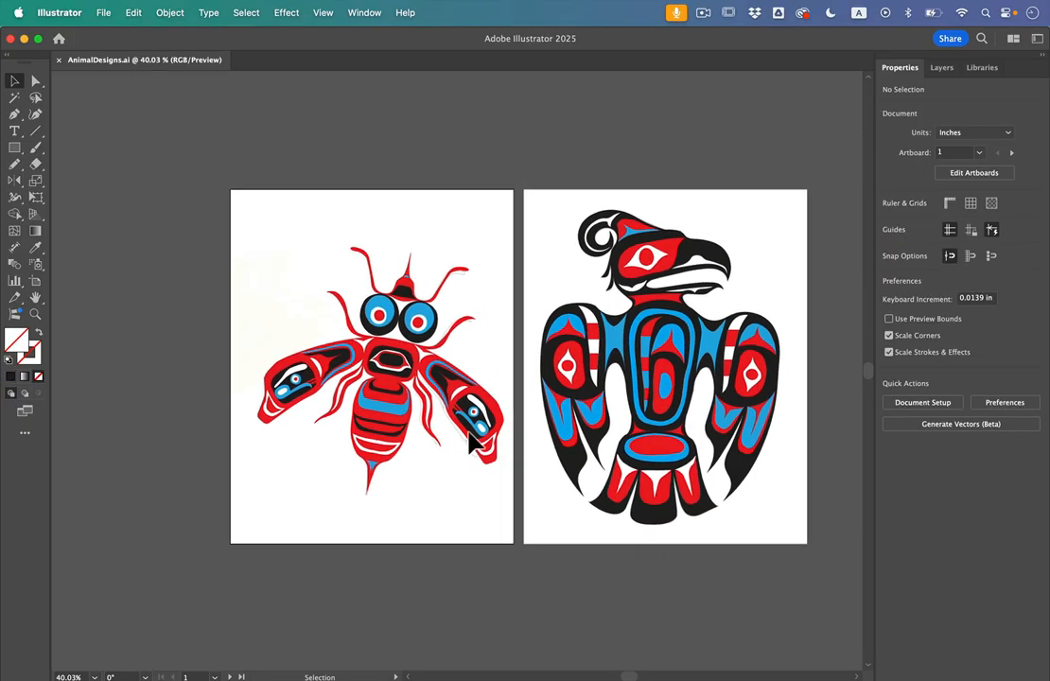
pyautogui.hscroll(3, 469, 437)
pyautogui.scroll(-2, 469, 437)
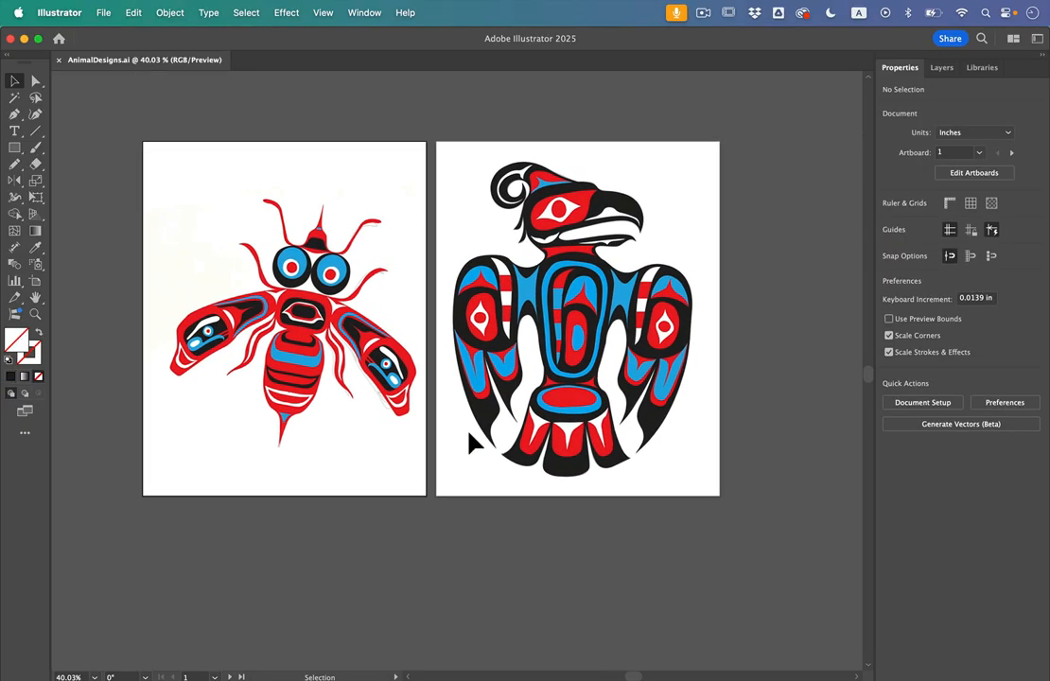
pyautogui.click(104, 13)
pyautogui.click(104, 12)
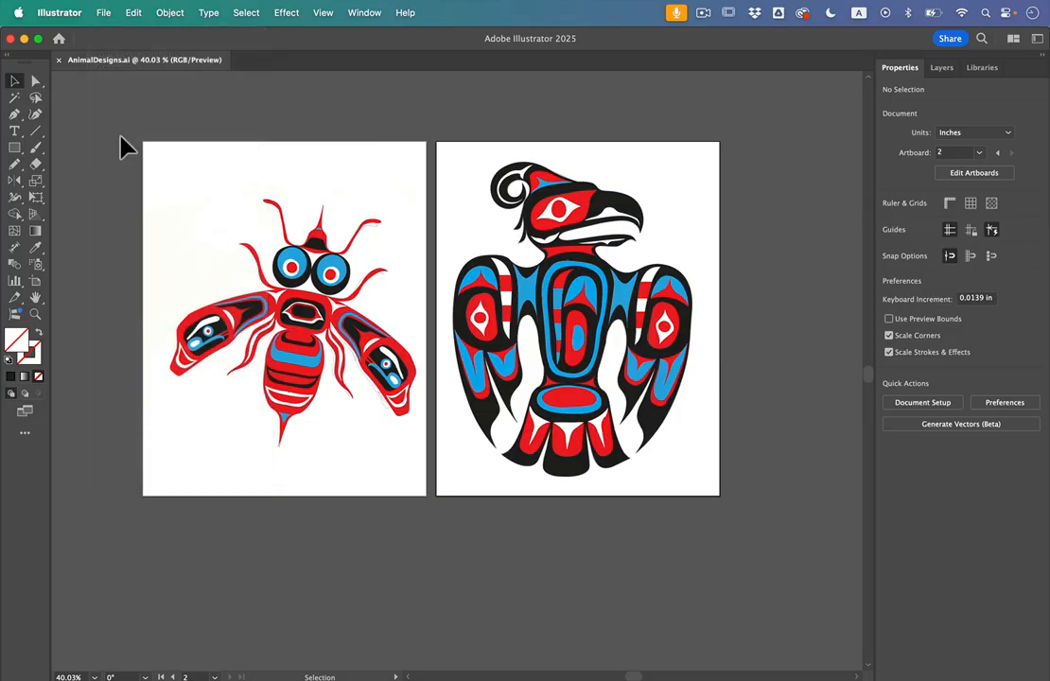